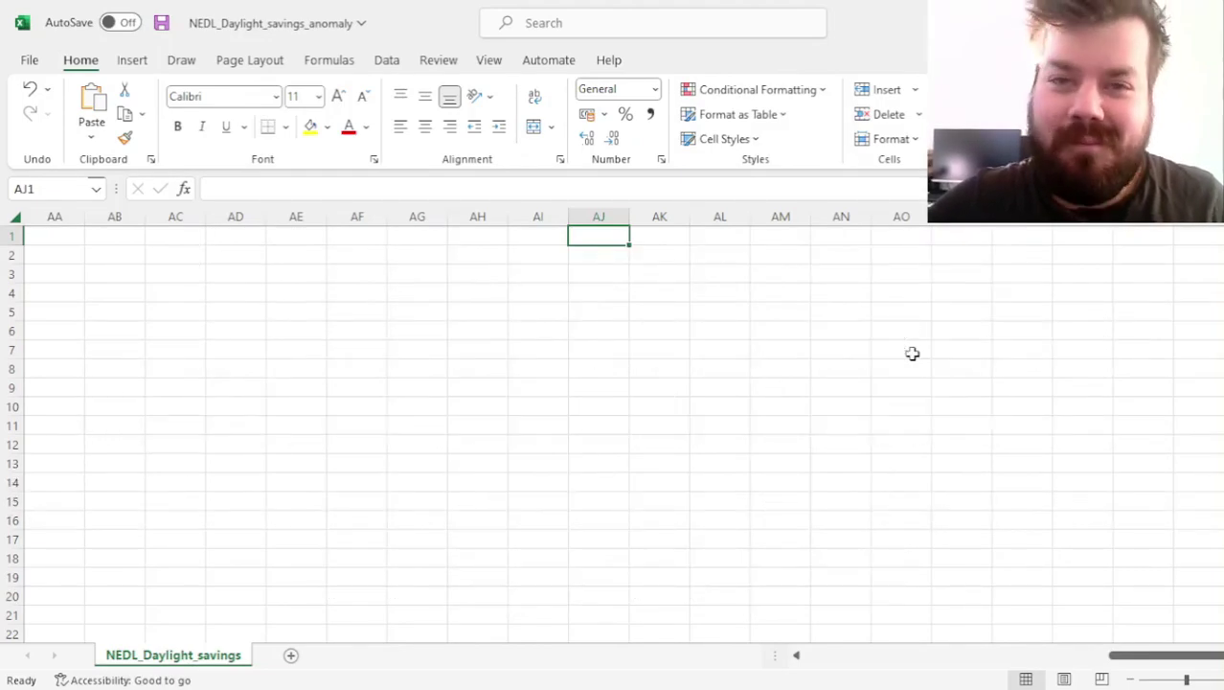
# Read the column O notes on the Kamstra et al. (2000) study, from the daylight saving act to the 1974 exception
pyautogui.hotkey('ctrl', 'Home')
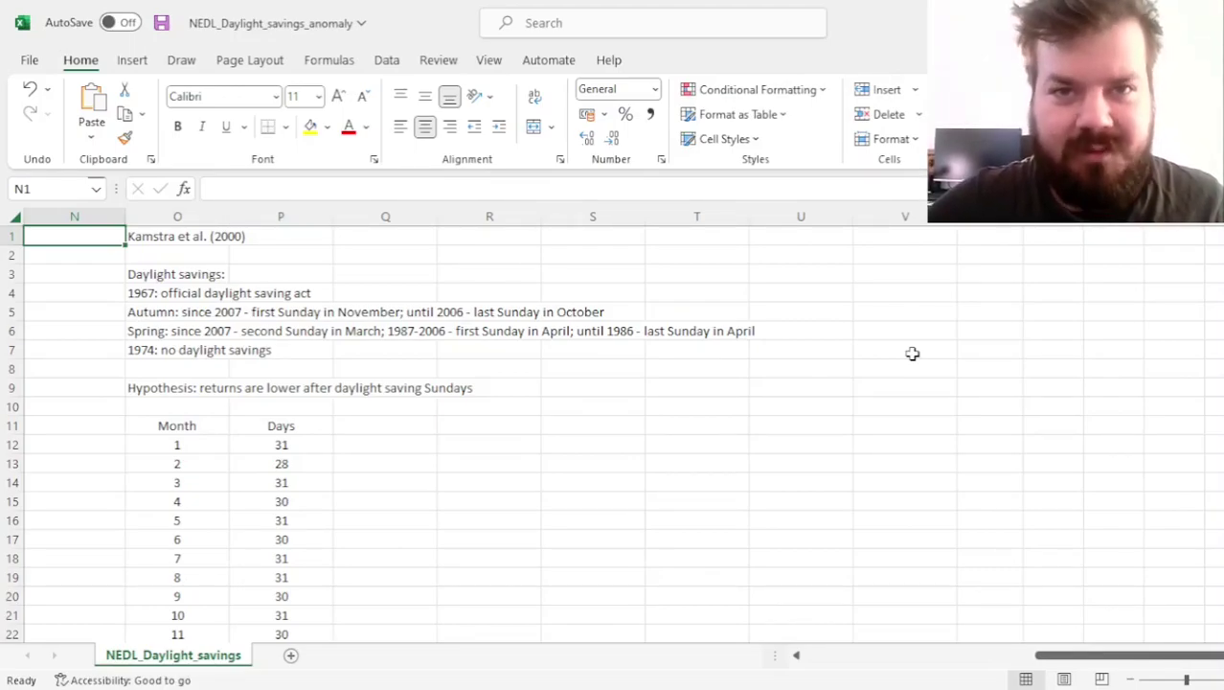
pyautogui.press('Right')
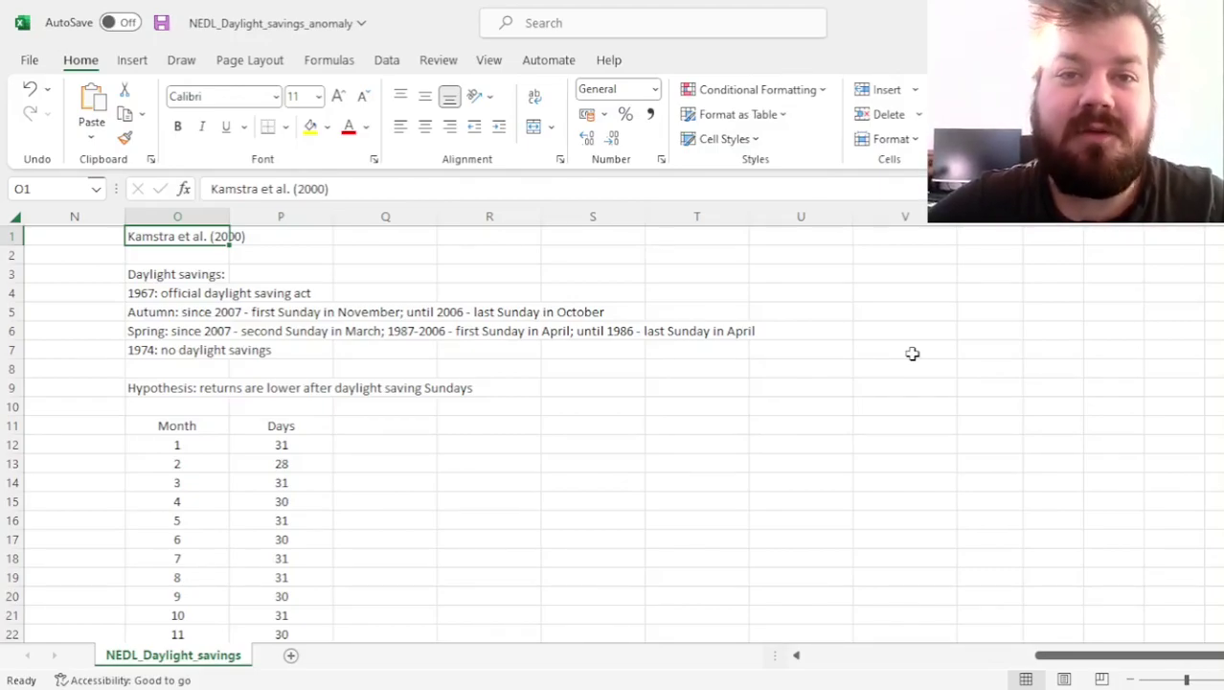
pyautogui.press('Down')
pyautogui.press('Down')
pyautogui.press('Down')
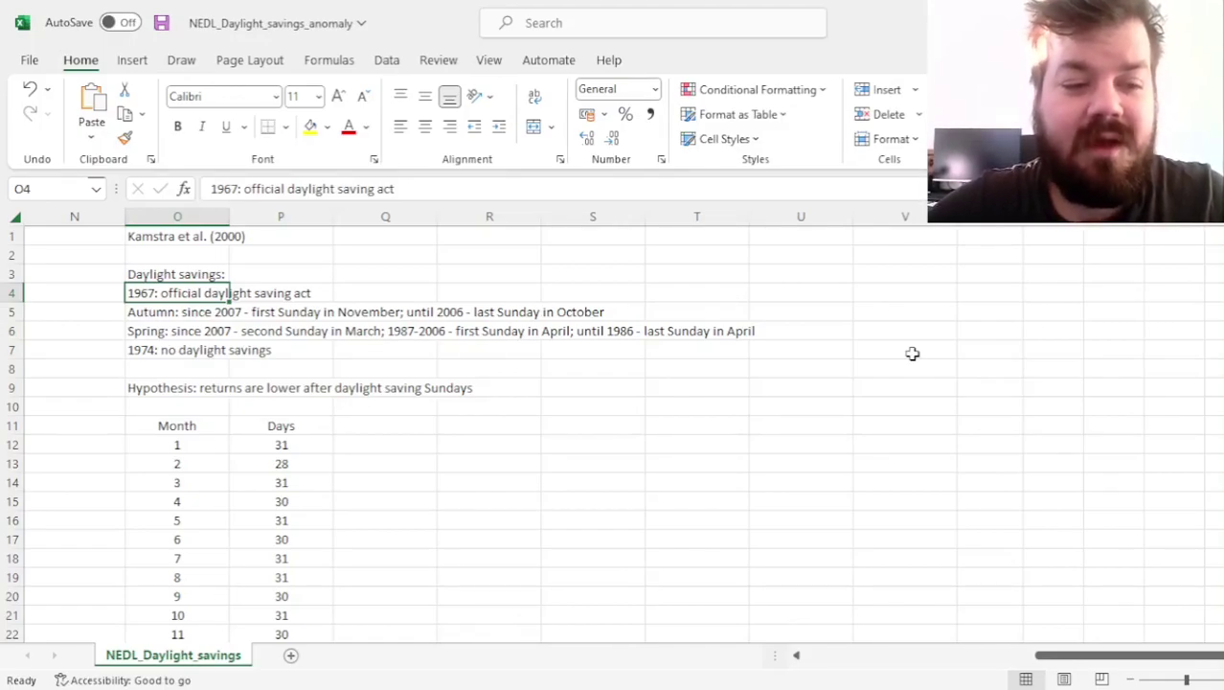
pyautogui.press('Down')
pyautogui.press('Down')
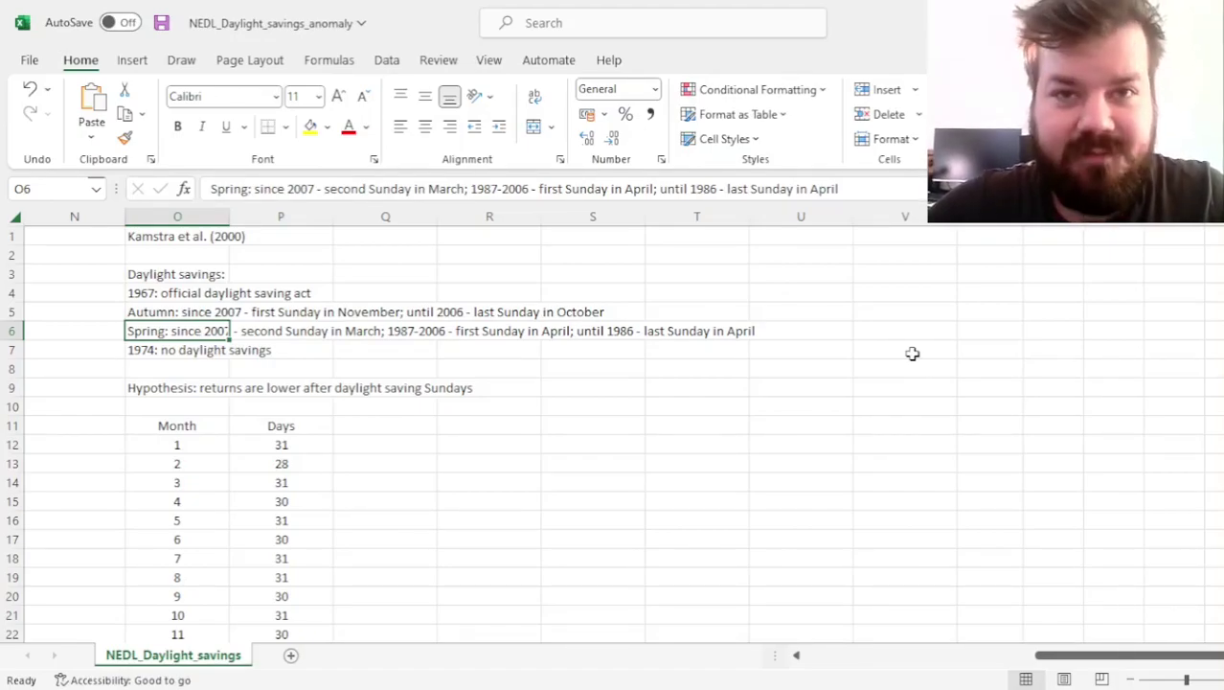
pyautogui.press('Up')
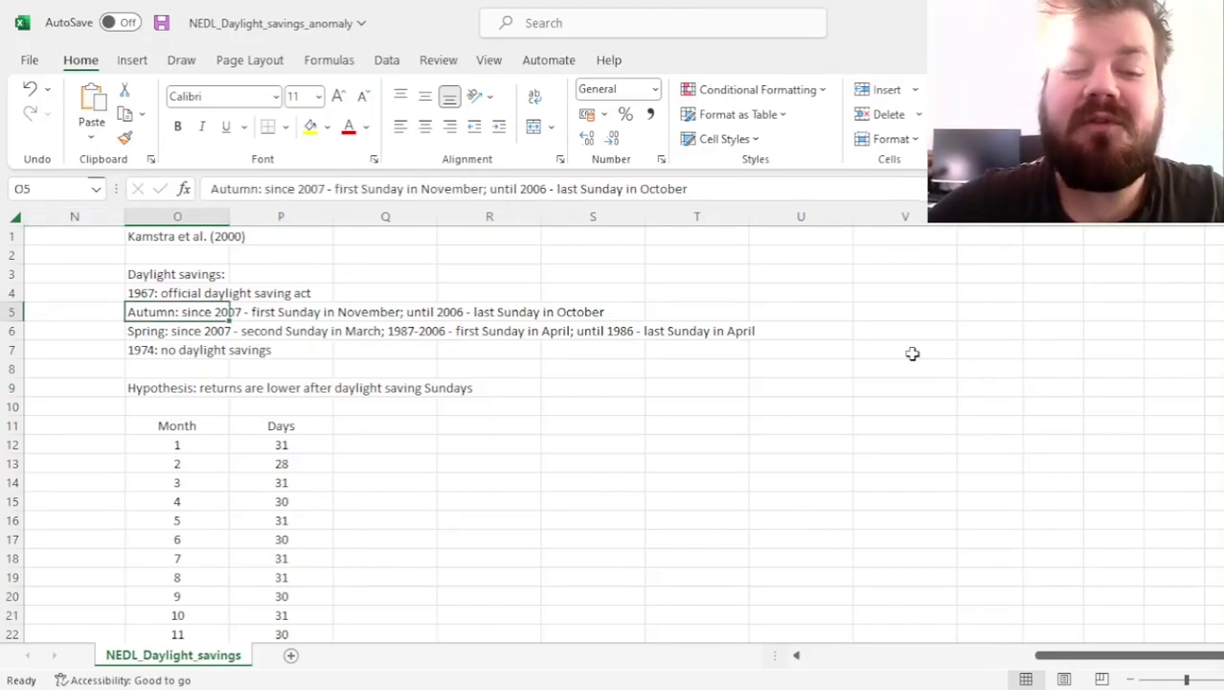
pyautogui.press('Down')
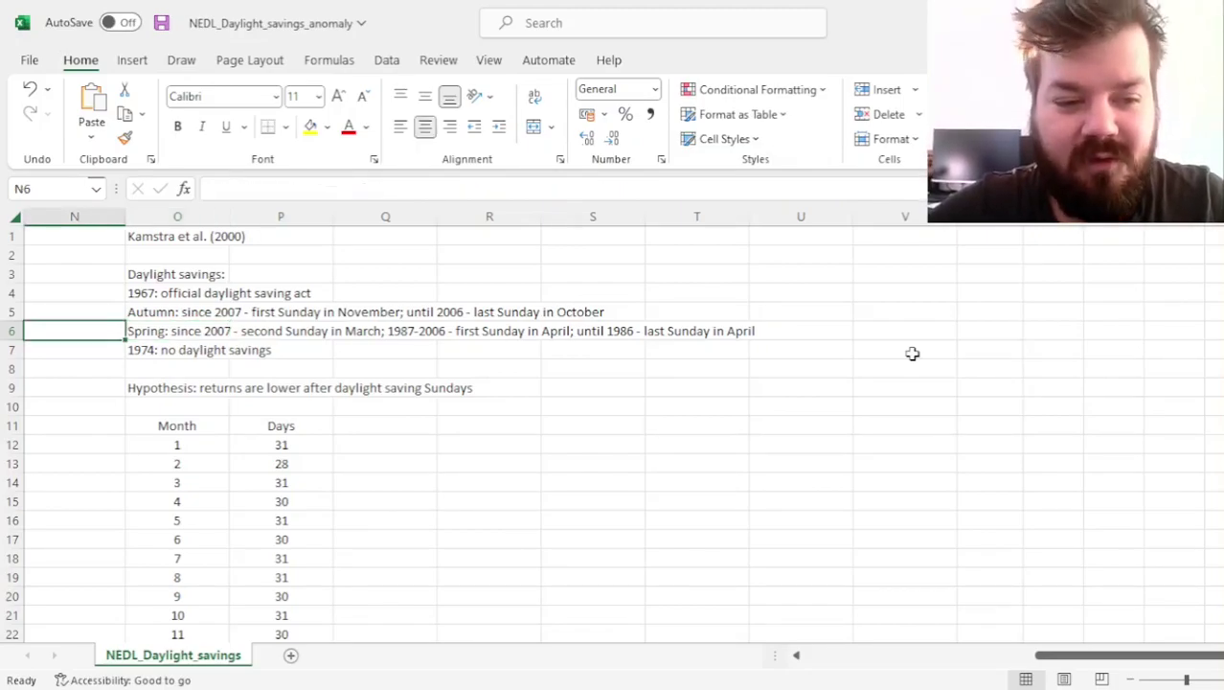
pyautogui.press('Down')
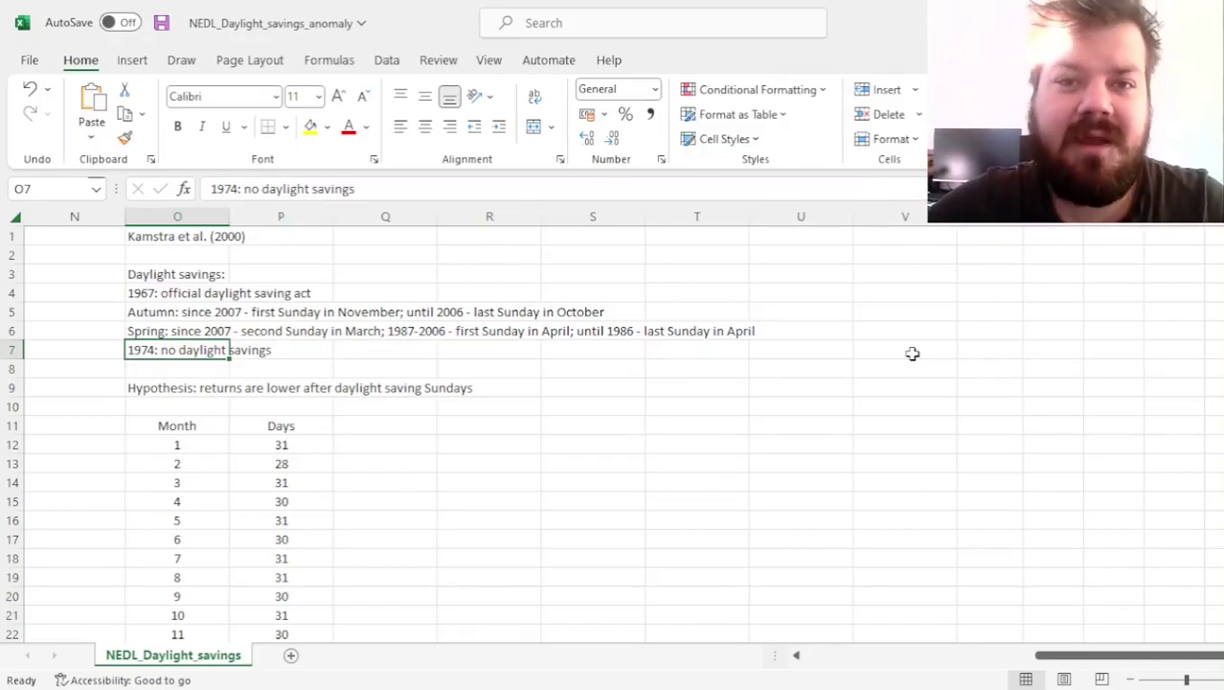
pyautogui.press('Up')
pyautogui.press('Up')
pyautogui.press('Up')
pyautogui.press('Up')
pyautogui.press('Up')
pyautogui.press('Up')
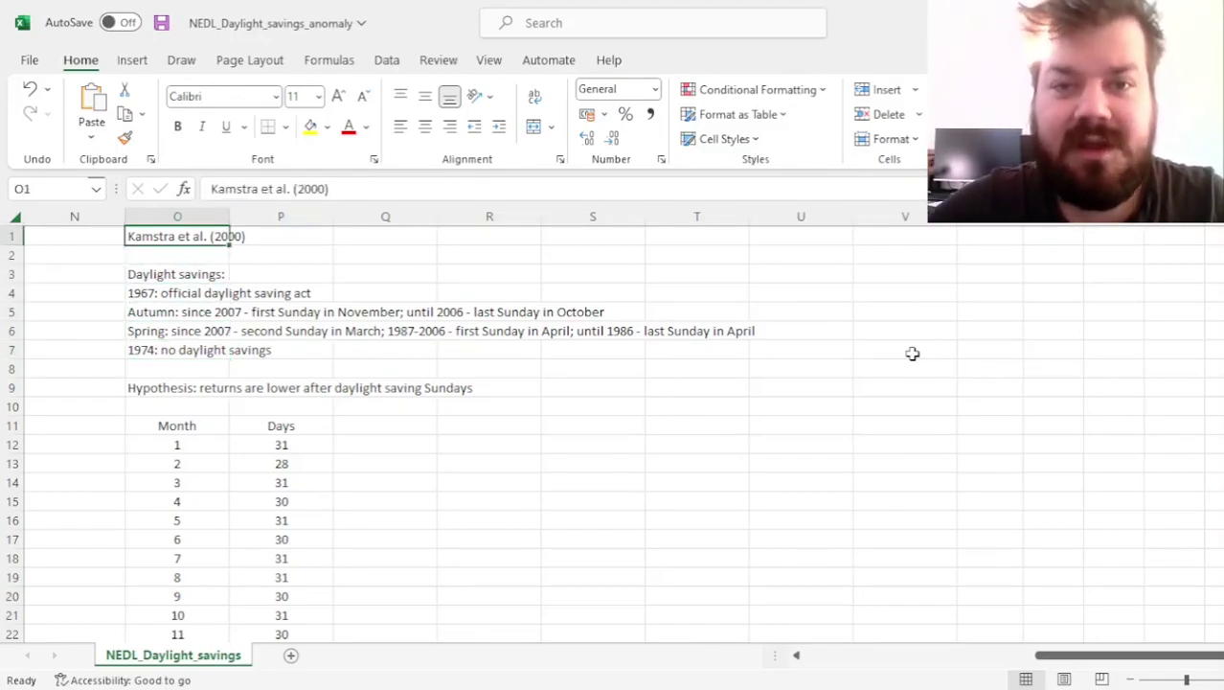
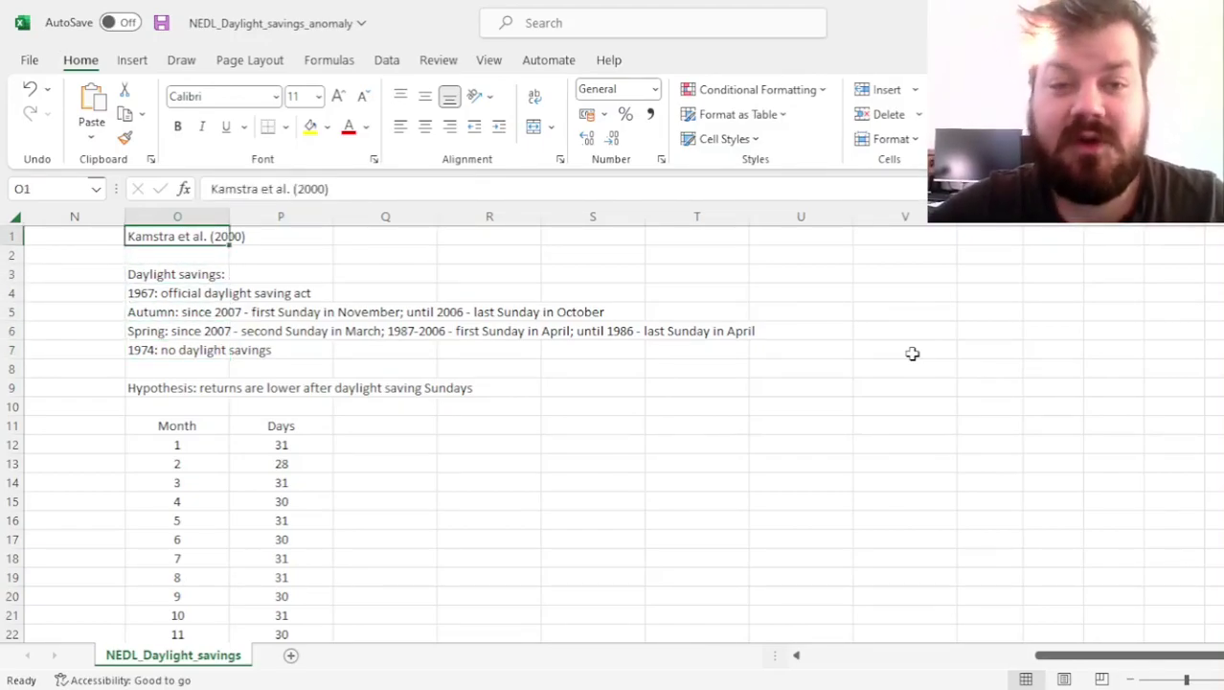
# Check the span of the S&P 500 dates in column A, from the first row to the last
pyautogui.hotkey('ctrl', 'Home')
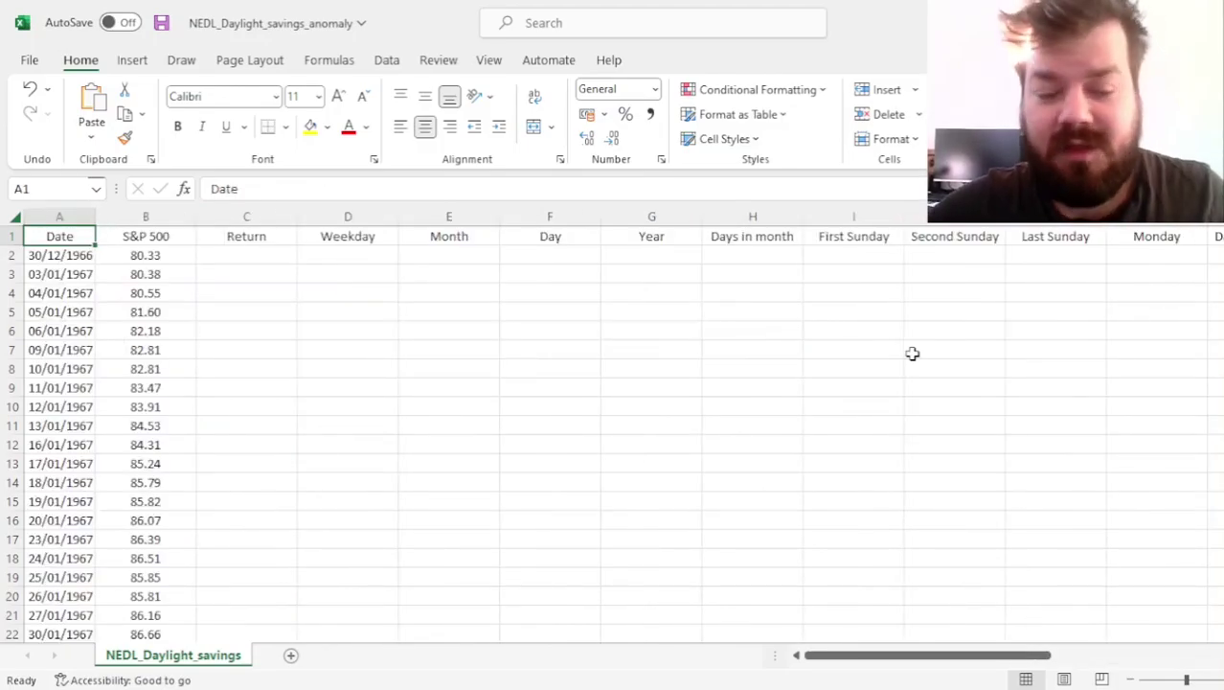
pyautogui.press('Down')
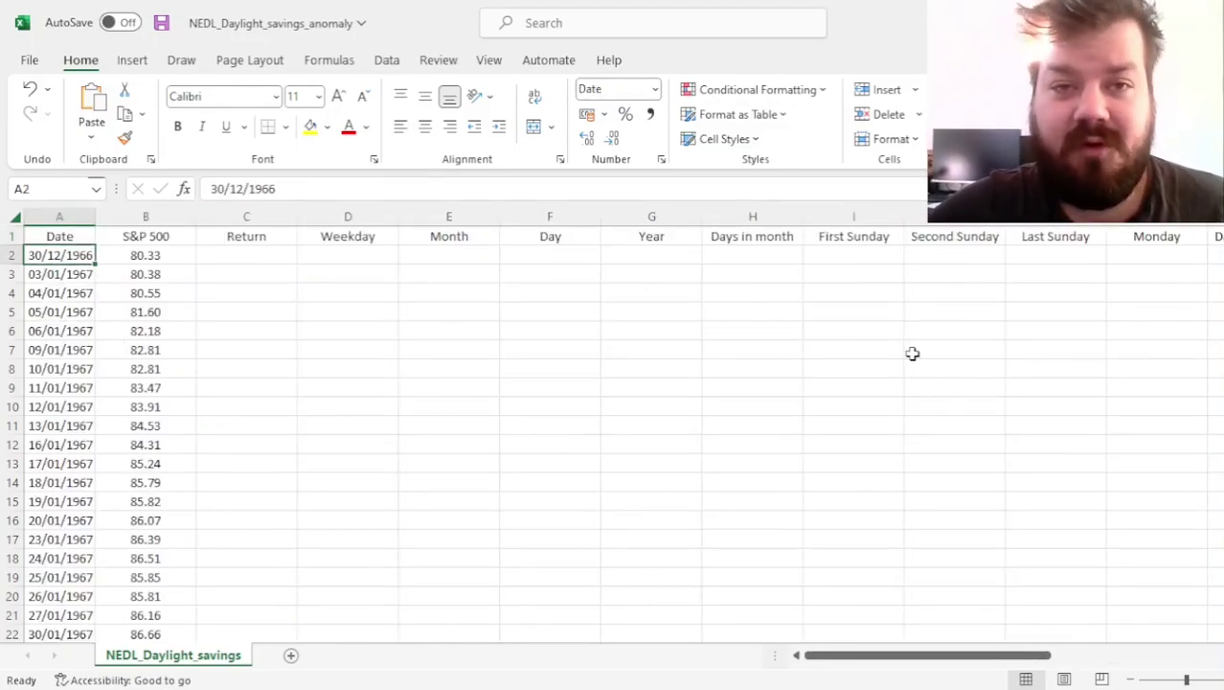
pyautogui.press('Down')
pyautogui.hotkey('ctrl', 'shift', 'Down')
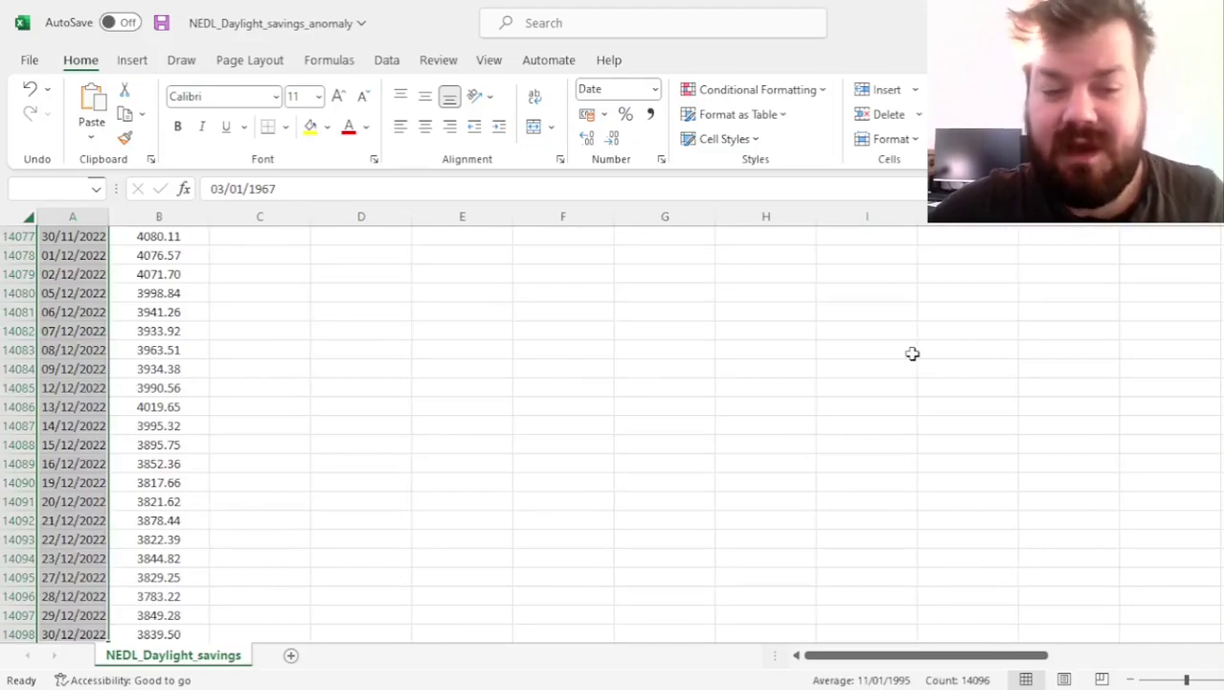
pyautogui.hotkey('ctrl', 'Home')
pyautogui.press('Down')
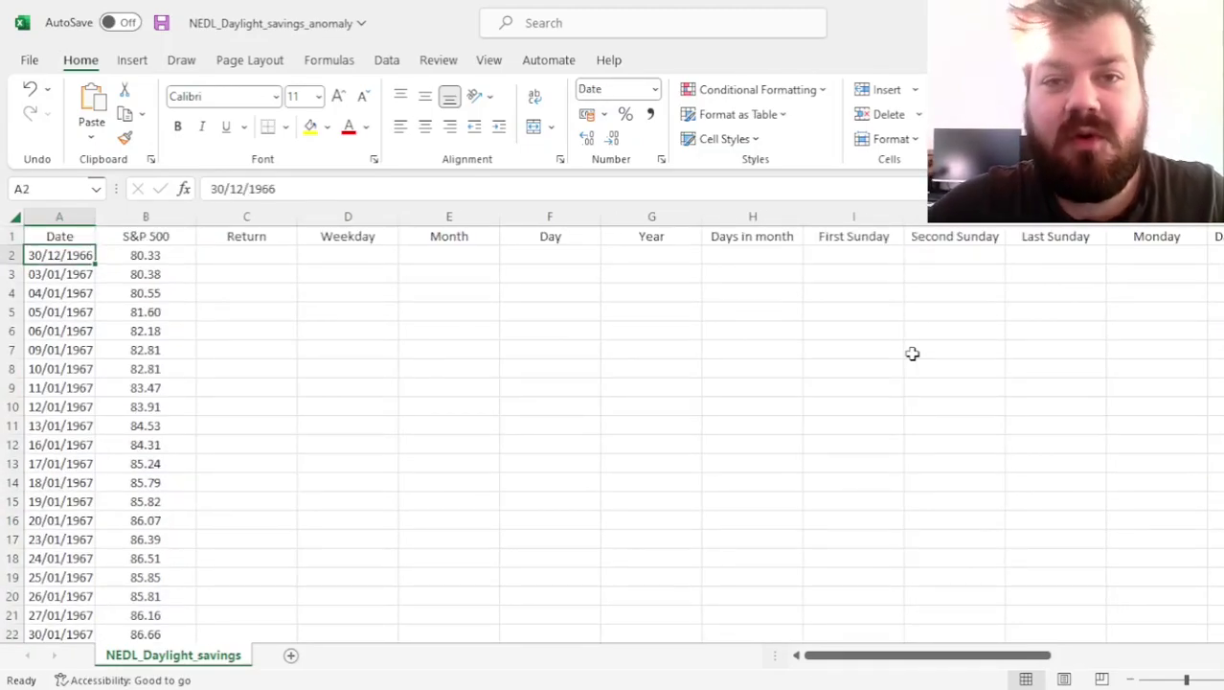
# Look across the prepared column headings from Return to Daylight saving and the notes and month table beside them
pyautogui.press('Right')
pyautogui.press('Right')
pyautogui.press('Right')
pyautogui.press('Right')
pyautogui.press('Right')
pyautogui.press('Right')
pyautogui.press('Right')
pyautogui.press('Right')
pyautogui.press('Right')
pyautogui.press('Right')
pyautogui.press('Right')
pyautogui.press('Right')
pyautogui.press('Right')
pyautogui.press('Right')
pyautogui.press('Right')
pyautogui.press('Right')
pyautogui.press('Right')
pyautogui.press('Right')
pyautogui.press('Right')
pyautogui.press('Right')
pyautogui.press('Left')
pyautogui.press('Left')
pyautogui.press('Left')
pyautogui.press('Left')
pyautogui.press('Left')
pyautogui.press('Left')
pyautogui.press('Up')
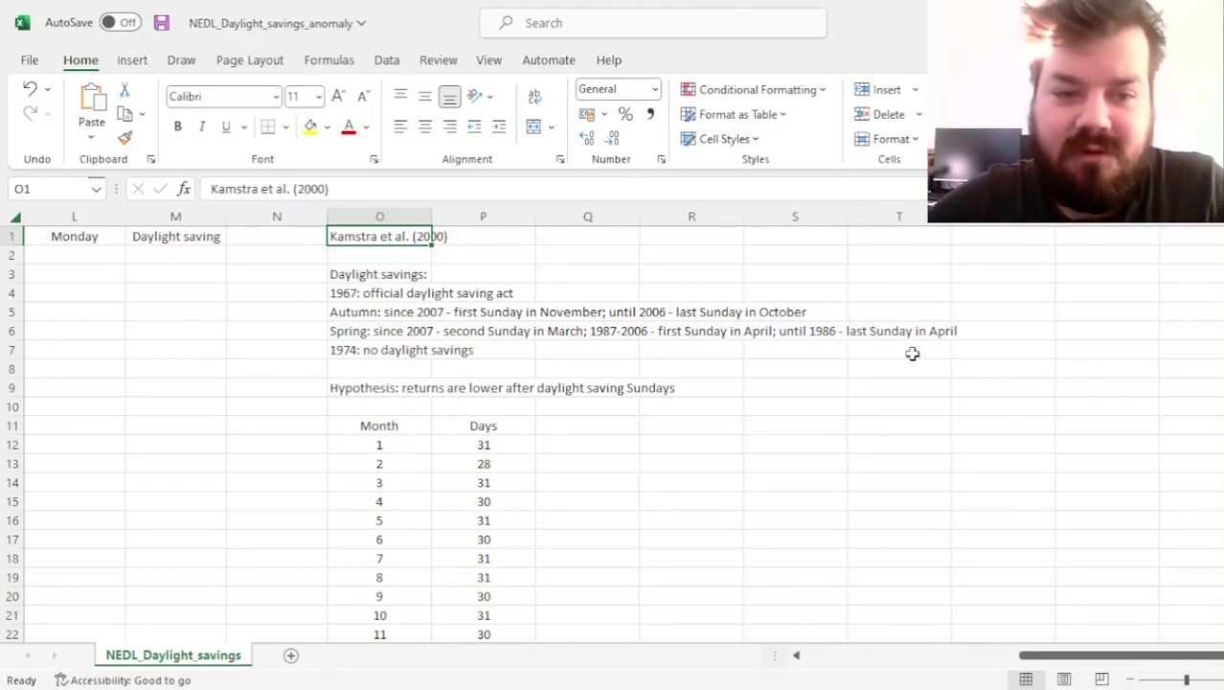
pyautogui.press('Left')
pyautogui.hotkey('ctrl', 'Home')
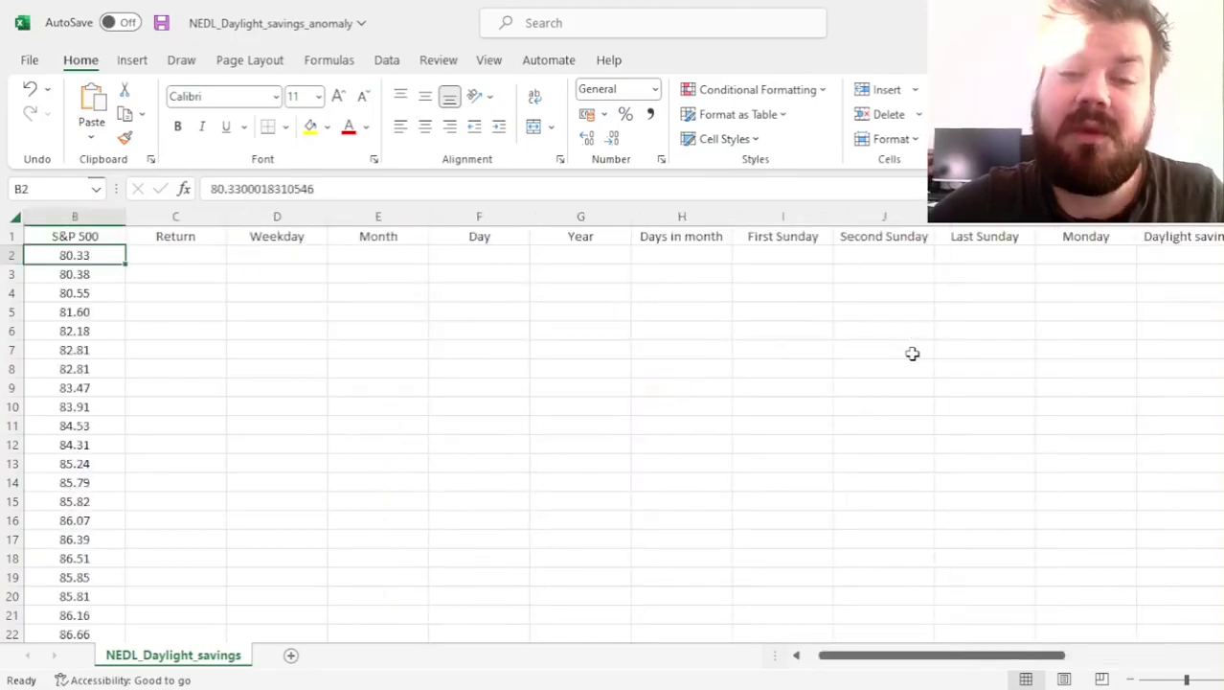
# Calculate the first daily log return in C3 with =LN(B3/B2)
pyautogui.press('Right')
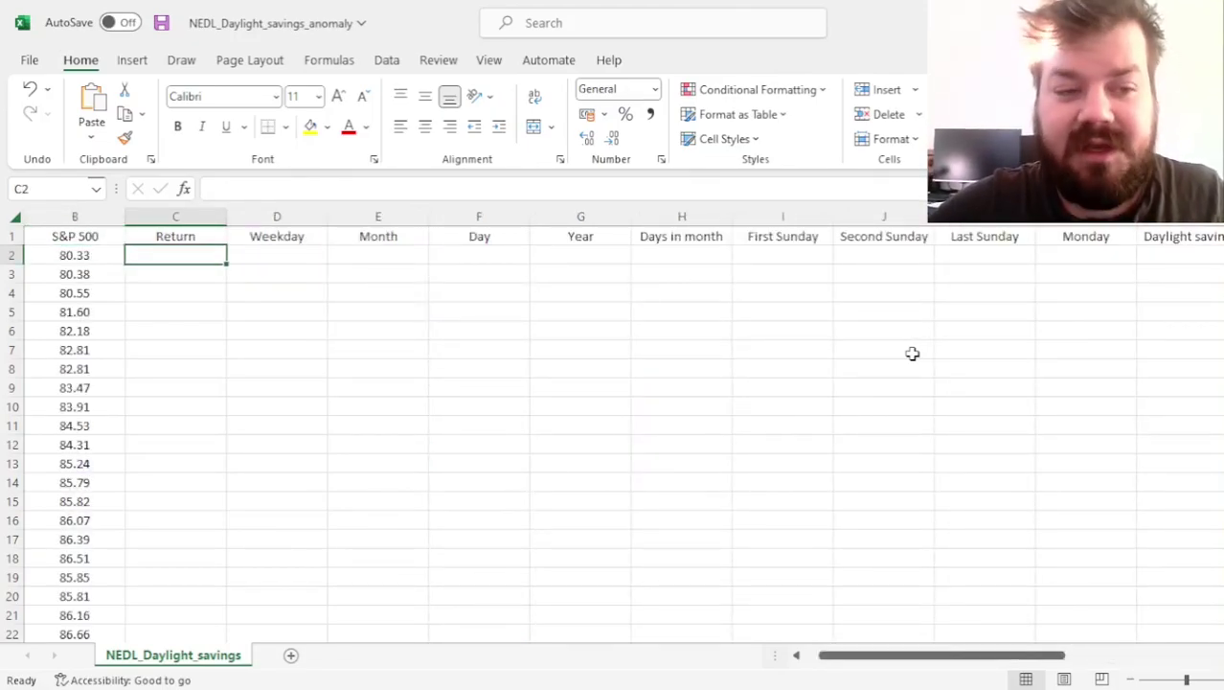
pyautogui.press('Left')
pyautogui.press('Down')
pyautogui.press('Left')
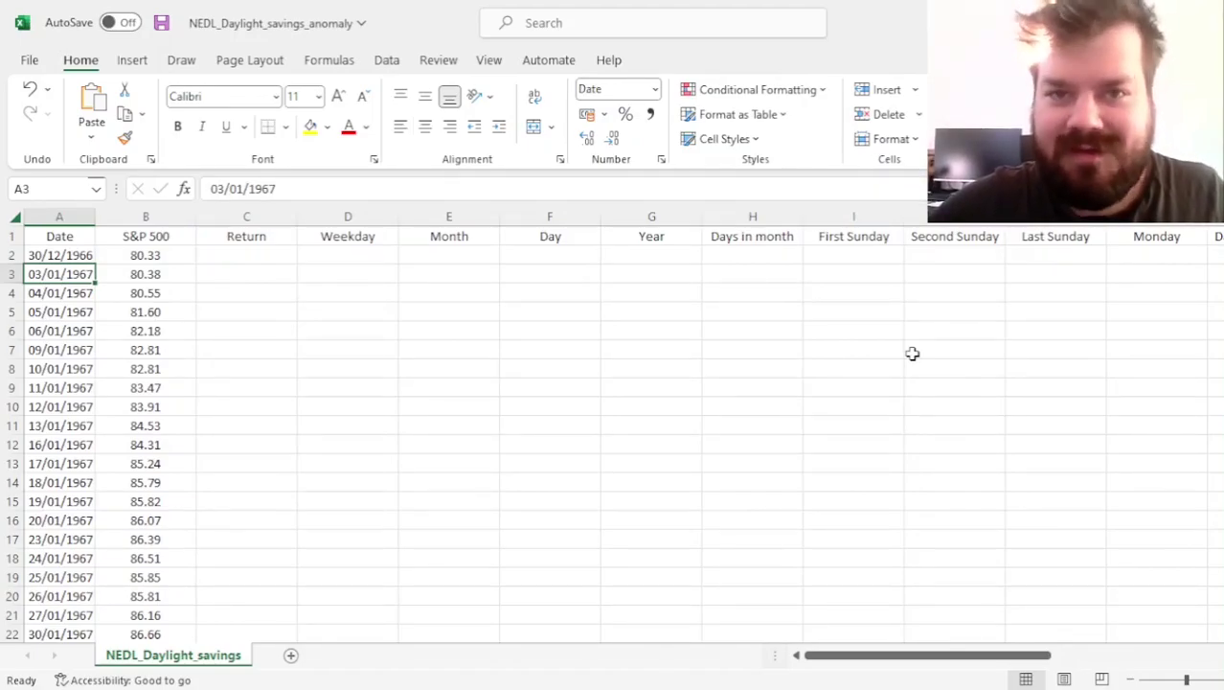
pyautogui.press('Right')
pyautogui.press('Right')
pyautogui.press('Left')
pyautogui.press('Right')
pyautogui.press('F2')
pyautogui.write('=LN(')
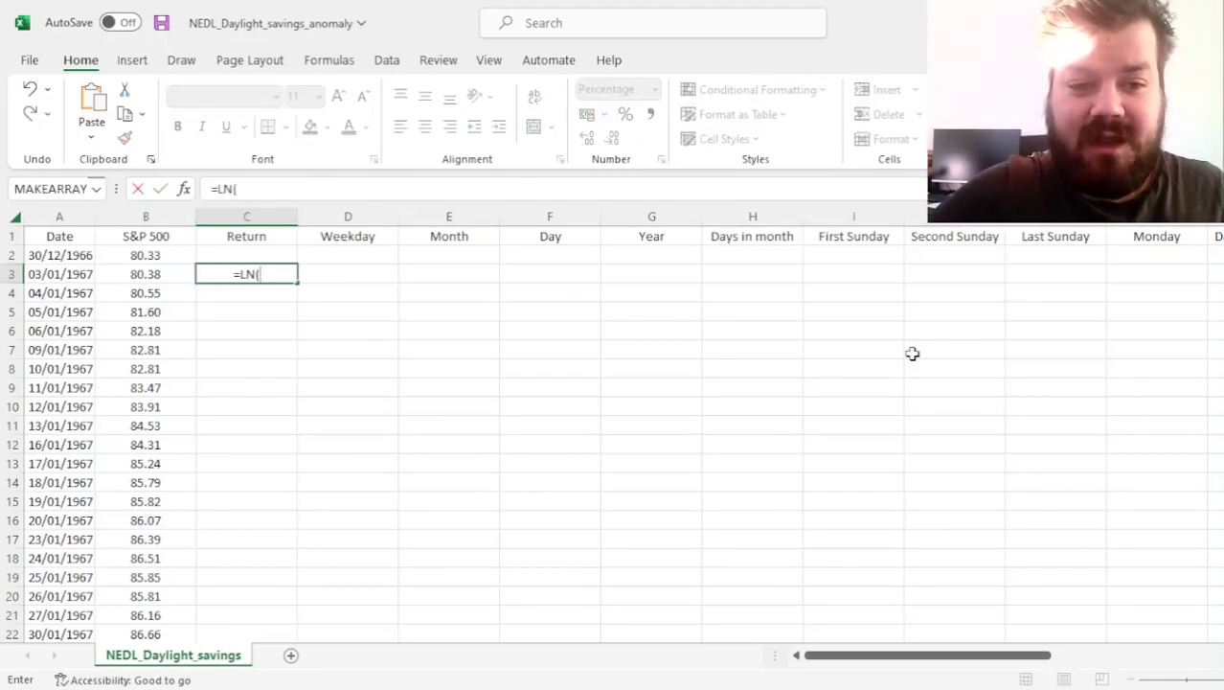
pyautogui.press('Left')
pyautogui.write('/')
pyautogui.press('Left')
pyautogui.press('Up')
pyautogui.write(')')
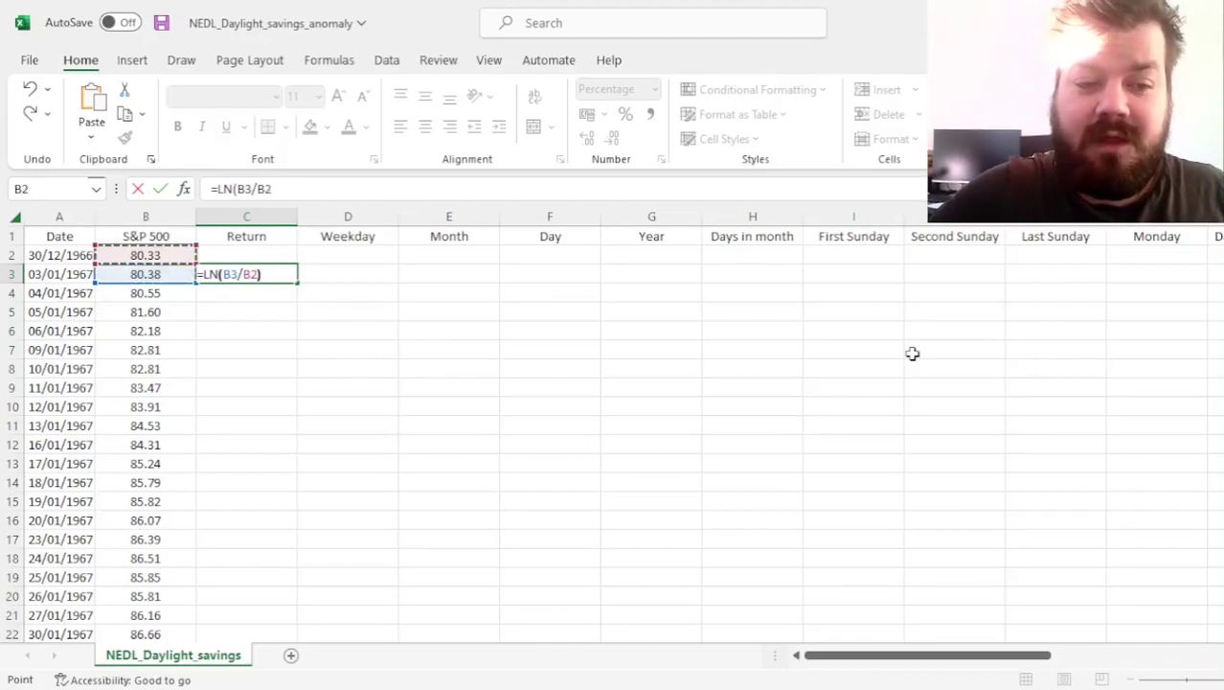
pyautogui.hotkey('ctrl', 'Return')
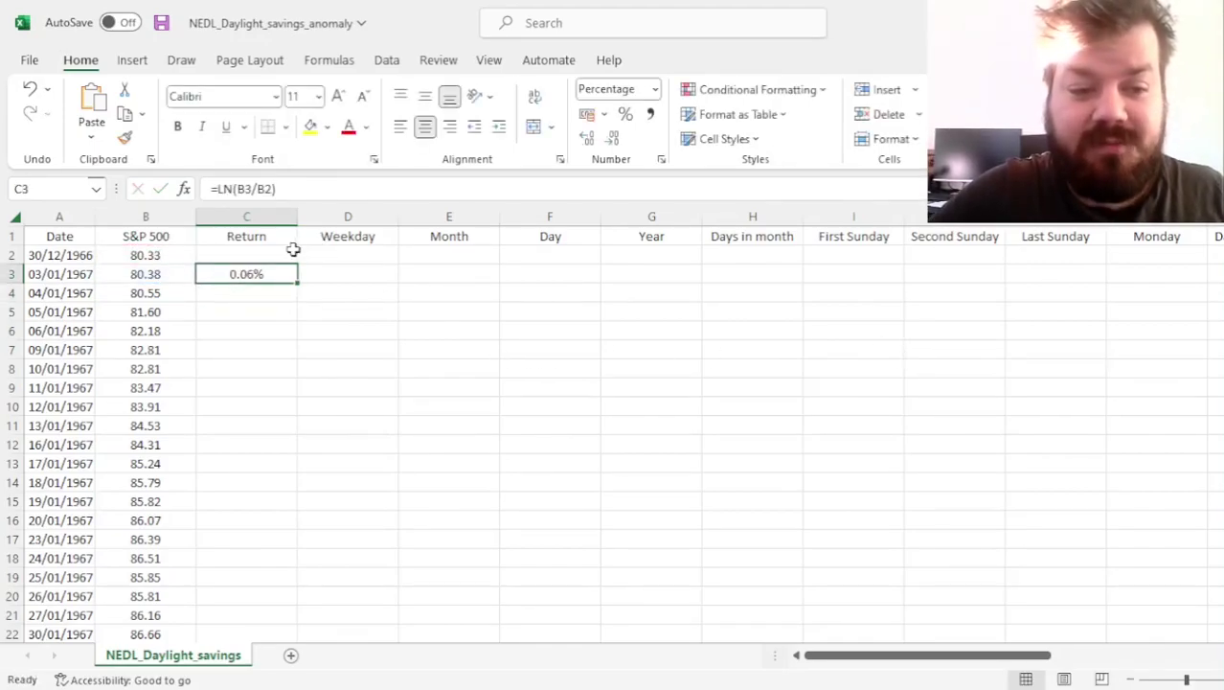
# Fill the log return formula from C3 down the whole Return column
pyautogui.click(299, 288)
pyautogui.click(275, 273)
pyautogui.doubleClick(296, 282)
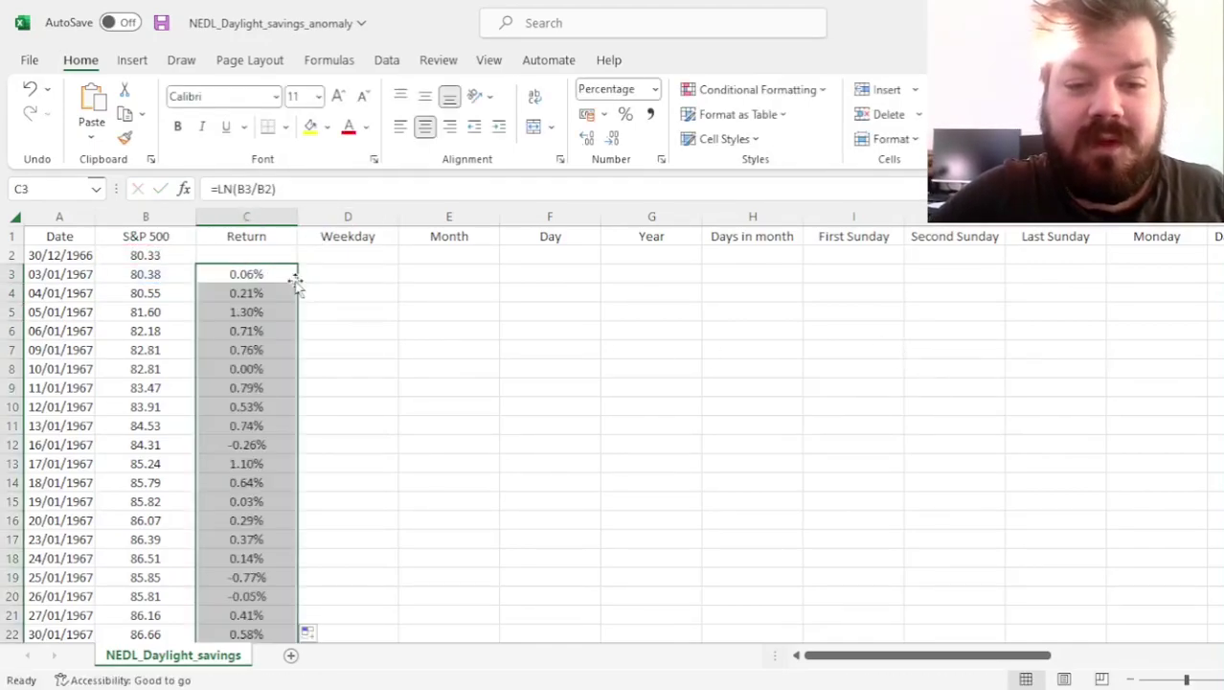
# Enter =WEEKDAY(A2,2) in D2 and fill it down the whole Weekday column
pyautogui.click(356, 274)
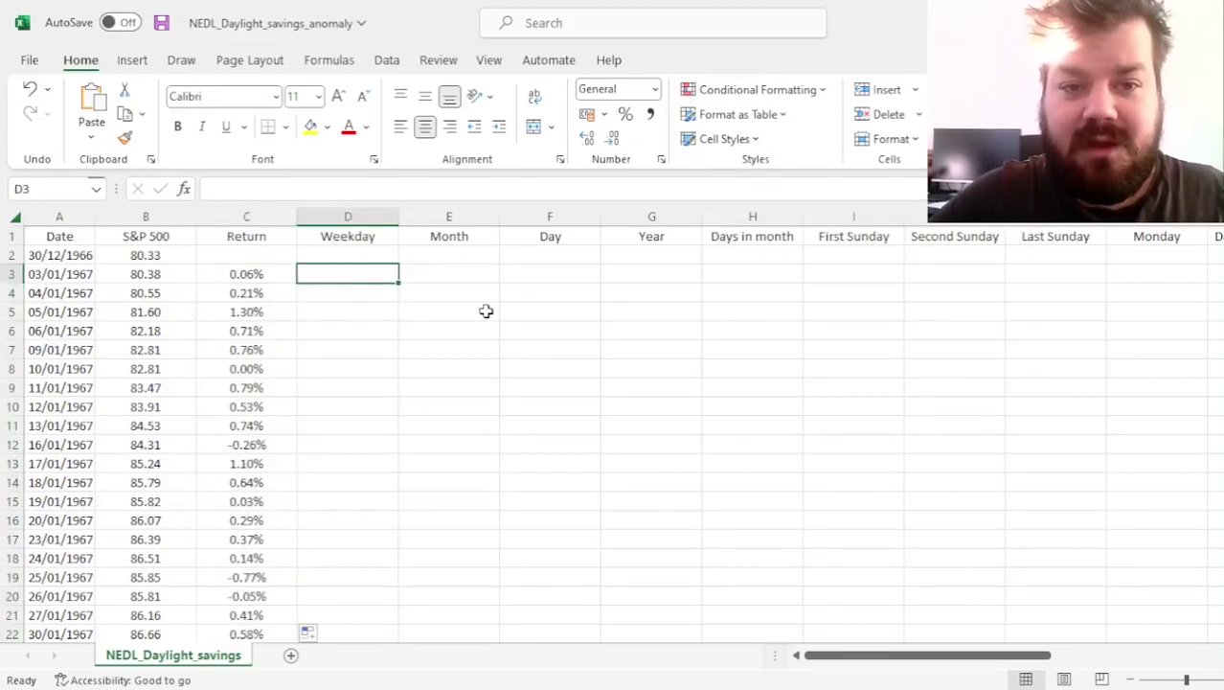
pyautogui.press('Up')
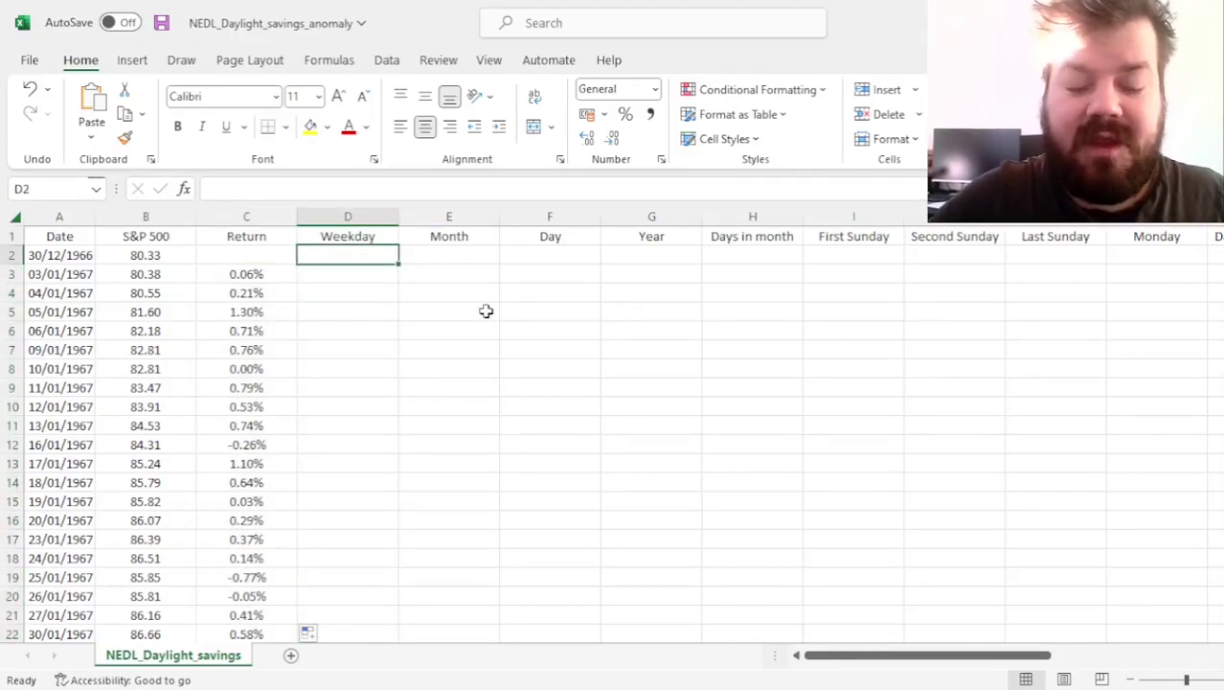
pyautogui.write('=WEEKDAY(')
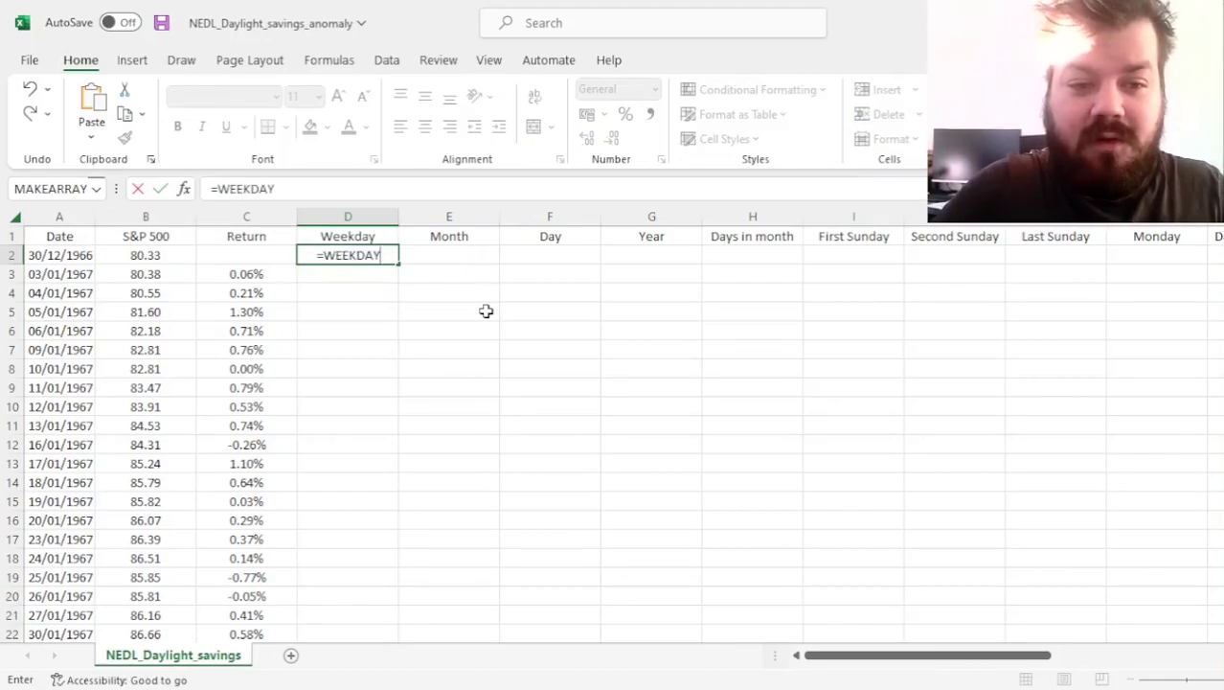
pyautogui.press('Left')
pyautogui.press('Left')
pyautogui.press('Left')
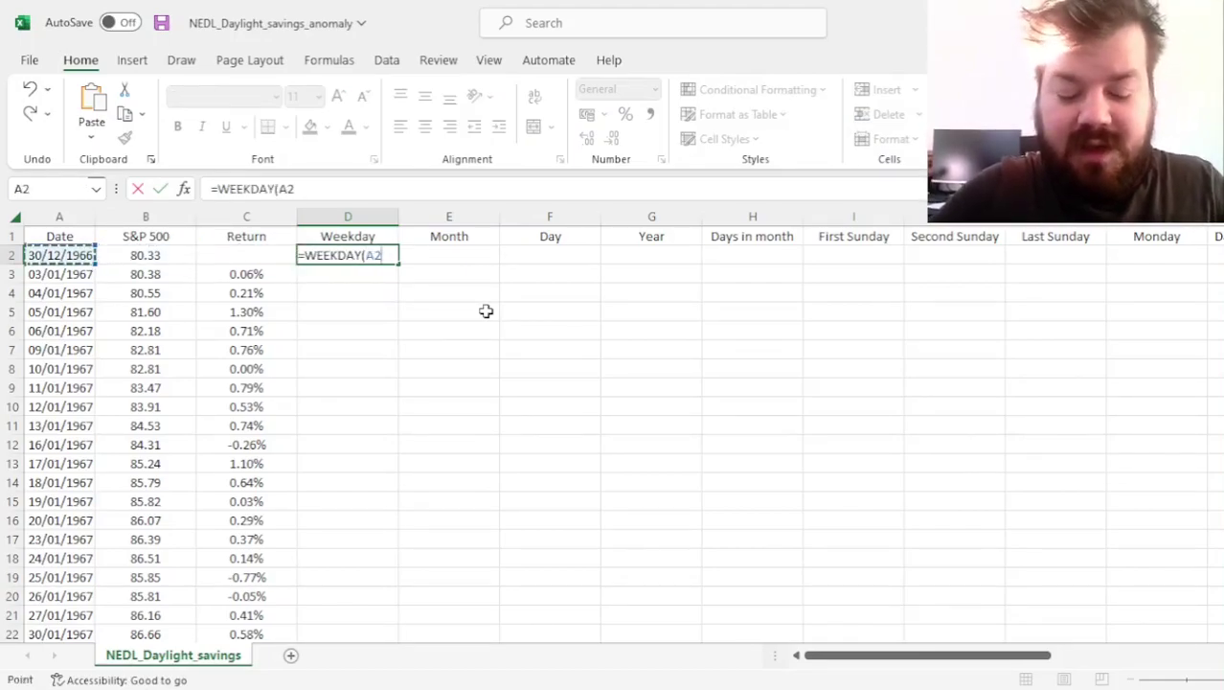
pyautogui.write(',2)')
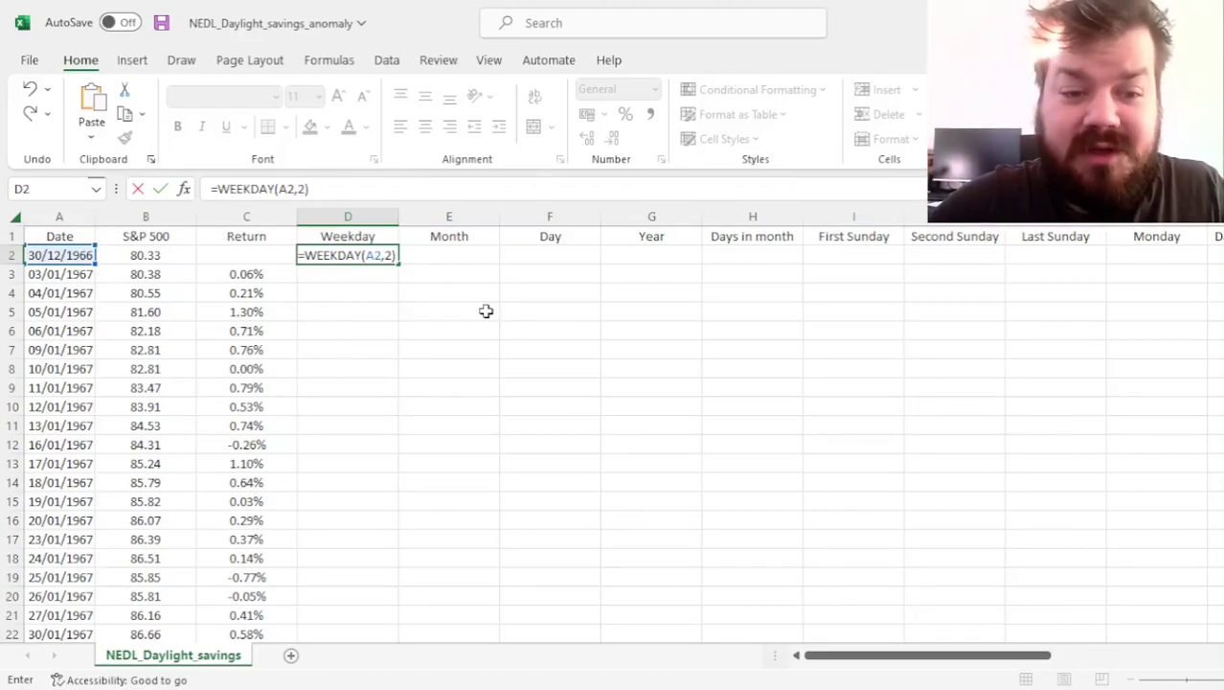
pyautogui.press('Return')
pyautogui.press('Up')
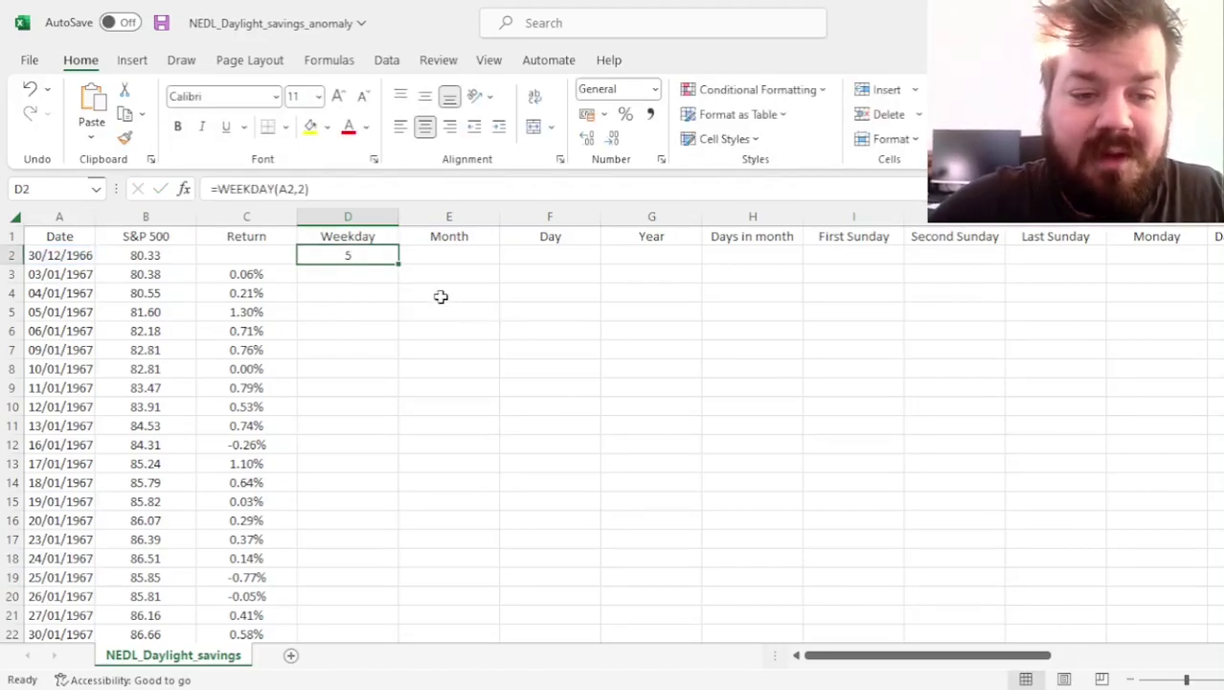
pyautogui.doubleClick(401, 264)
# Compare the weekday numbers in the first rows of column D with their dates in column A
pyautogui.click(366, 274)
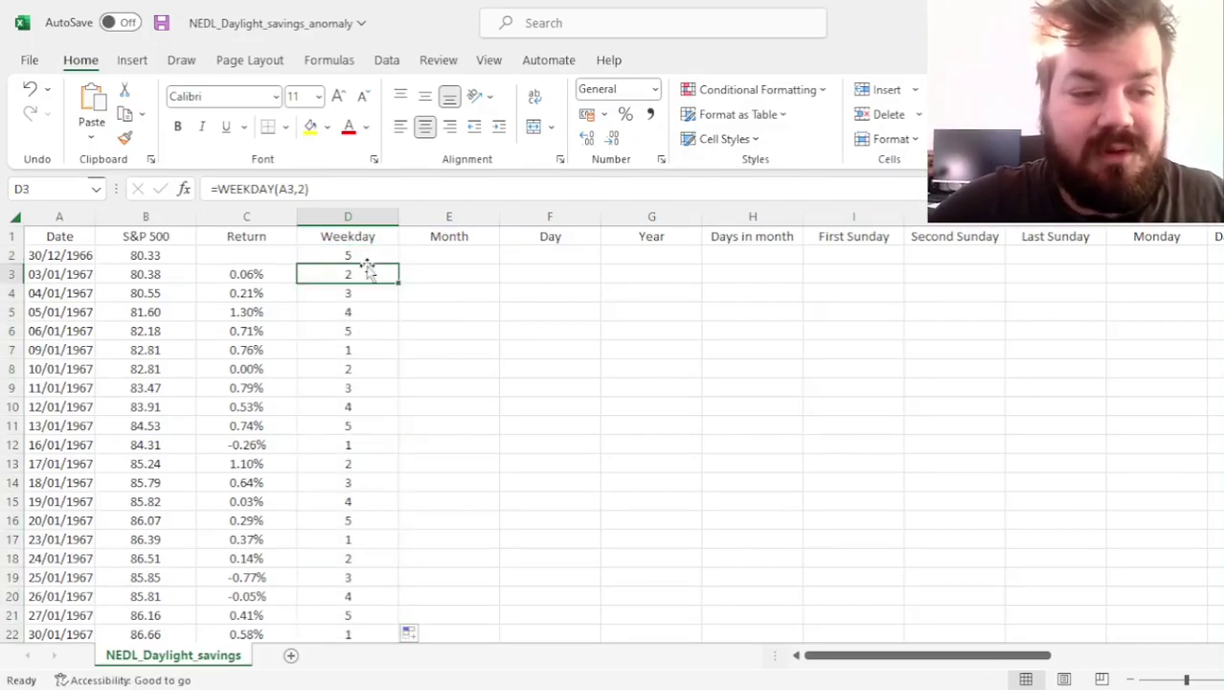
pyautogui.click(69, 253)
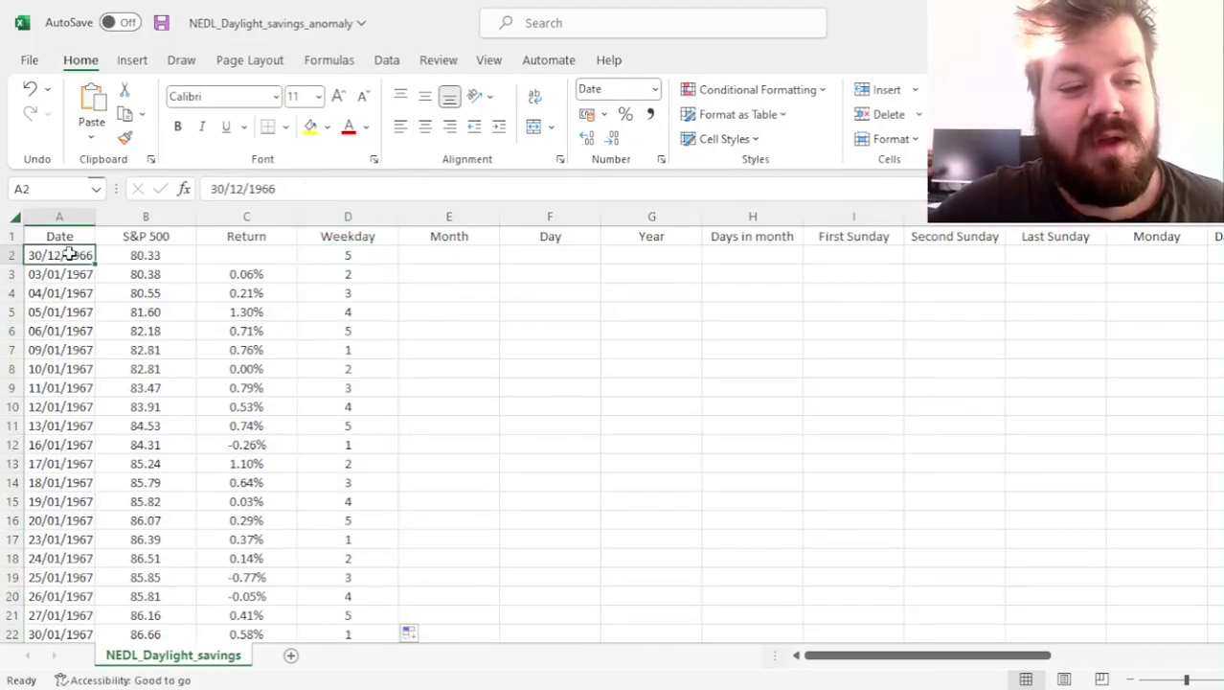
pyautogui.keyDown('ctrl'); pyautogui.click(307, 257); pyautogui.keyUp('ctrl')
pyautogui.click(57, 273)
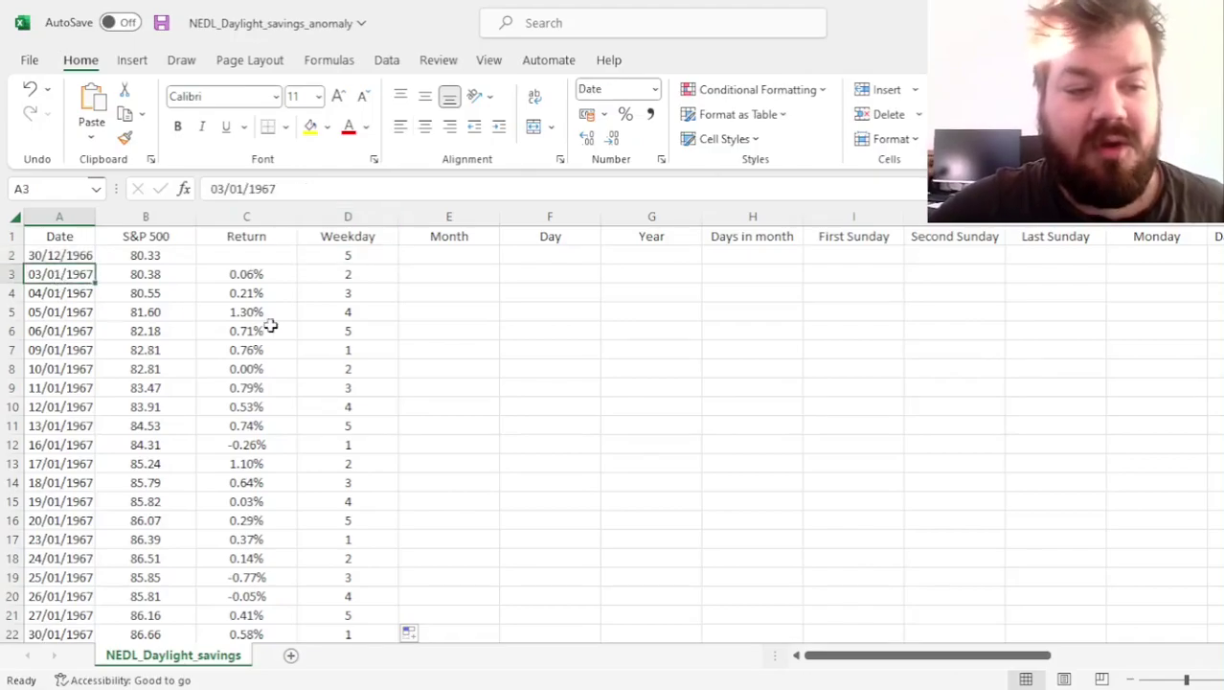
pyautogui.keyDown('ctrl'); pyautogui.click(344, 275); pyautogui.keyUp('ctrl')
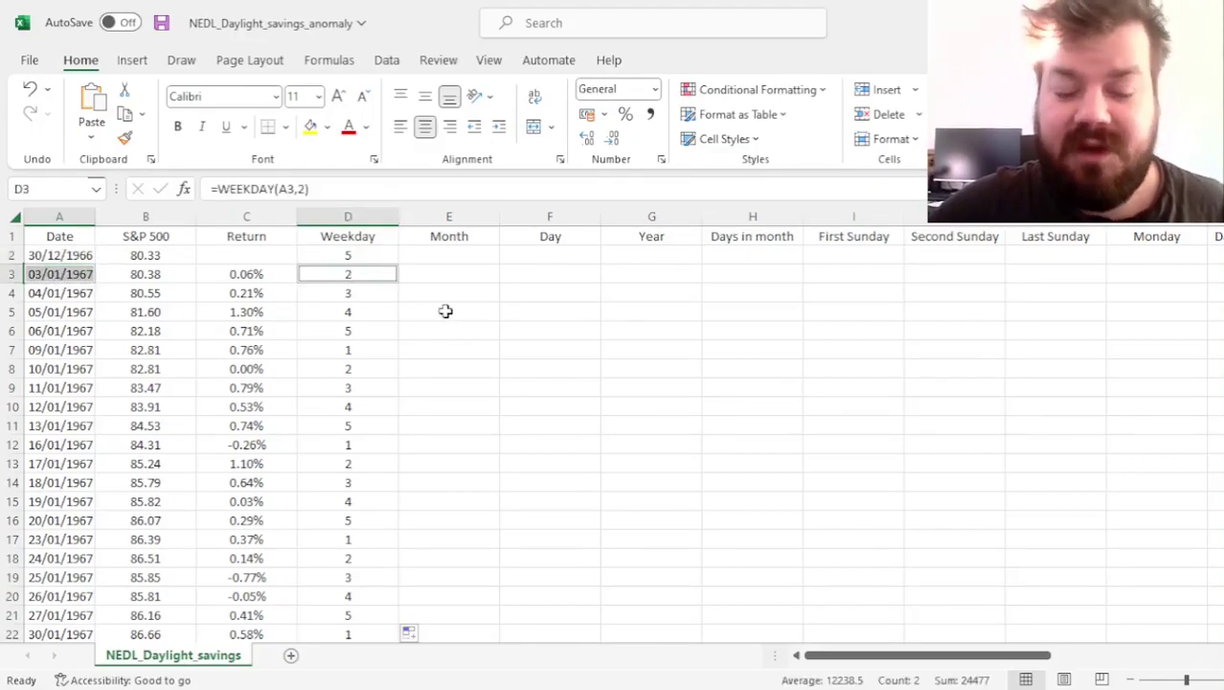
pyautogui.click(364, 277)
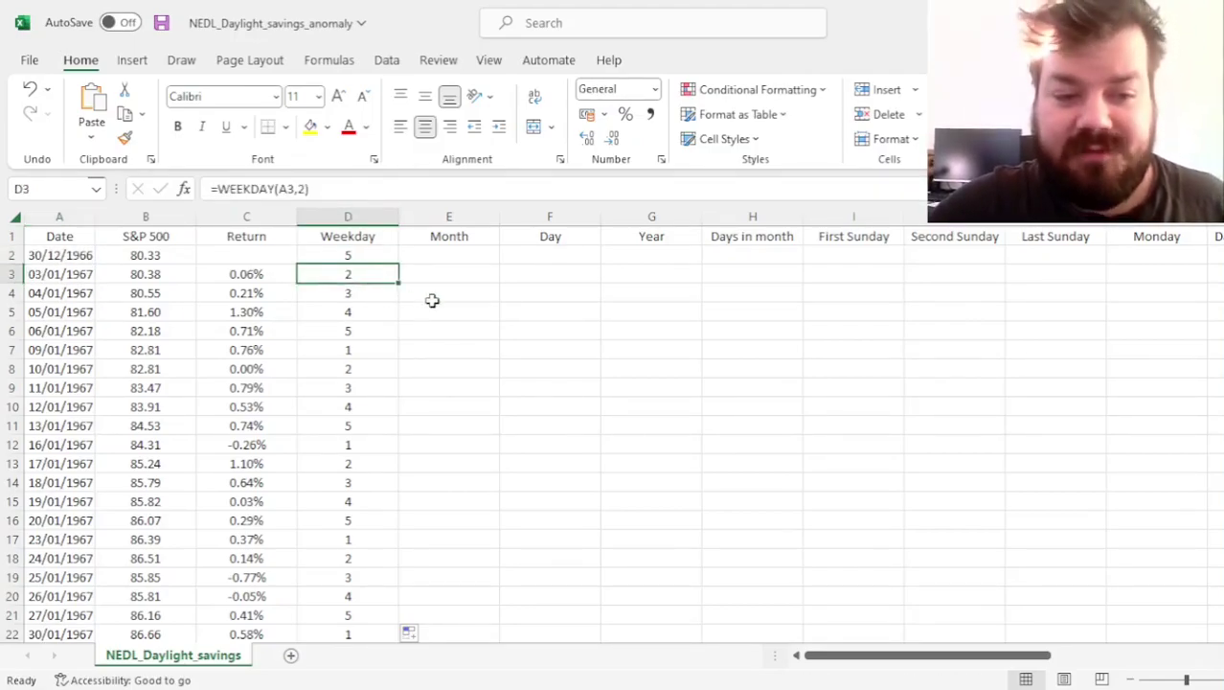
pyautogui.moveTo(390, 327); pyautogui.dragTo(352, 271)
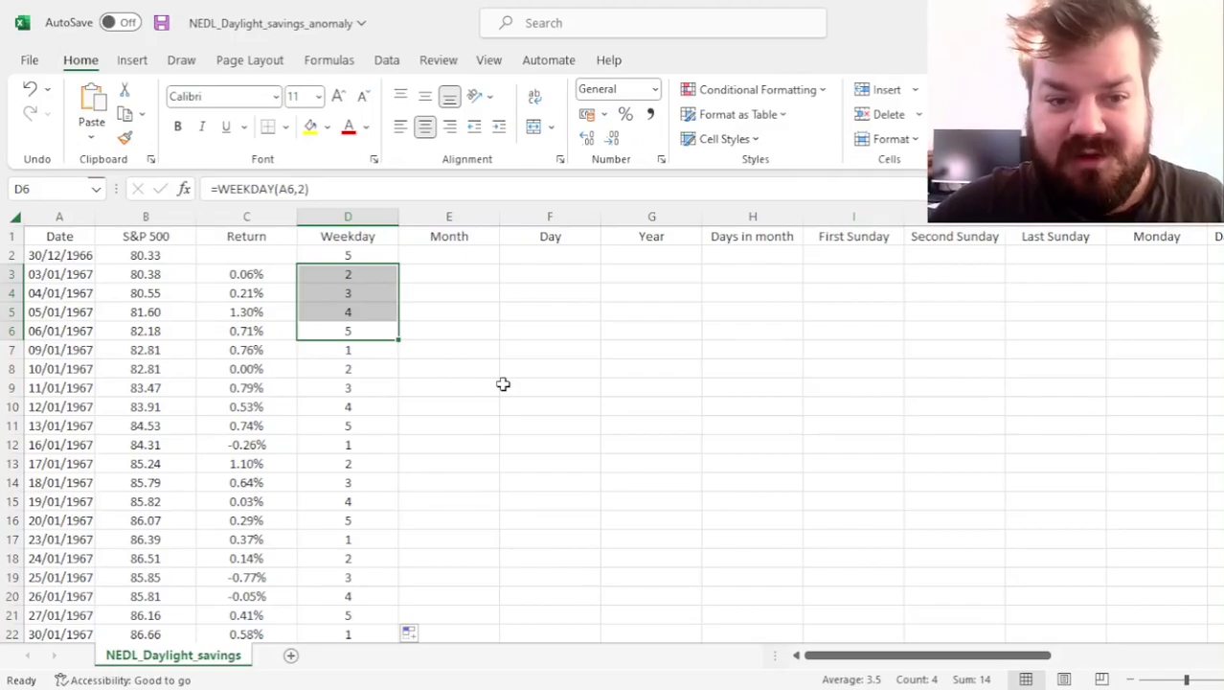
# Enter =MONTH(A2) in E2 and fill it down the whole Month column
pyautogui.click(444, 254)
pyautogui.write('=MONTH(')
pyautogui.press('Left')
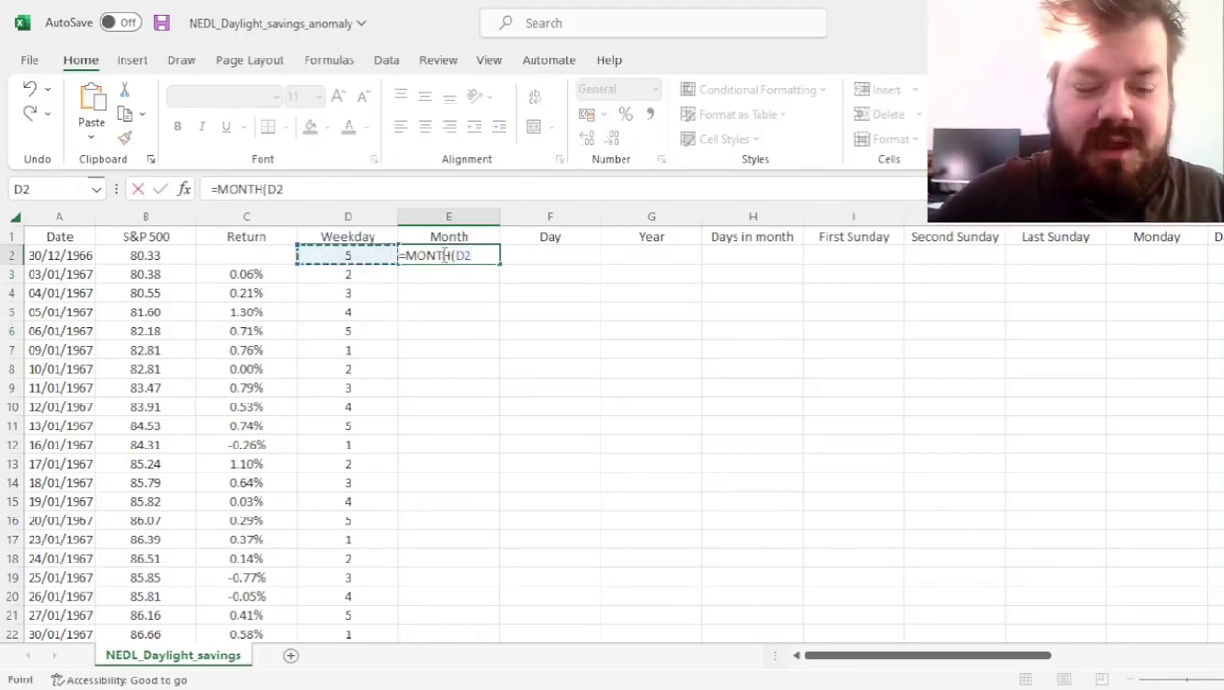
pyautogui.press('Left')
pyautogui.press('Left')
pyautogui.press('Left')
pyautogui.write(')')
pyautogui.press('Return')
pyautogui.click(448, 256)
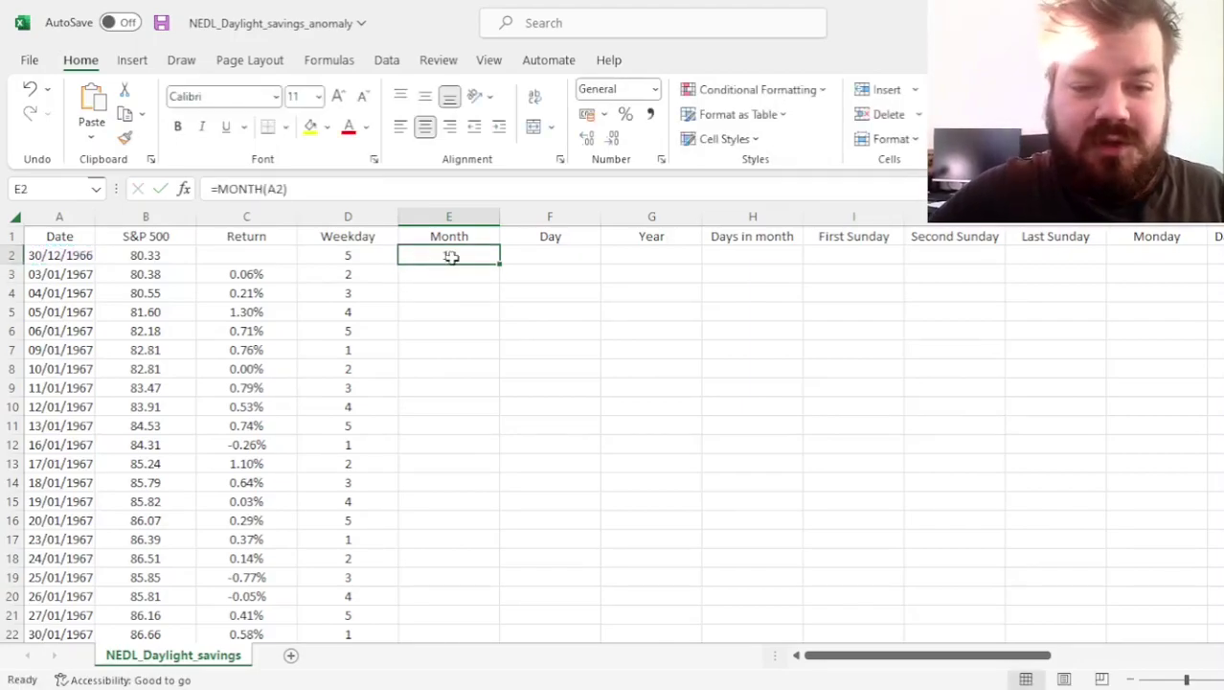
pyautogui.doubleClick(498, 265)
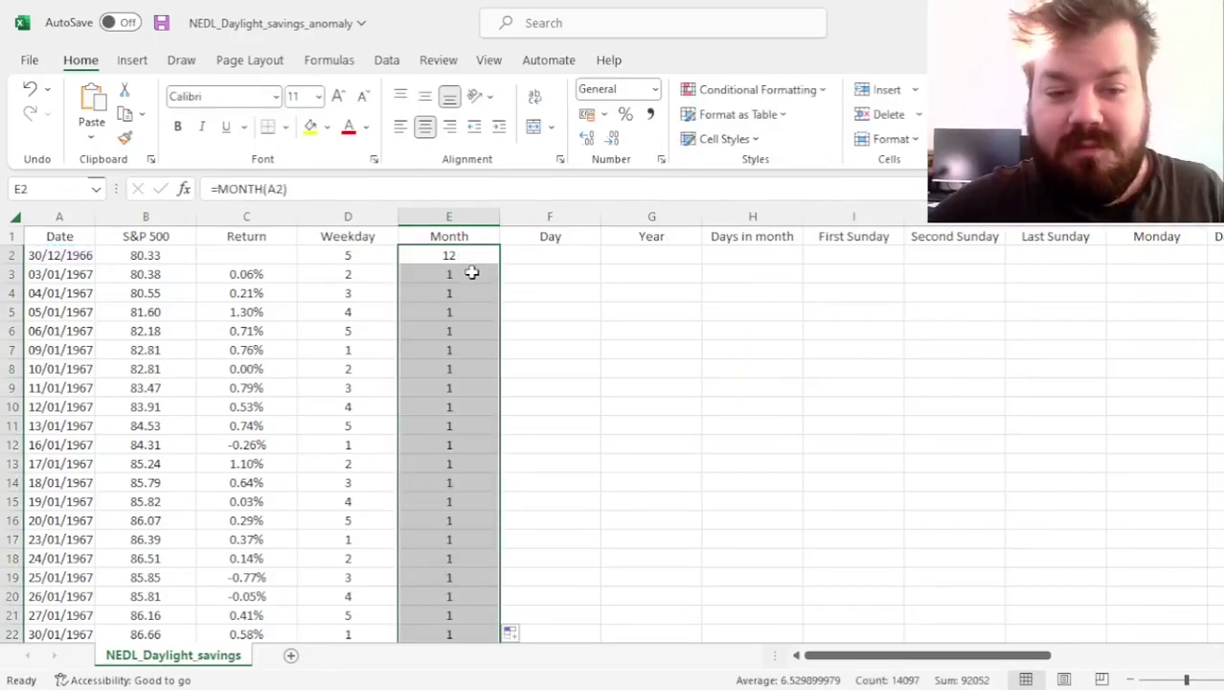
# Enter =DAY(A2) in F2 and fill it down the whole Day column
pyautogui.click(551, 257)
pyautogui.write('=DAT')
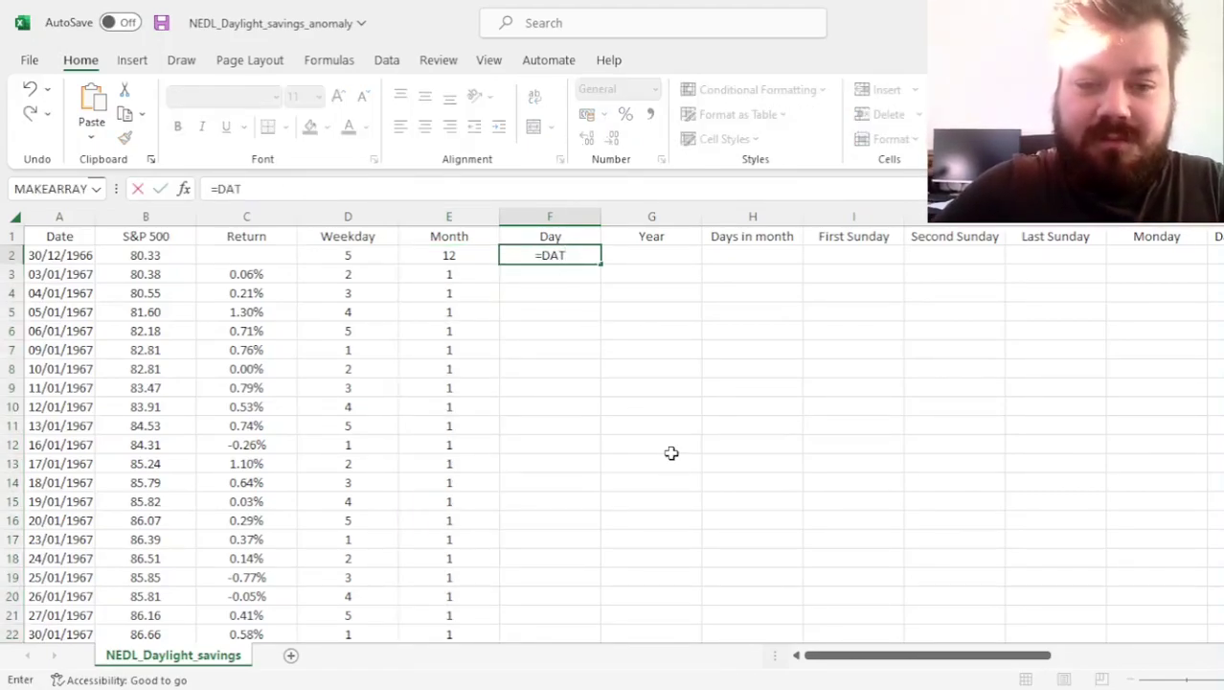
pyautogui.press('BackSpace')
pyautogui.write('Y(')
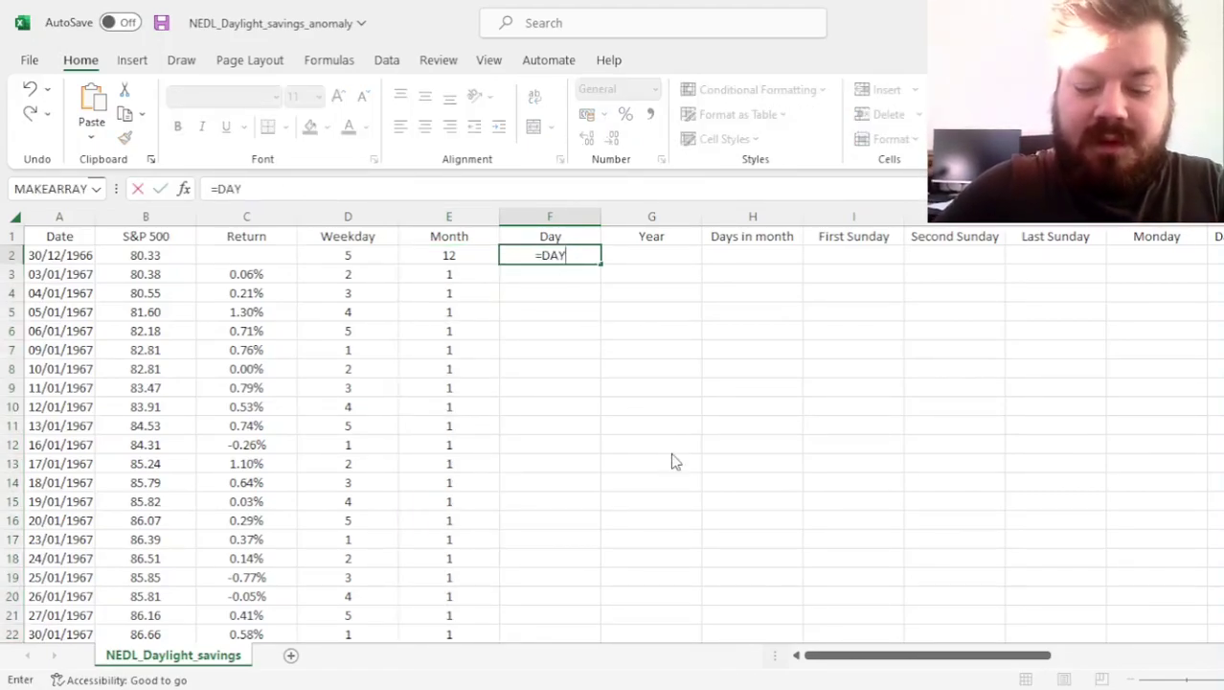
pyautogui.click(67, 254)
pyautogui.write(')')
pyautogui.hotkey('ctrl', 'Return')
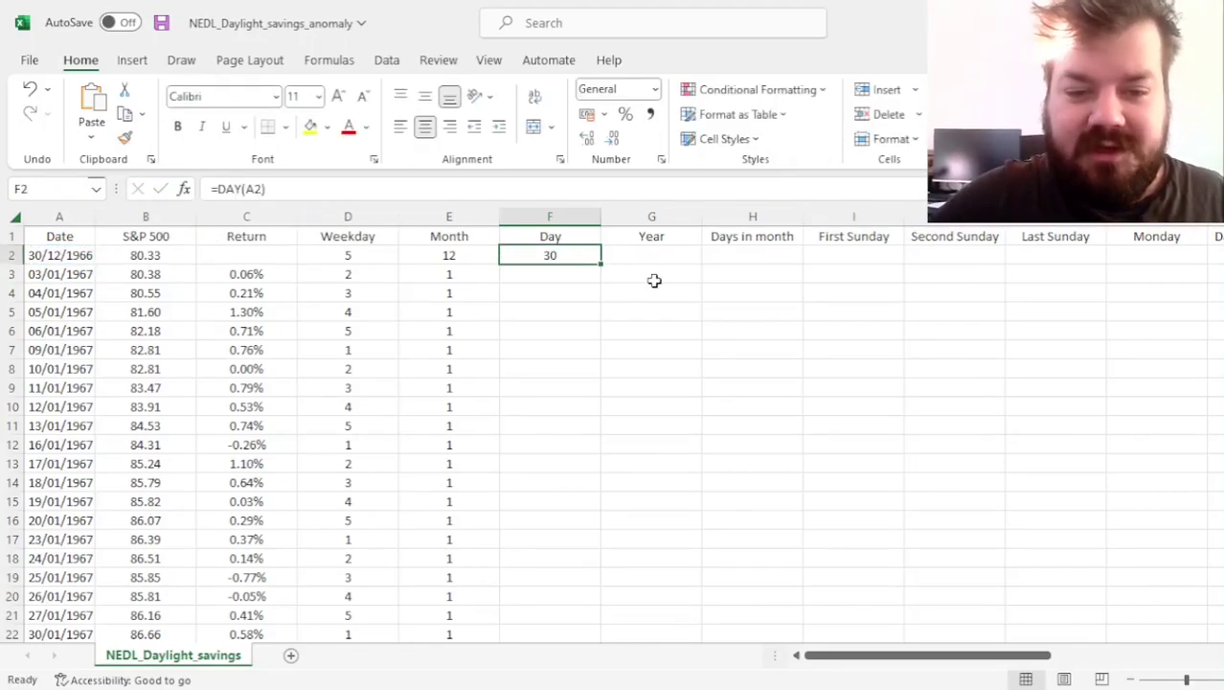
pyautogui.doubleClick(600, 264)
# Enter =YEAR(A2) in G2 and fill it down the whole Year column
pyautogui.click(634, 254)
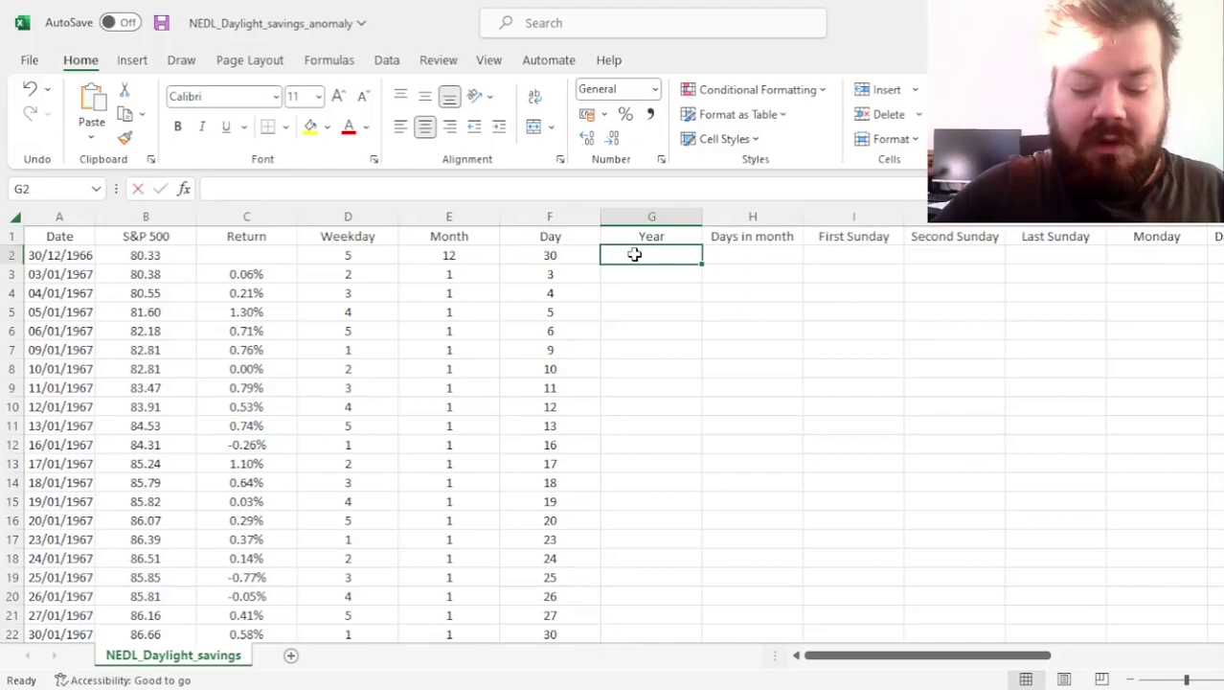
pyautogui.write('=YEAR(')
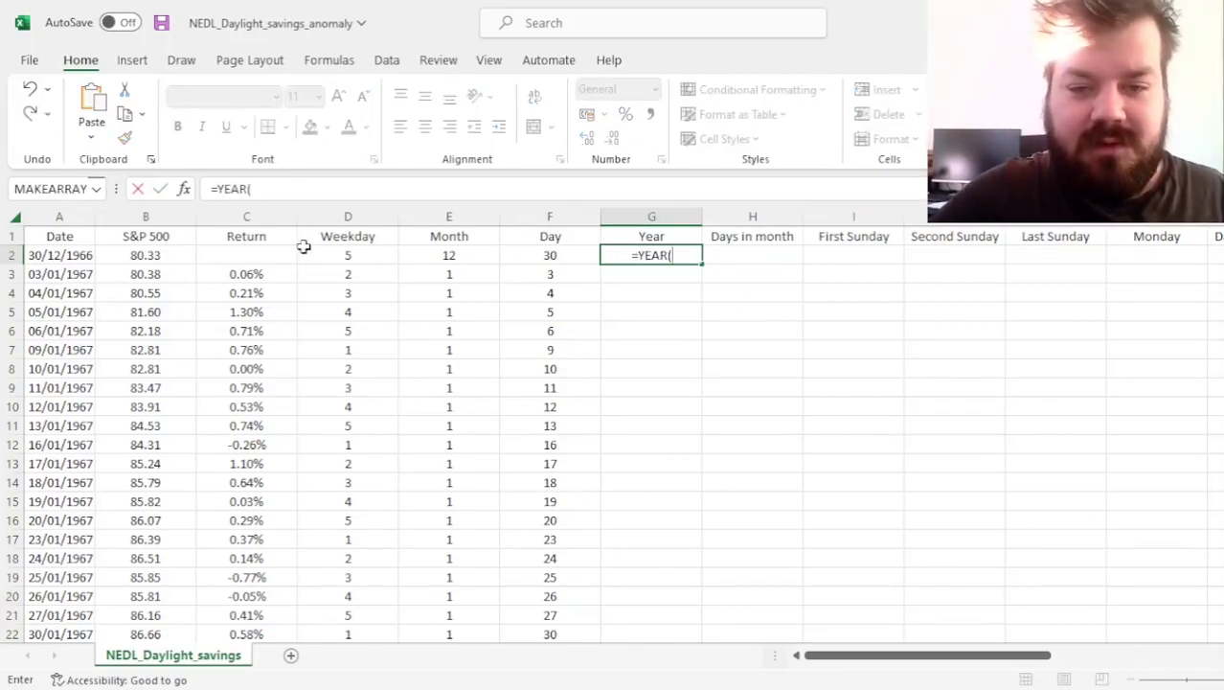
pyautogui.click(84, 253)
pyautogui.write(')')
pyautogui.press('Return')
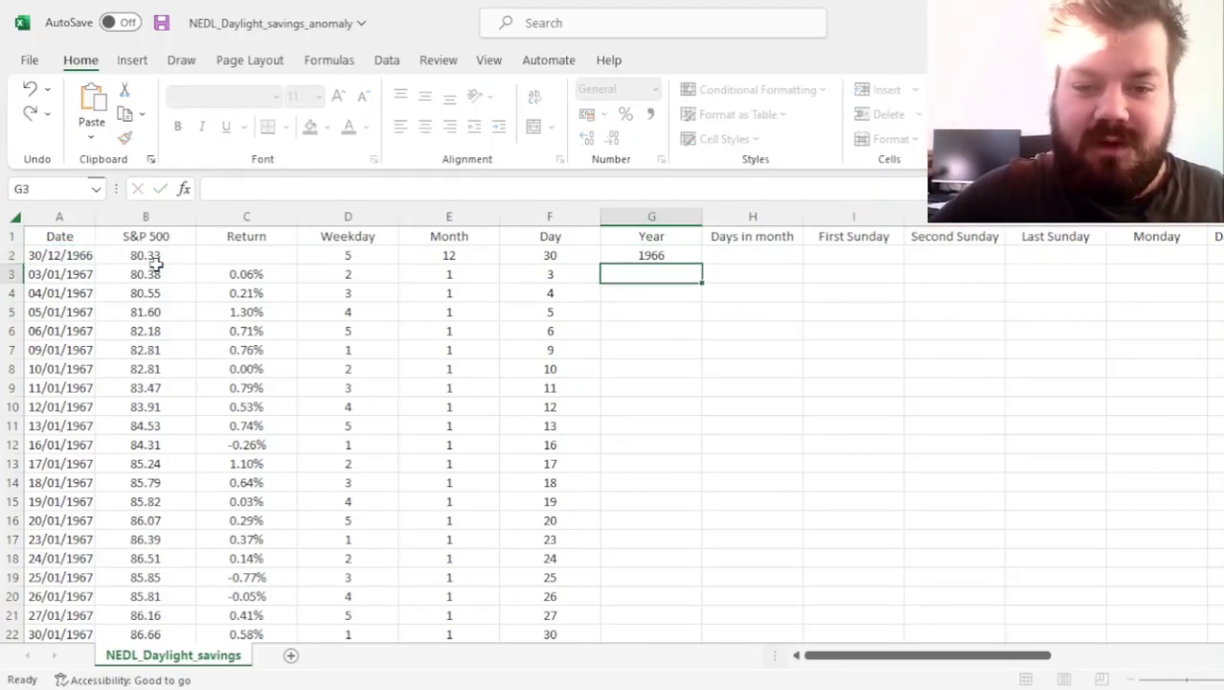
pyautogui.press('Up')
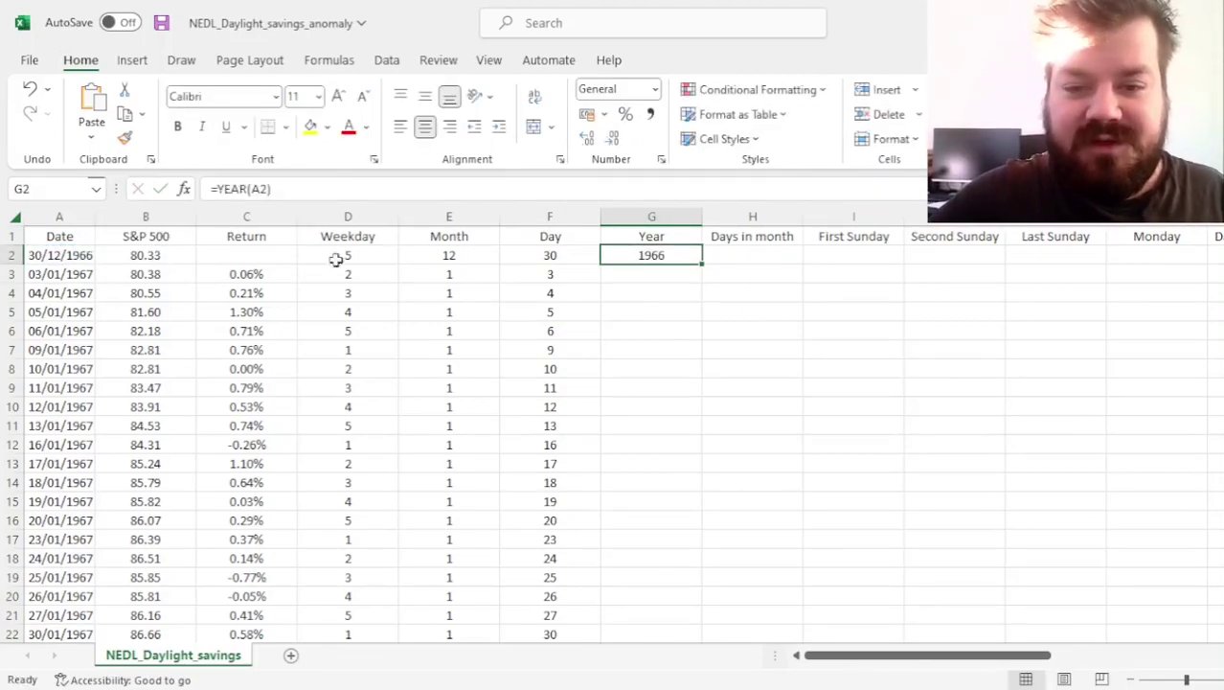
pyautogui.doubleClick(703, 264)
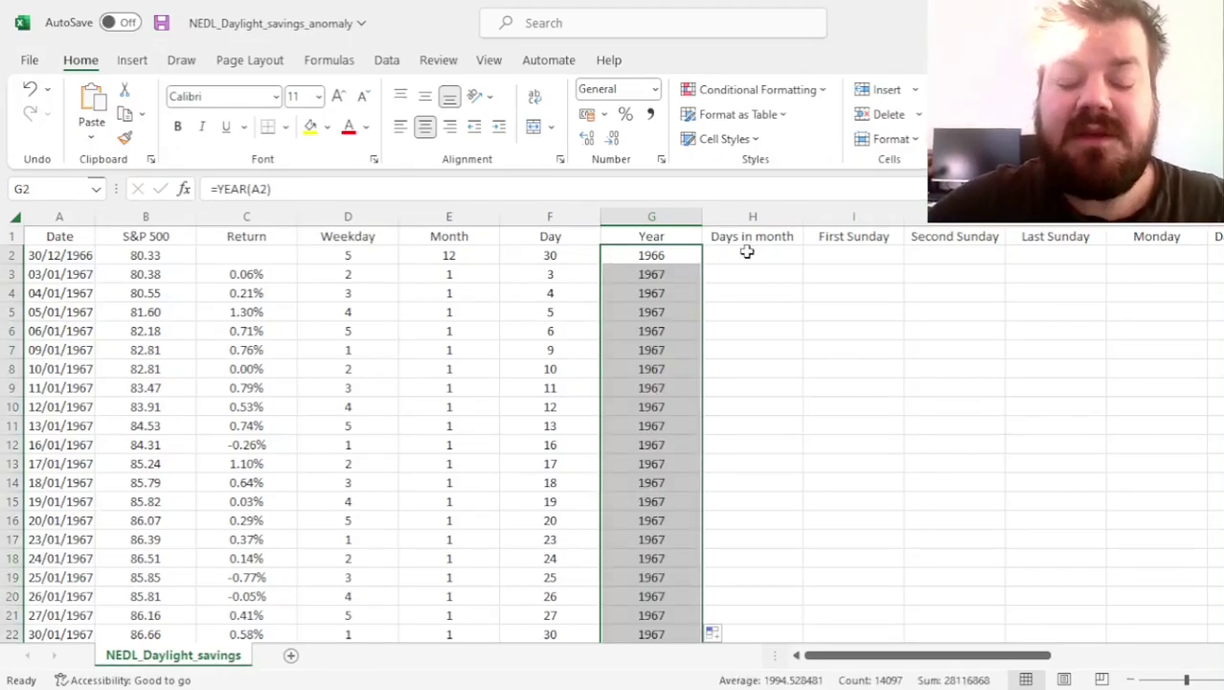
# Look over the headers from Days in month to Last Sunday to see which date columns still need formulas
pyautogui.click(746, 252)
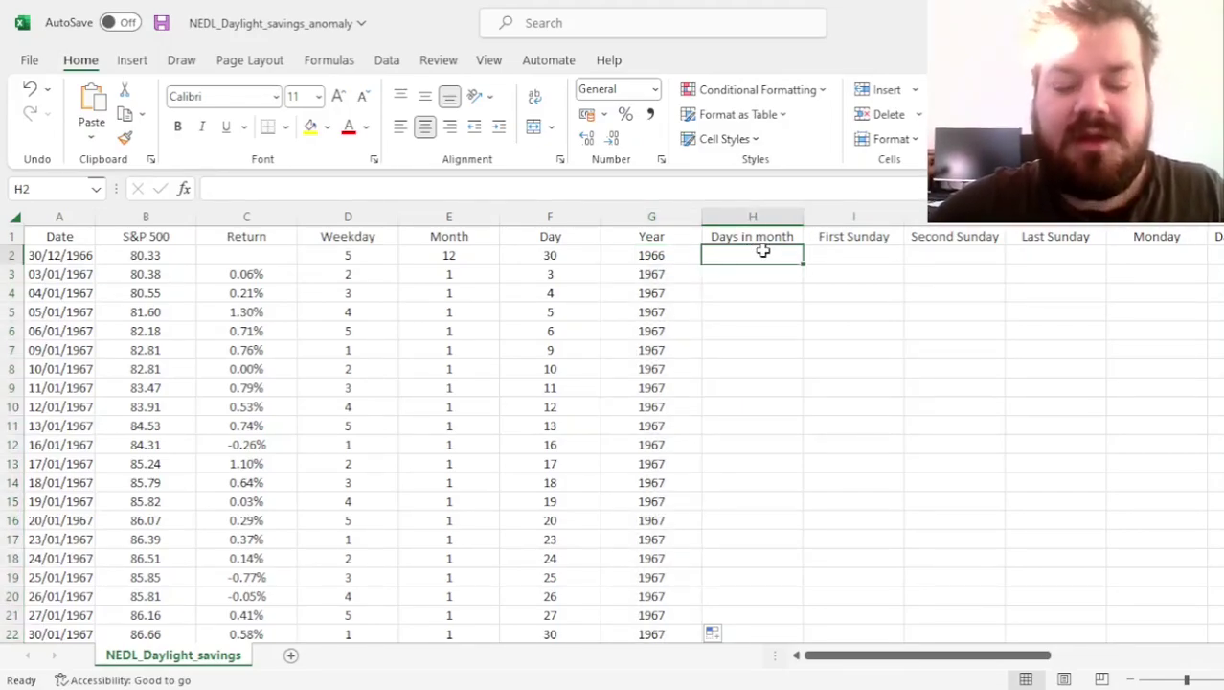
pyautogui.press('Right')
pyautogui.press('Right')
pyautogui.press('Right')
pyautogui.press('Up')
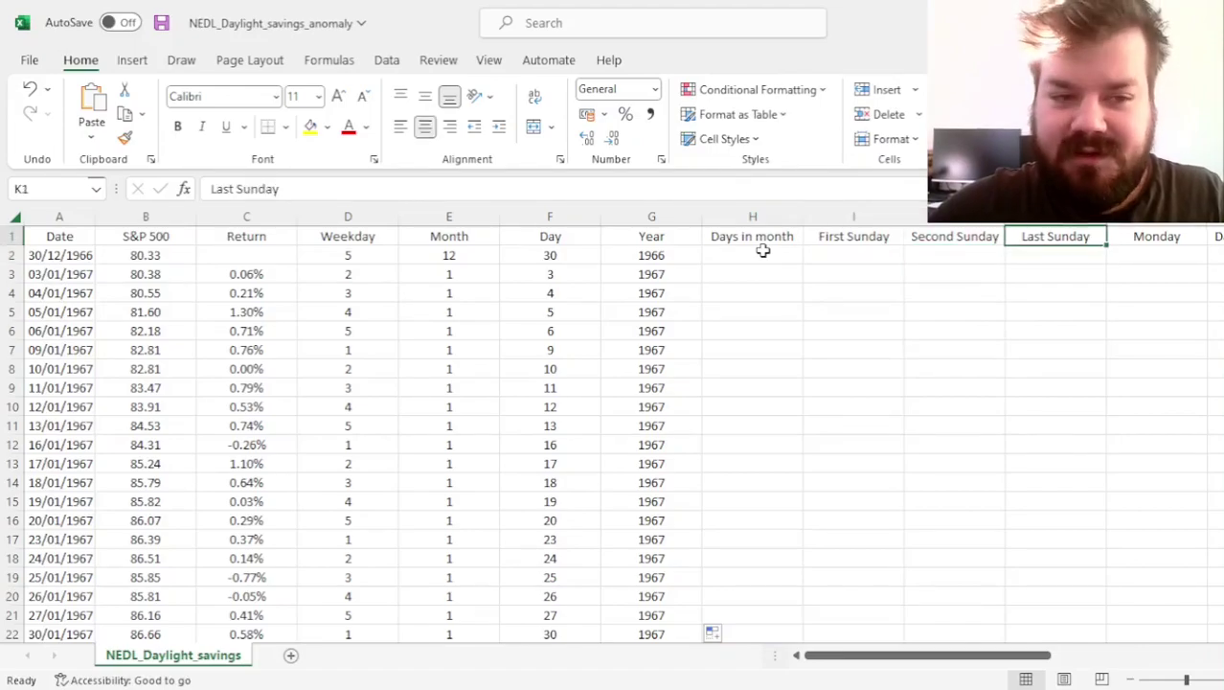
pyautogui.press('Down')
pyautogui.press('Left')
pyautogui.press('Left')
pyautogui.press('Left')
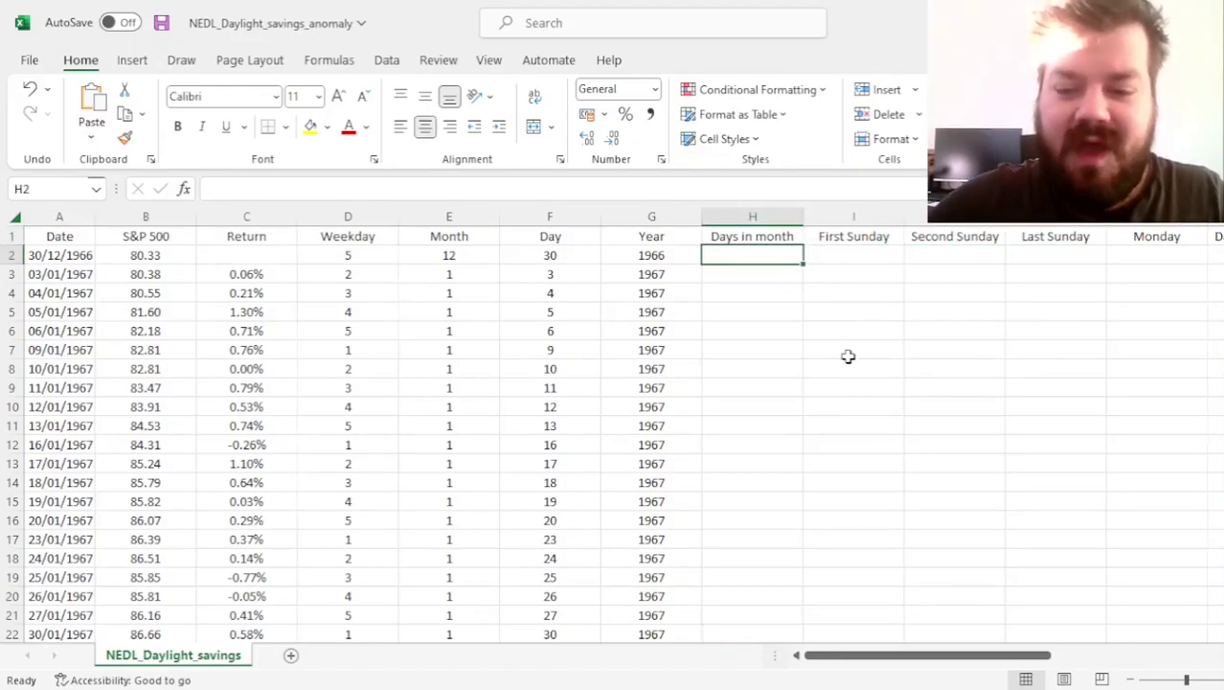
# Examine the Month and Days lookup table in O12:P23 beneath the hypothesis note
pyautogui.hscroll(4, 847, 357)
pyautogui.scroll(-2, 848, 356)
pyautogui.click(280, 347)
pyautogui.moveTo(280, 347); pyautogui.dragTo(391, 556)
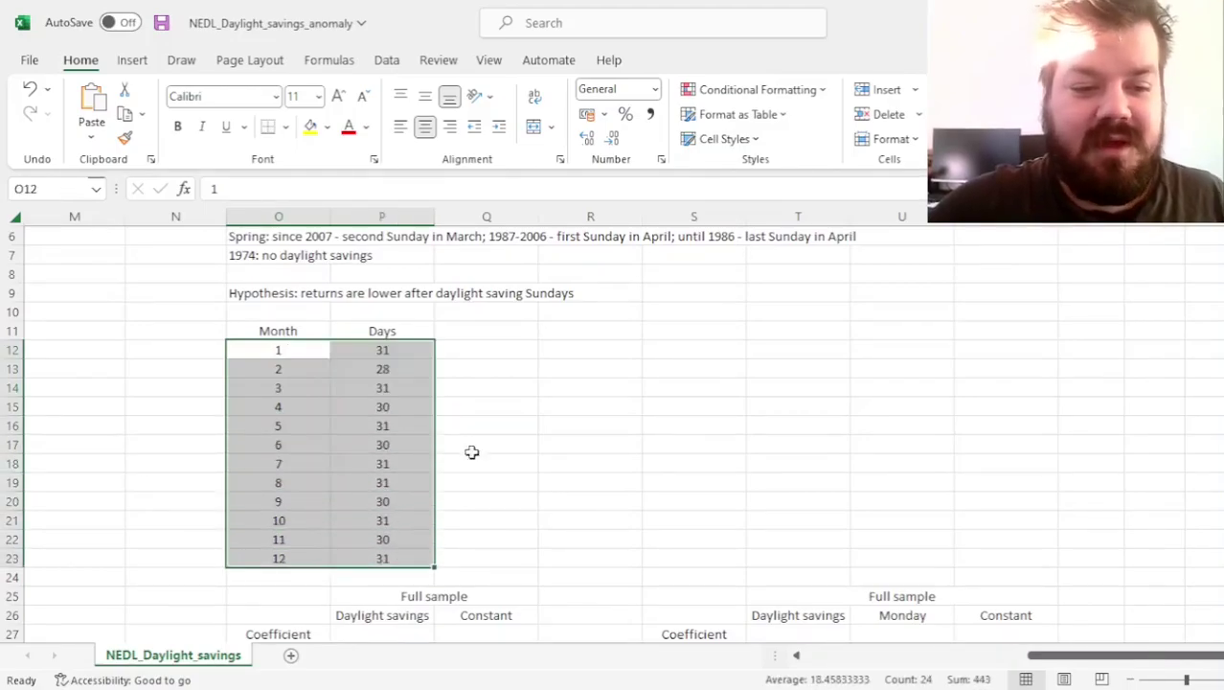
pyautogui.click(387, 350)
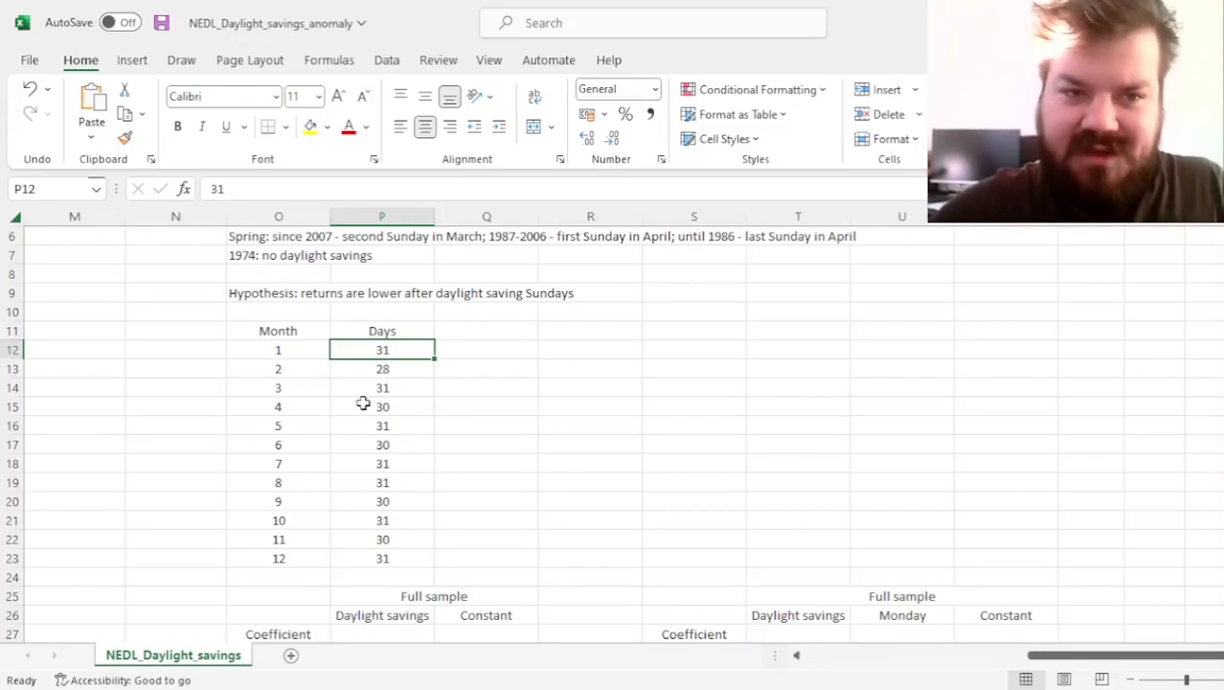
pyautogui.press('Left')
pyautogui.press('Left')
pyautogui.press('Left')
pyautogui.press('Left')
pyautogui.press('Left')
pyautogui.press('Left')
pyautogui.press('Left')
pyautogui.press('Left')
pyautogui.press('Left')
pyautogui.press('Left')
pyautogui.press('Left')
pyautogui.press('Left')
pyautogui.press('Left')
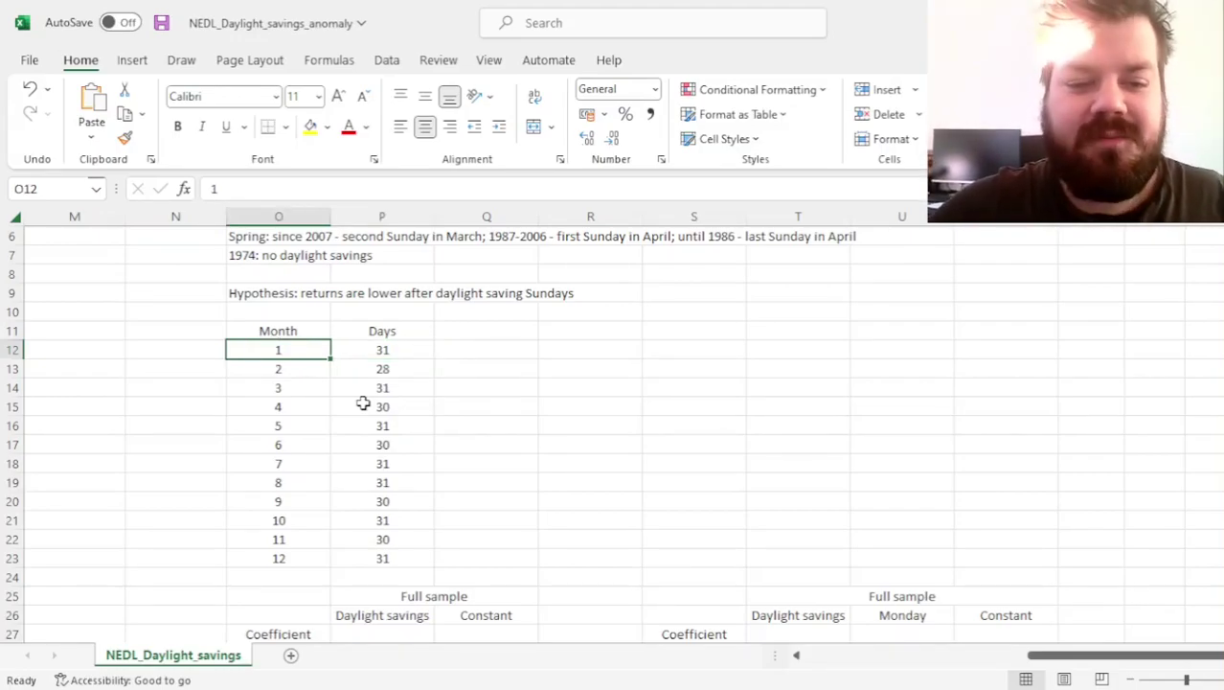
pyautogui.hotkey('ctrl', 'Home')
# Start the Days in month formula in H2 with =VLOOKUP(E2,$O$12:$P$23,2,0), keeping the lookup table reference absolute
pyautogui.click(763, 258)
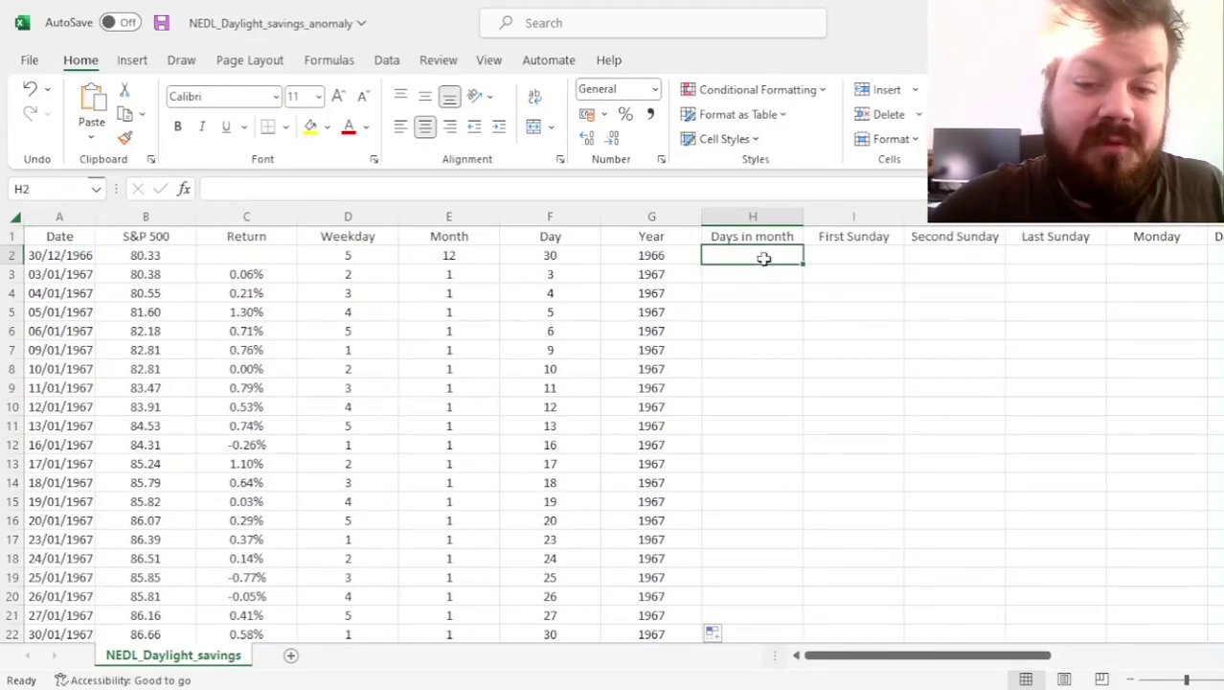
pyautogui.write('=VLOOKUP(')
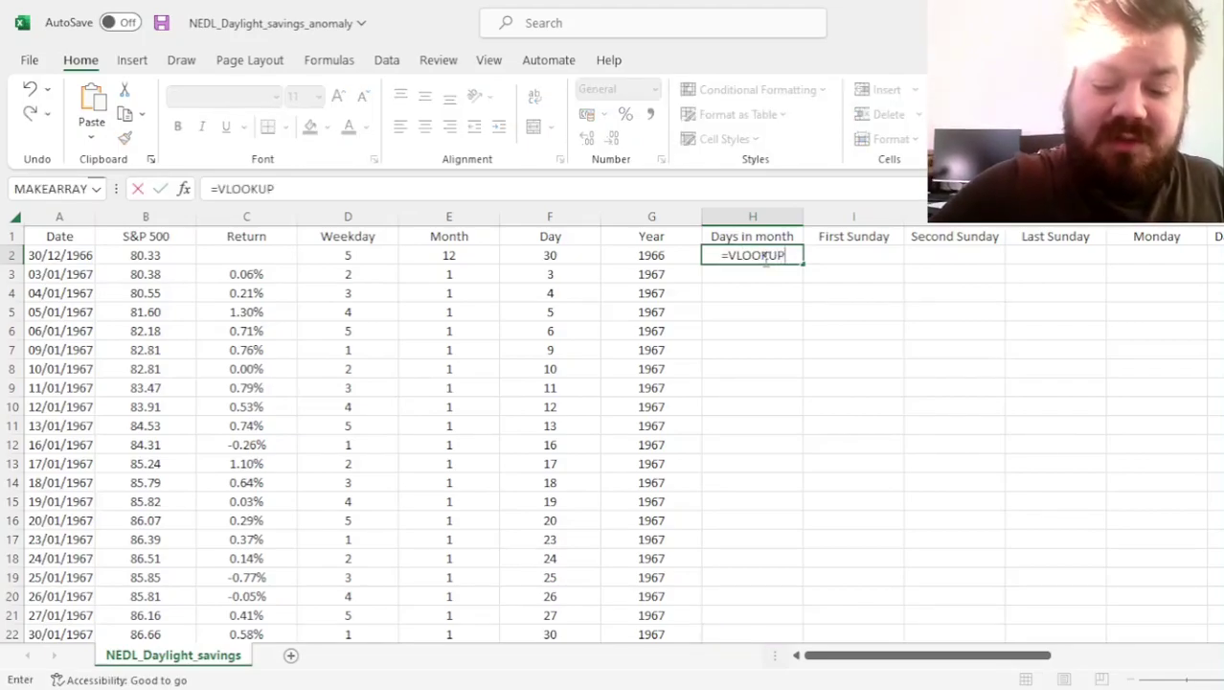
pyautogui.click(440, 254)
pyautogui.write(',')
pyautogui.hscroll(6, 965, 461)
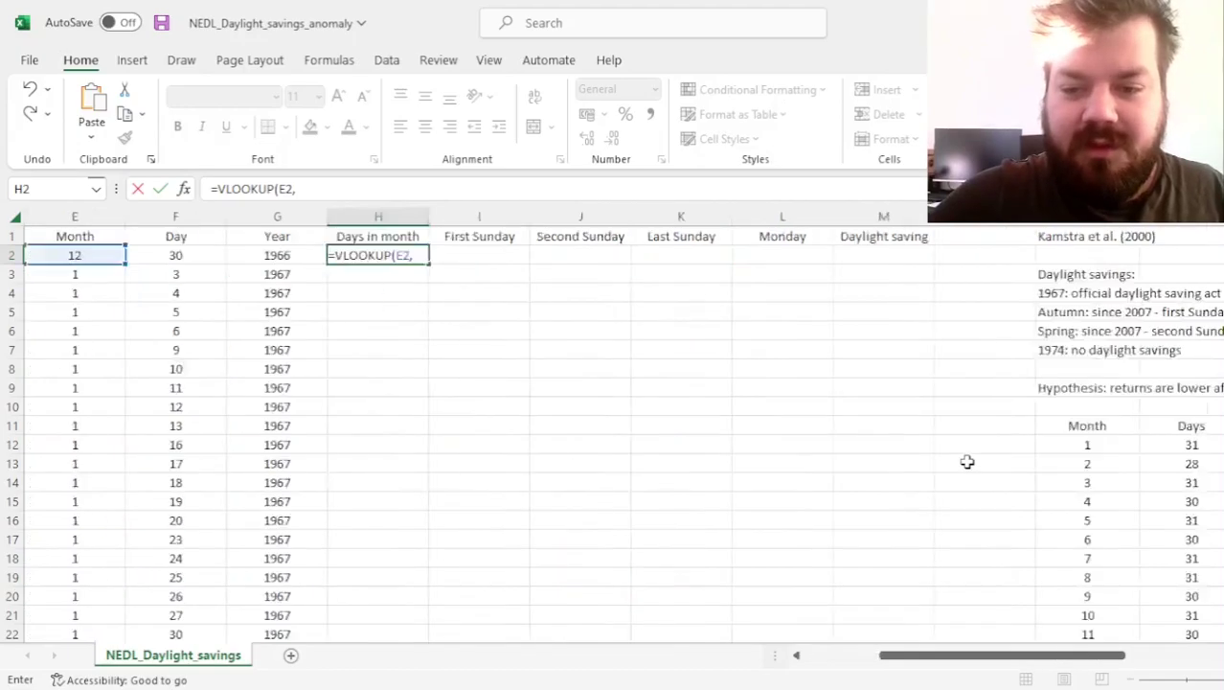
pyautogui.moveTo(194, 442); pyautogui.dragTo(297, 615)
pyautogui.moveTo(297, 188); pyautogui.dragTo(369, 191)
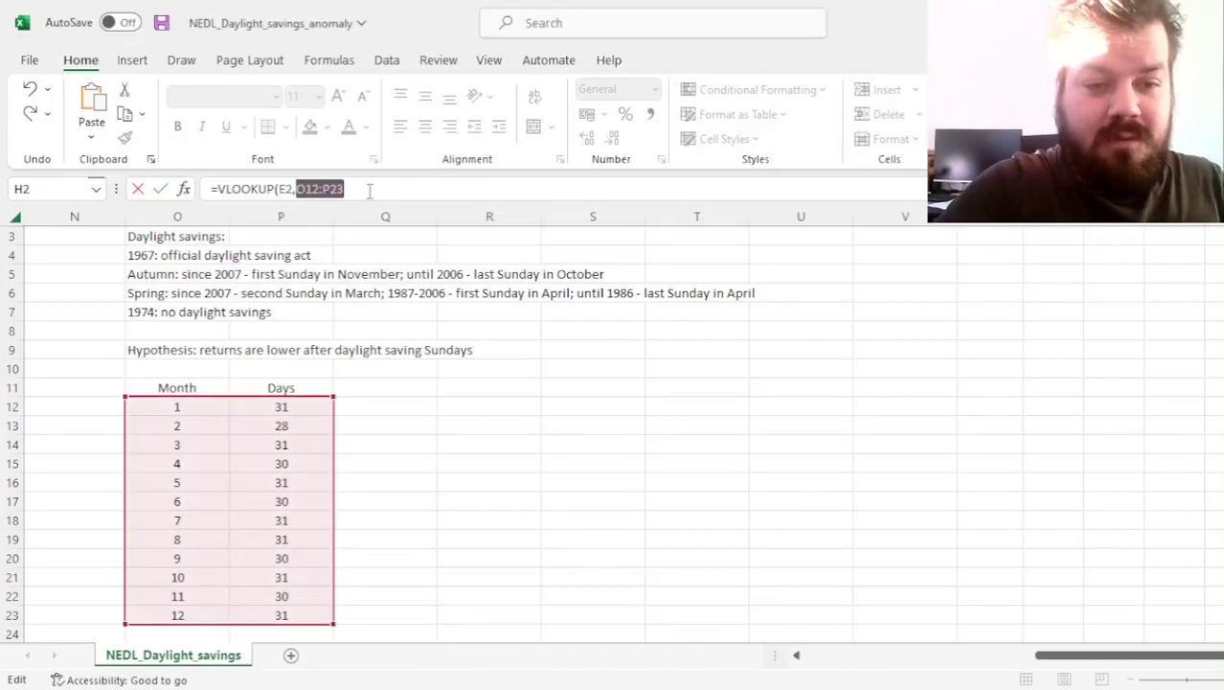
pyautogui.press('F4')
pyautogui.click(449, 191)
pyautogui.write(',')
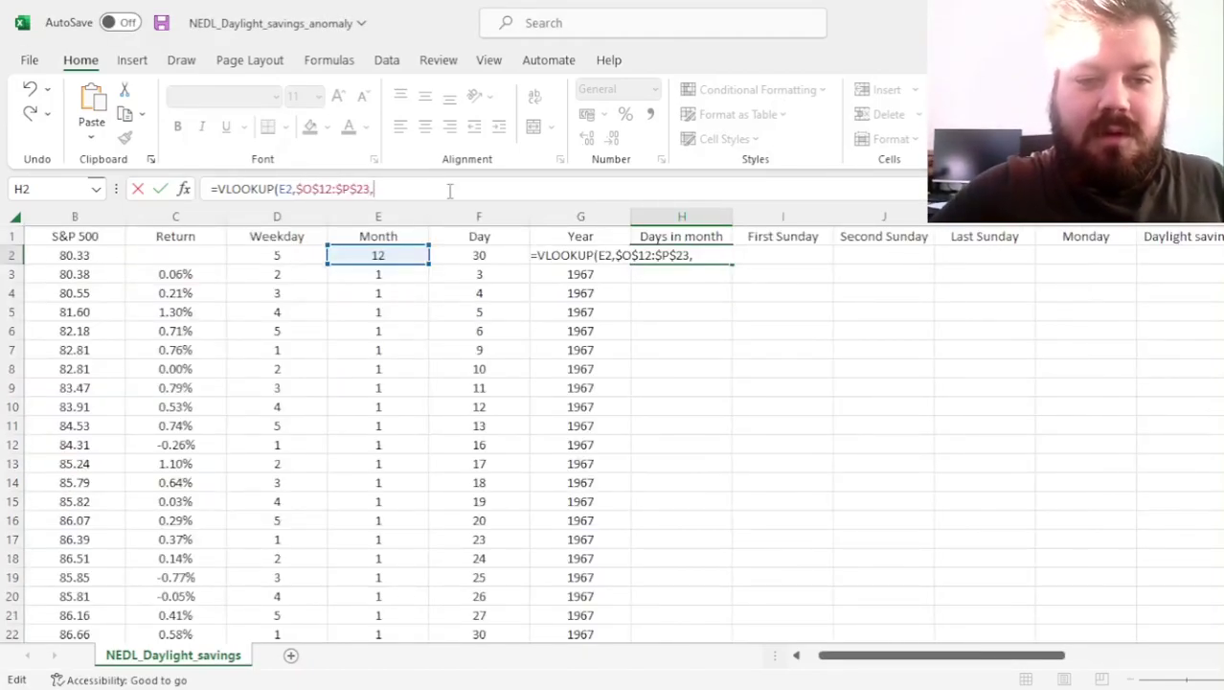
pyautogui.write('2,')
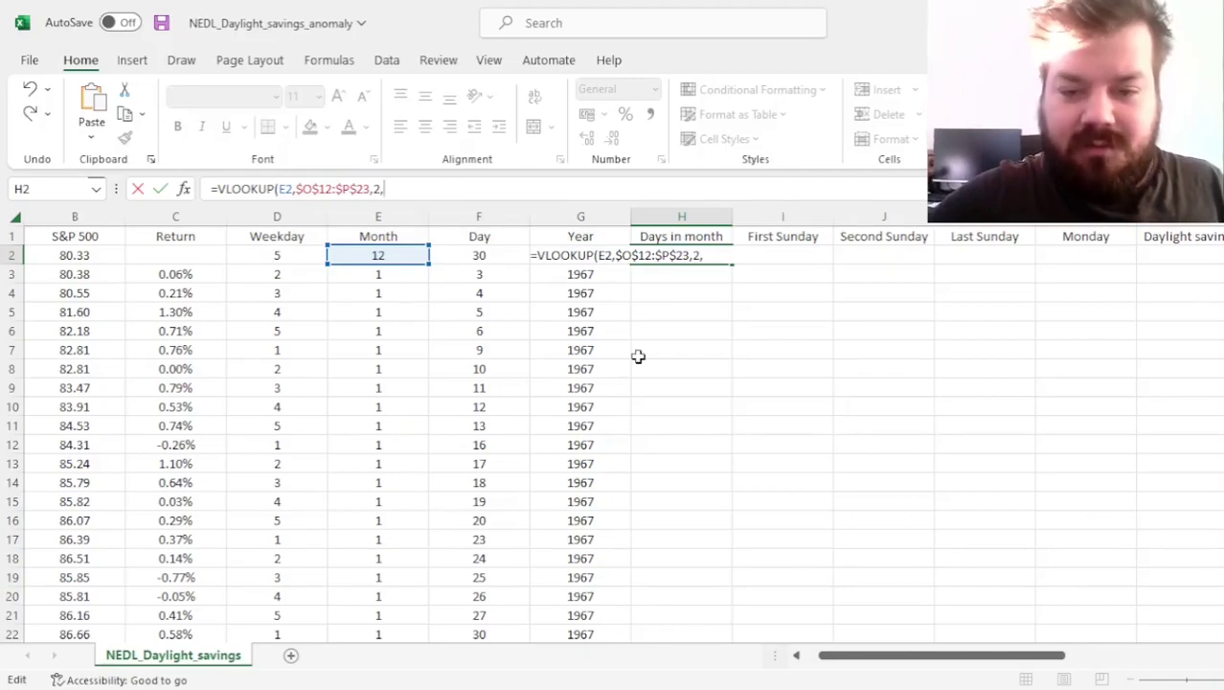
pyautogui.hscroll(6, 636, 355)
pyautogui.hscroll(-6, 670, 567)
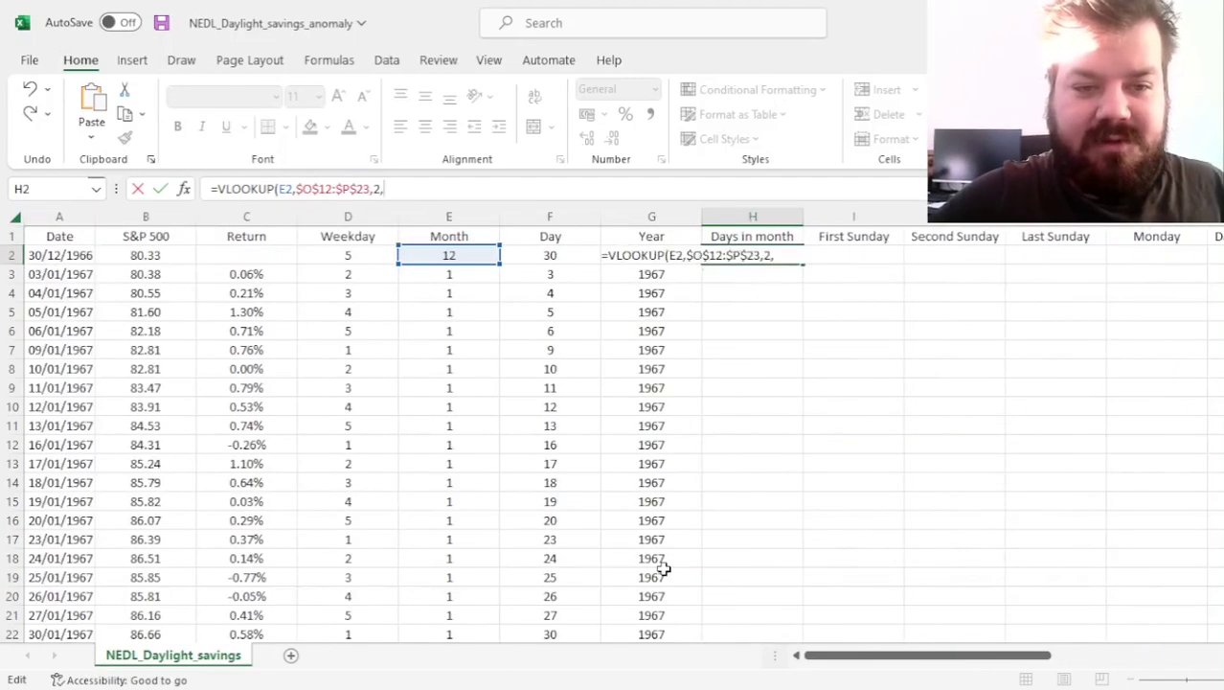
pyautogui.write('0)')
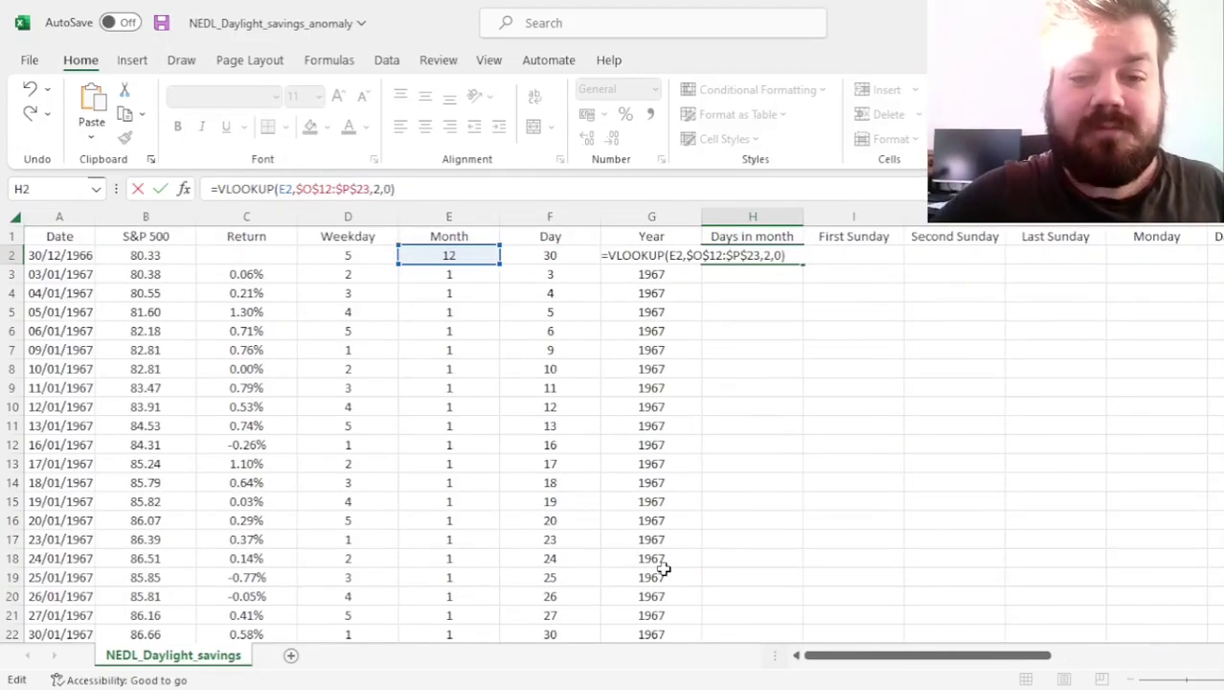
# Append the leap-year adjustment + IF(E2=2,IF(MOD(G2,4)=0,1,0),0) to the H2 formula and fill it down the Days in month column
pyautogui.write(' +')
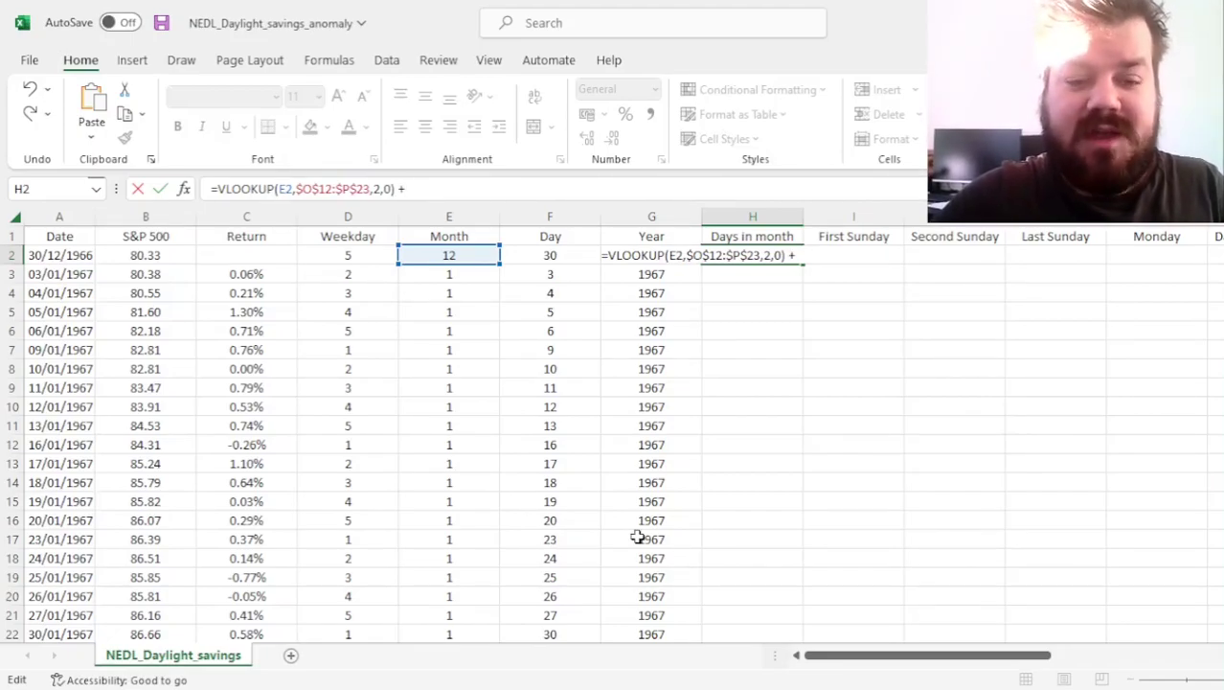
pyautogui.write(' IF(')
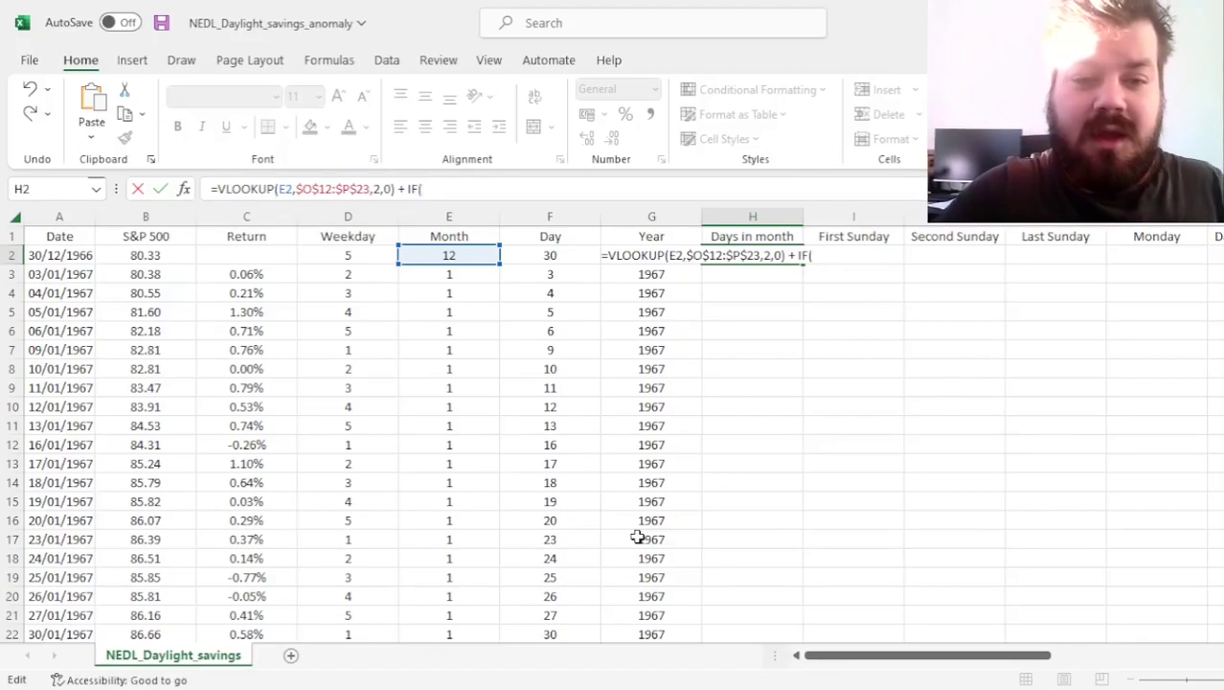
pyautogui.click(459, 252)
pyautogui.write('=2,')
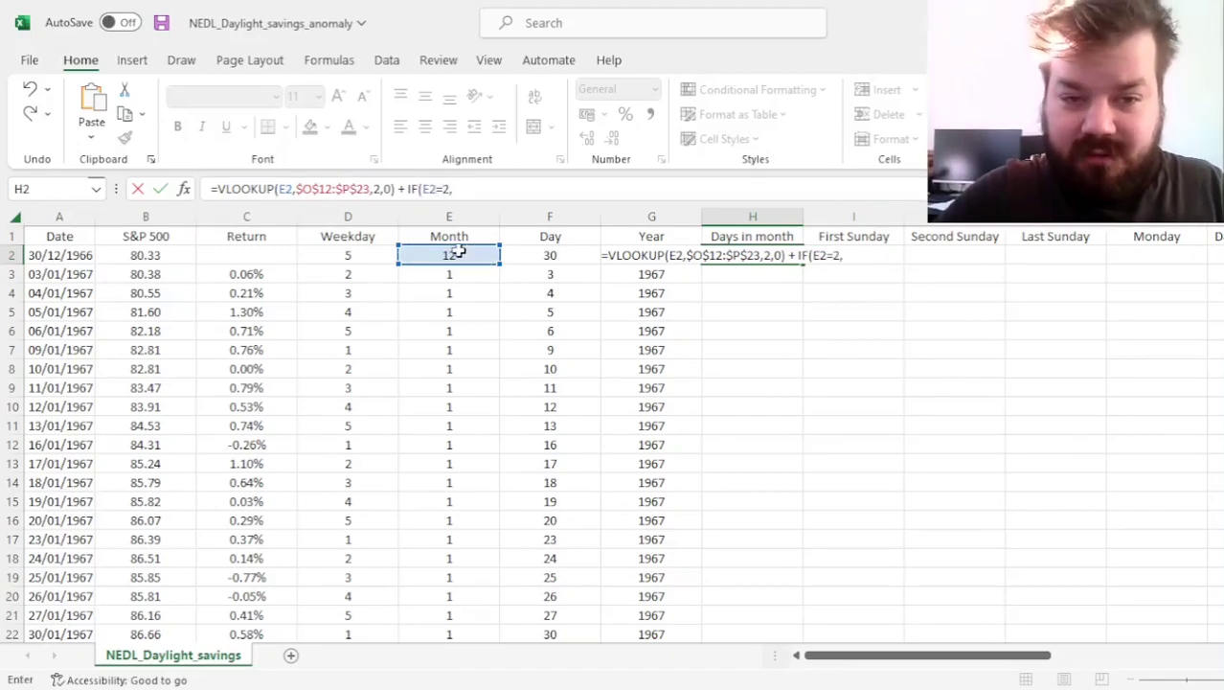
pyautogui.write('IF(')
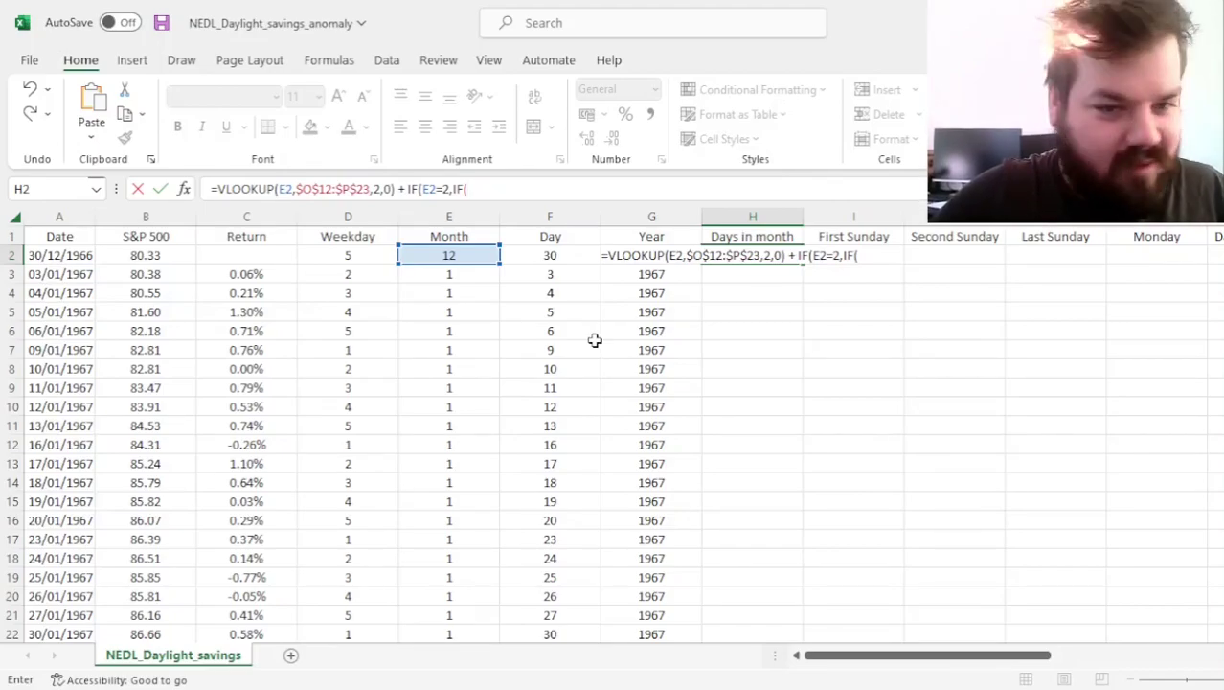
pyautogui.write('MOD(')
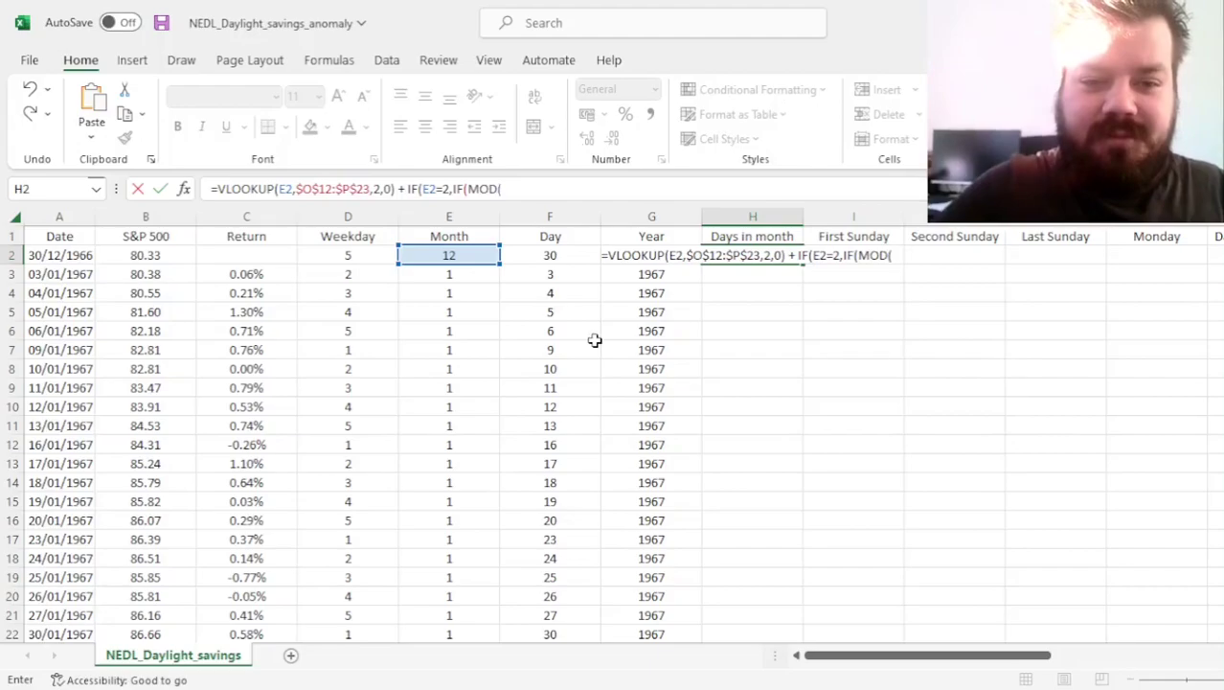
pyautogui.click(641, 298)
pyautogui.press('Up')
pyautogui.press('Up')
pyautogui.write(',4)=0,1,0),0')
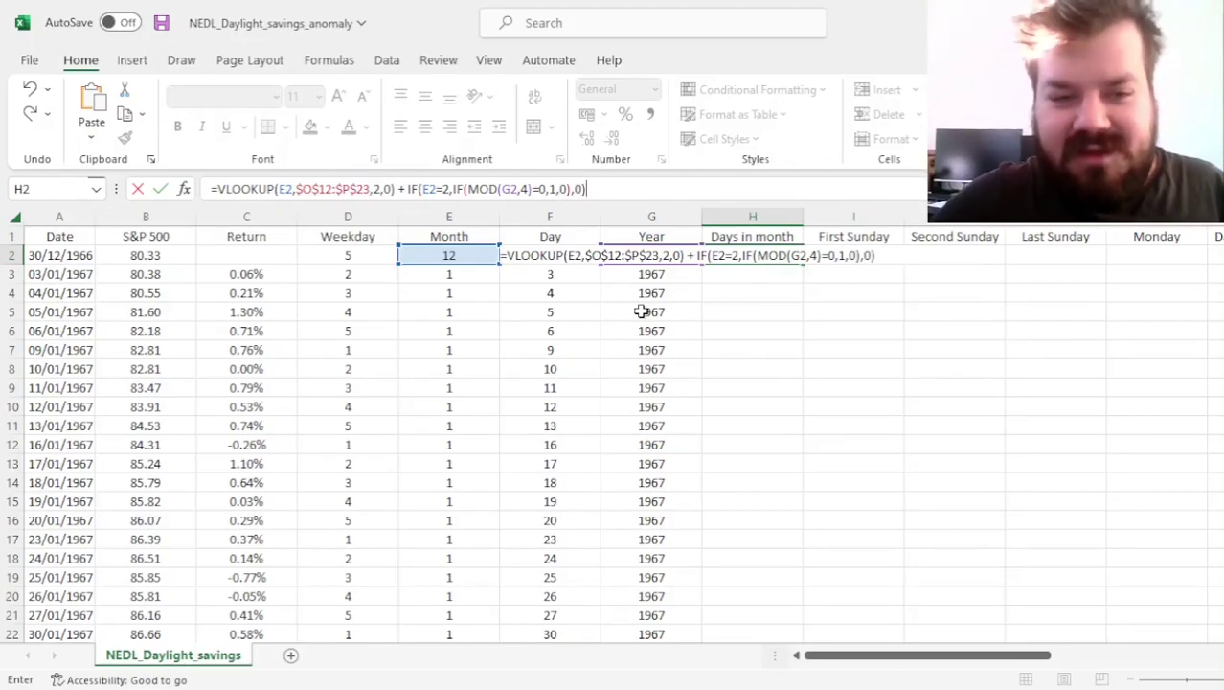
pyautogui.press('Return')
pyautogui.press('Up')
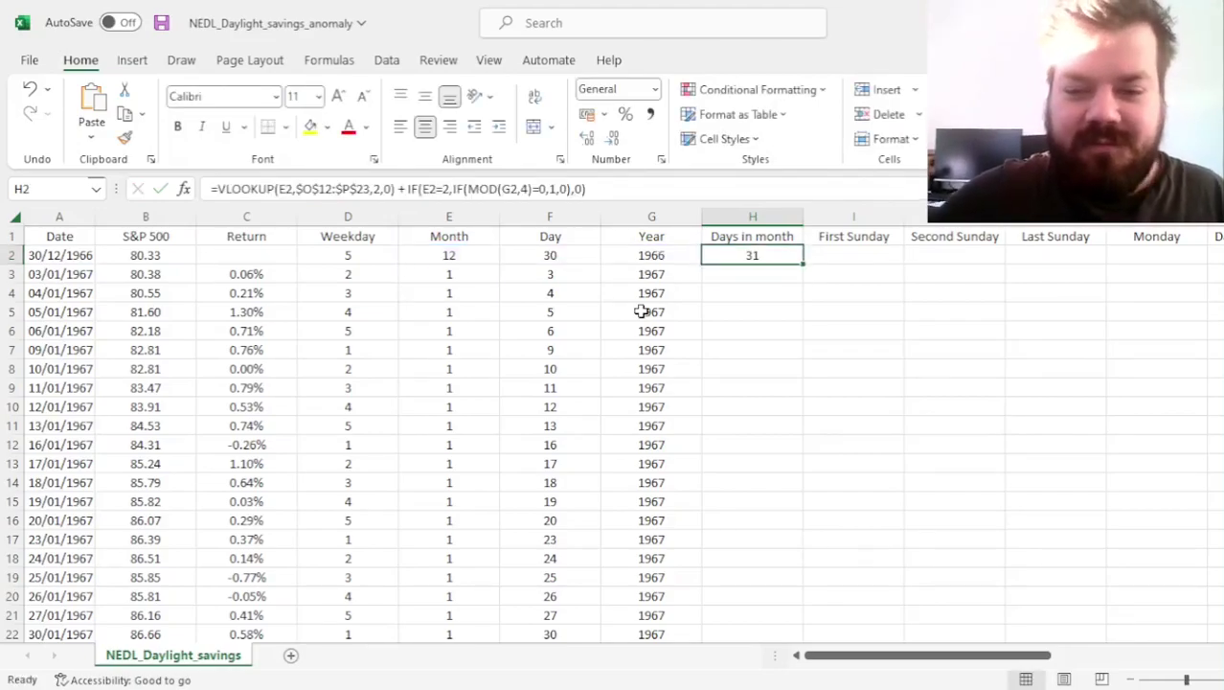
pyautogui.doubleClick(803, 268)
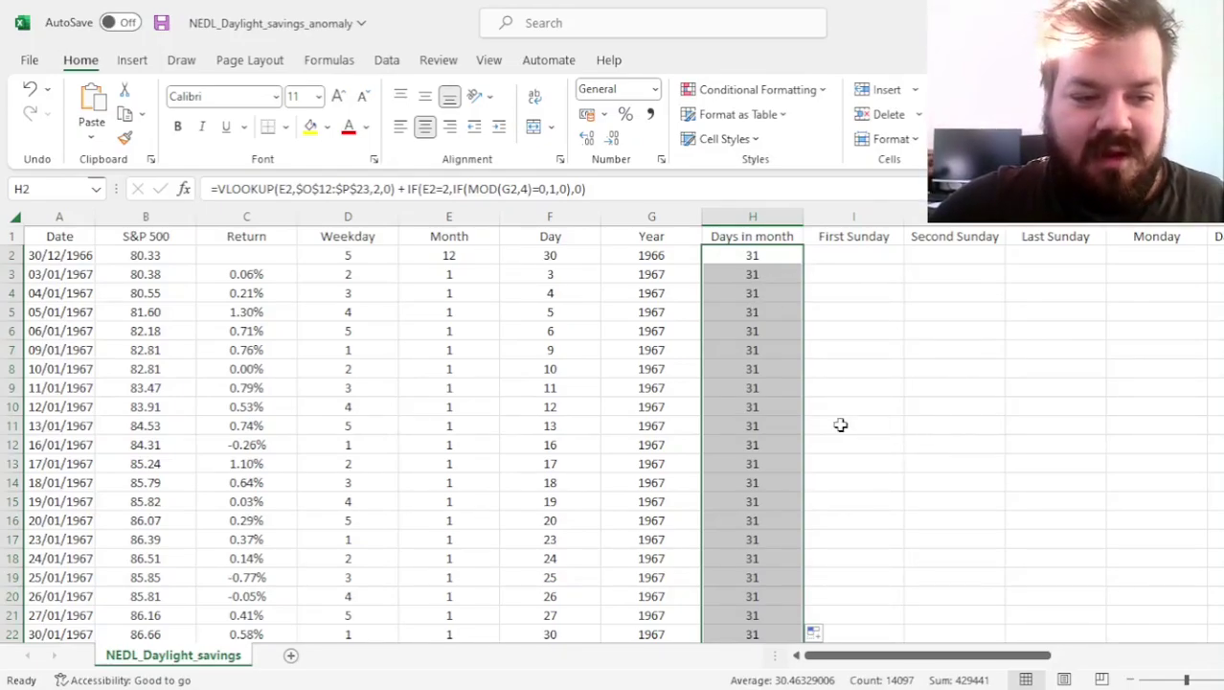
# Examine the filled Days in month values and formulas for 1967 through February 1968 to check the month lengths and leap-year adjustment
pyautogui.click(774, 256)
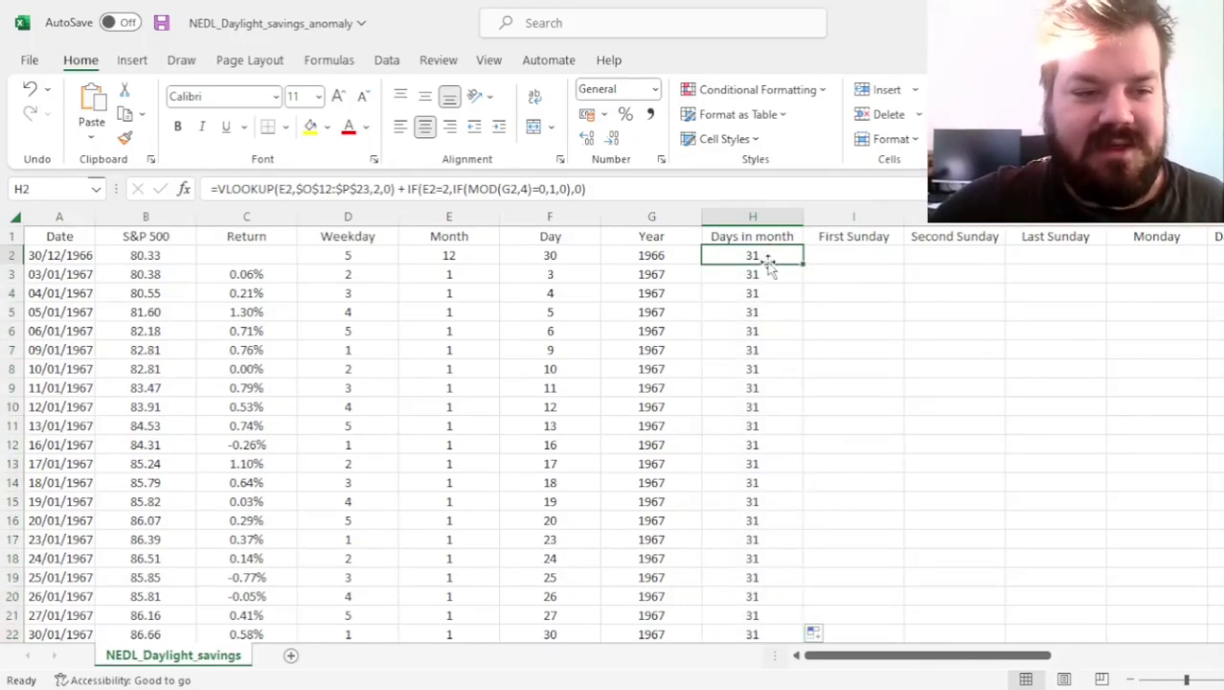
pyautogui.click(759, 313)
pyautogui.scroll(-8, 801, 431)
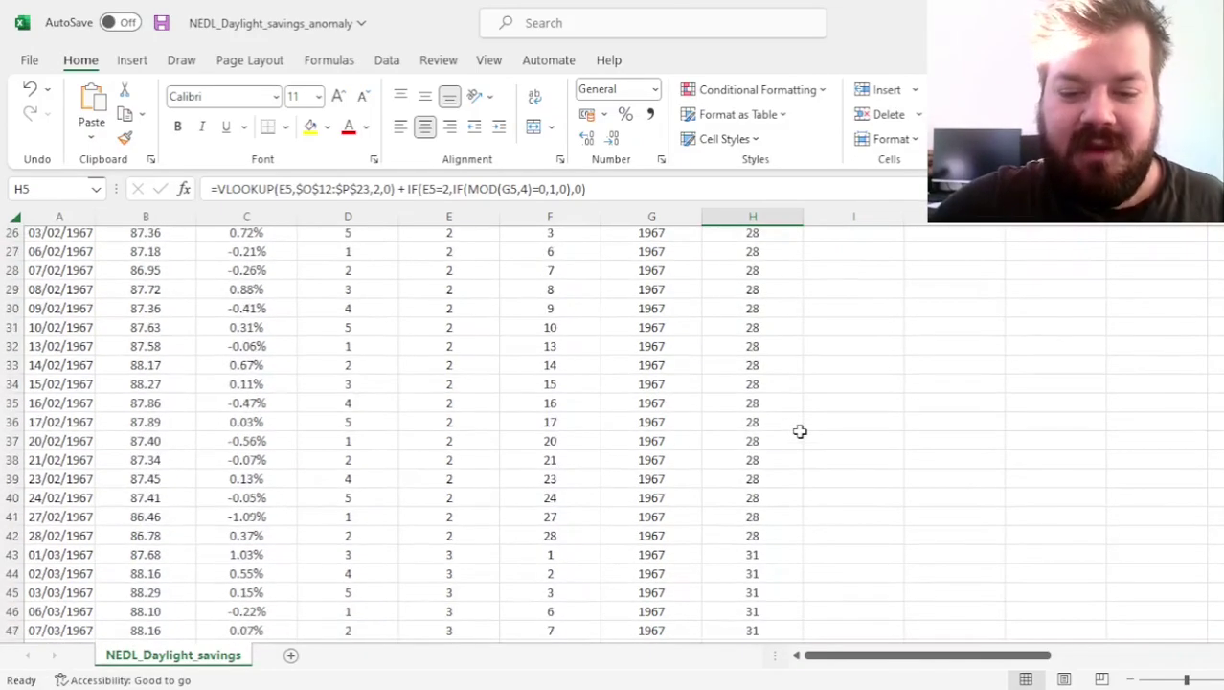
pyautogui.click(786, 438)
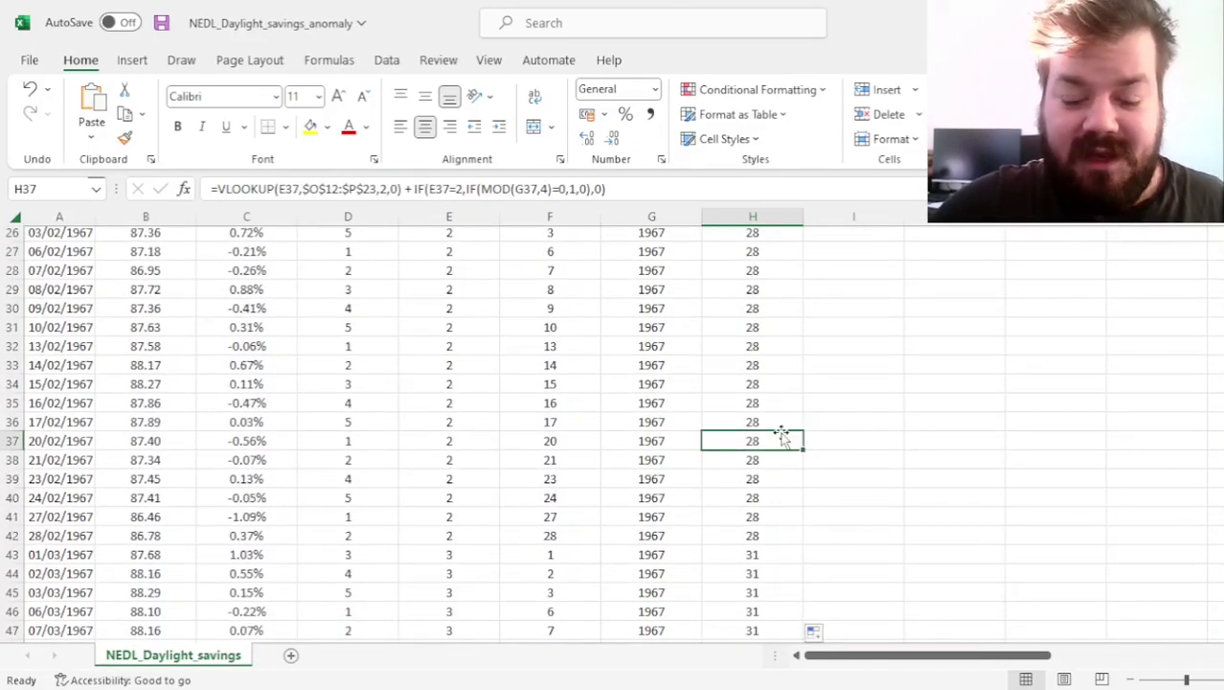
pyautogui.scroll(-20, 867, 475)
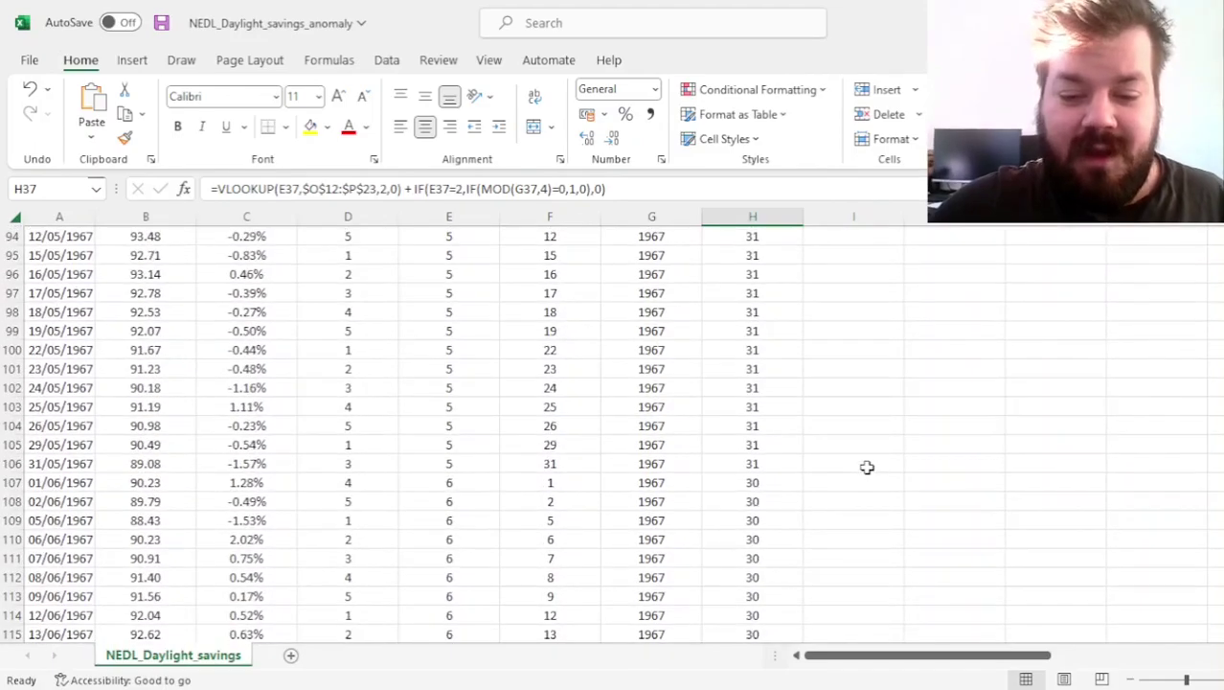
pyautogui.scroll(-20, 867, 466)
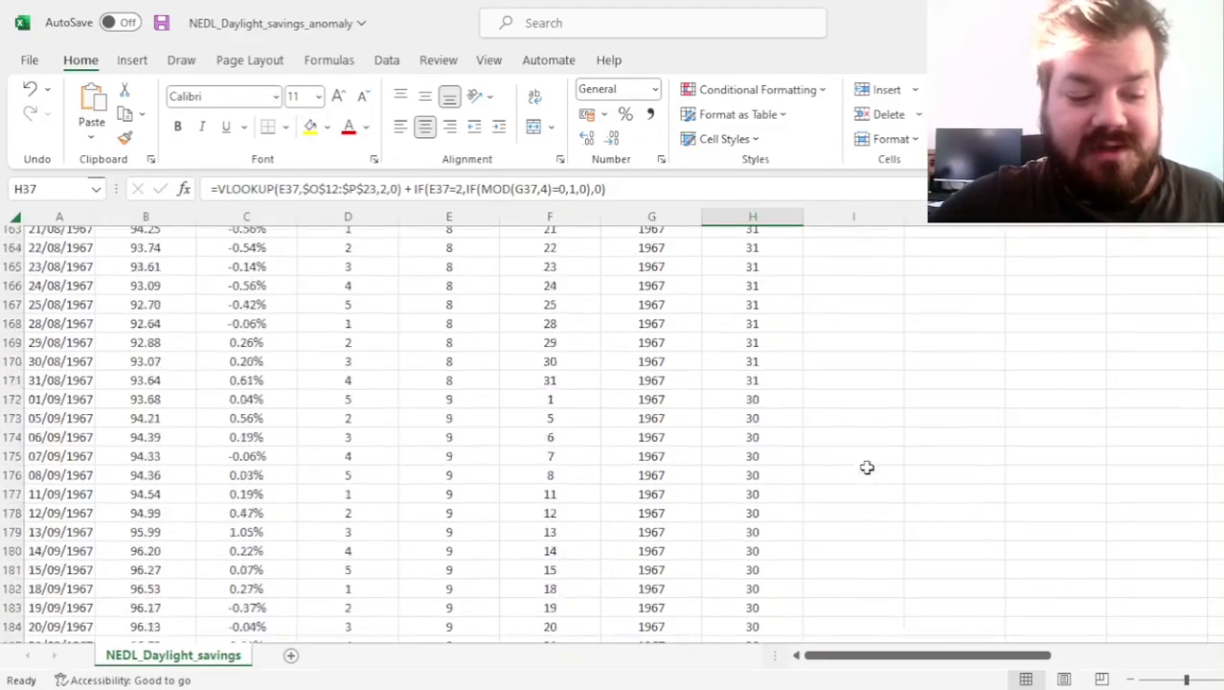
pyautogui.scroll(-13, 867, 467)
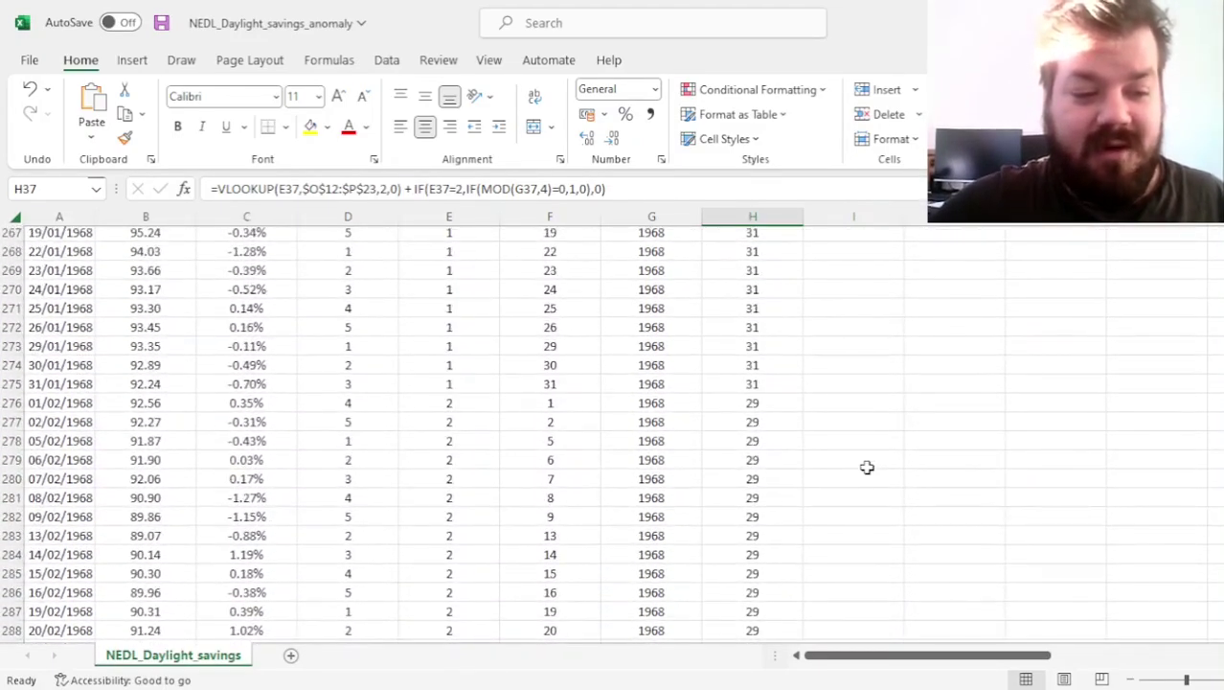
pyautogui.click(749, 558)
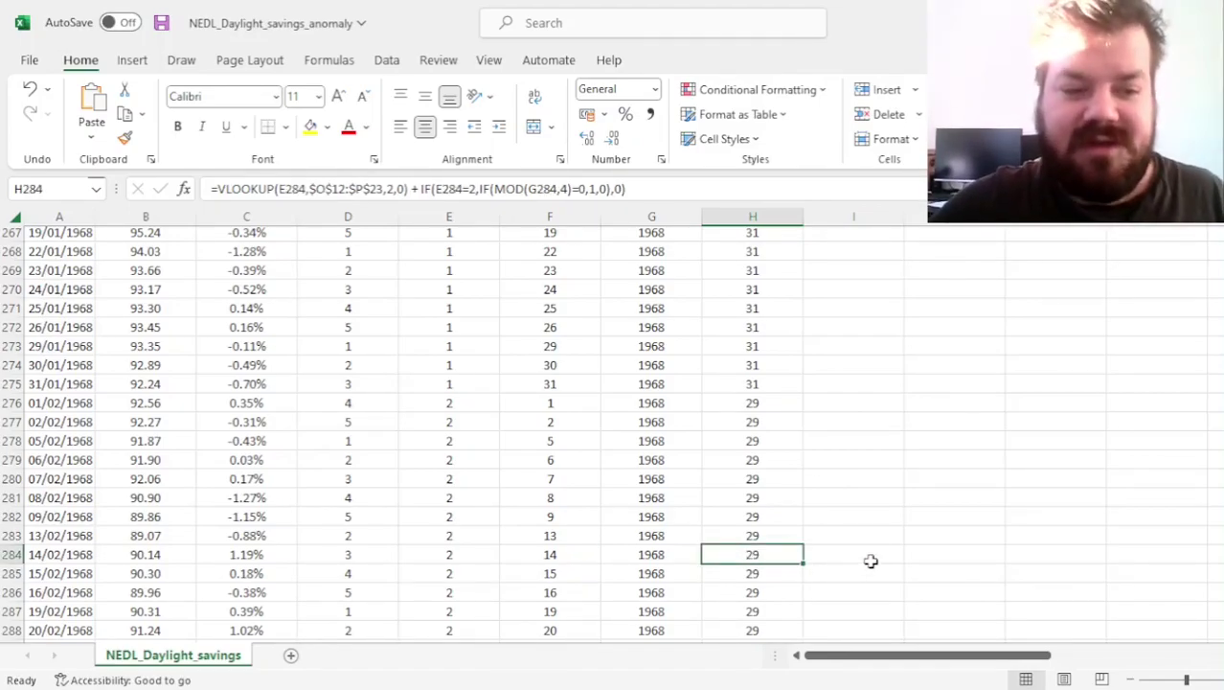
pyautogui.hotkey('ctrl', 'Up')
pyautogui.press('Down')
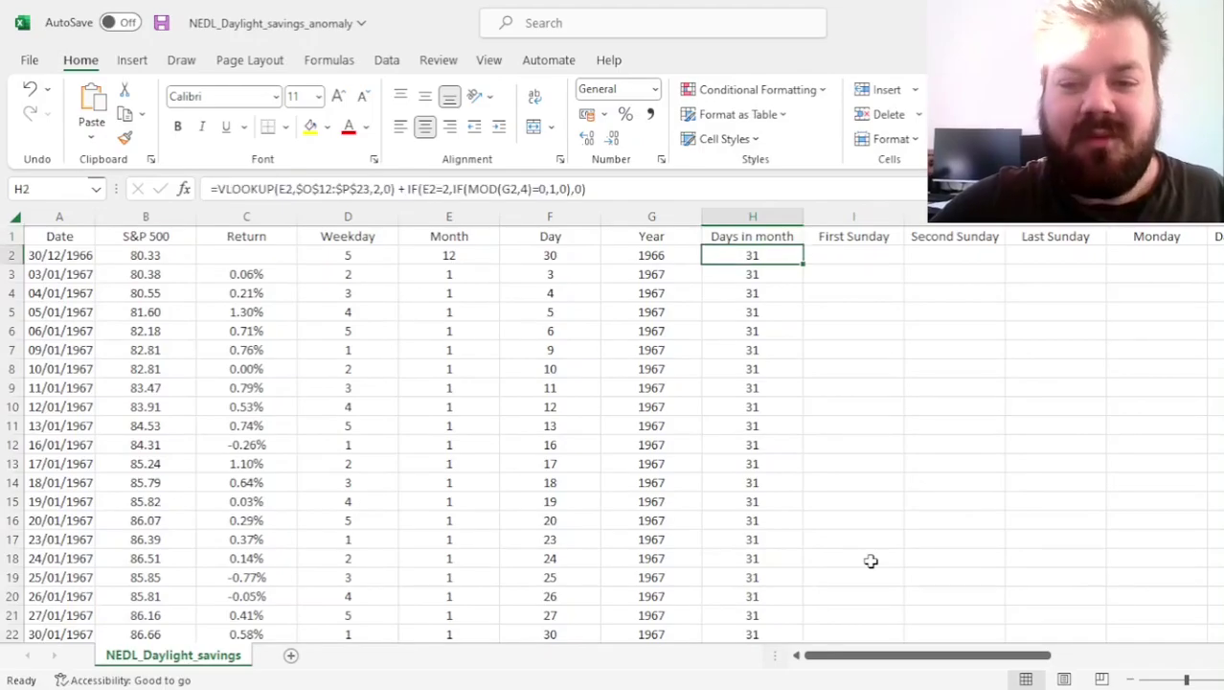
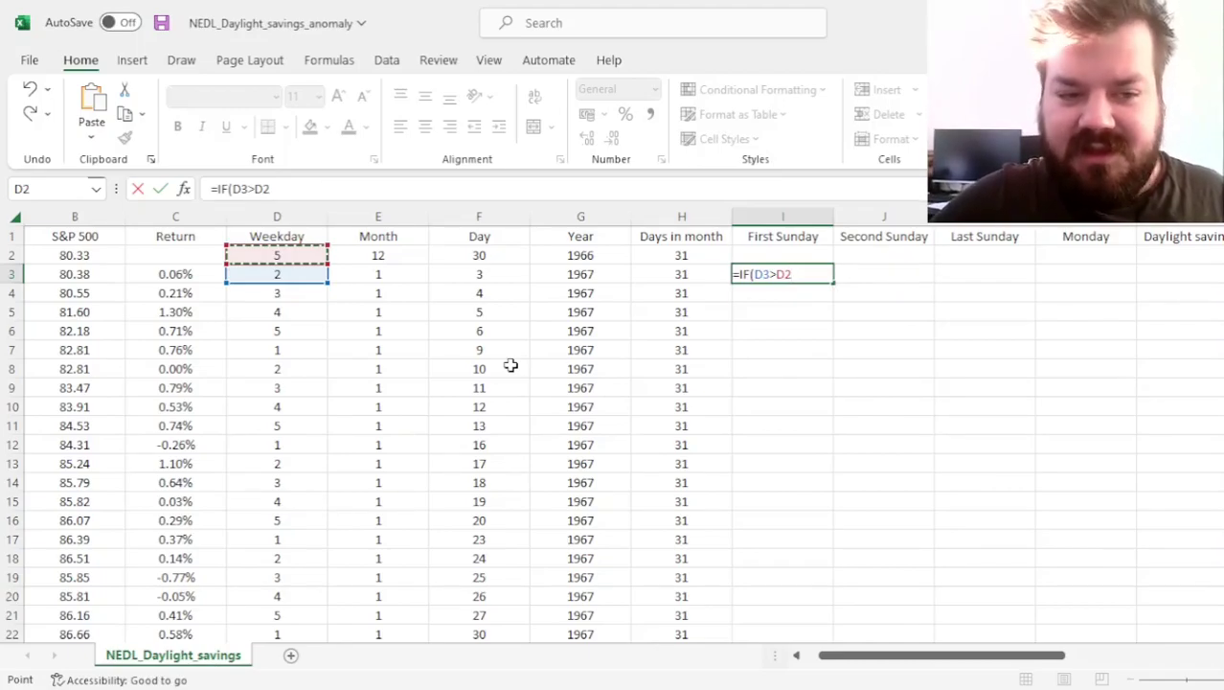
# Continue the First Sunday formula in I3 after D3>D2 with ,0,IF(F3-D3>=8,0 to exclude days past the first Sunday's week
pyautogui.write(',0,')
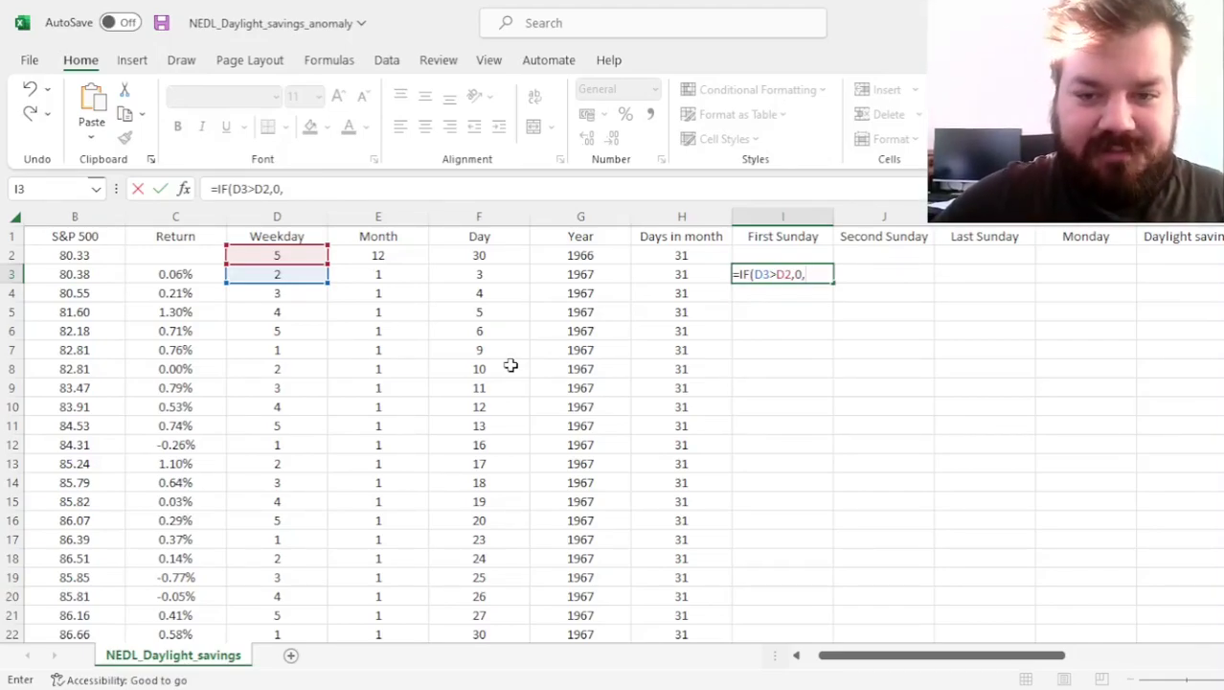
pyautogui.write('IF(')
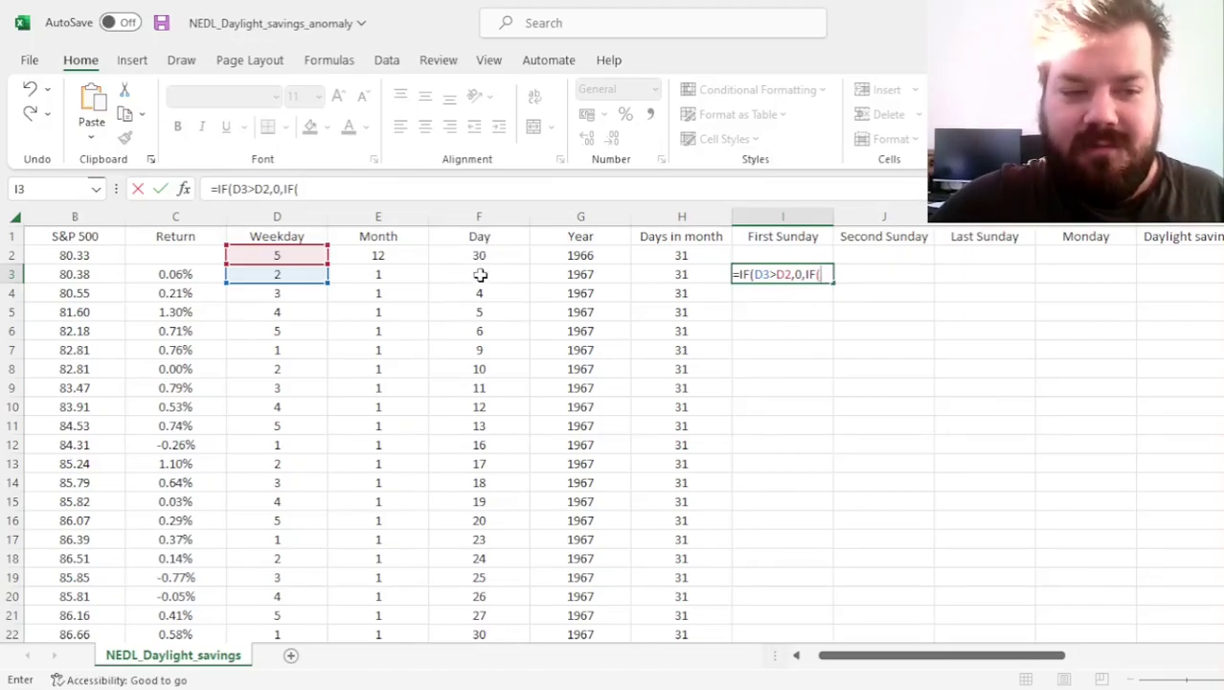
pyautogui.hscroll(-1, 455, 306)
pyautogui.hscroll(3, 455, 307)
pyautogui.hscroll(-3, 455, 307)
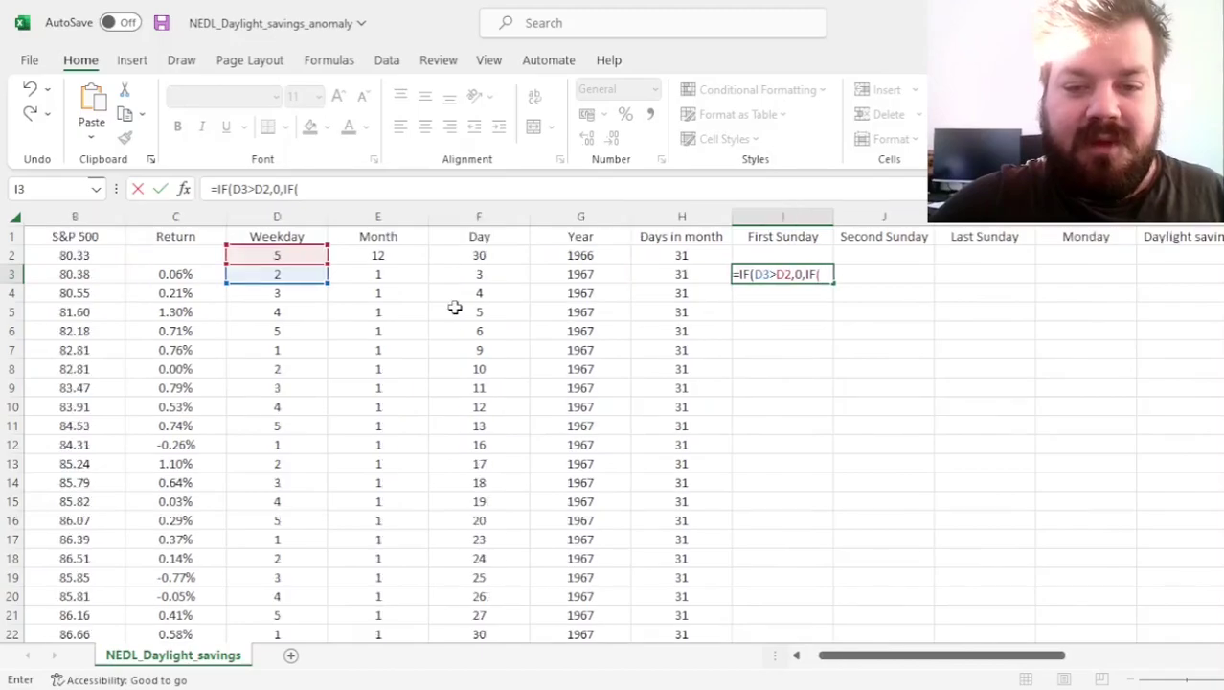
pyautogui.click(513, 277)
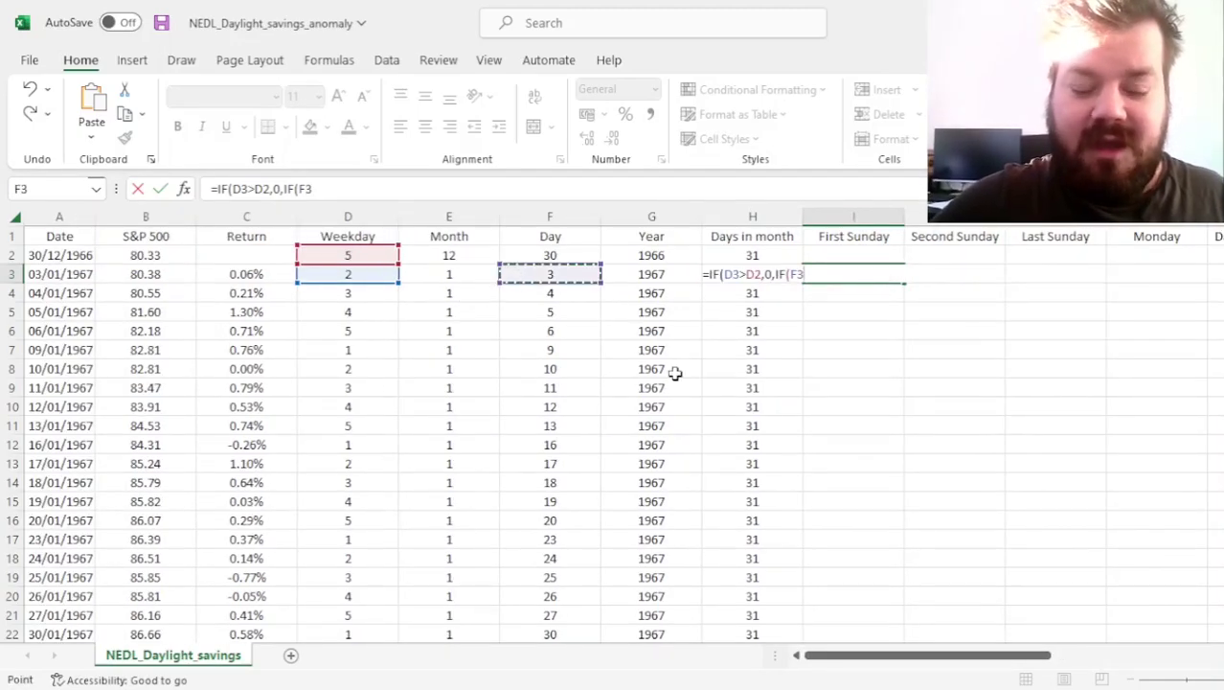
pyautogui.write('-')
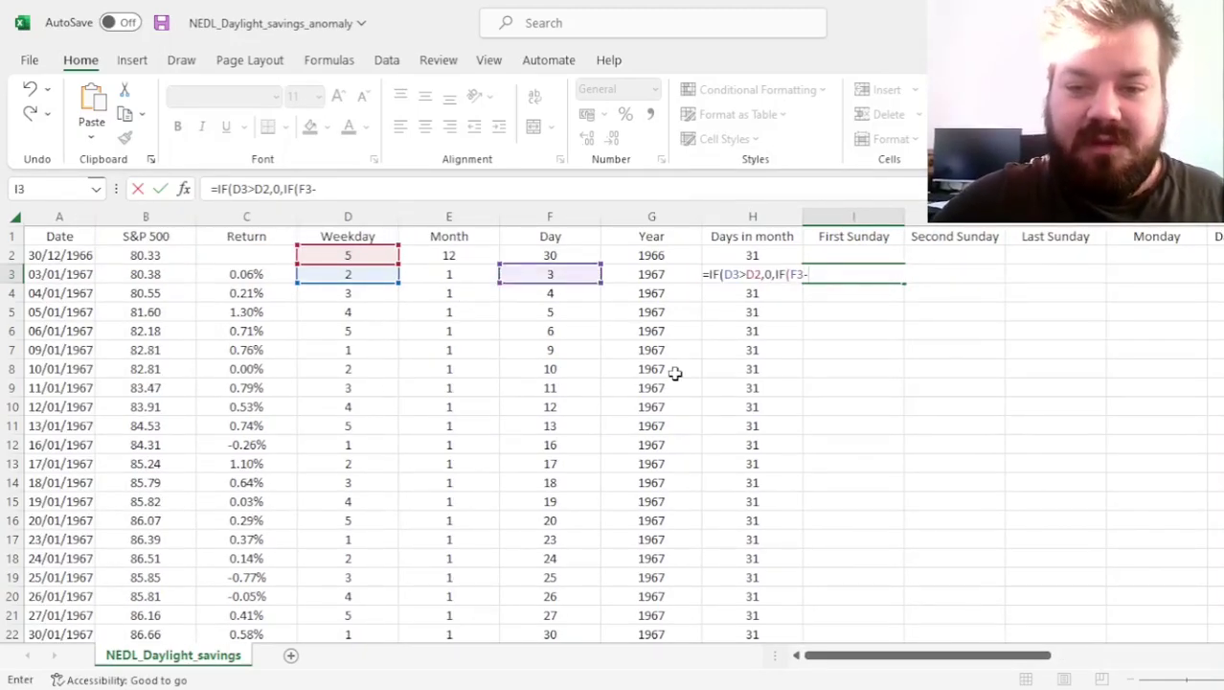
pyautogui.click(345, 272)
pyautogui.write('>=')
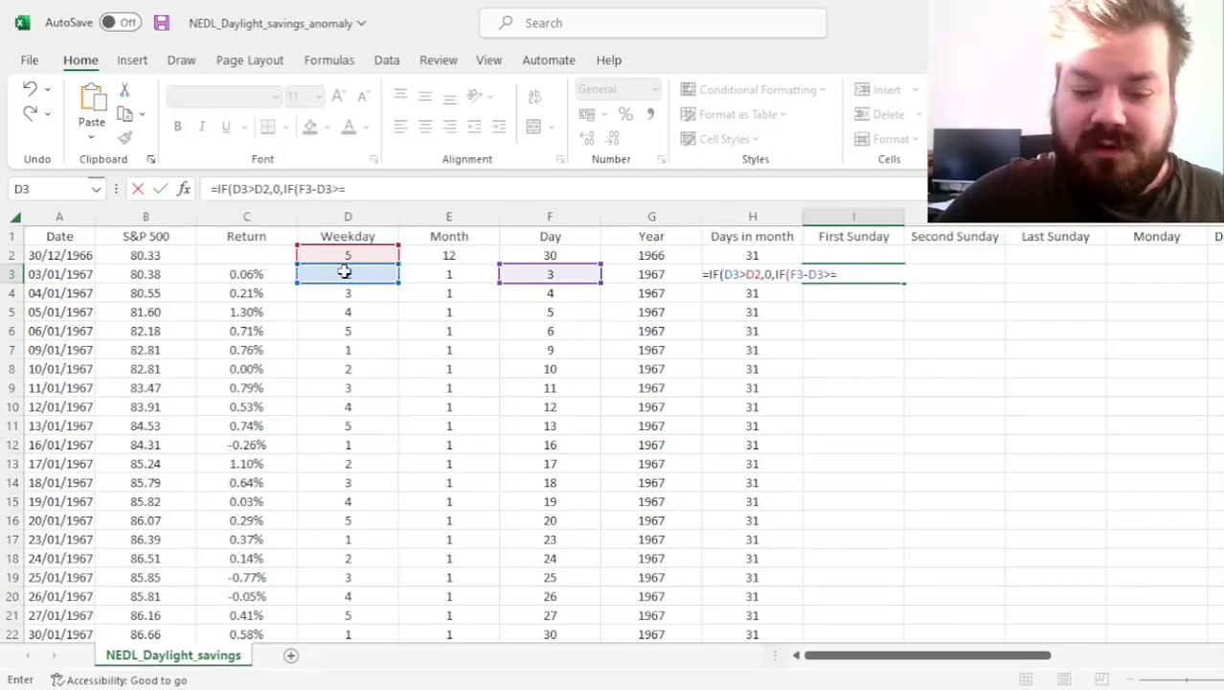
pyautogui.write('8,')
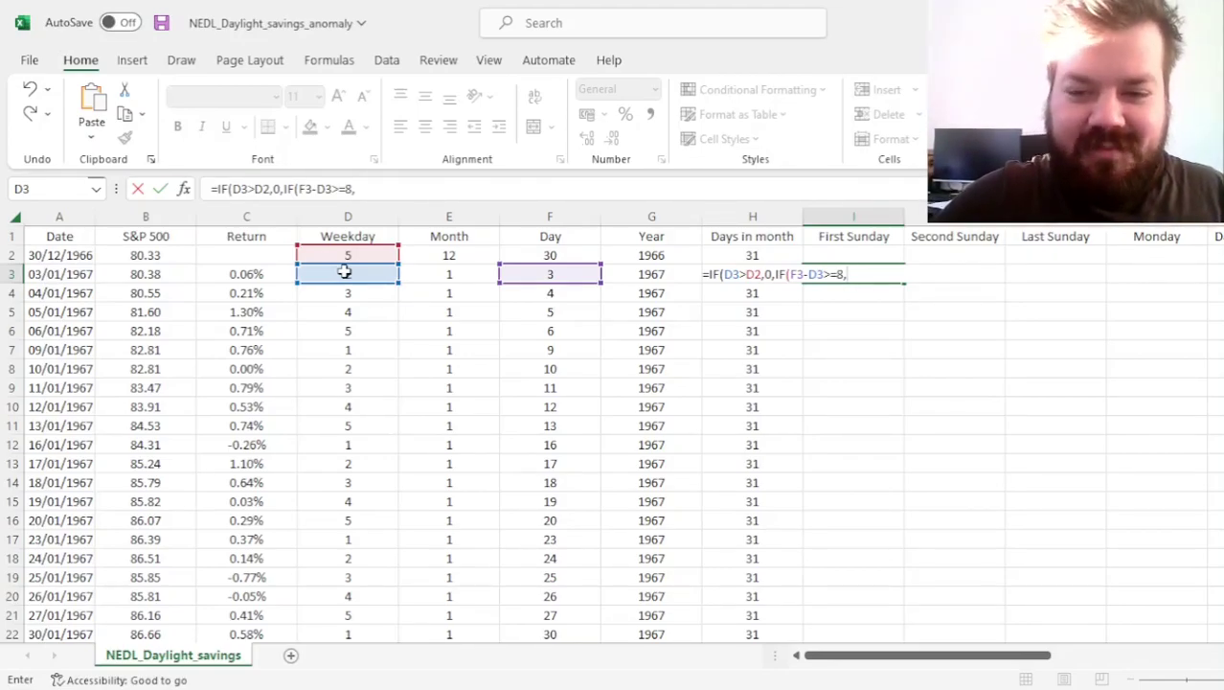
pyautogui.write('0')
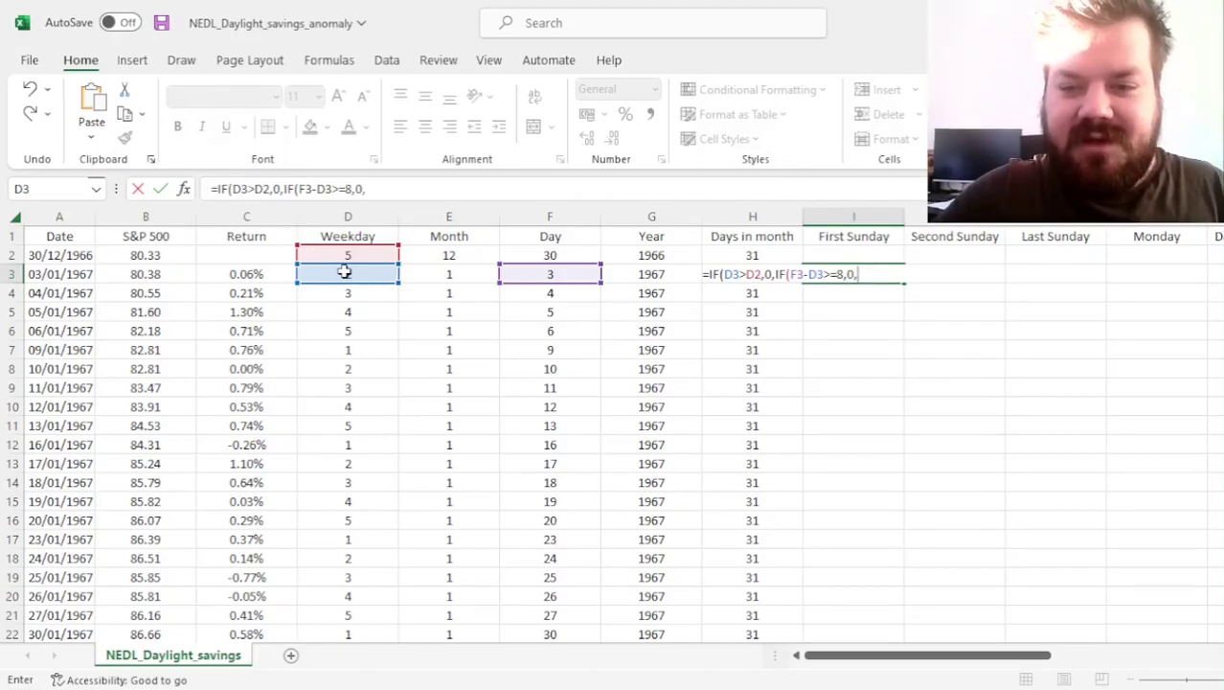
# Complete the I3 formula with ,IF(F3-D3>0,1,0))) and fill it down the First Sunday column
pyautogui.write(',IF(')
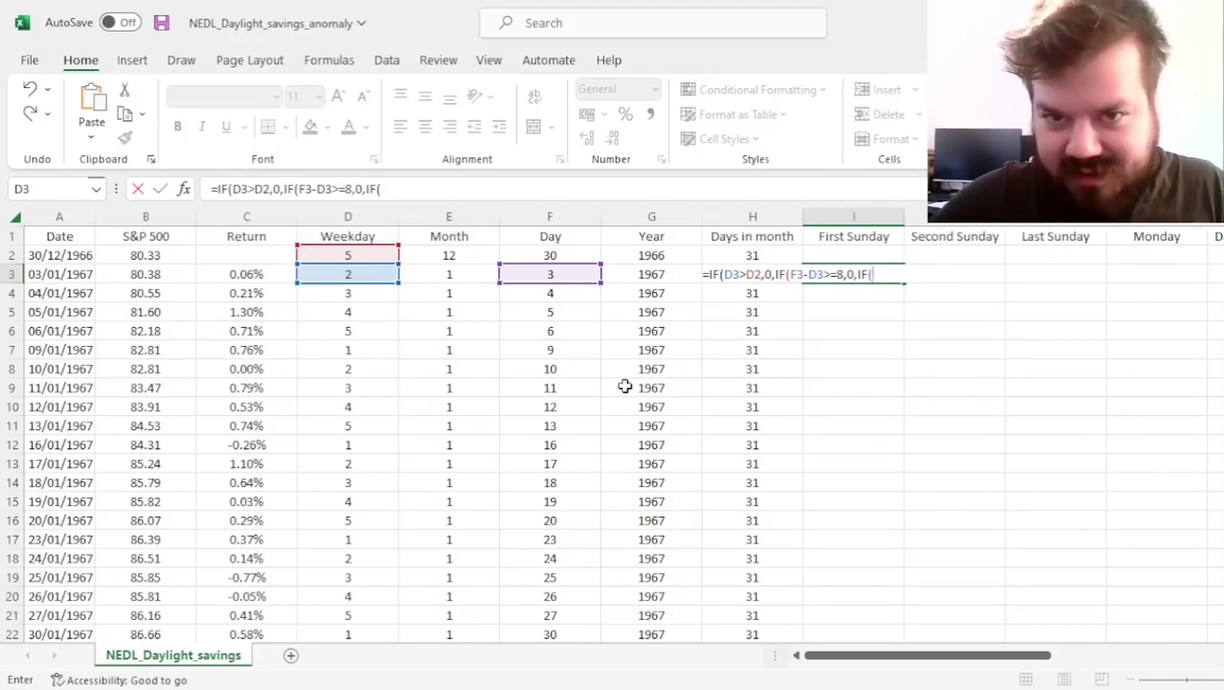
pyautogui.click(557, 275)
pyautogui.write('-')
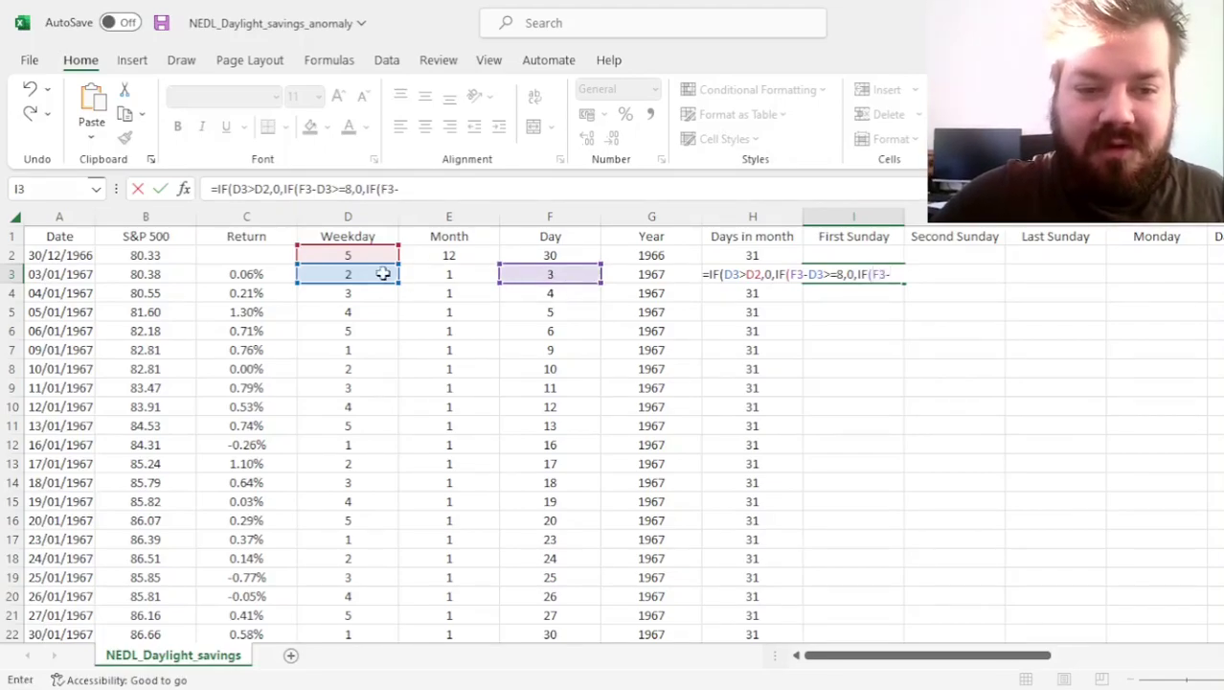
pyautogui.click(353, 275)
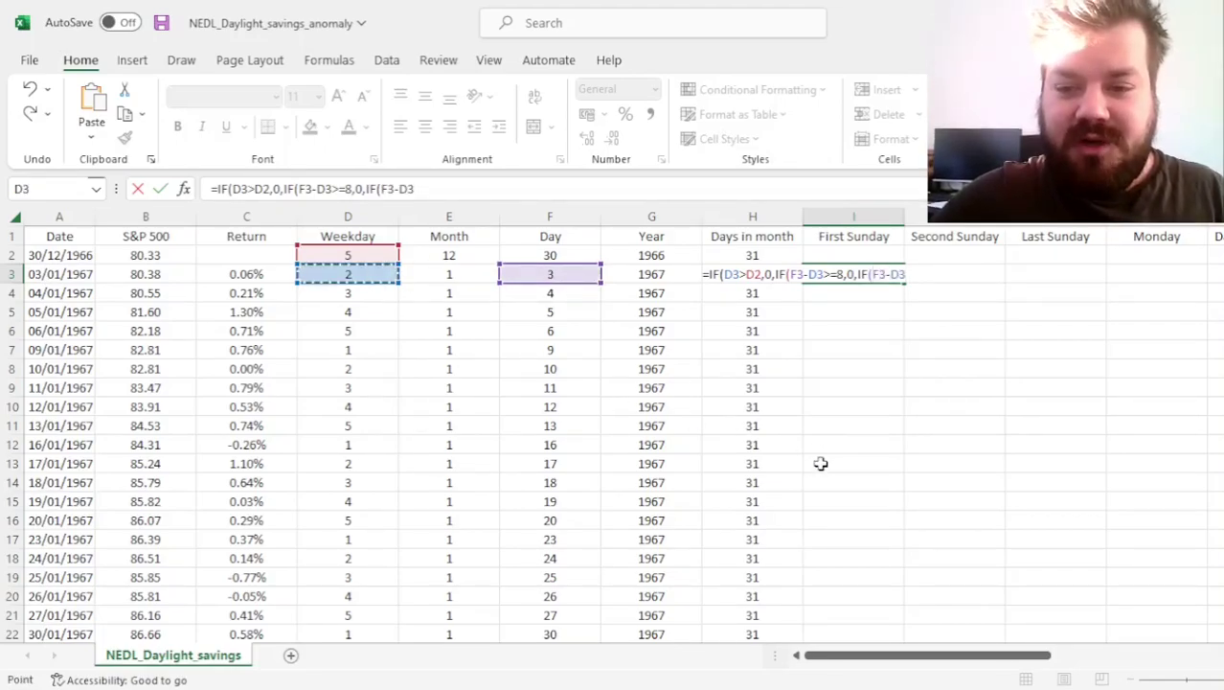
pyautogui.write('>0')
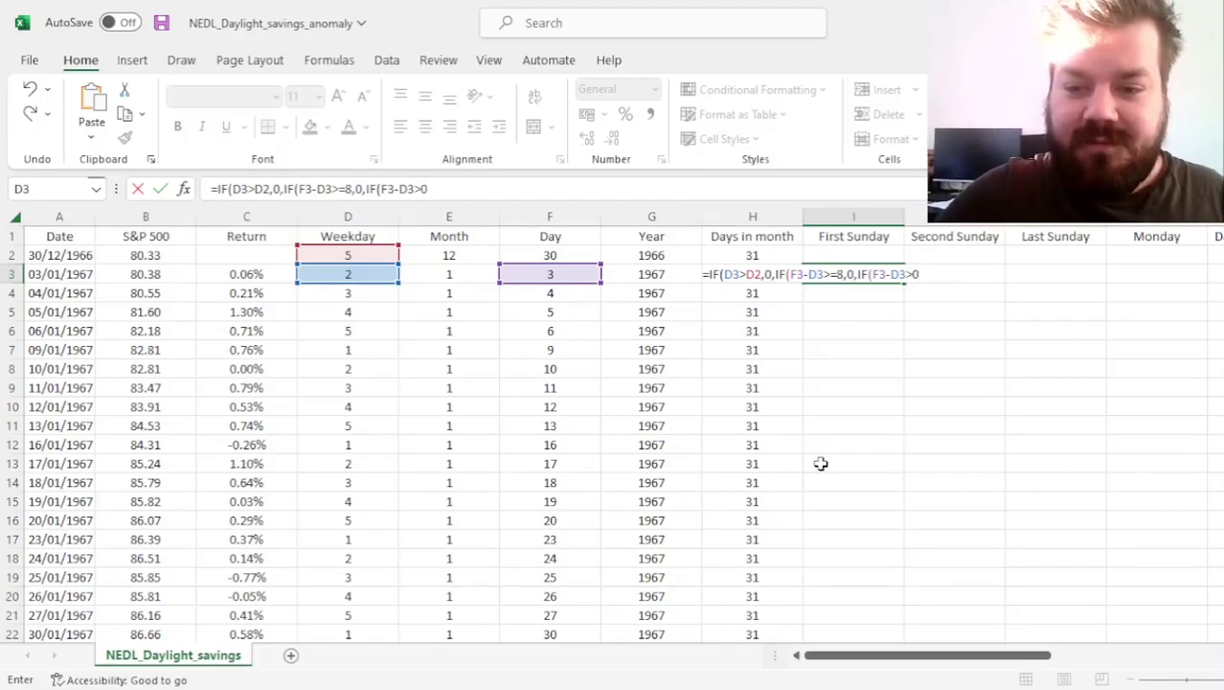
pyautogui.write(',')
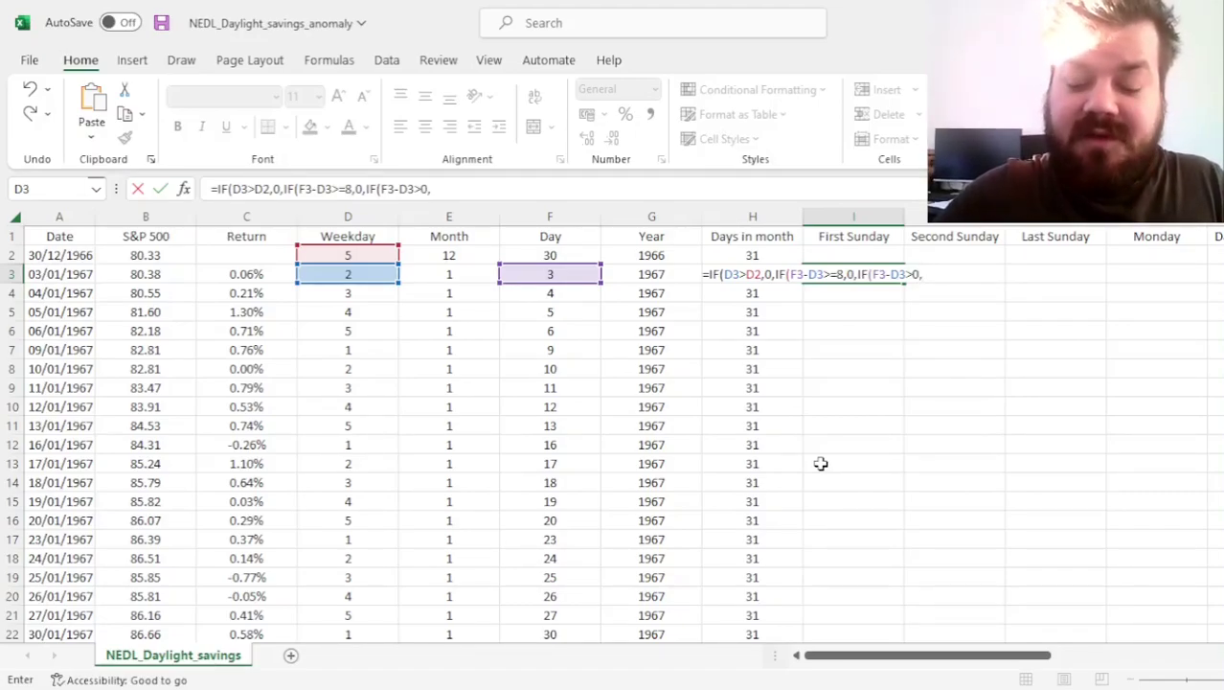
pyautogui.write('1')
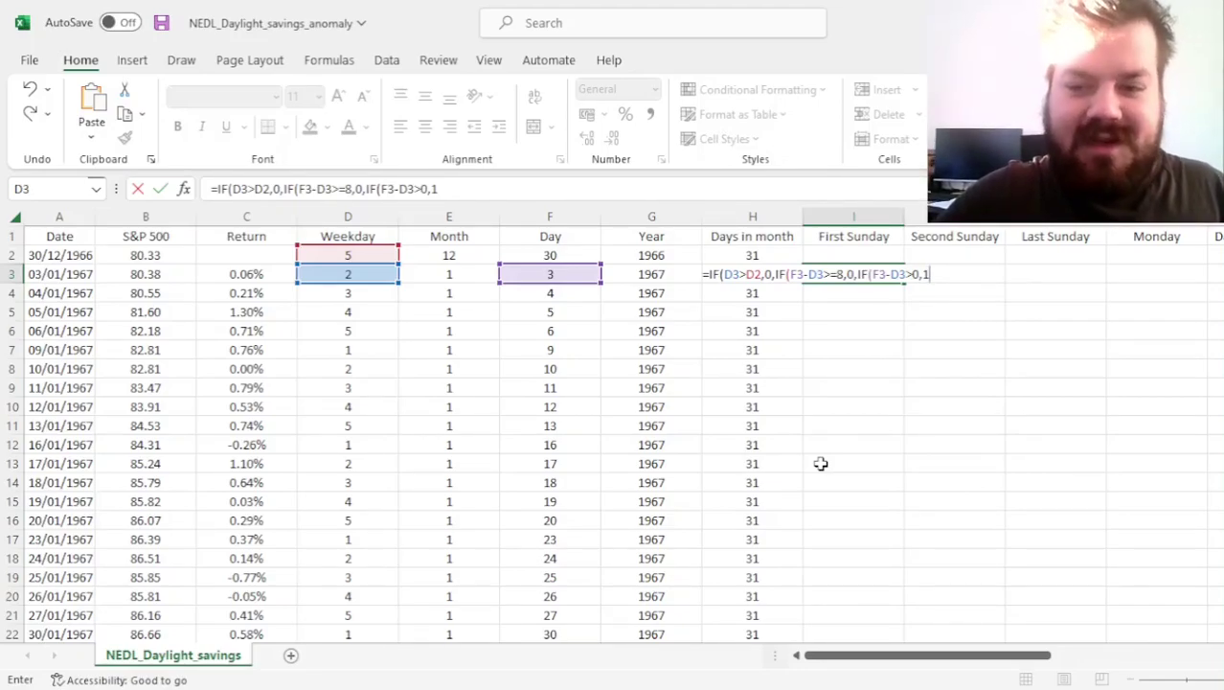
pyautogui.write(',0)')
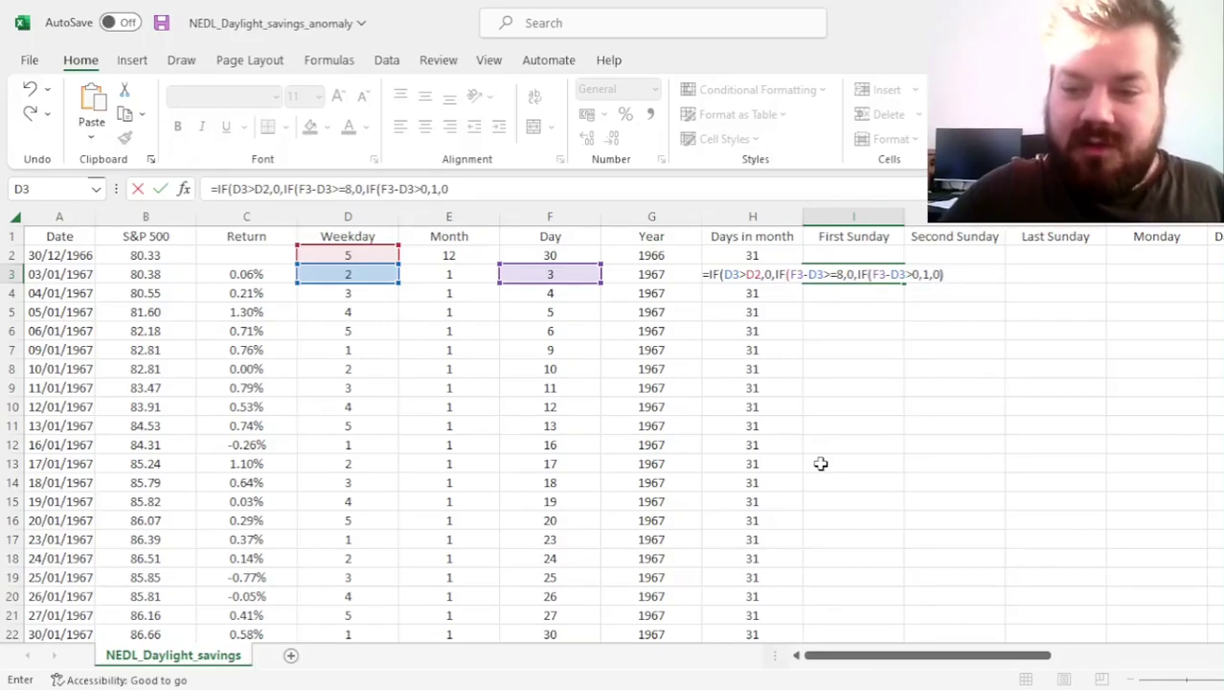
pyautogui.write('))')
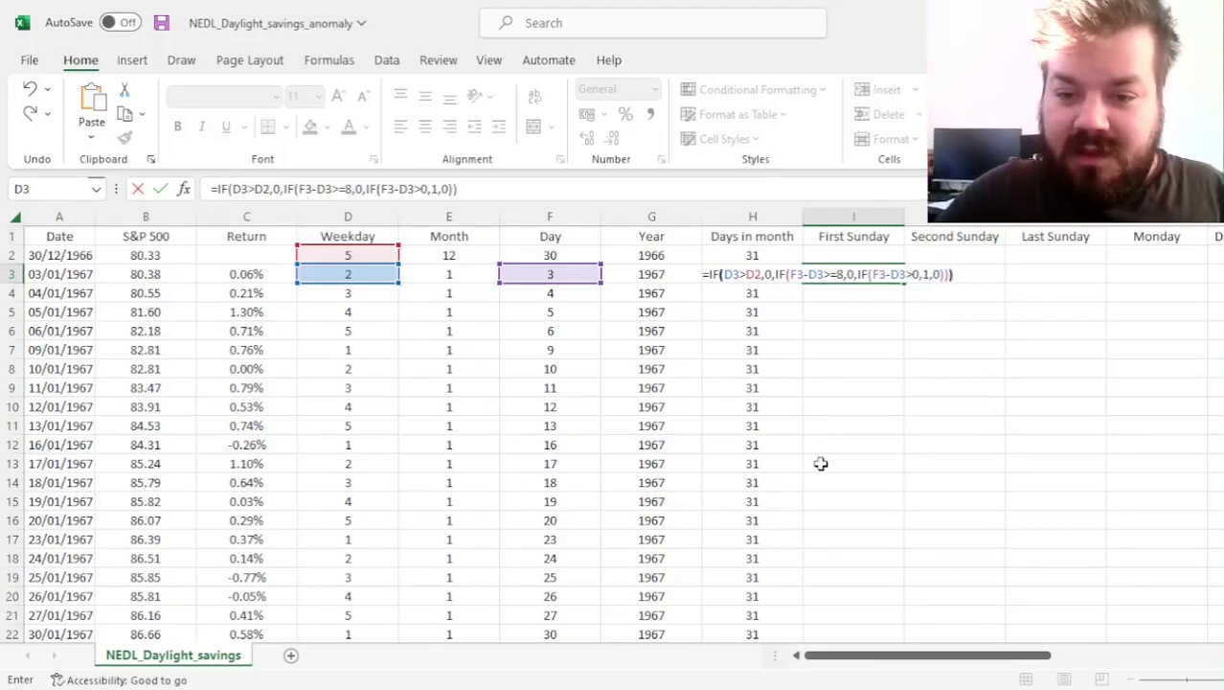
pyautogui.hotkey('ctrl', 'Return')
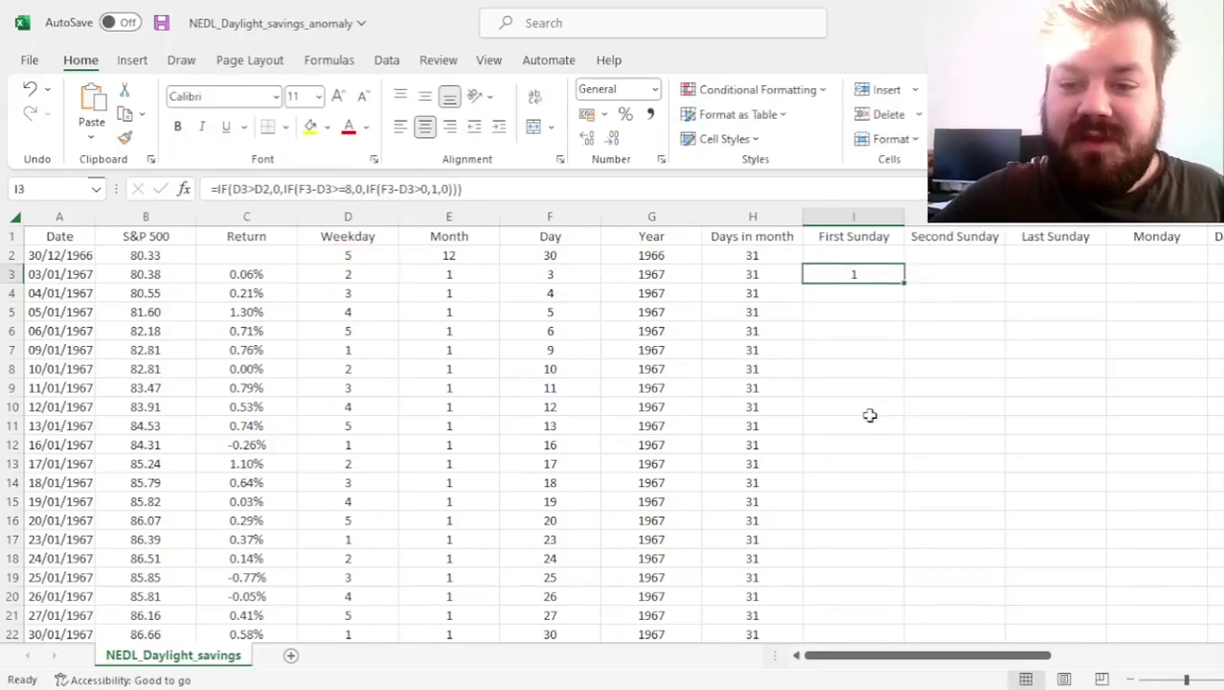
pyautogui.doubleClick(902, 282)
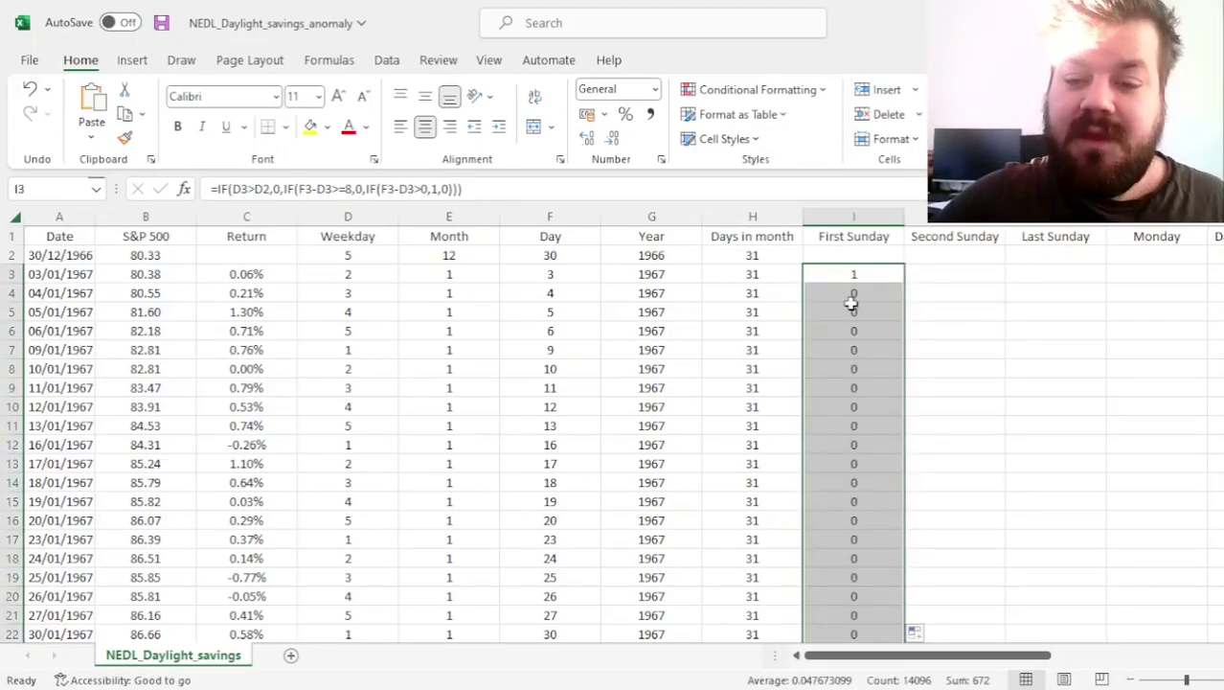
# Check the first flagged row's formula, date and weekday, and look up the sum of the First Sunday column from I3 down
pyautogui.click(858, 275)
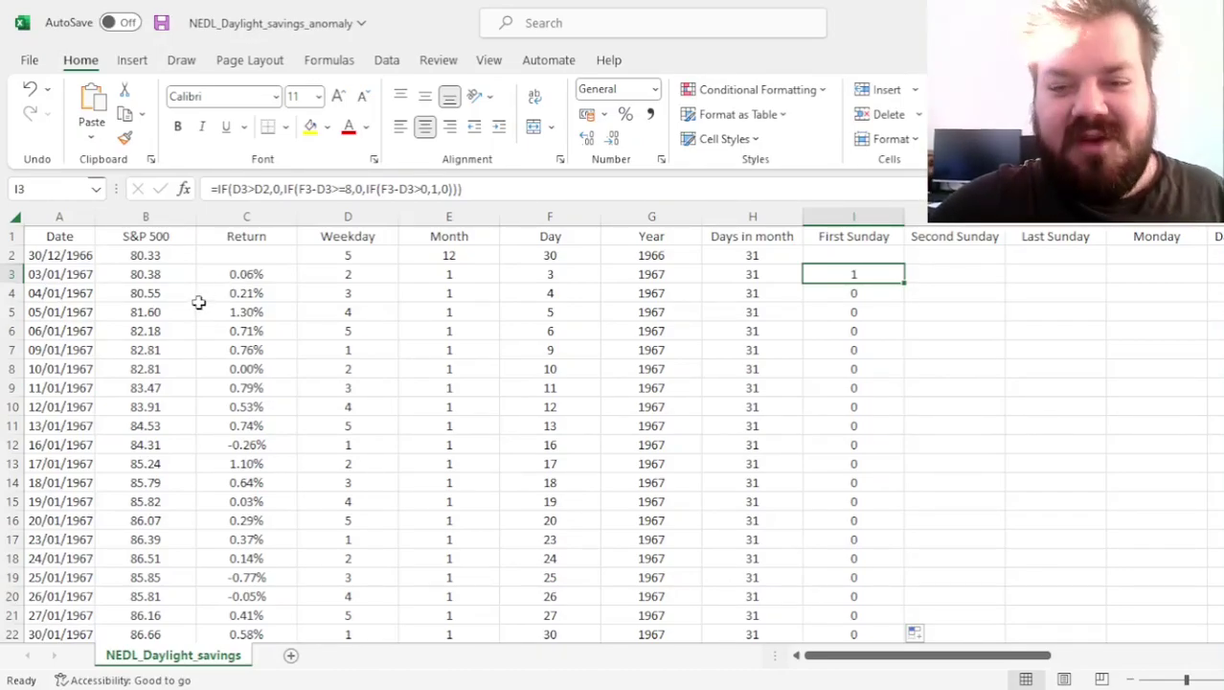
pyautogui.click(84, 277)
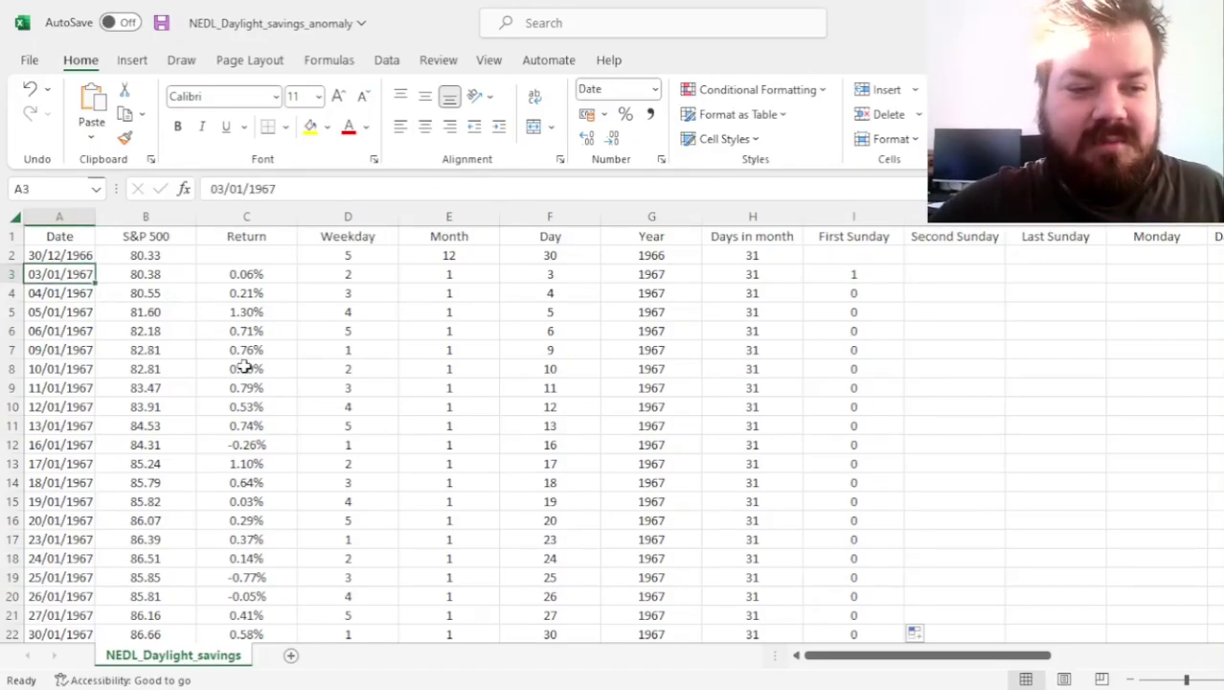
pyautogui.click(312, 278)
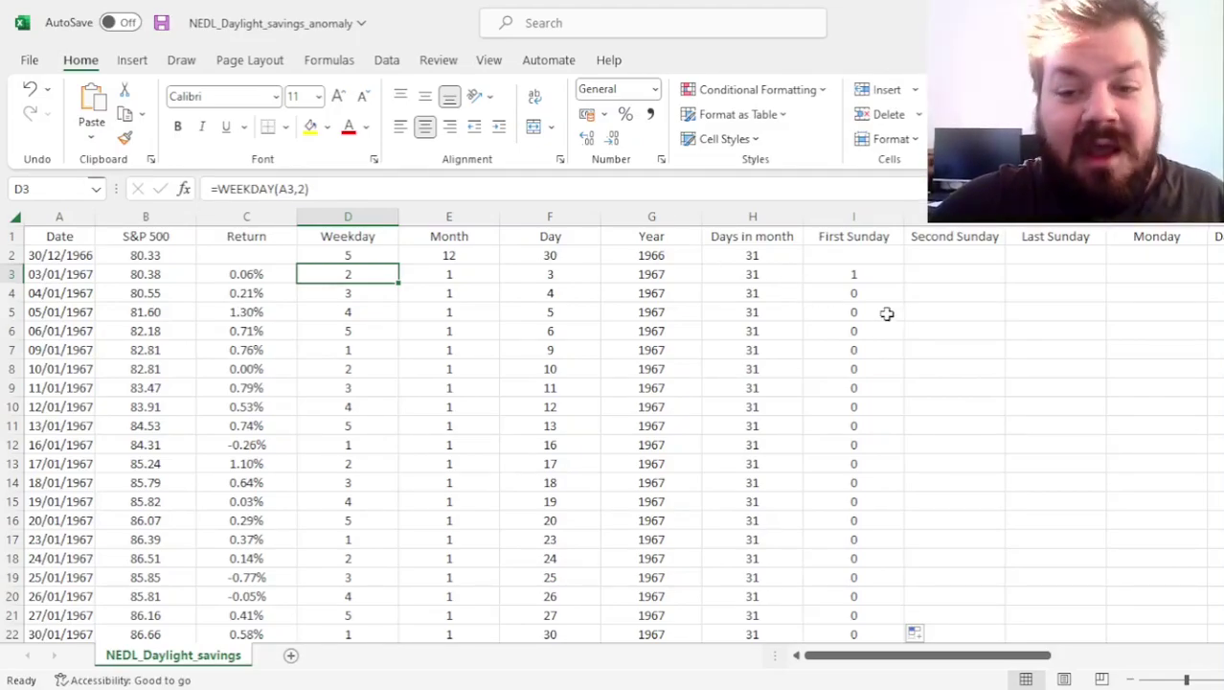
pyautogui.click(854, 277)
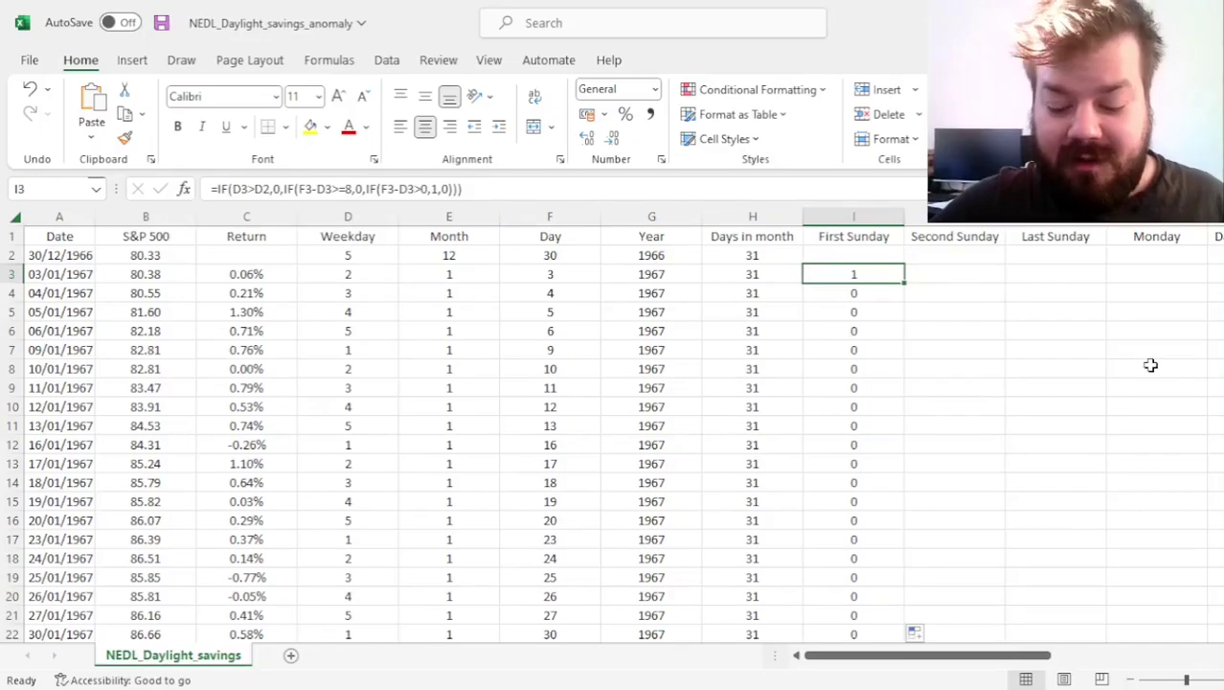
pyautogui.hotkey('ctrl', 'shift', 'Down')
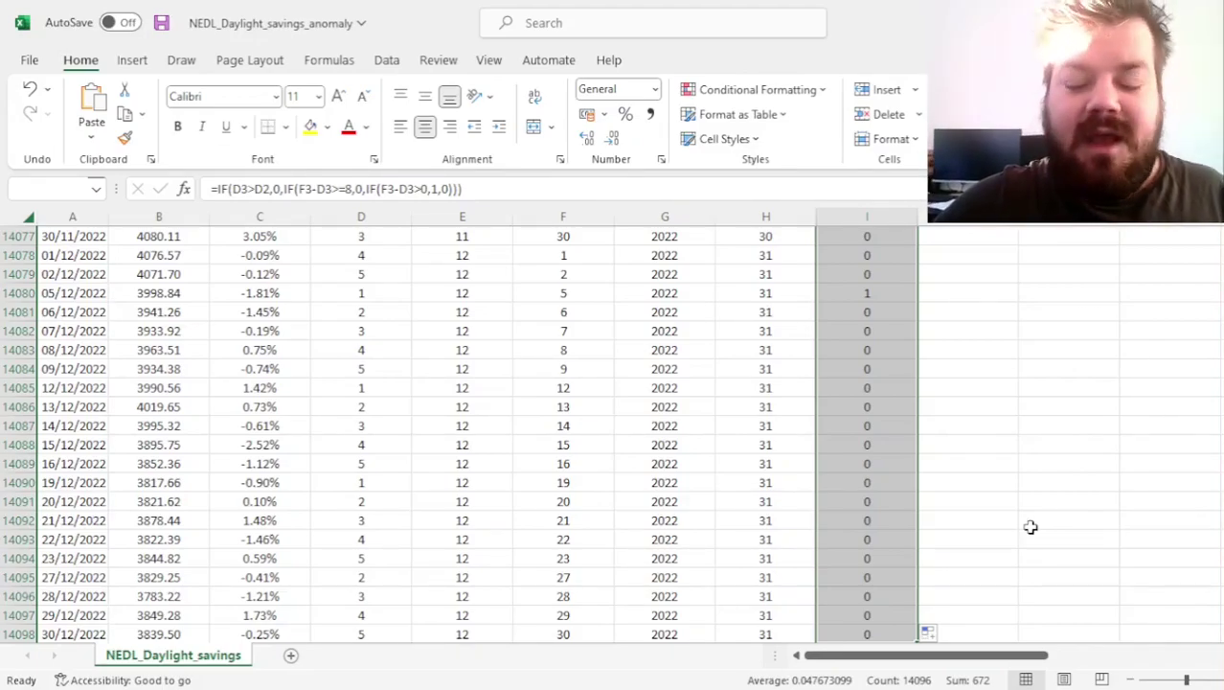
# Calculate =56*12 in I2 as a scratch check of the expected first-Sunday count, and clear the cell
pyautogui.hotkey('ctrl', 'Up')
pyautogui.press('Down')
pyautogui.write('=56*1')
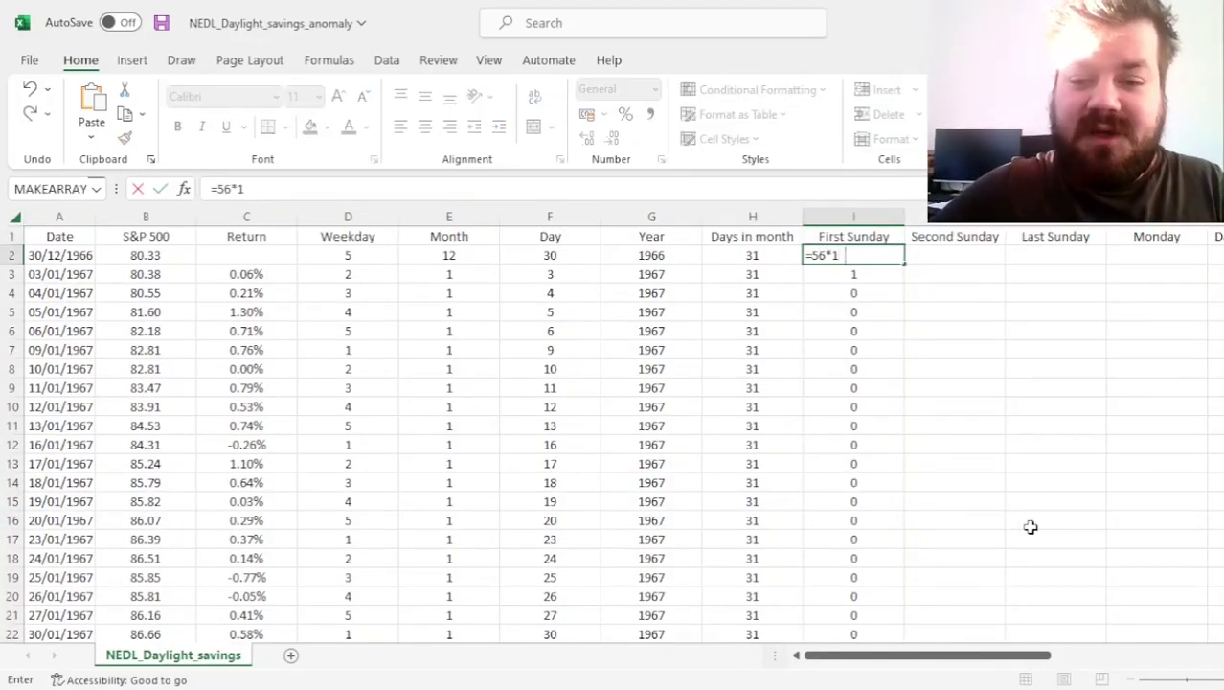
pyautogui.write('2')
pyautogui.press('Return')
pyautogui.press('Up')
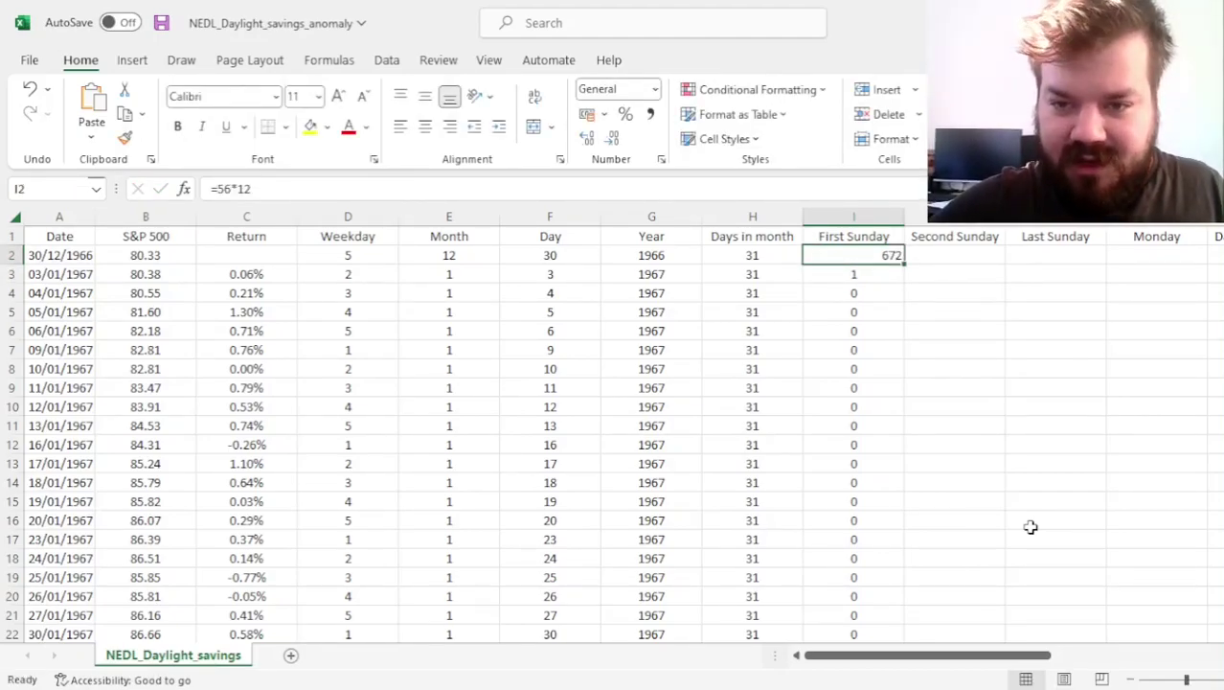
pyautogui.press('Delete')
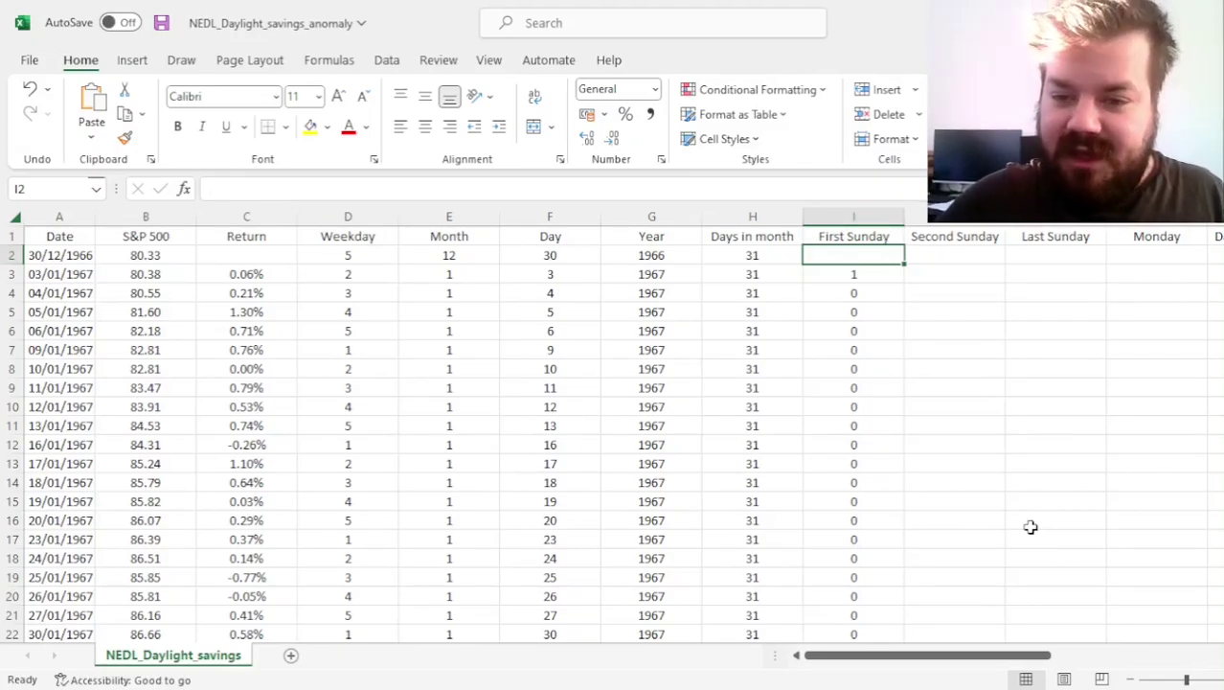
# Copy the text of the First Sunday formula in I3 into J3 under Second Sunday, keeping its cell references unchanged
pyautogui.press('Down')
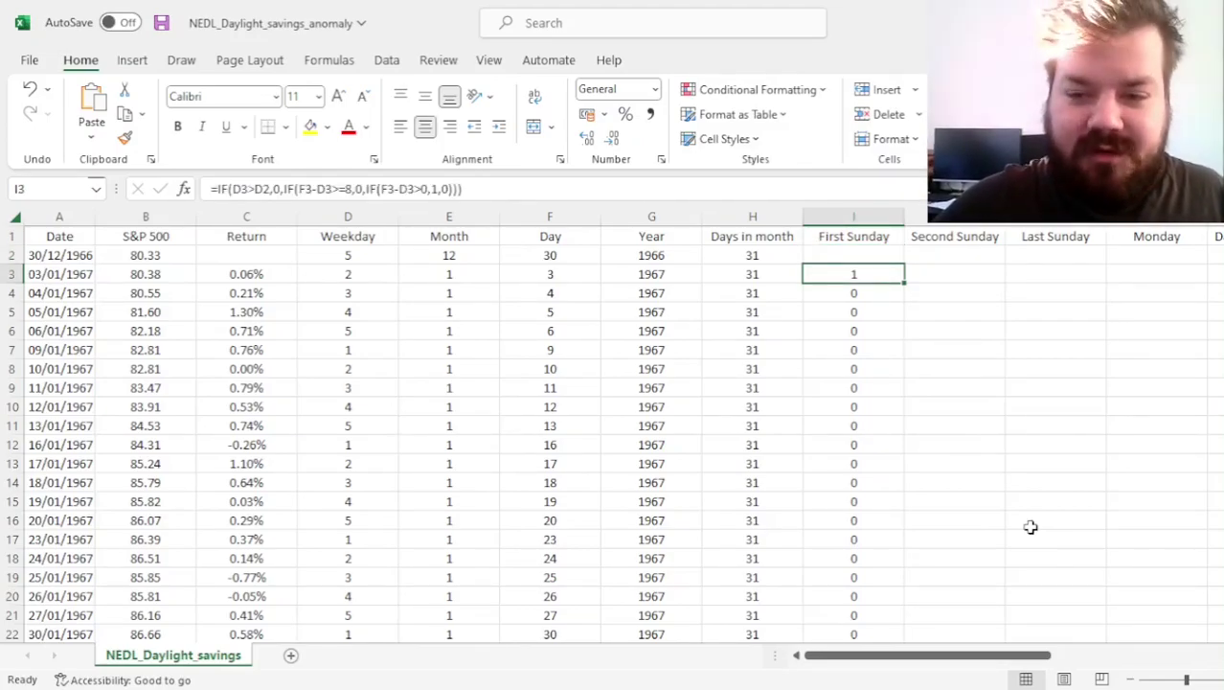
pyautogui.doubleClick(855, 273)
pyautogui.moveTo(956, 276); pyautogui.dragTo(677, 263)
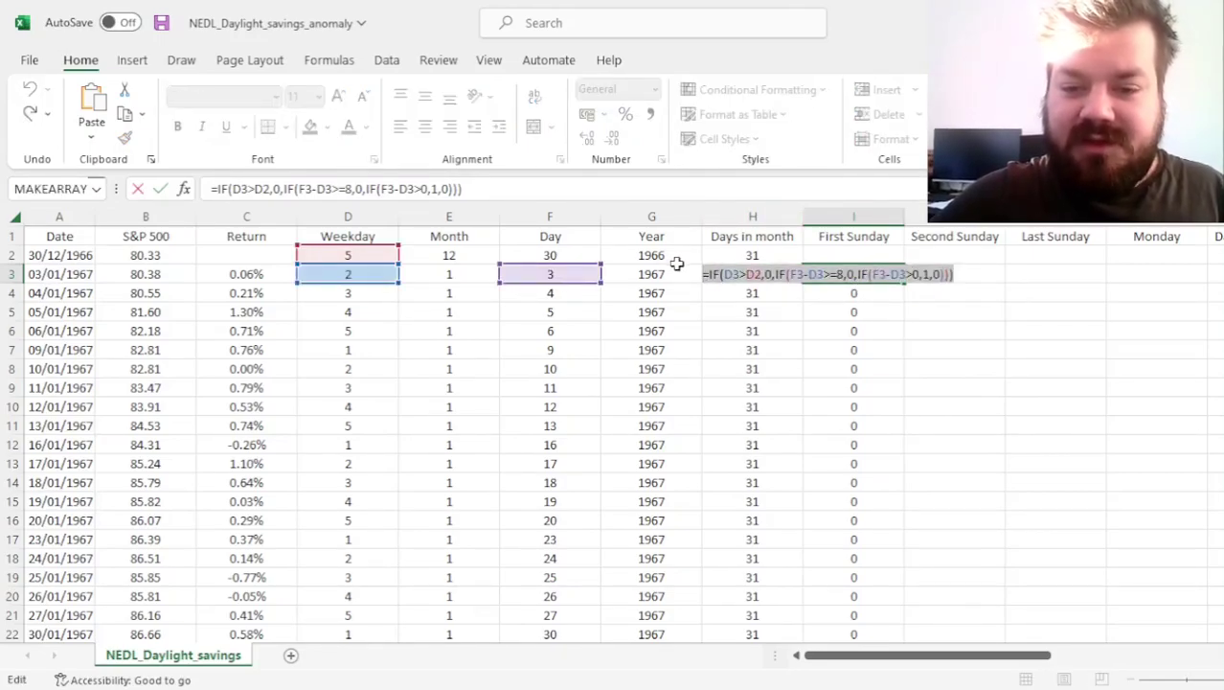
pyautogui.hotkey('ctrl', 'c')
pyautogui.press('Escape')
pyautogui.click(965, 274)
pyautogui.hotkey('ctrl', 'v')
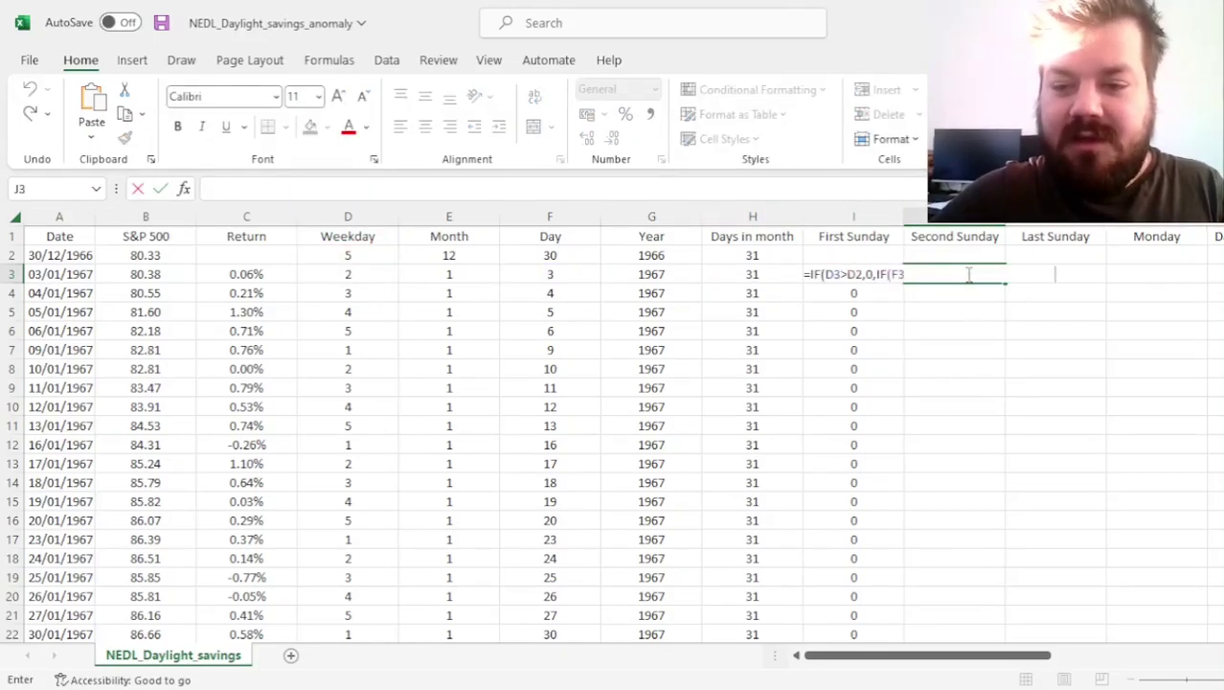
# Set the J3 formula's limits to F3-D3>=15 and F3-D3>7, and fill it down the Second Sunday column
pyautogui.click(944, 275)
pyautogui.press('BackSpace')
pyautogui.write('15,0,IF(F3-D3>0,1,0')
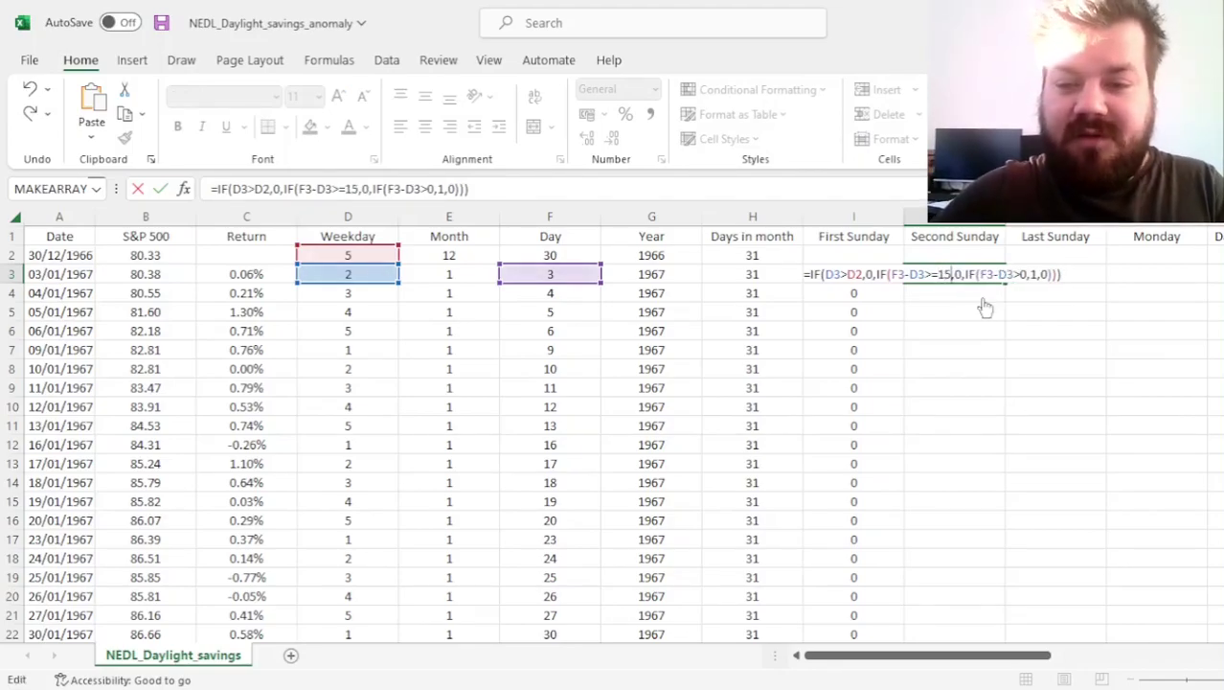
pyautogui.click(1027, 274)
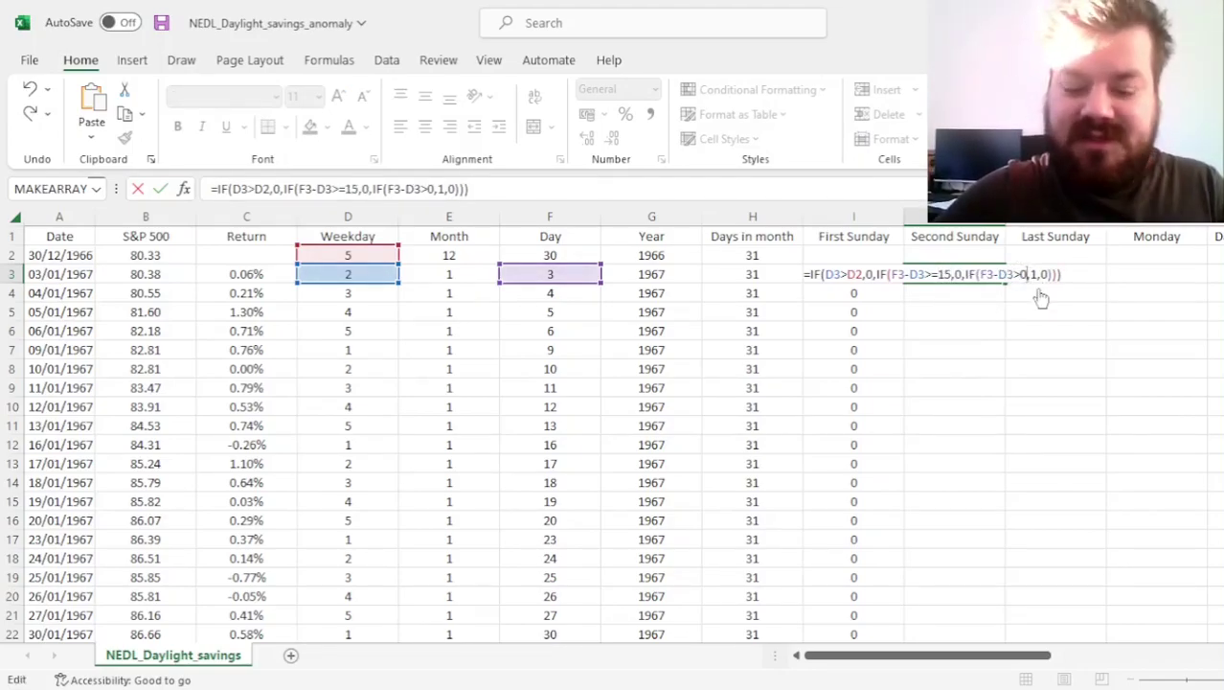
pyautogui.press('BackSpace')
pyautogui.write('7')
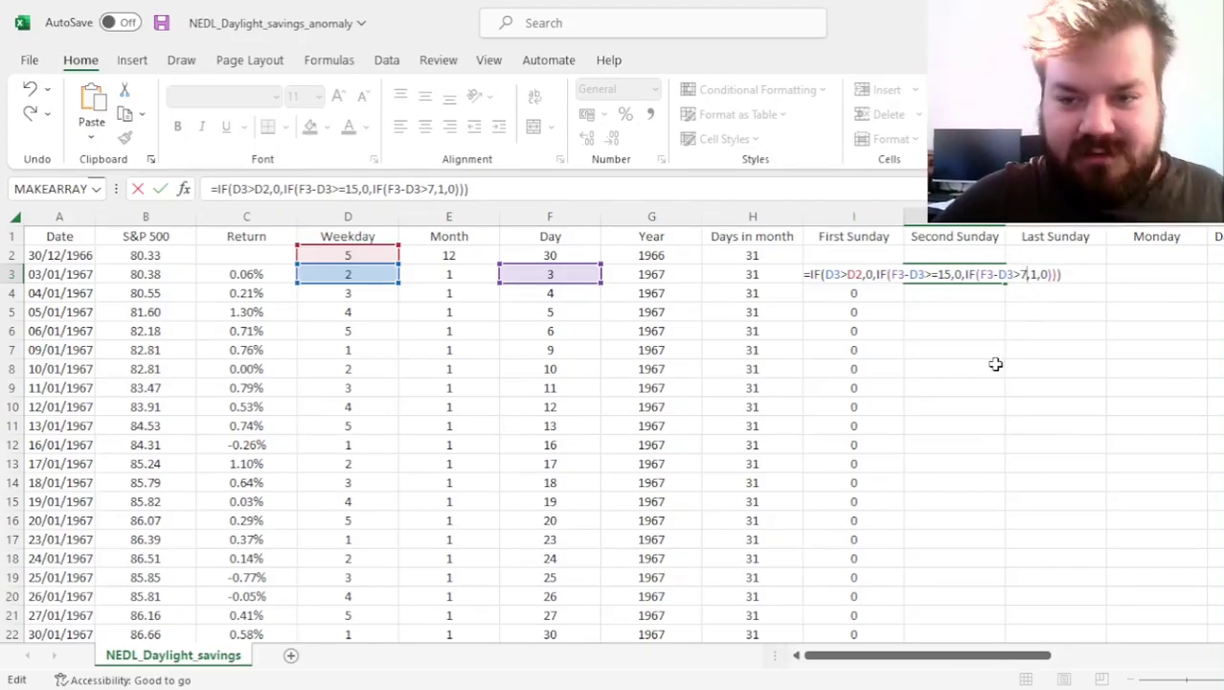
pyautogui.press('Return')
pyautogui.press('Up')
pyautogui.doubleClick(1009, 285)
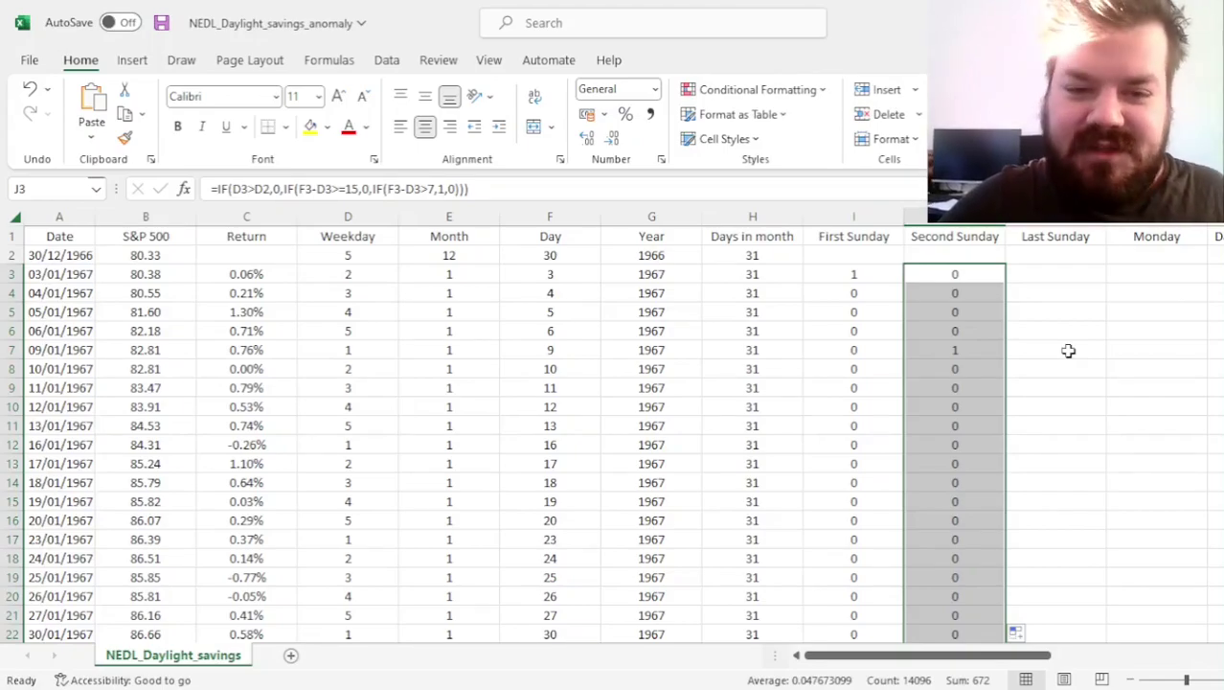
pyautogui.hotkey('ctrl', 'shift', 'Up')
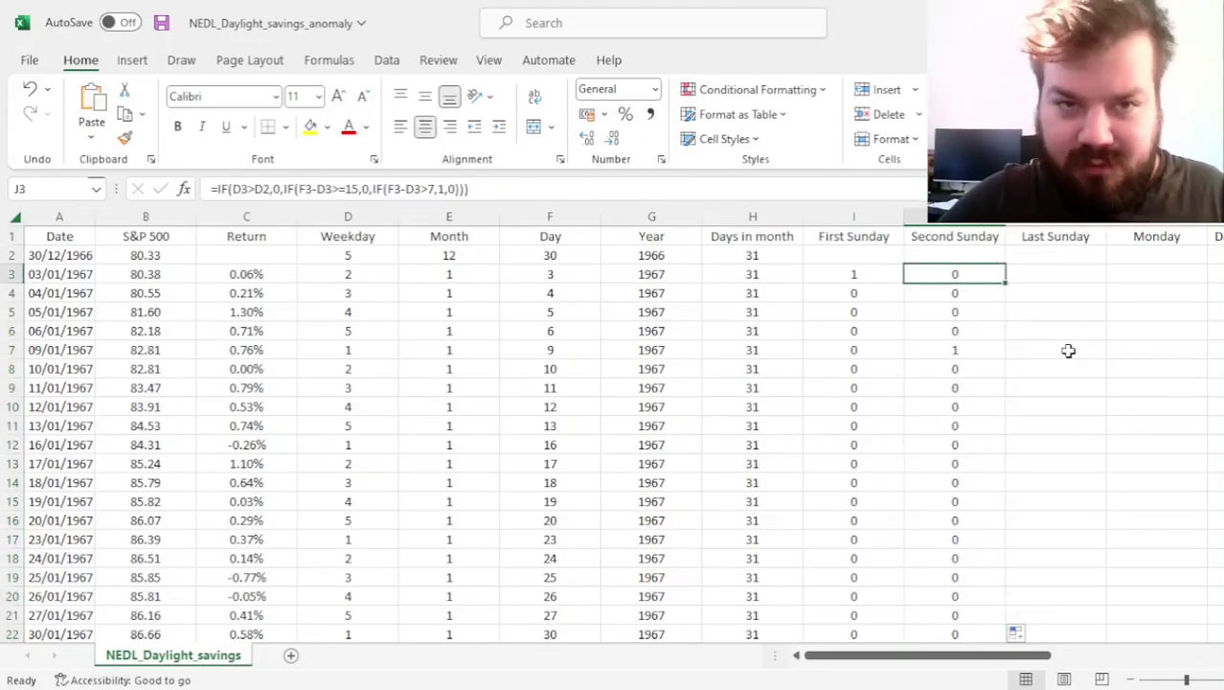
# Start the Last Sunday formula in K3 with =IF(D3>D2,0, to give zero when the weekday has increased from the previous row
pyautogui.press('Right')
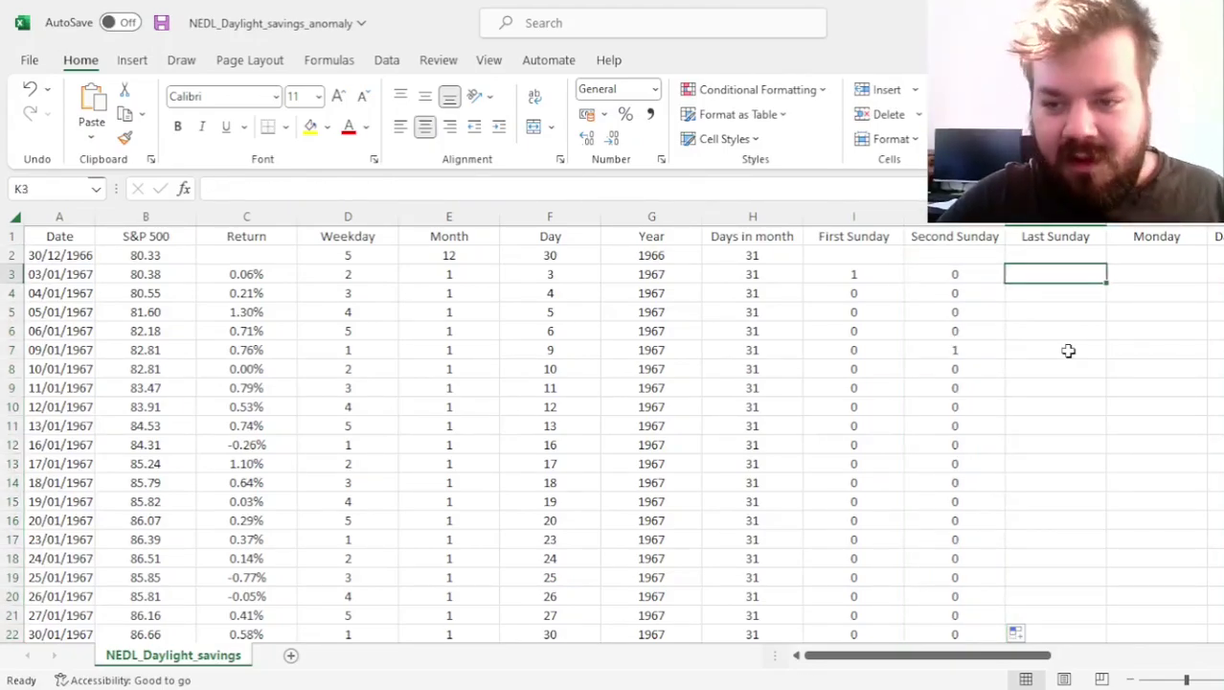
pyautogui.hscroll(3, 1068, 351)
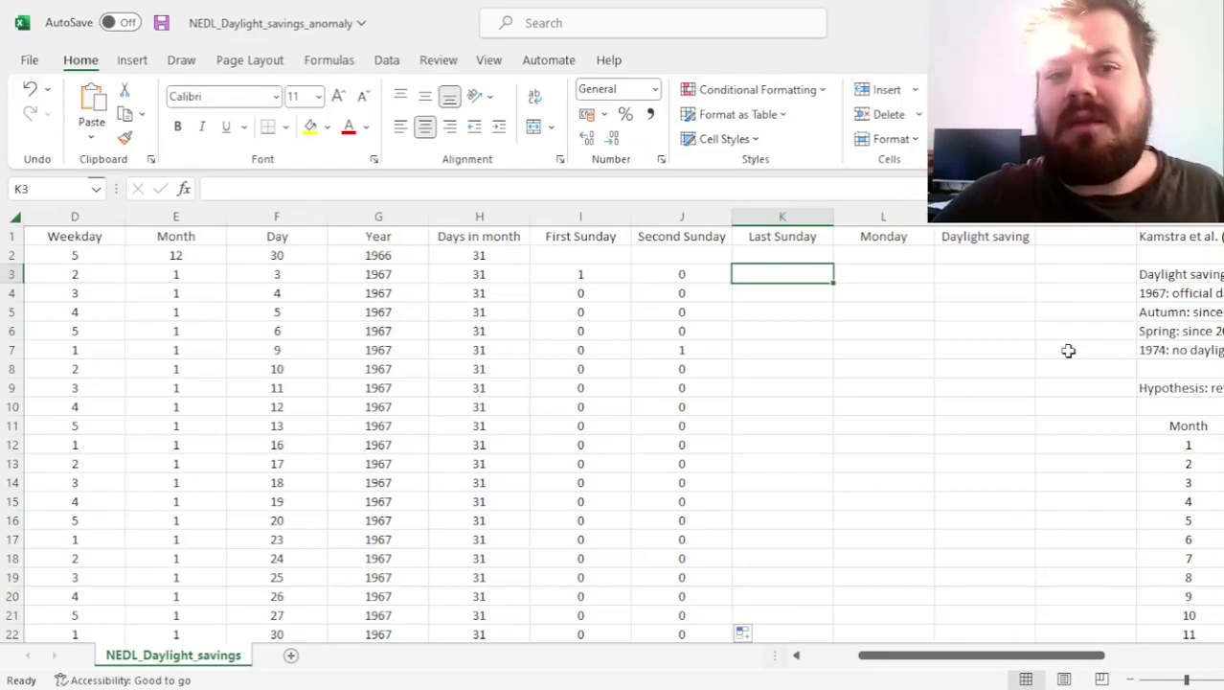
pyautogui.press('Right')
pyautogui.press('Left')
pyautogui.press('Left')
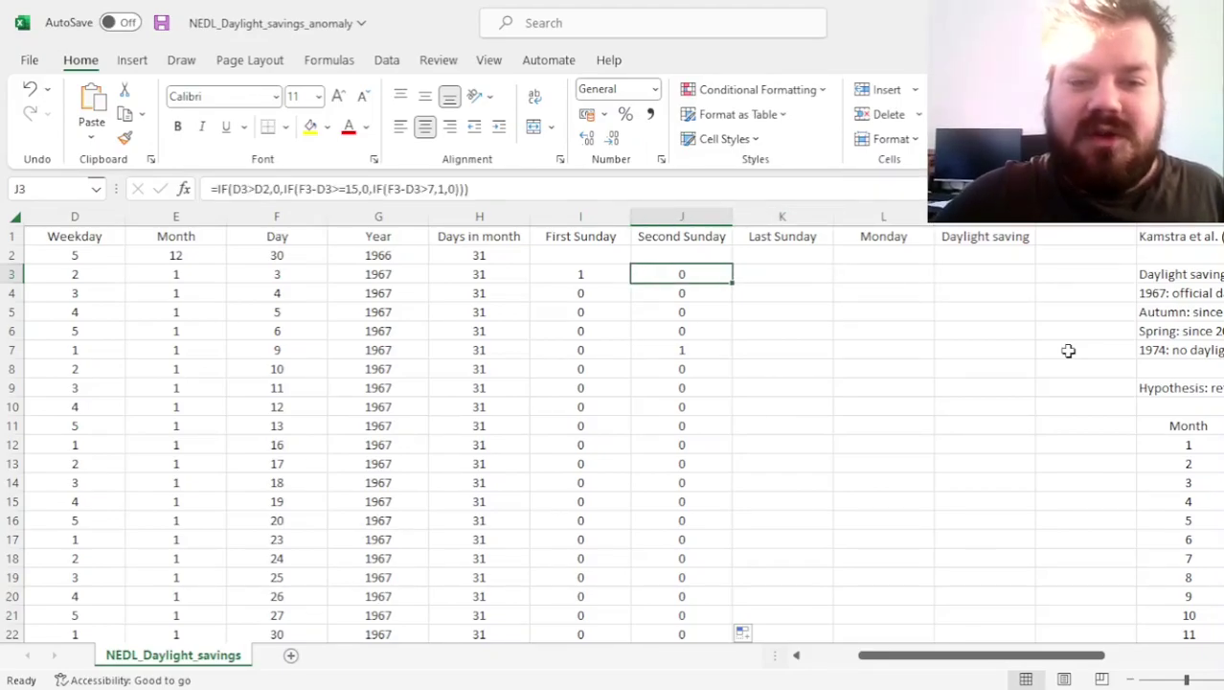
pyautogui.press('Right')
pyautogui.press('Left')
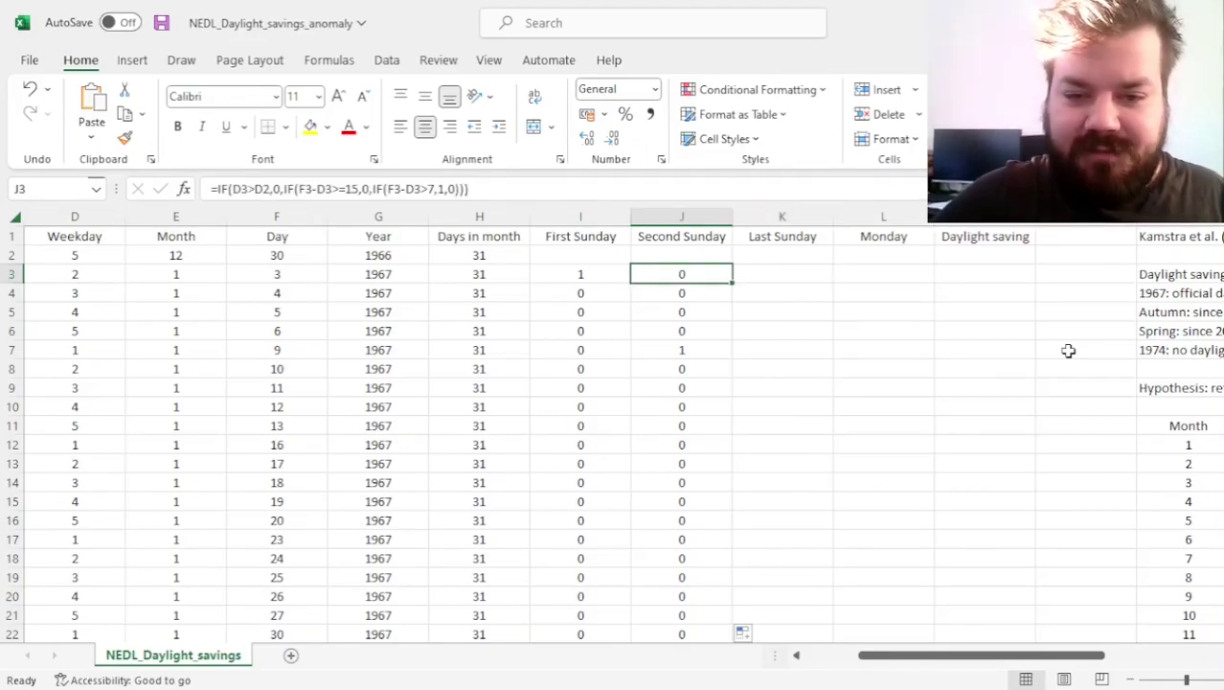
pyautogui.press('Right')
pyautogui.write('=')
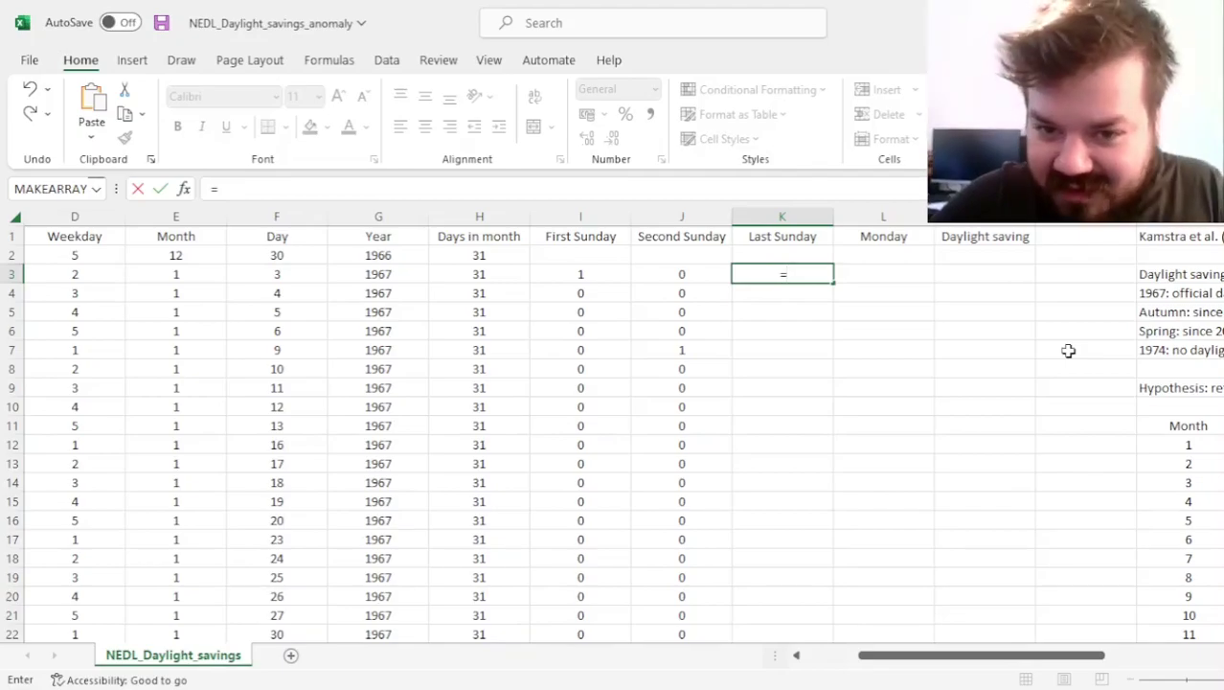
pyautogui.write('IF(')
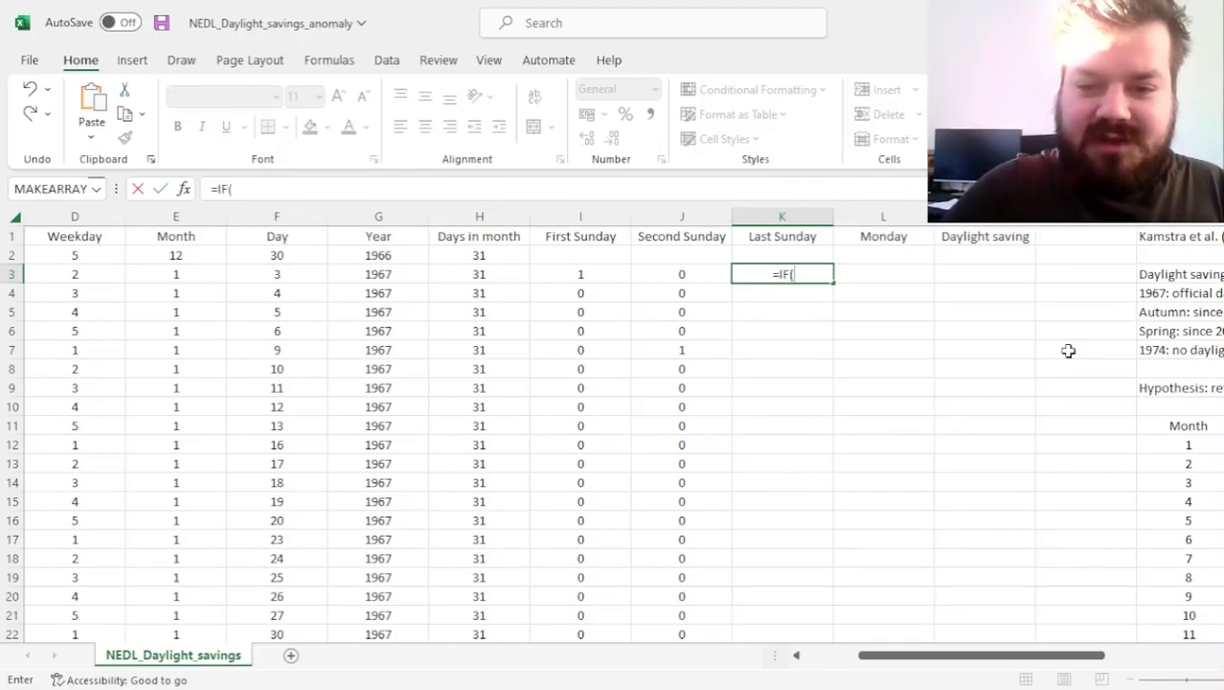
pyautogui.click(83, 276)
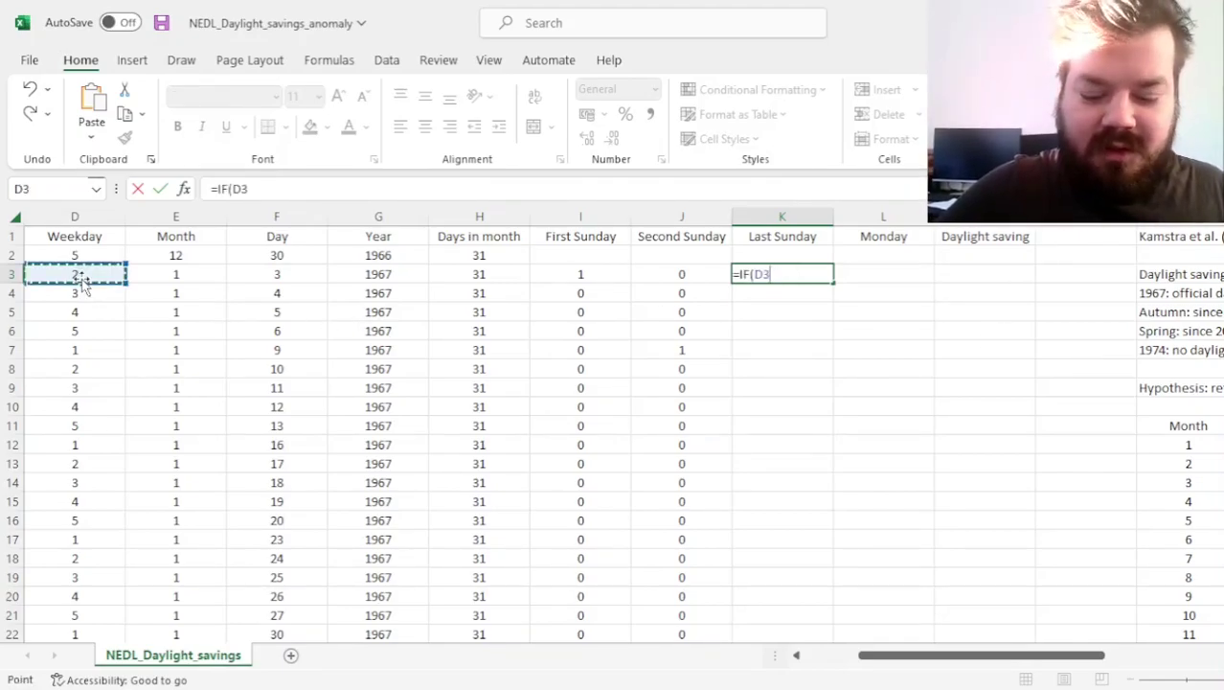
pyautogui.write('>')
pyautogui.click(94, 250)
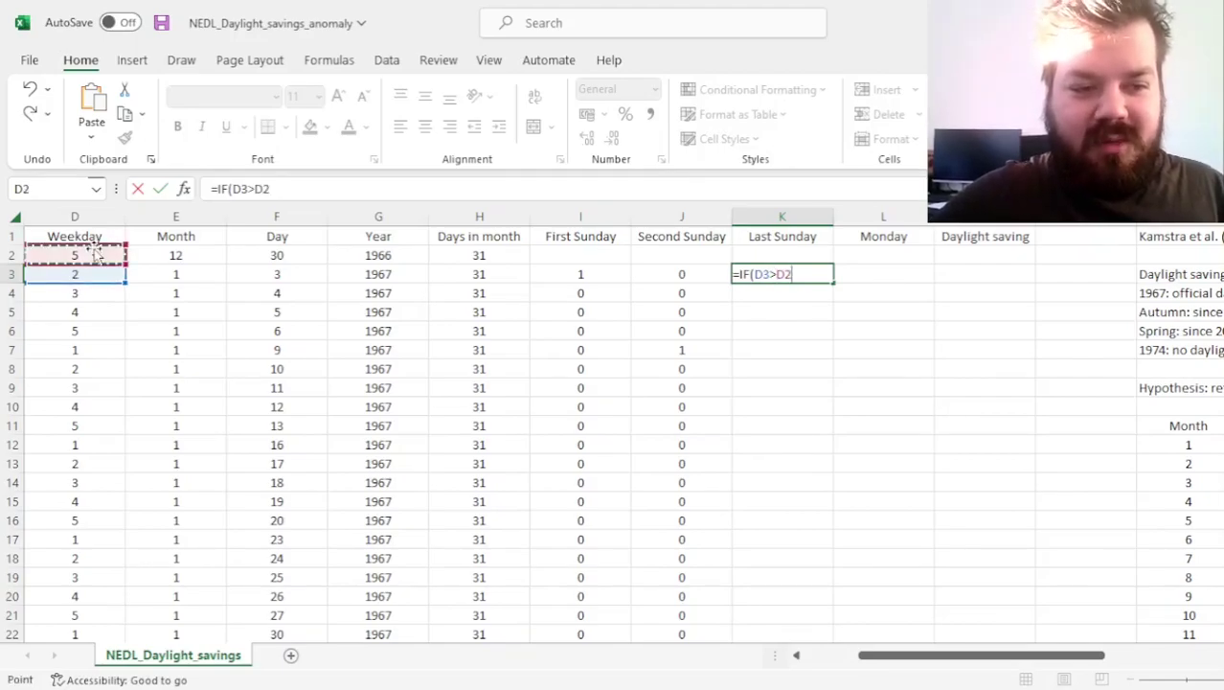
pyautogui.write(',0,')
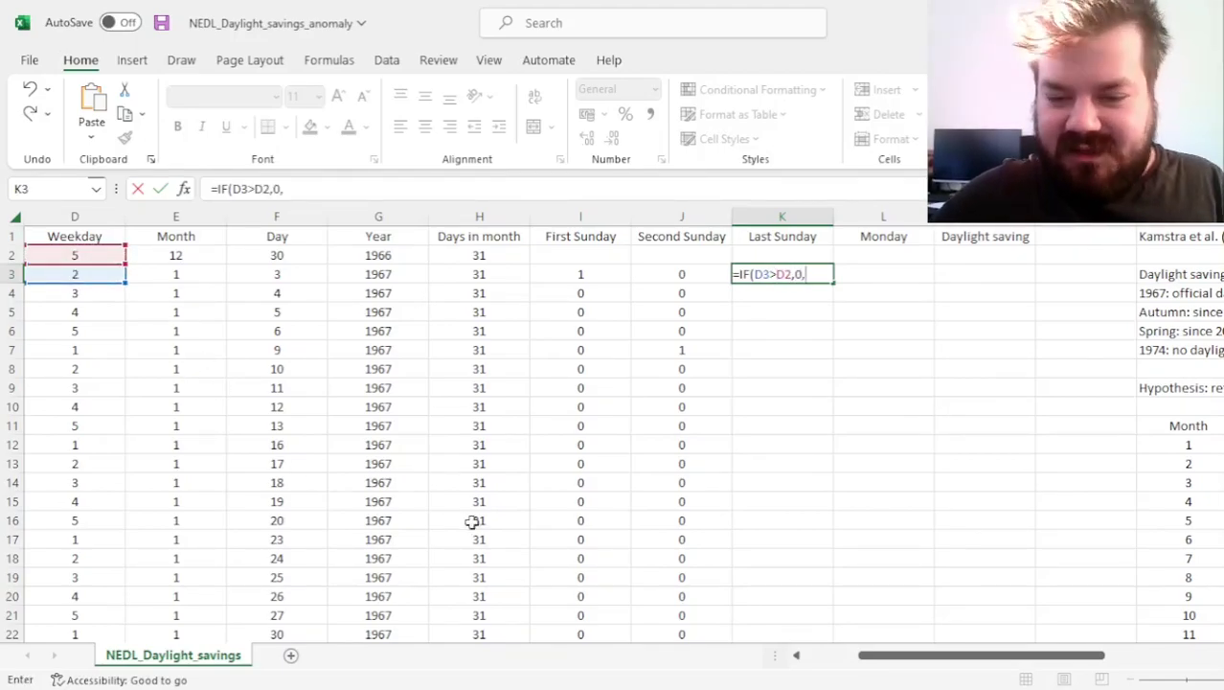
# Continue the K3 formula with IF(F3-D3+7>H3,1, to flag days after the month's last Sunday
pyautogui.write('IF(')
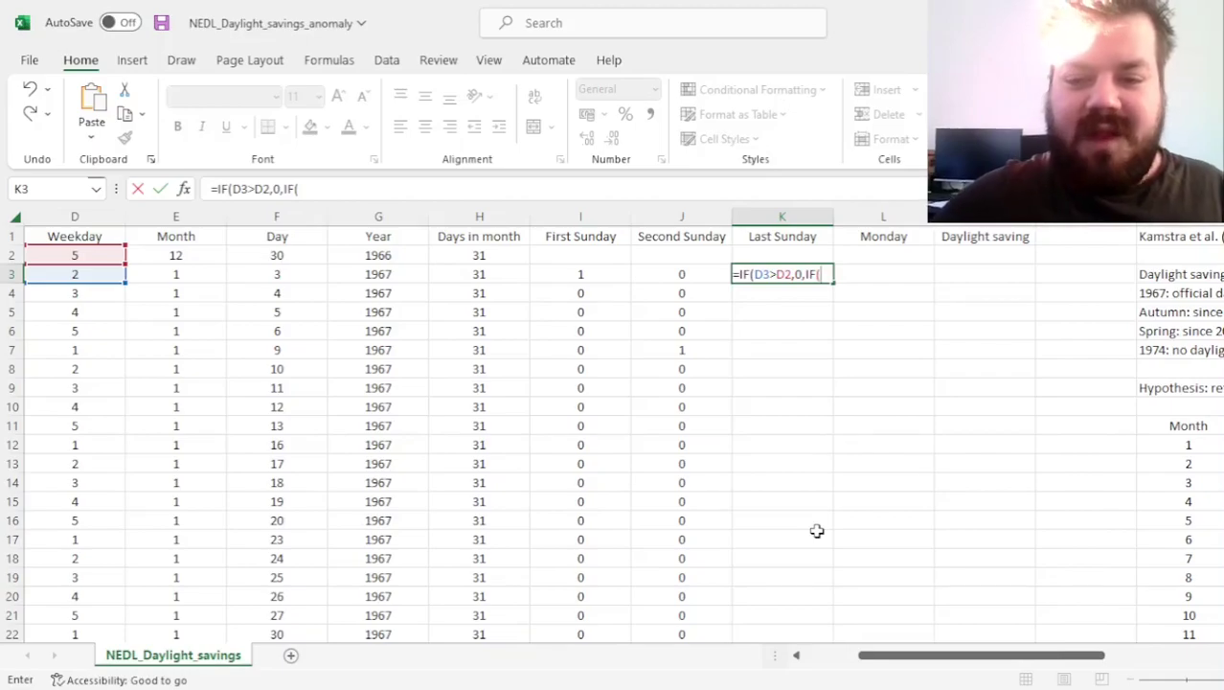
pyautogui.click(274, 275)
pyautogui.write('-')
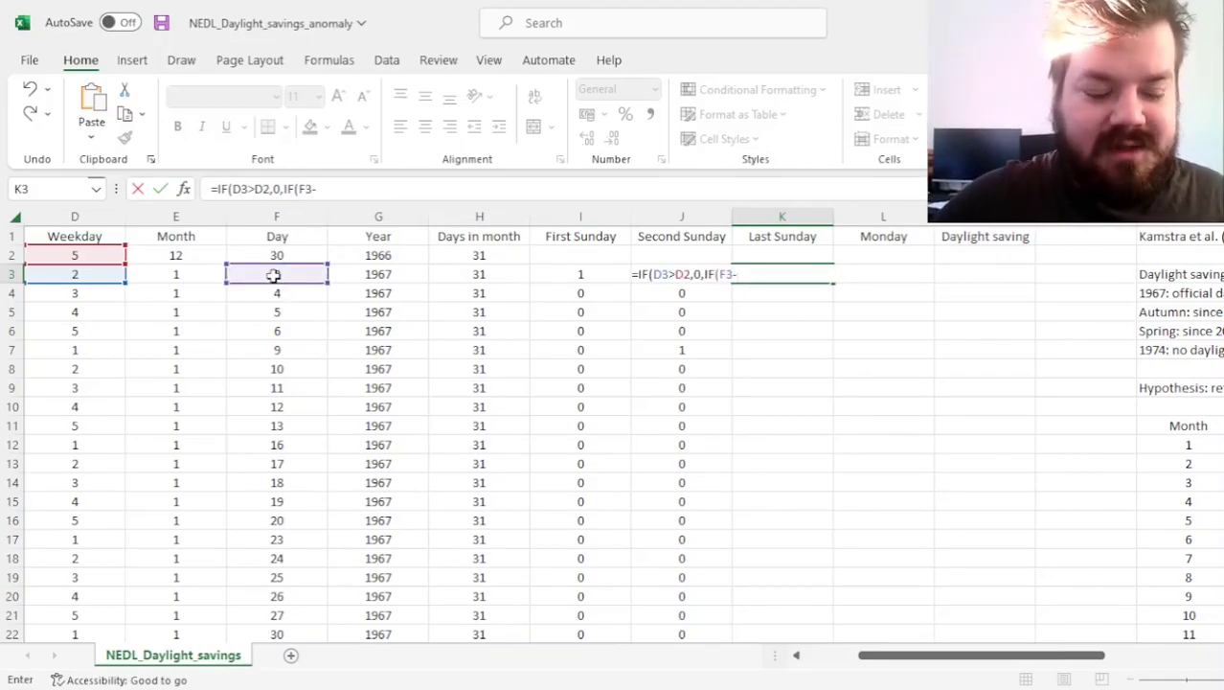
pyautogui.click(68, 276)
pyautogui.write('+7')
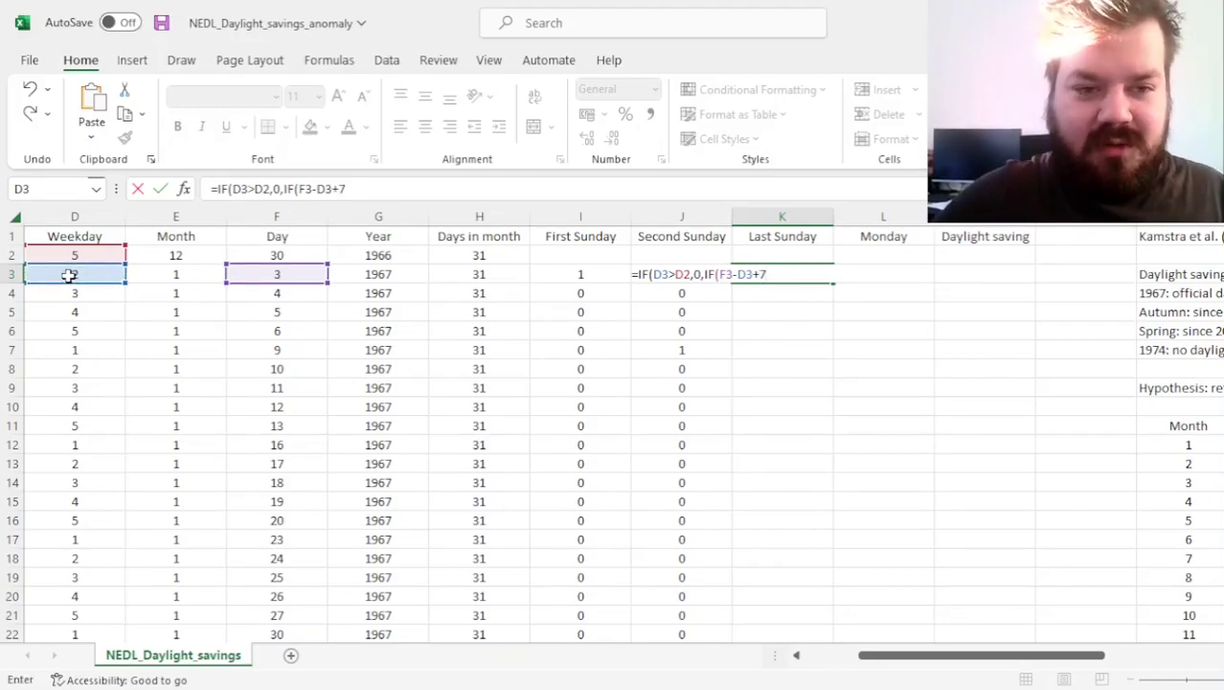
pyautogui.write('>')
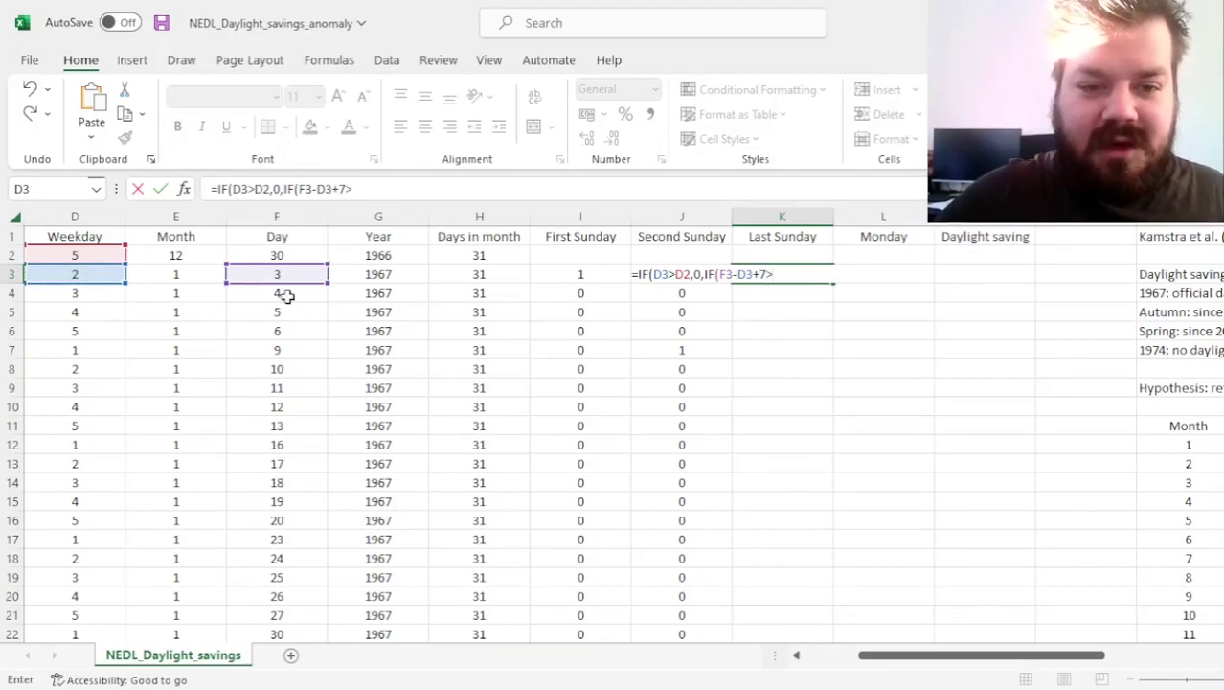
pyautogui.click(464, 279)
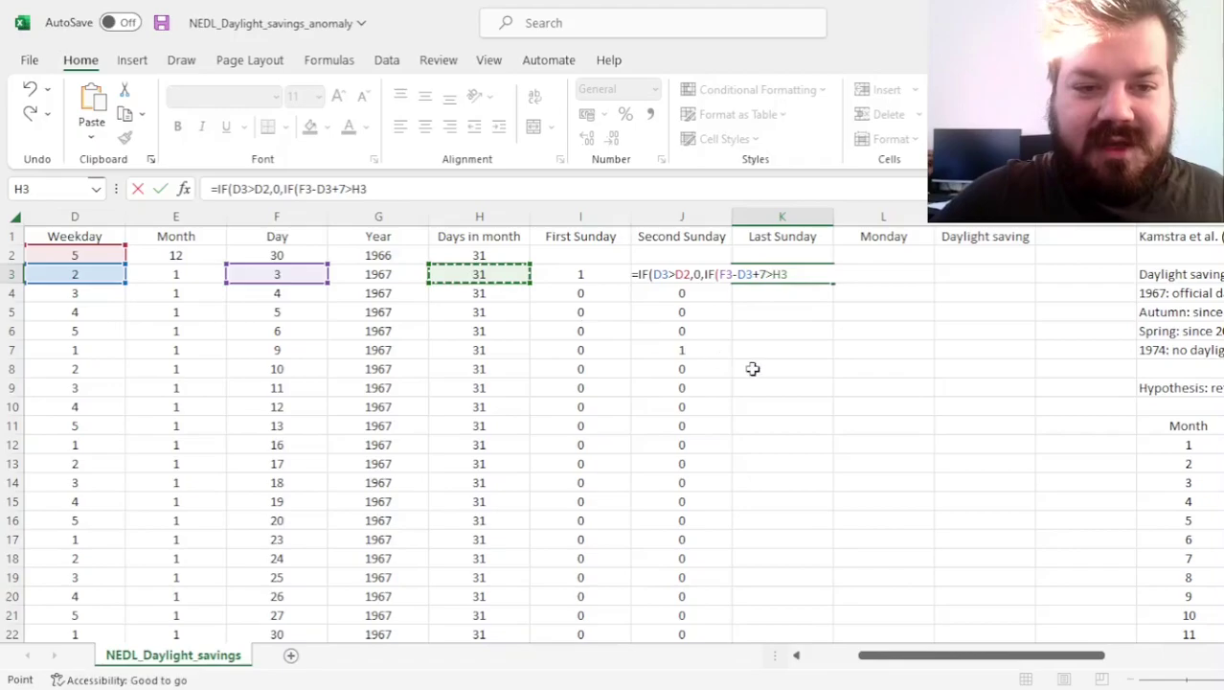
pyautogui.write(',')
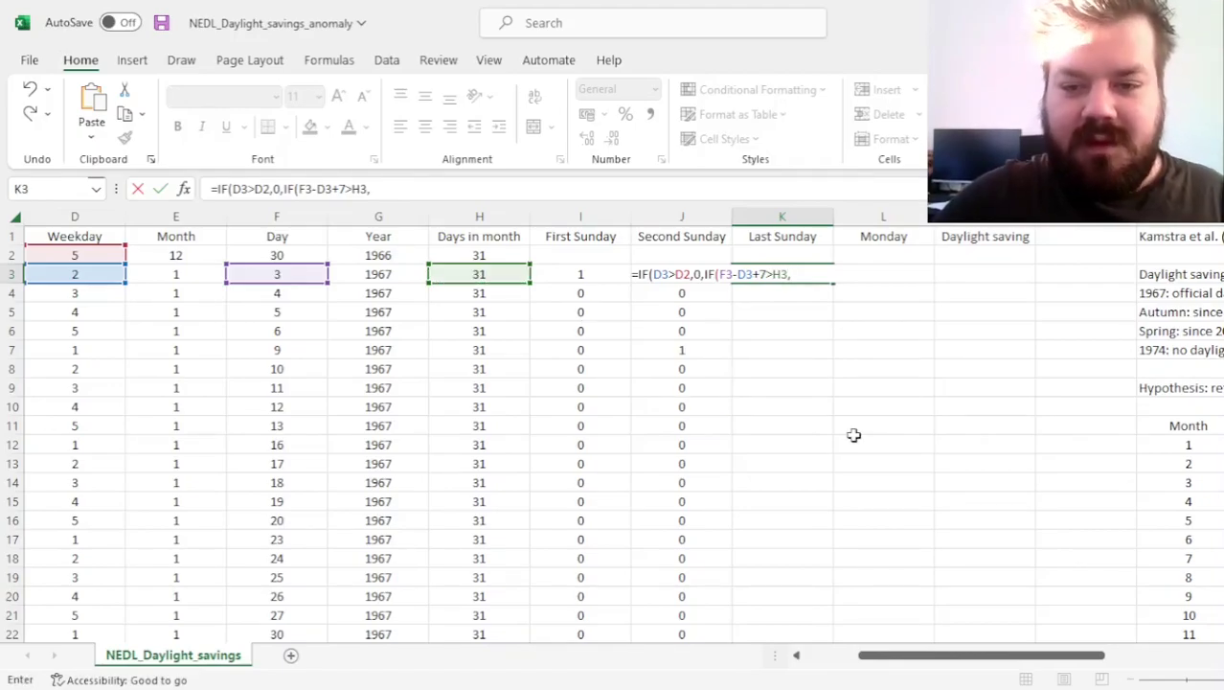
pyautogui.write('1,')
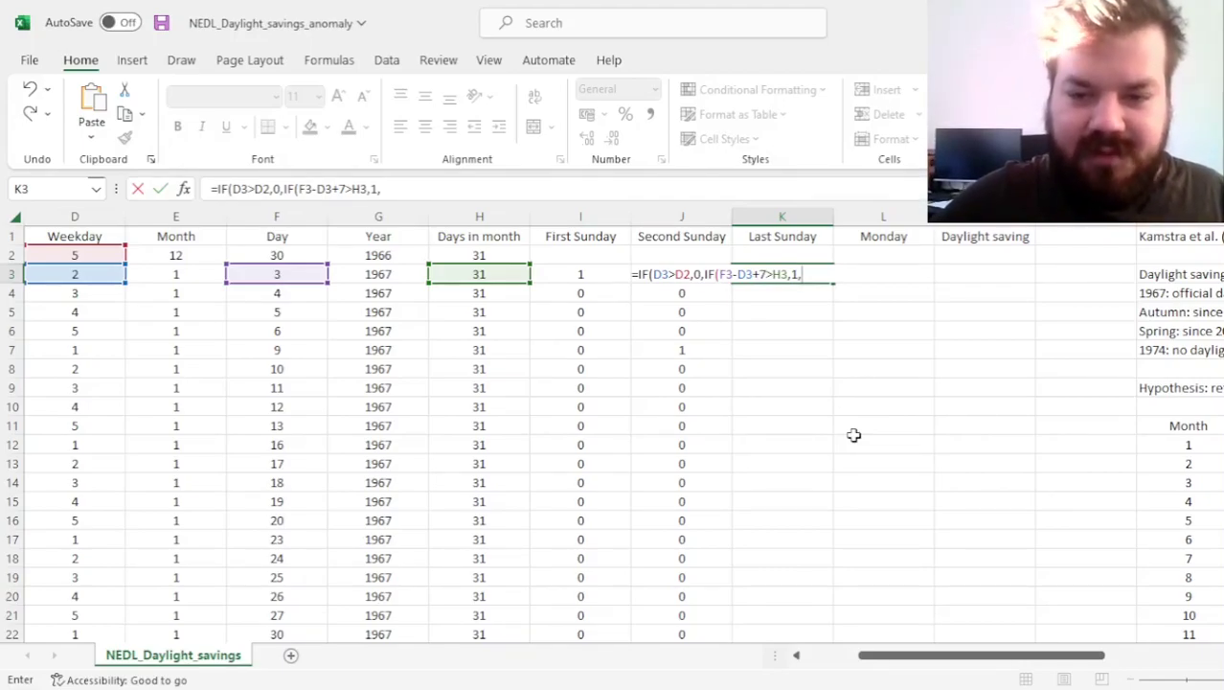
# Complete the K3 formula with IF(F3-D3<=0,1,0))) and fill it down the Last Sunday column
pyautogui.write('IF(')
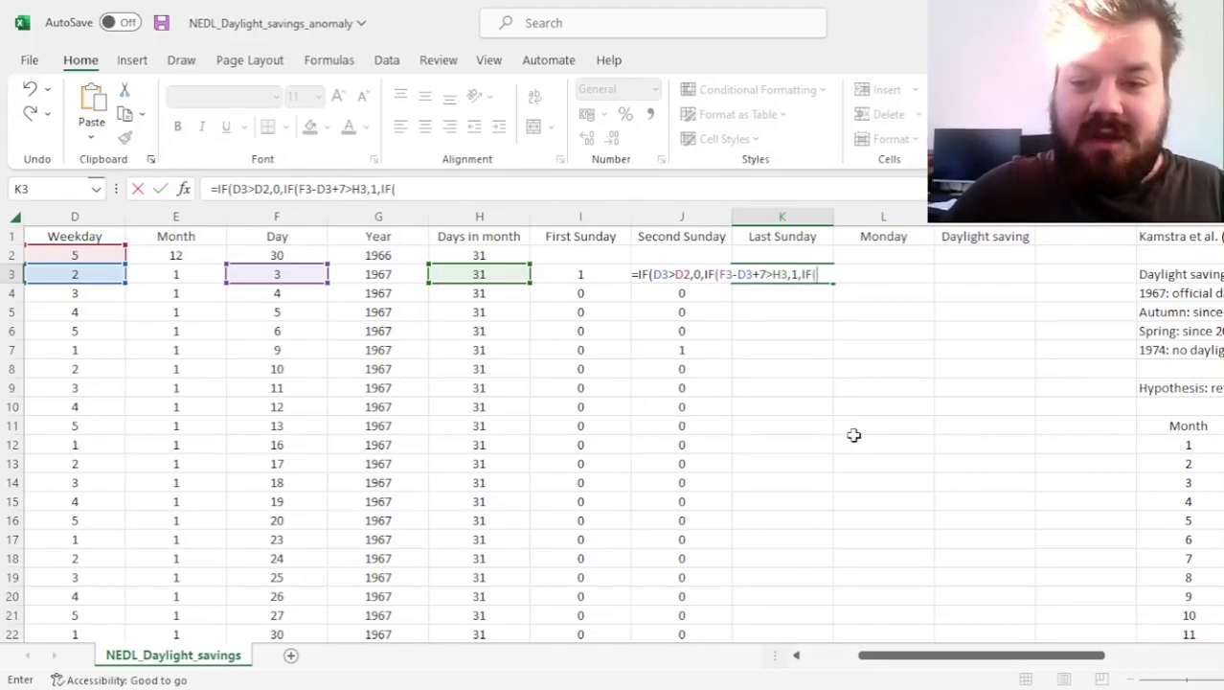
pyautogui.click(271, 273)
pyautogui.write('-')
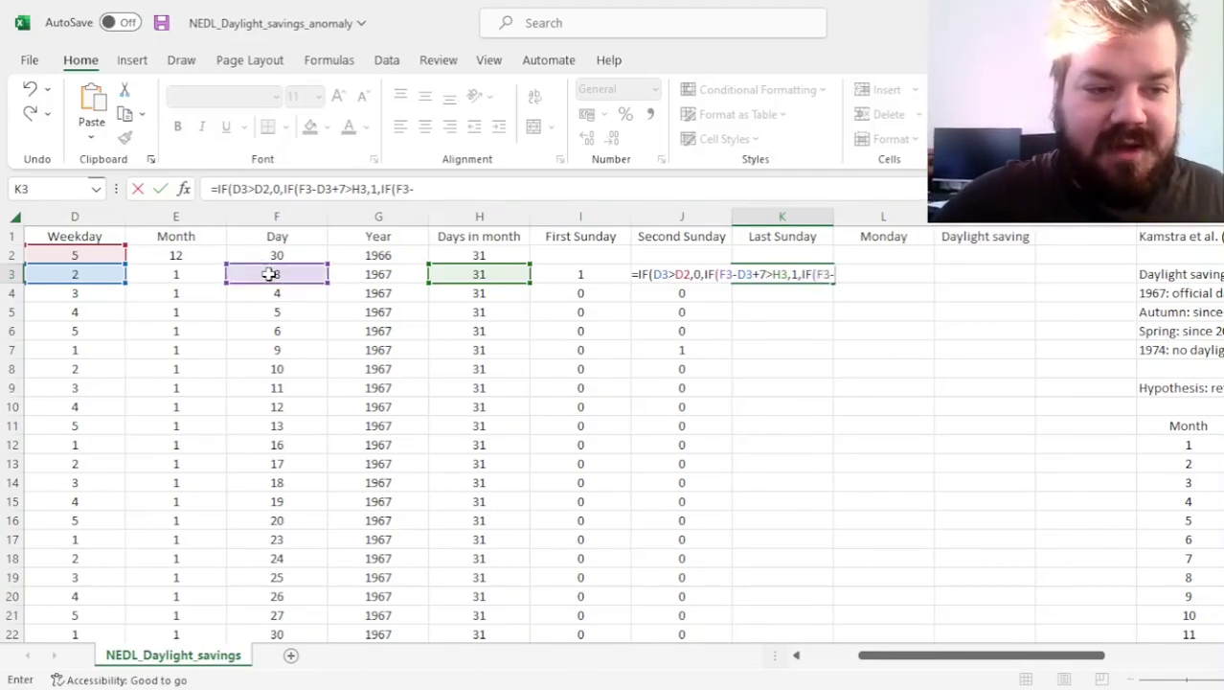
pyautogui.click(102, 274)
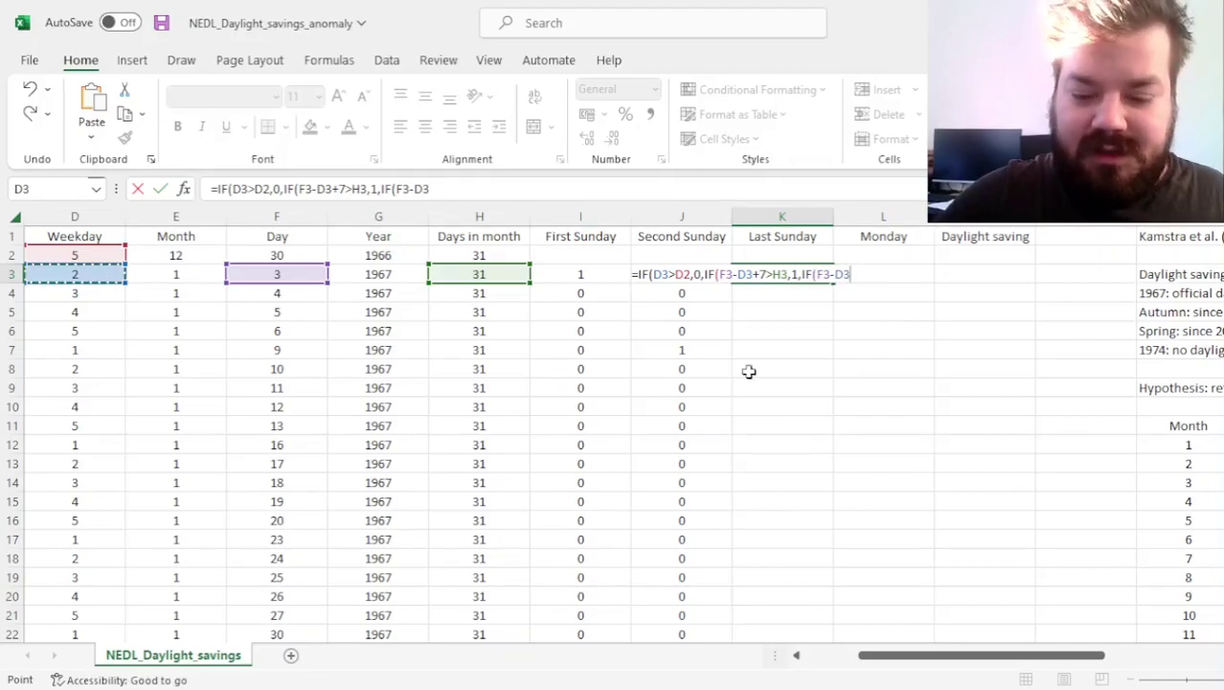
pyautogui.write('<=')
pyautogui.write('0')
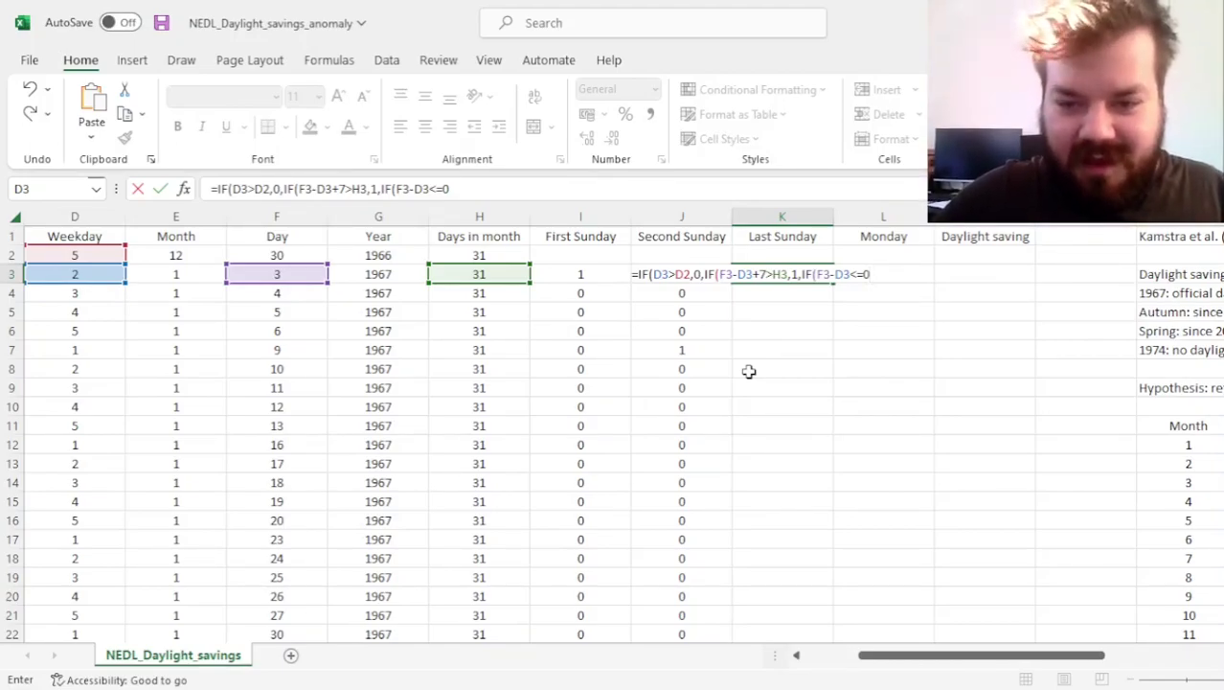
pyautogui.write(',')
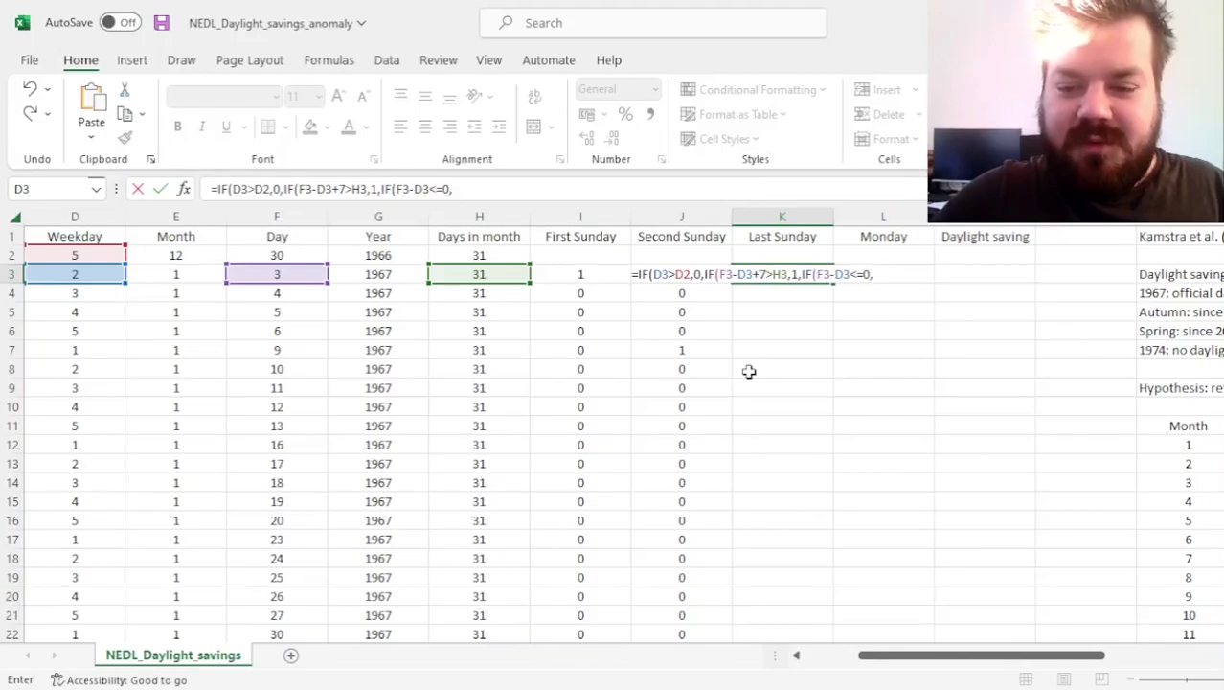
pyautogui.write('1,0))')
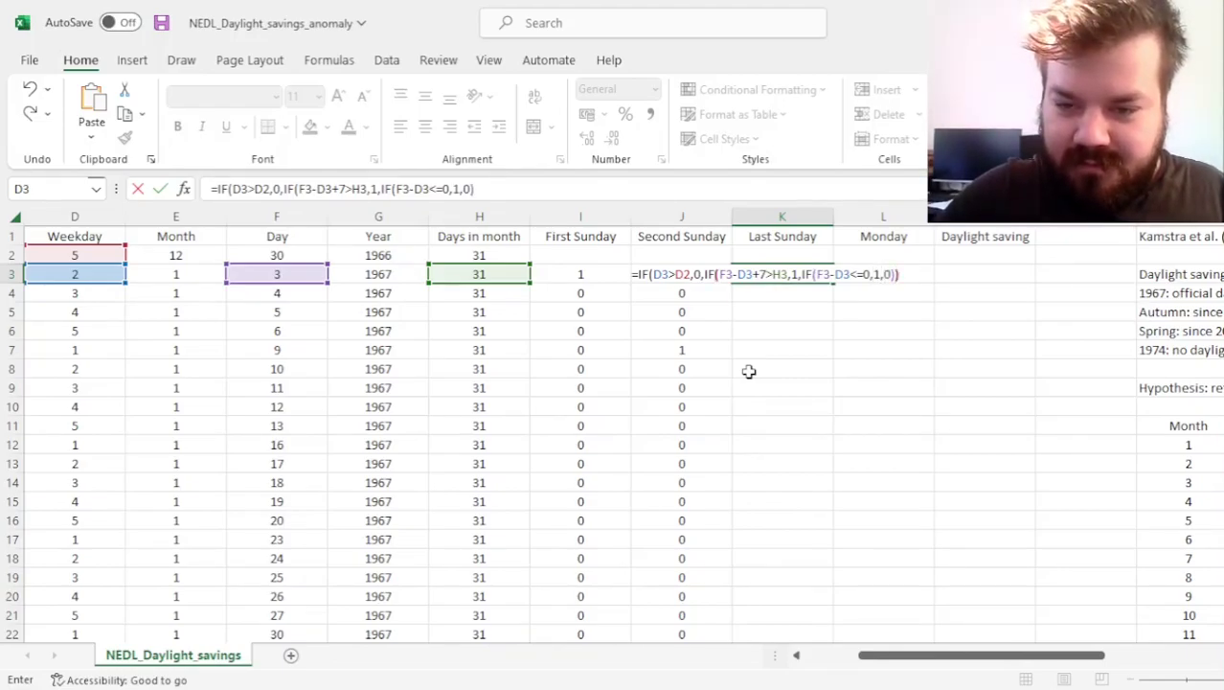
pyautogui.press('Return')
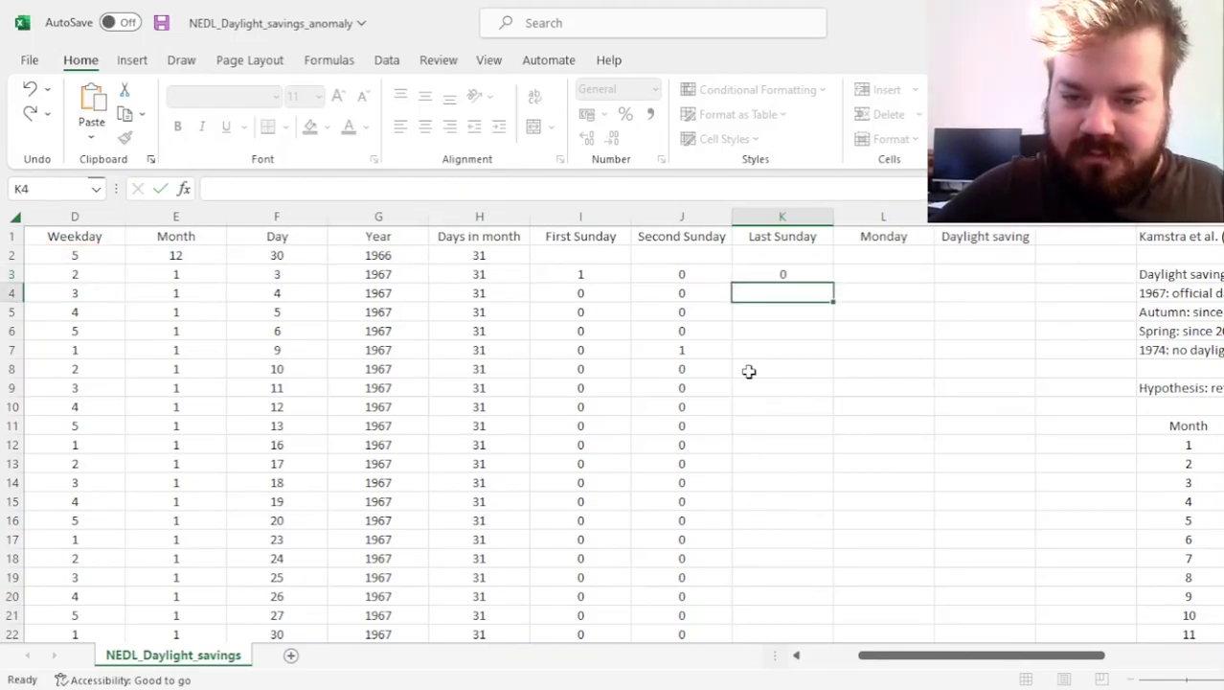
pyautogui.press('Up')
pyautogui.doubleClick(836, 282)
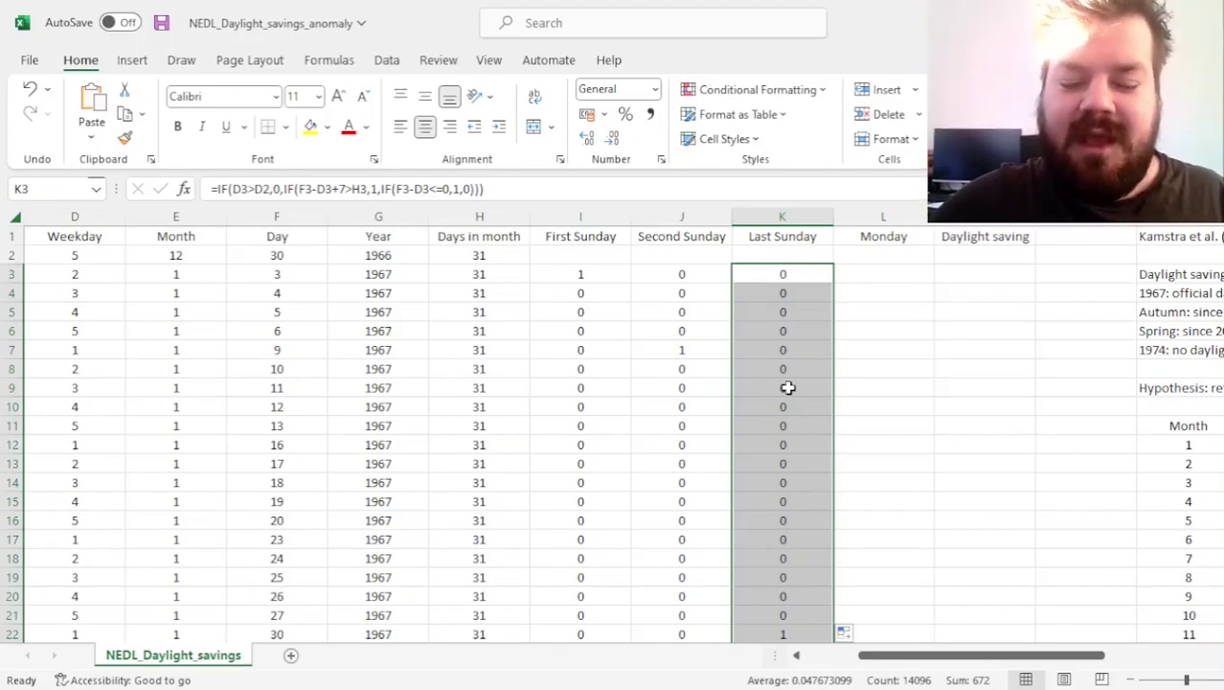
# Enter =IF(D3=1,1,0) in L3 to flag Mondays and fill it down the Monday column
pyautogui.click(889, 274)
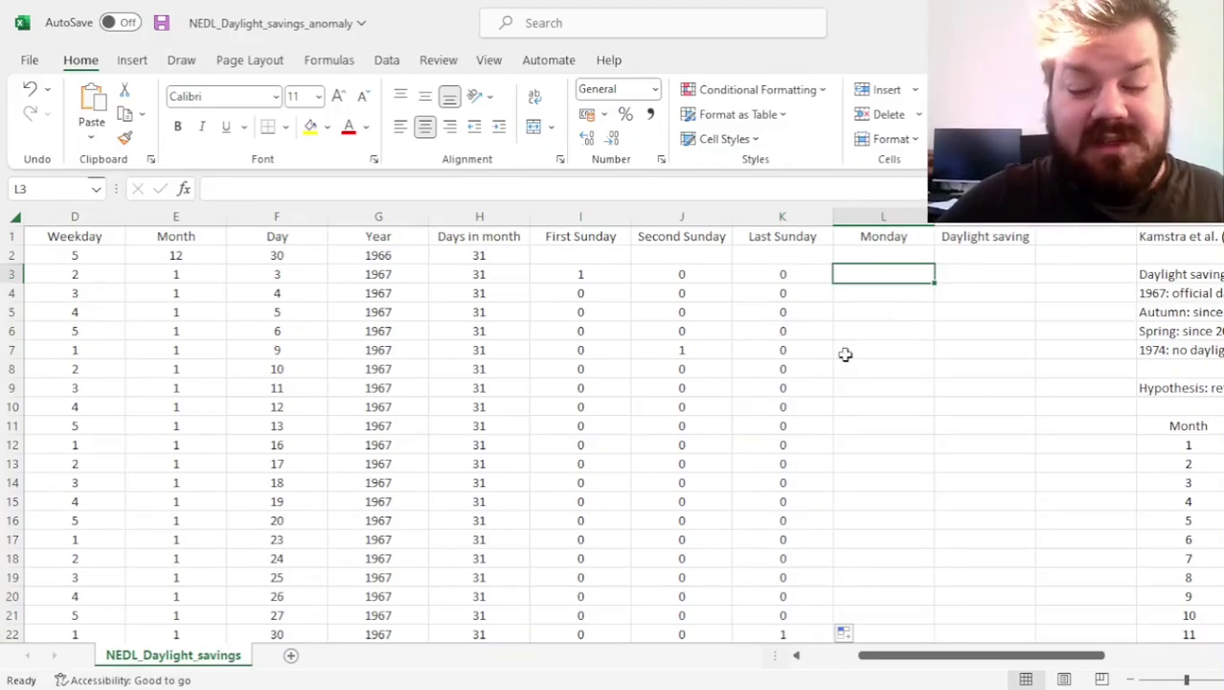
pyautogui.write('=')
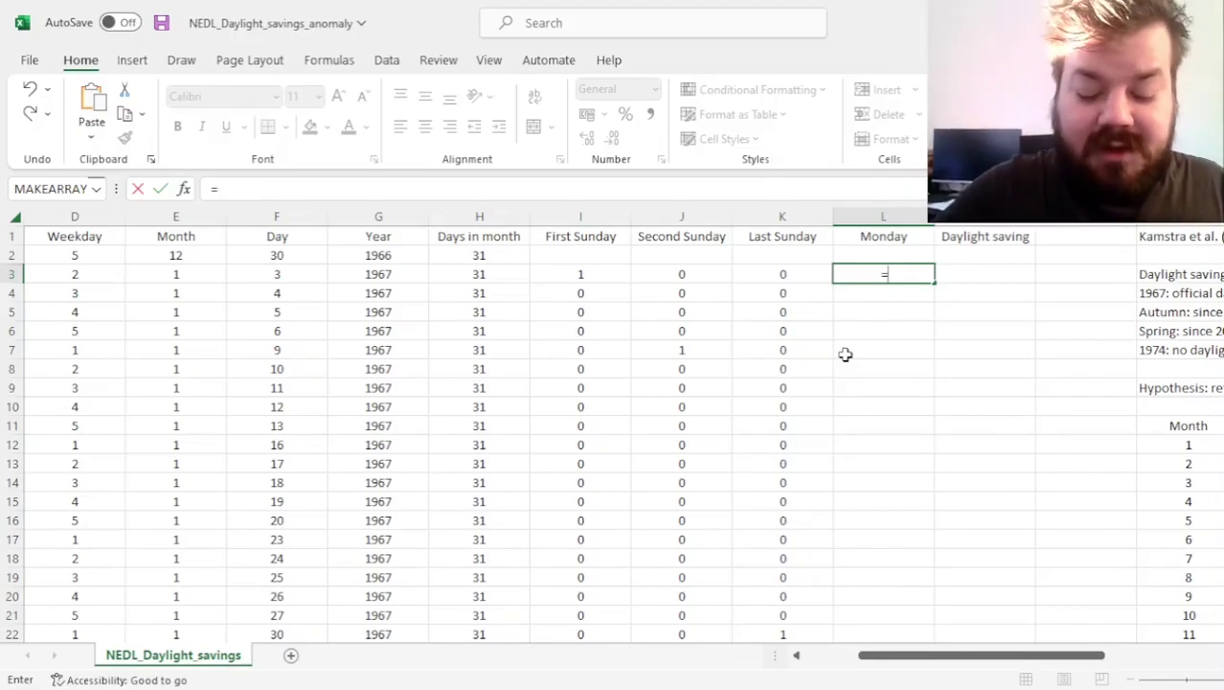
pyautogui.write('IF(')
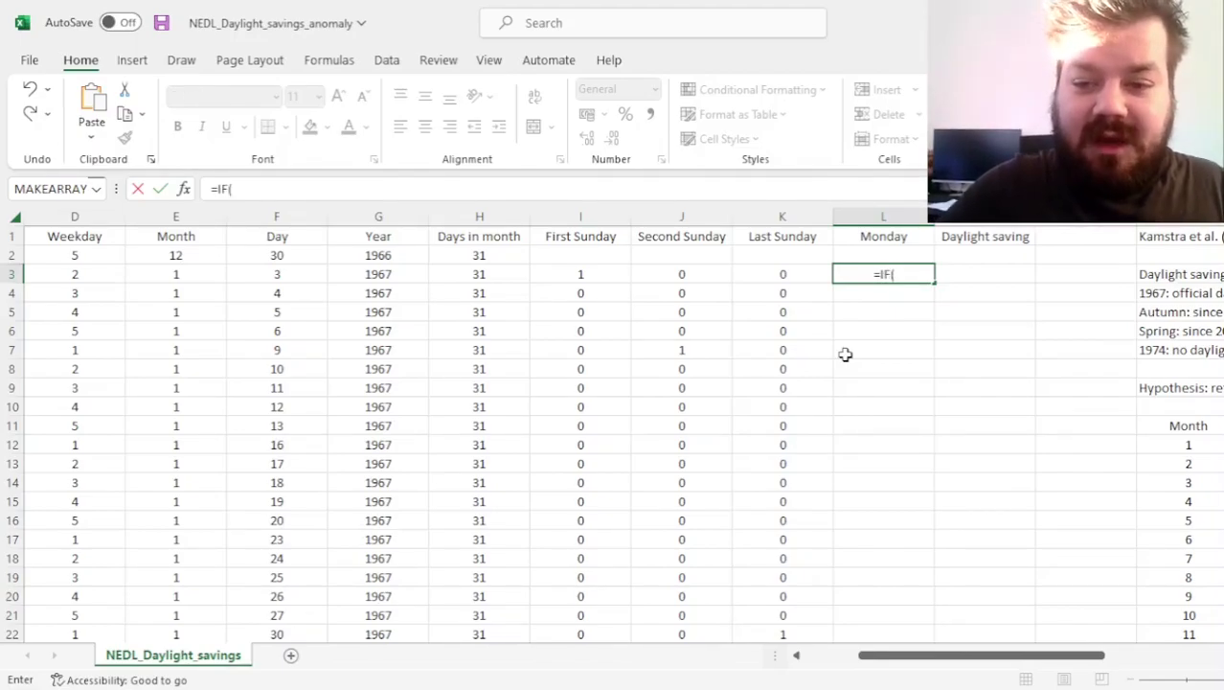
pyautogui.hscroll(-3, 709, 336)
pyautogui.click(326, 274)
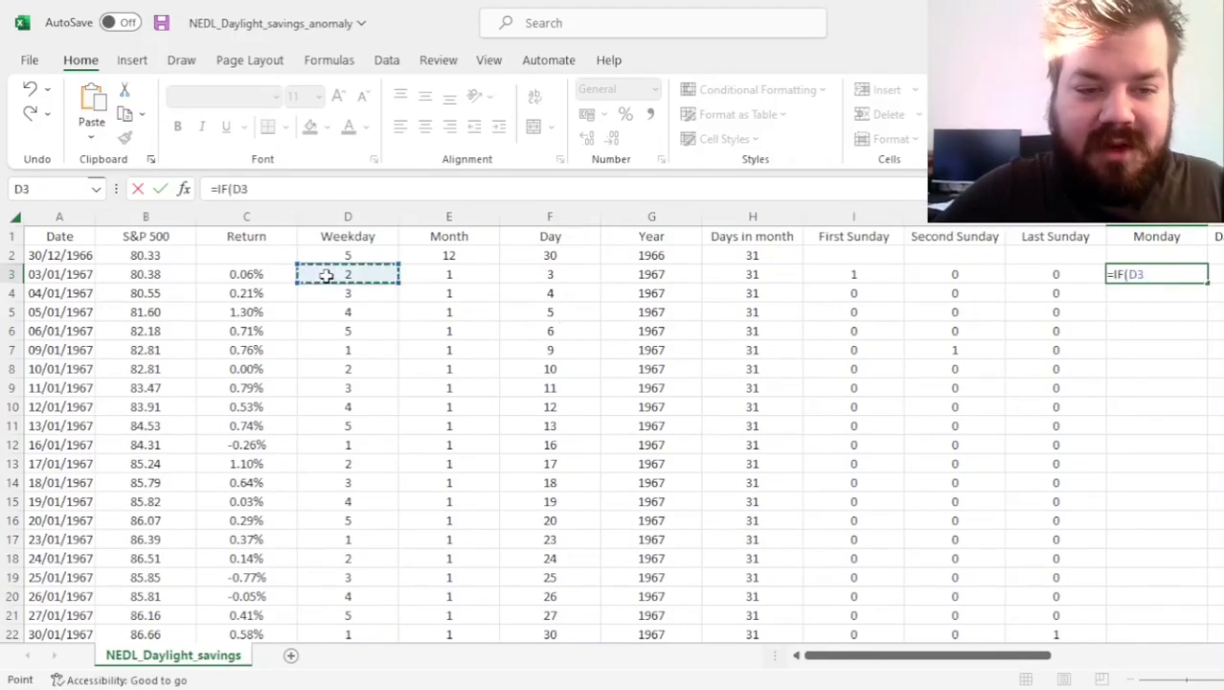
pyautogui.write('=1,1,')
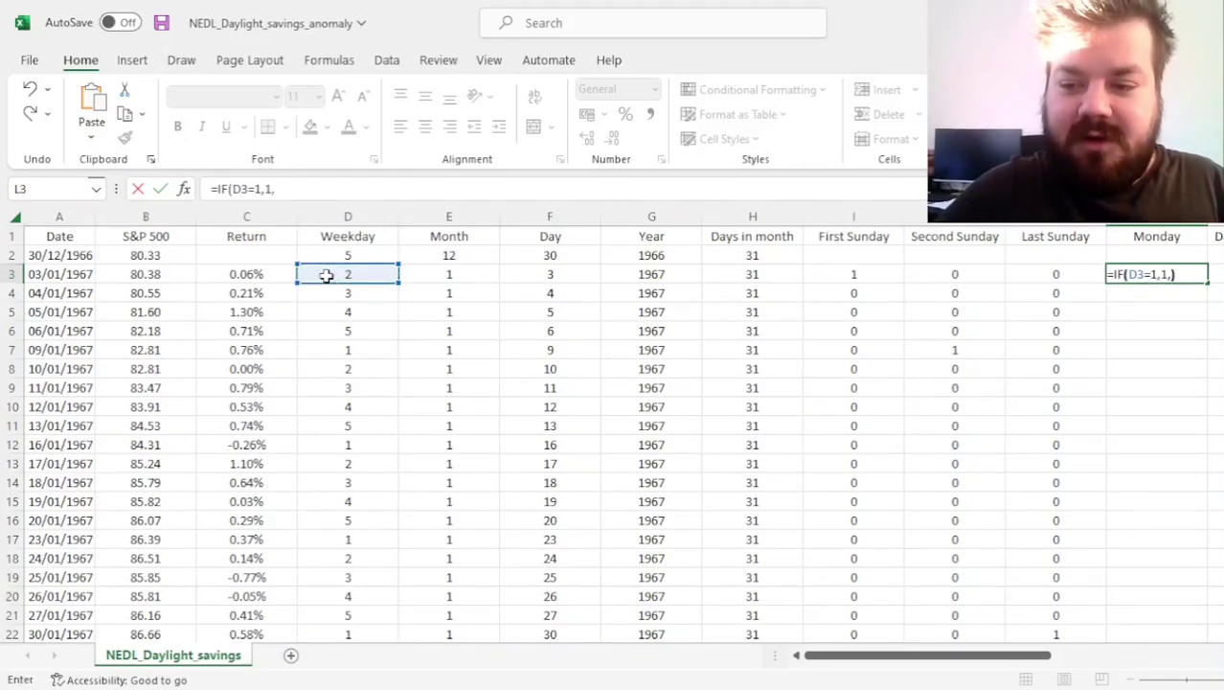
pyautogui.write('0)')
pyautogui.press('Return')
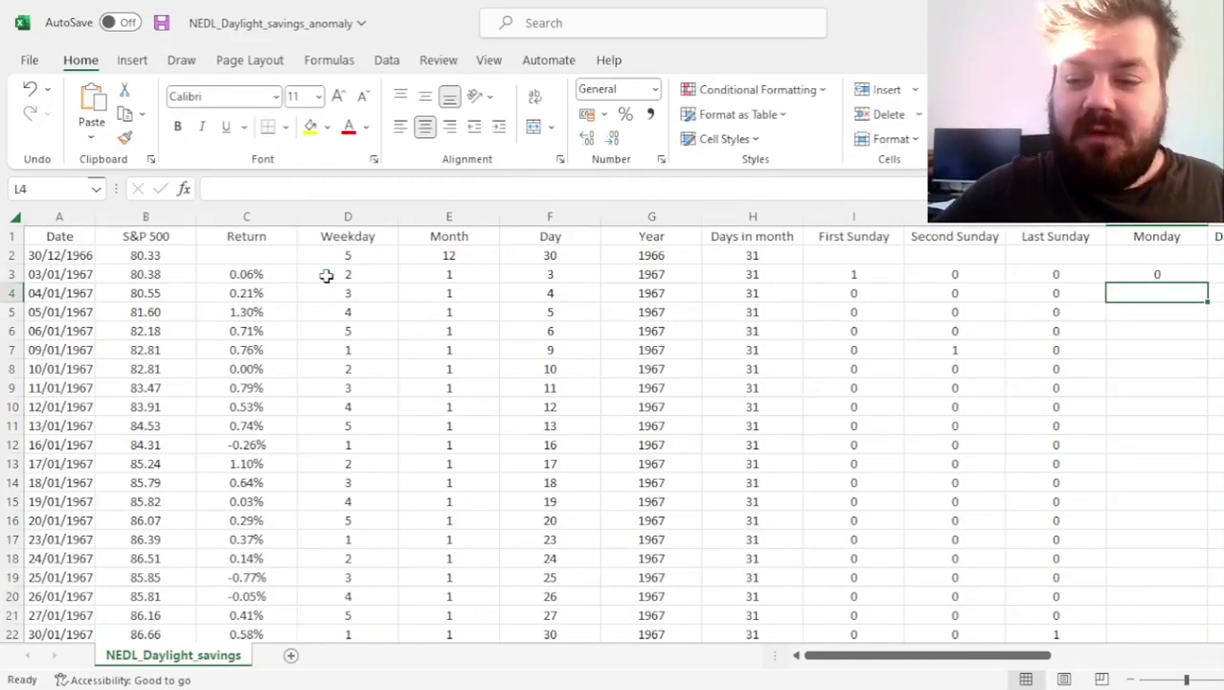
pyautogui.press('Up')
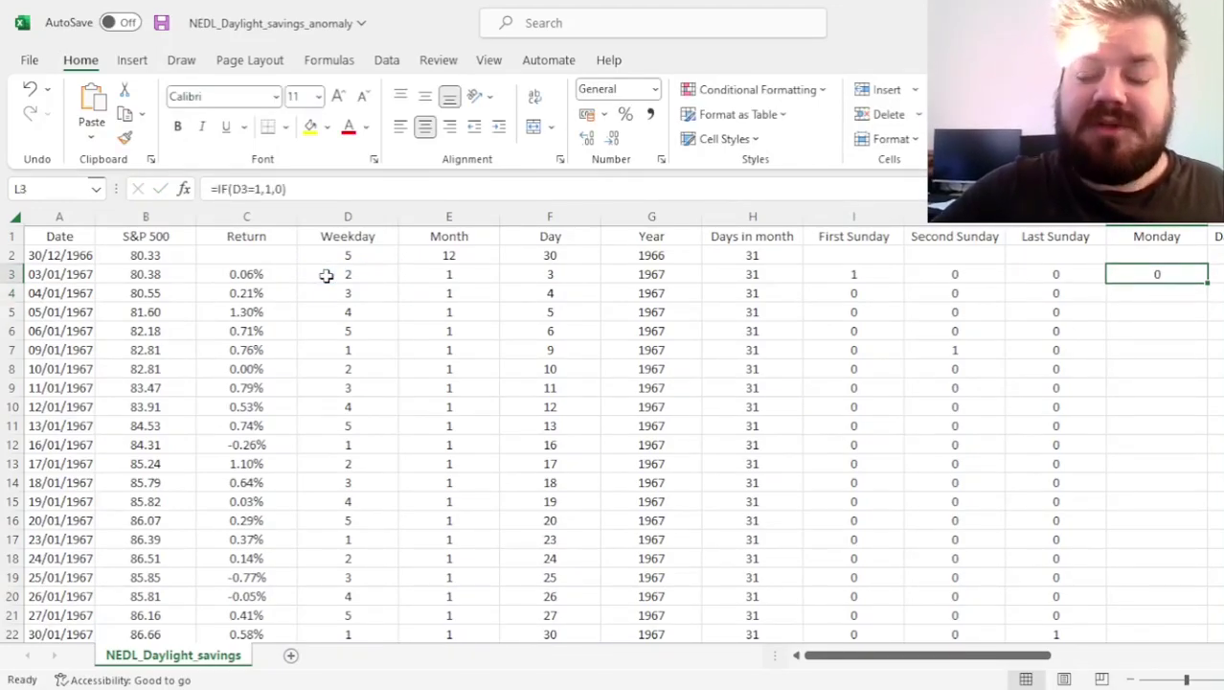
pyautogui.doubleClick(1207, 282)
pyautogui.hscroll(3, 1102, 308)
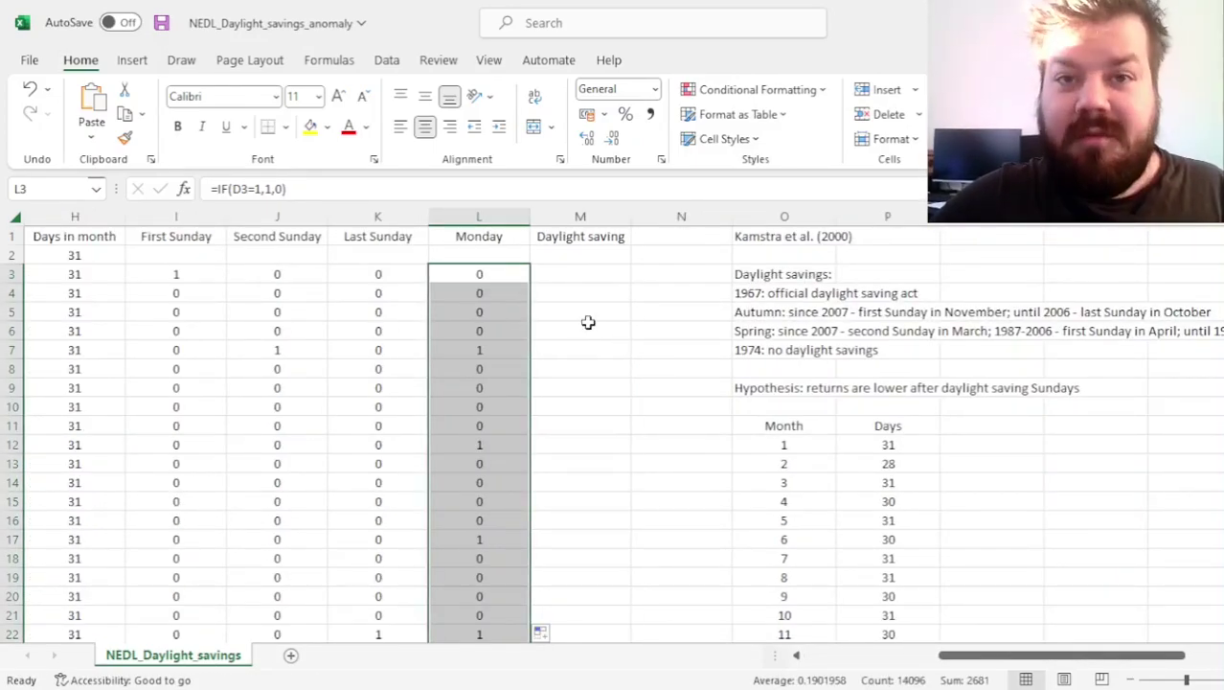
# Start the Daylight saving formula in M3 with =IF(G3=1974,0, to give zero for the year 1974
pyautogui.click(565, 272)
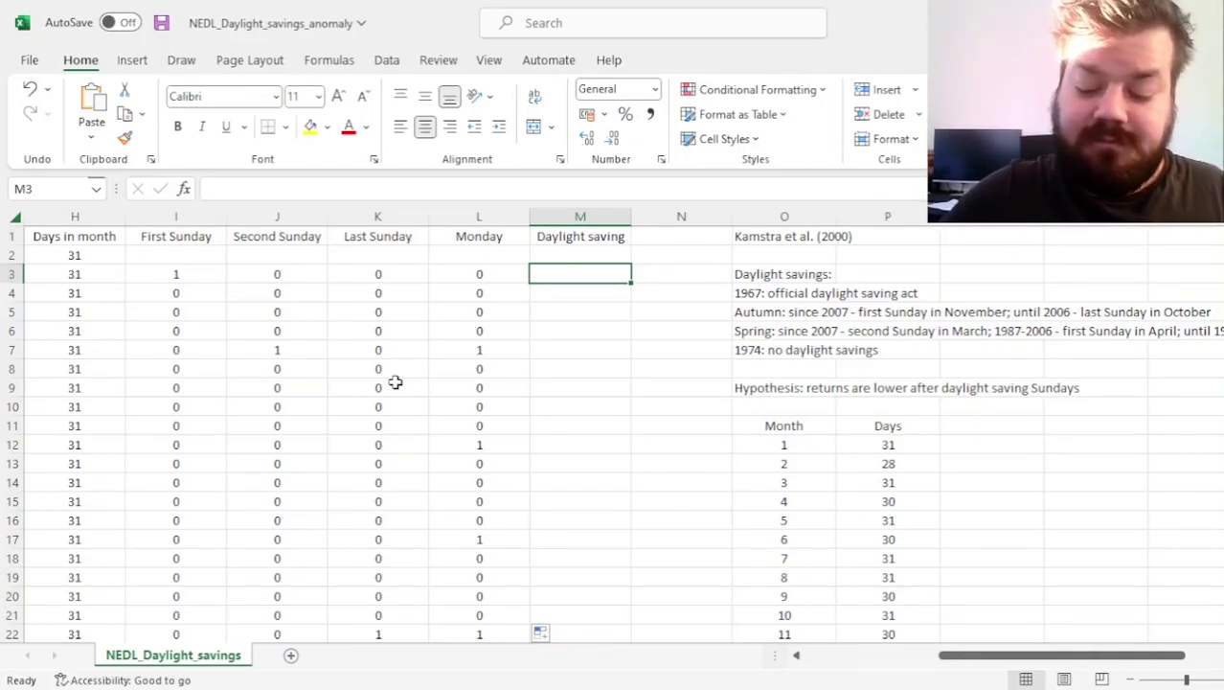
pyautogui.write('=')
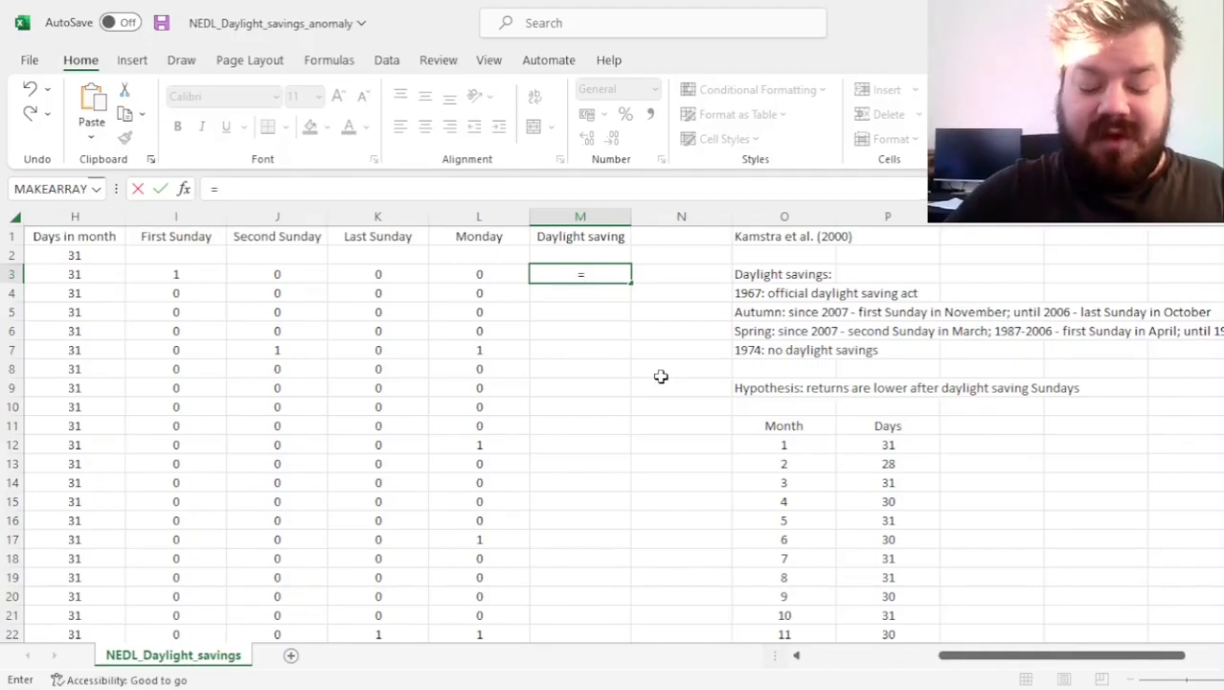
pyautogui.write('IF(')
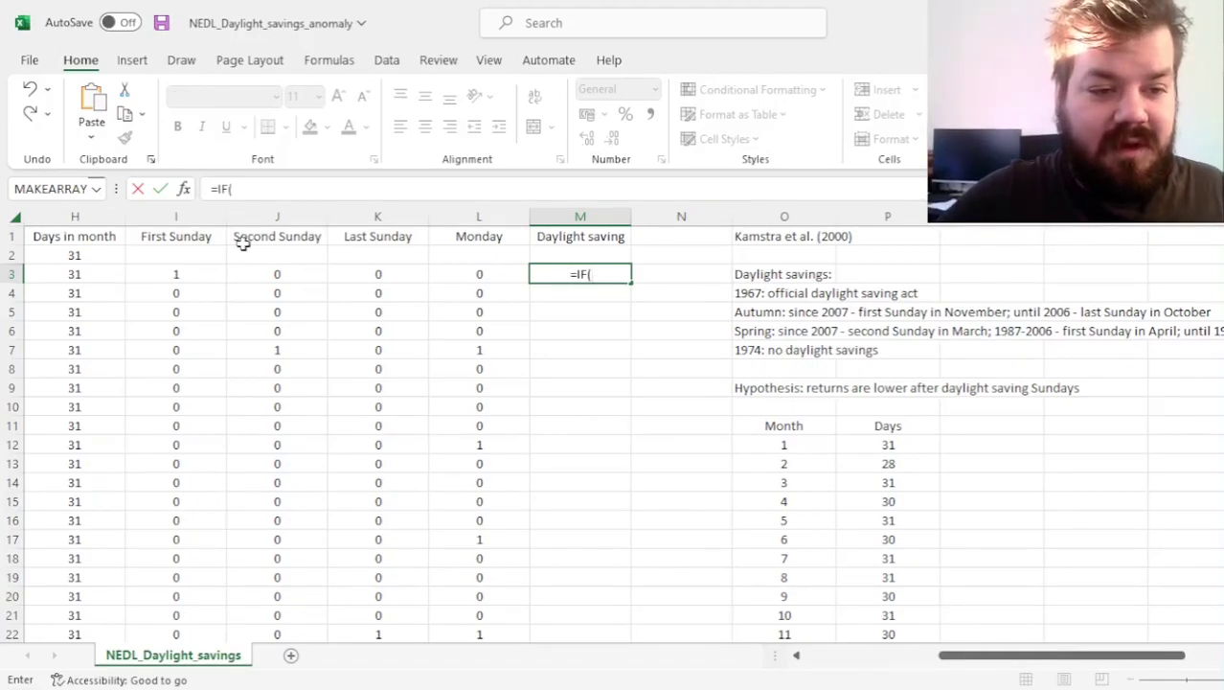
pyautogui.hscroll(-5, 423, 318)
pyautogui.click(480, 276)
pyautogui.write('=')
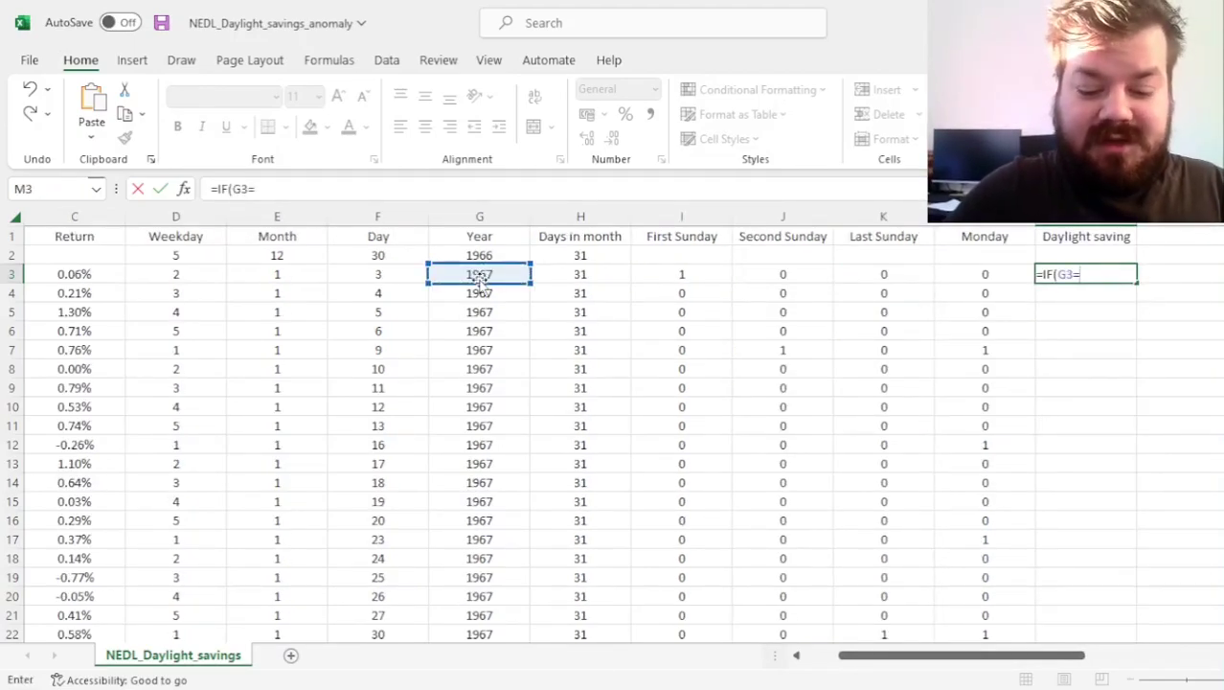
pyautogui.write('1974,')
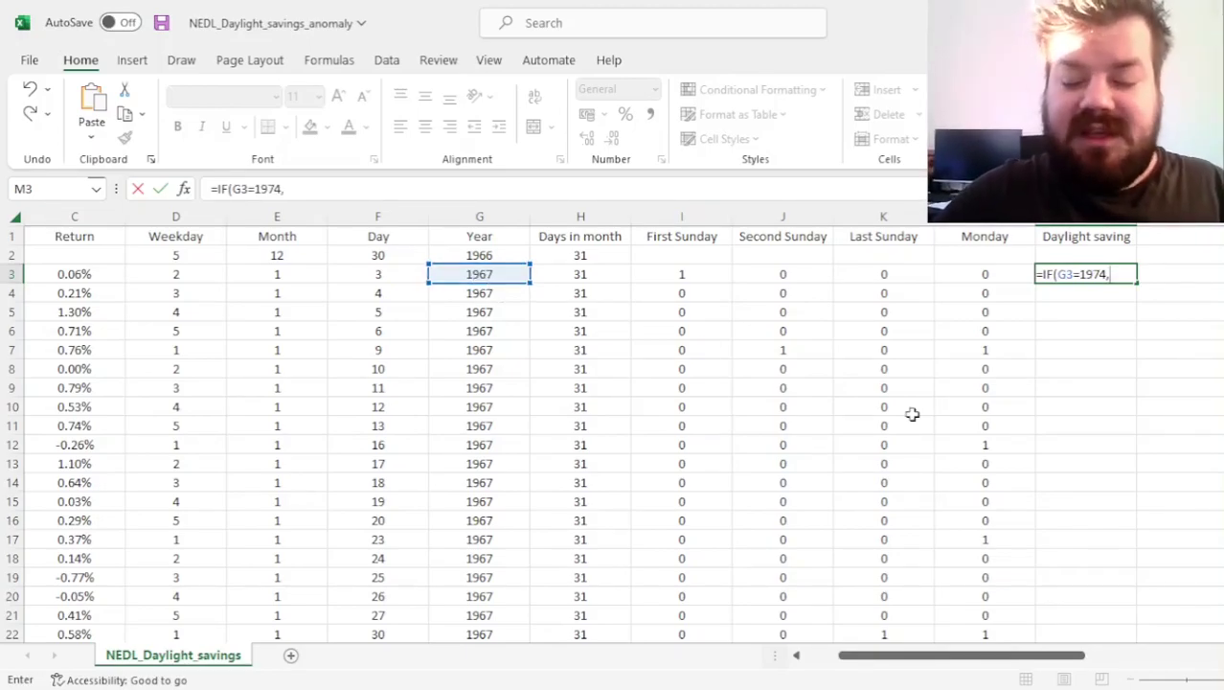
pyautogui.hscroll(5, 914, 415)
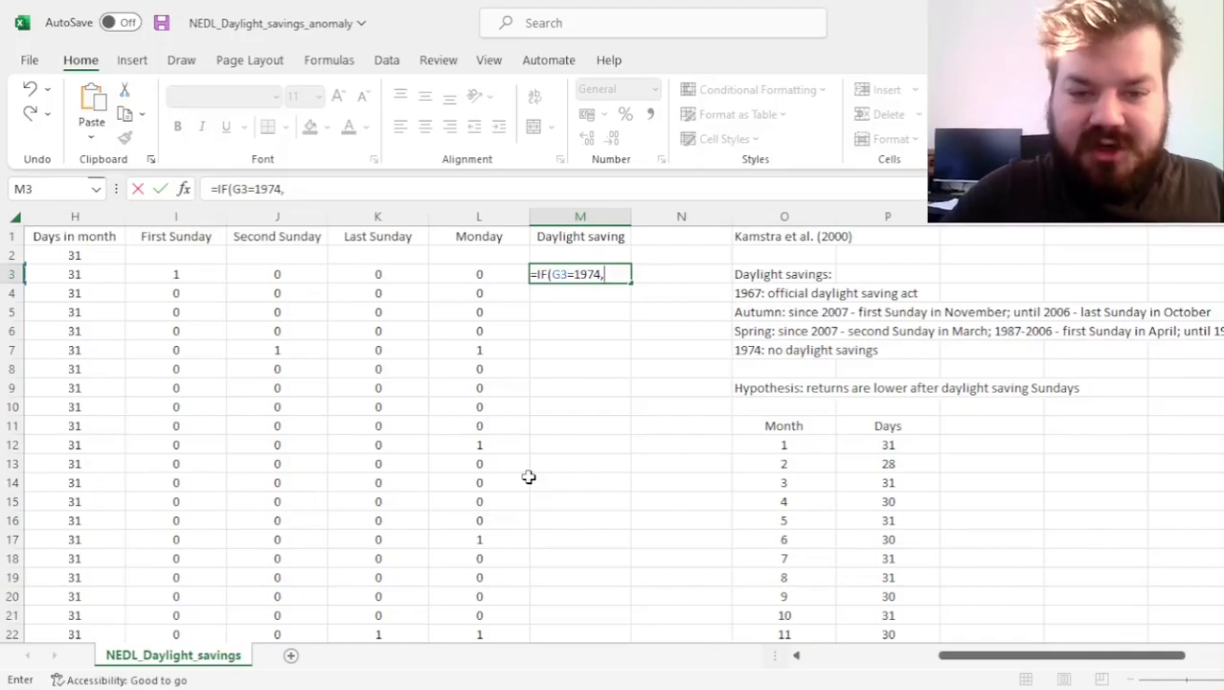
pyautogui.write('0,')
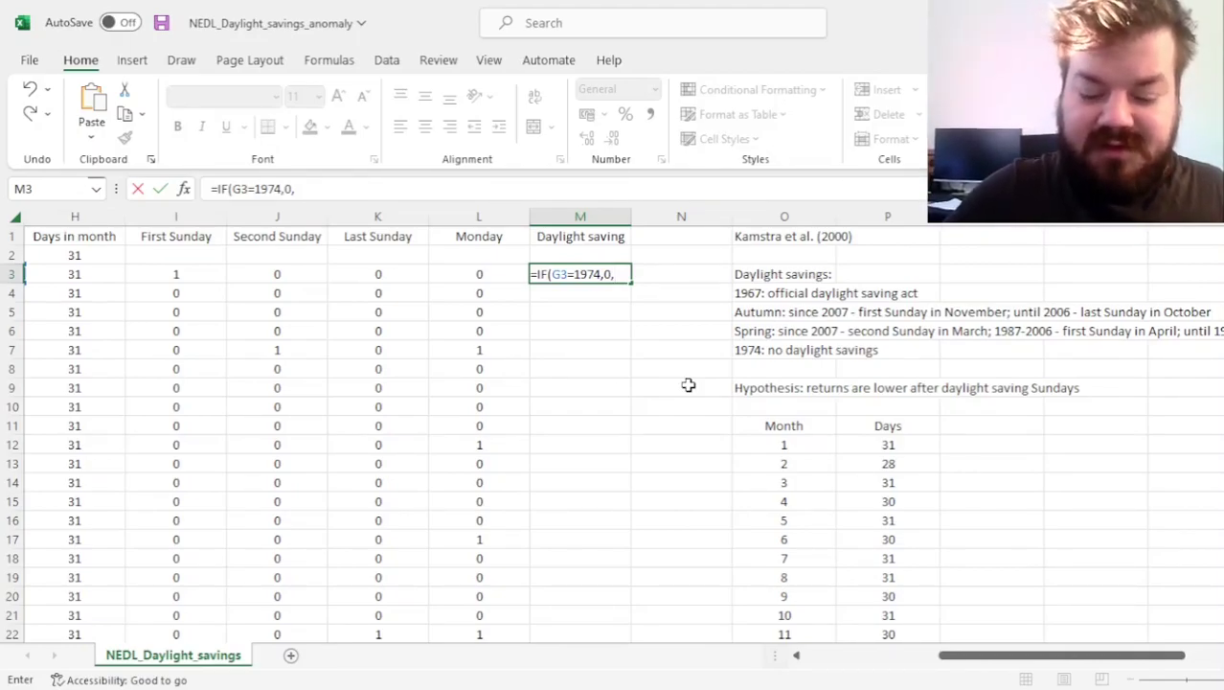
# Continue the M3 formula with (G3>=2007)*(I3=1)*(E3=11) to flag the first Sunday in November since 2007
pyautogui.write('(')
pyautogui.hscroll(-3, 153, 317)
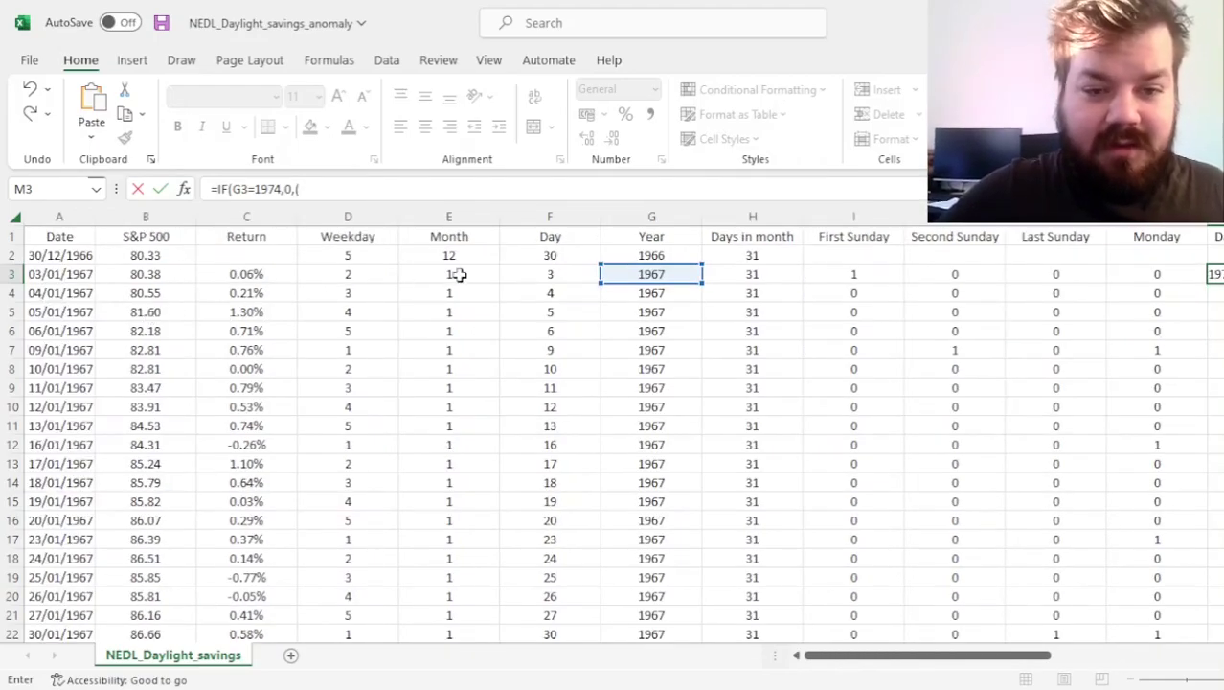
pyautogui.click(638, 275)
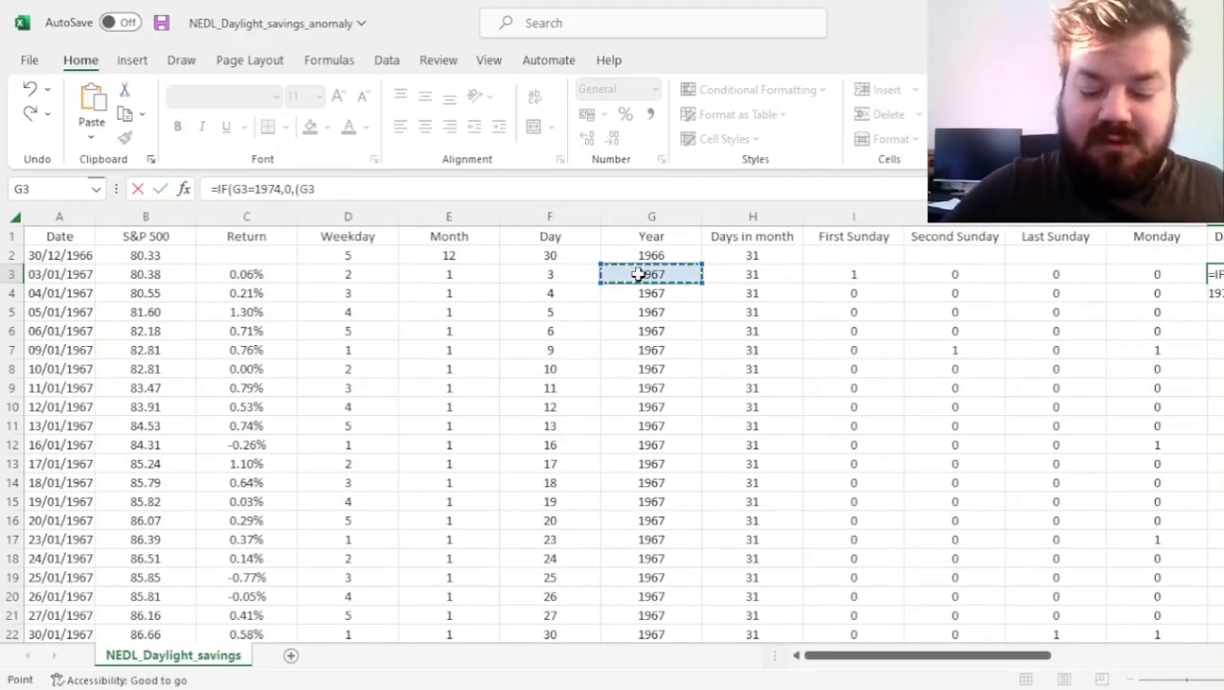
pyautogui.write('>=2007)*')
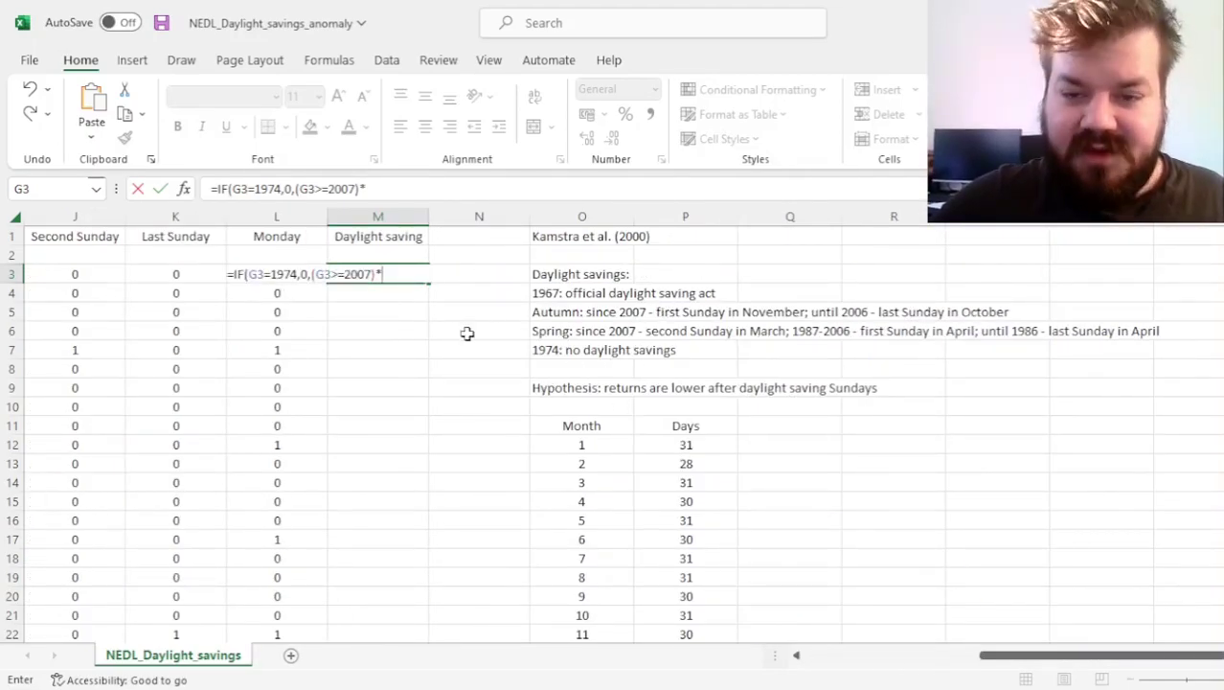
pyautogui.hscroll(-3, 435, 465)
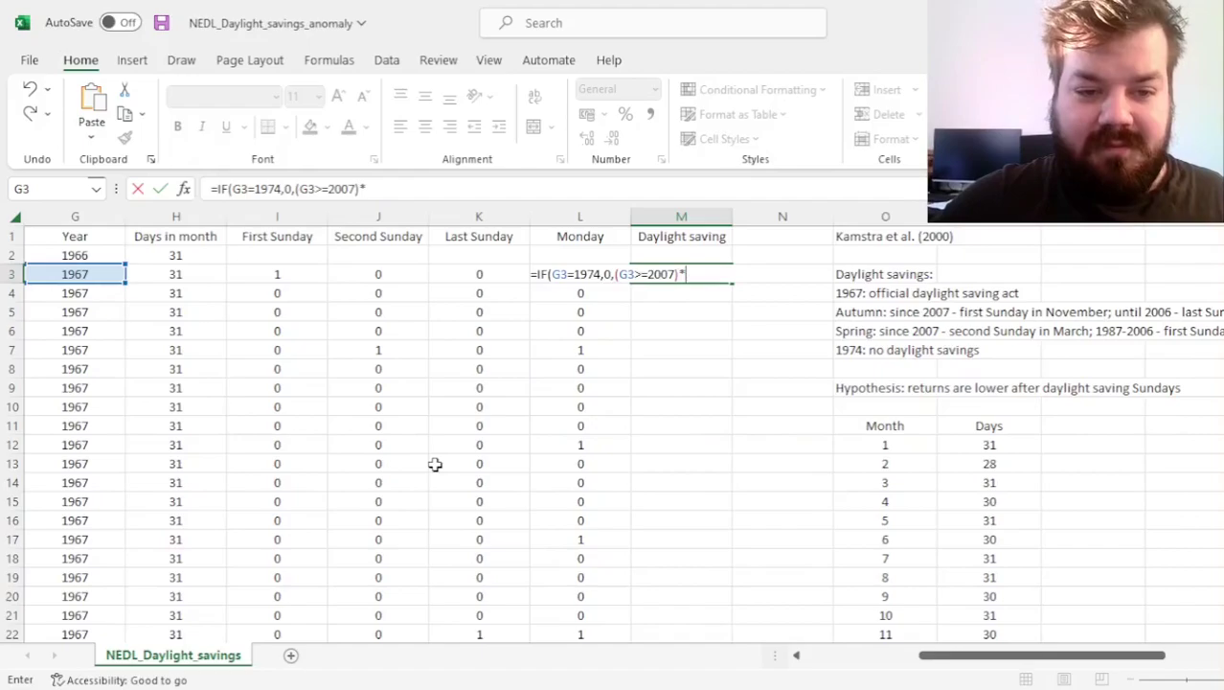
pyautogui.write('(')
pyautogui.click(304, 273)
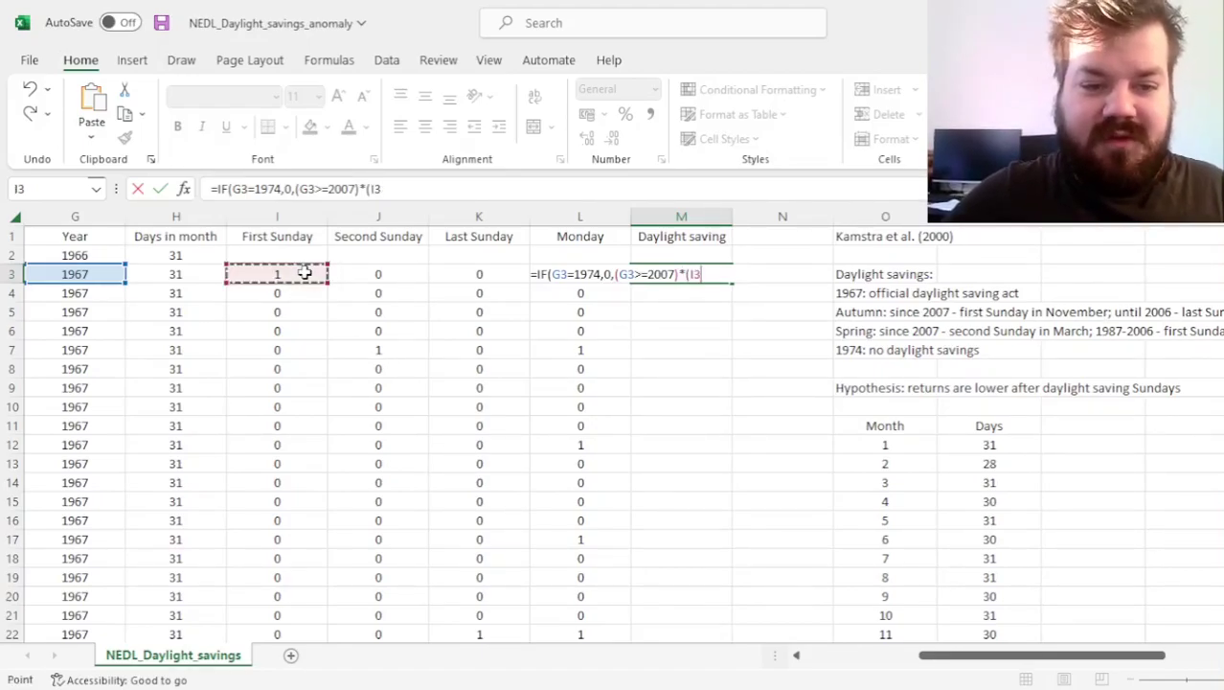
pyautogui.write('=1)*')
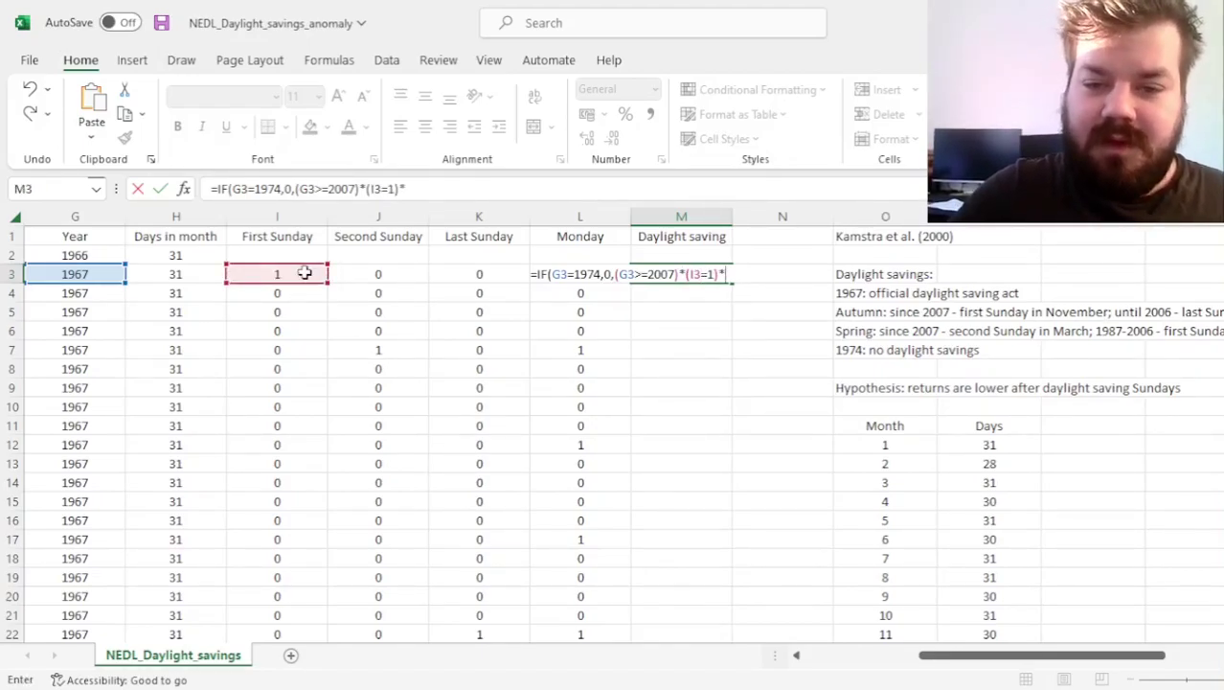
pyautogui.write('(')
pyautogui.hscroll(-3, 252, 353)
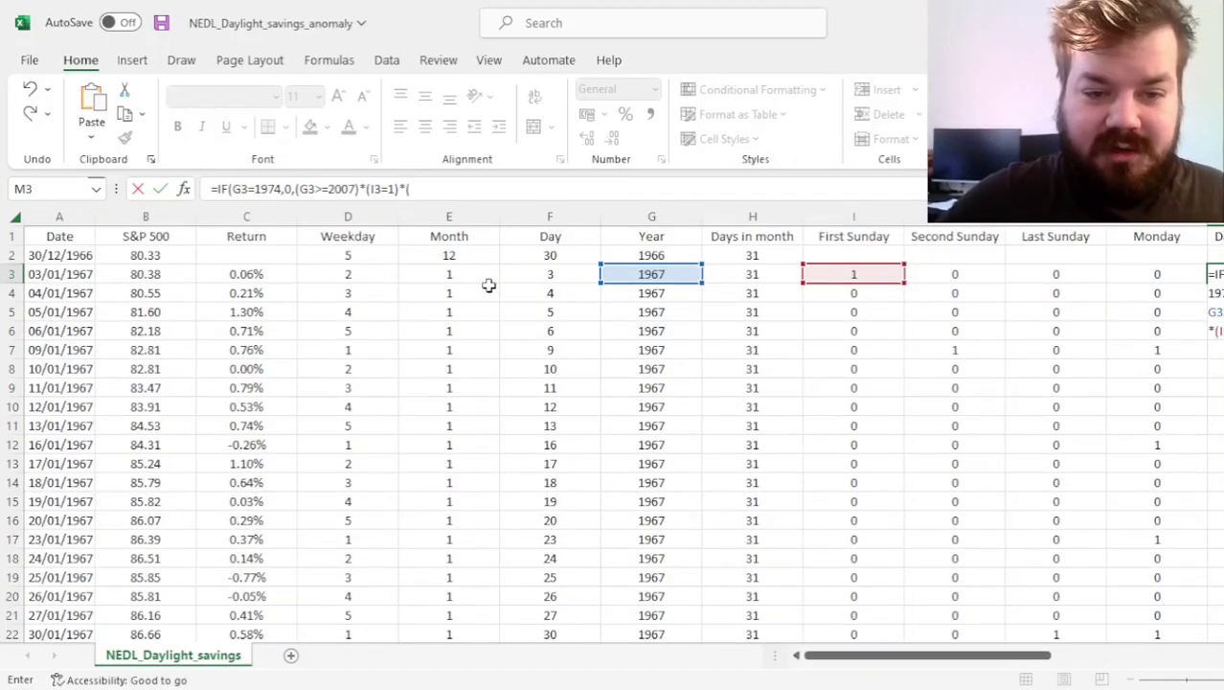
pyautogui.click(450, 275)
pyautogui.write('=11)')
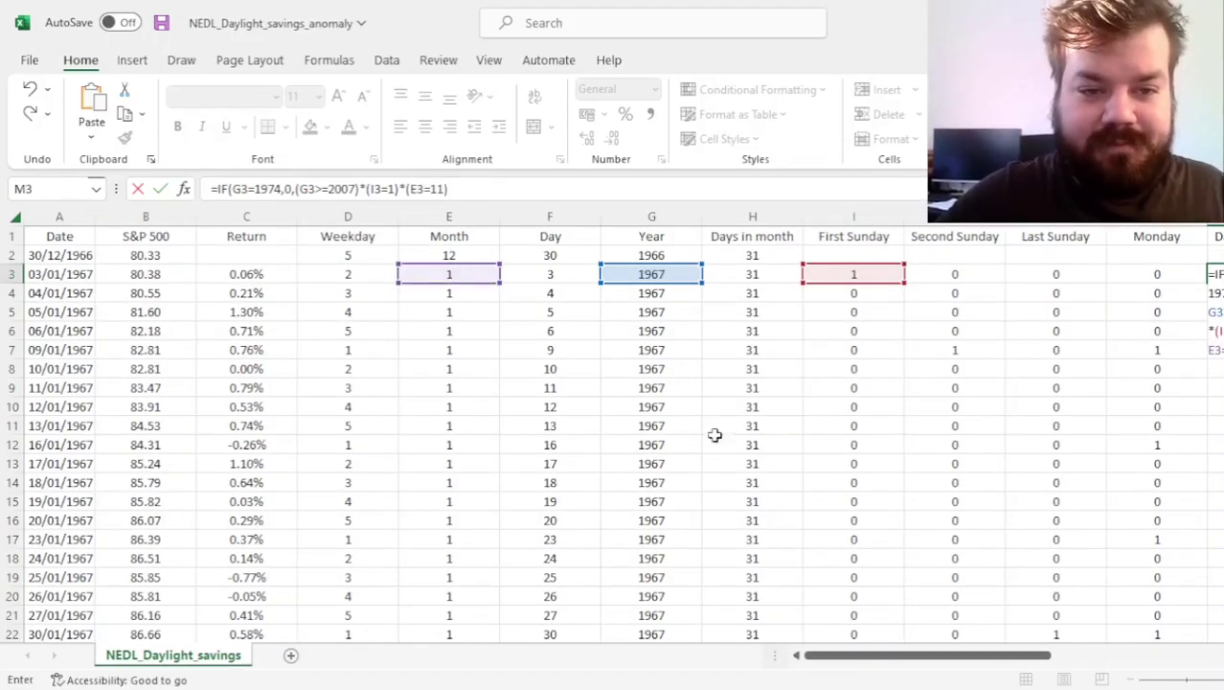
# Add + (G3<=2006)*(K3=1)*(E3=10) to the M3 formula to flag the last Sunday in October until 2006
pyautogui.hscroll(4, 715, 435)
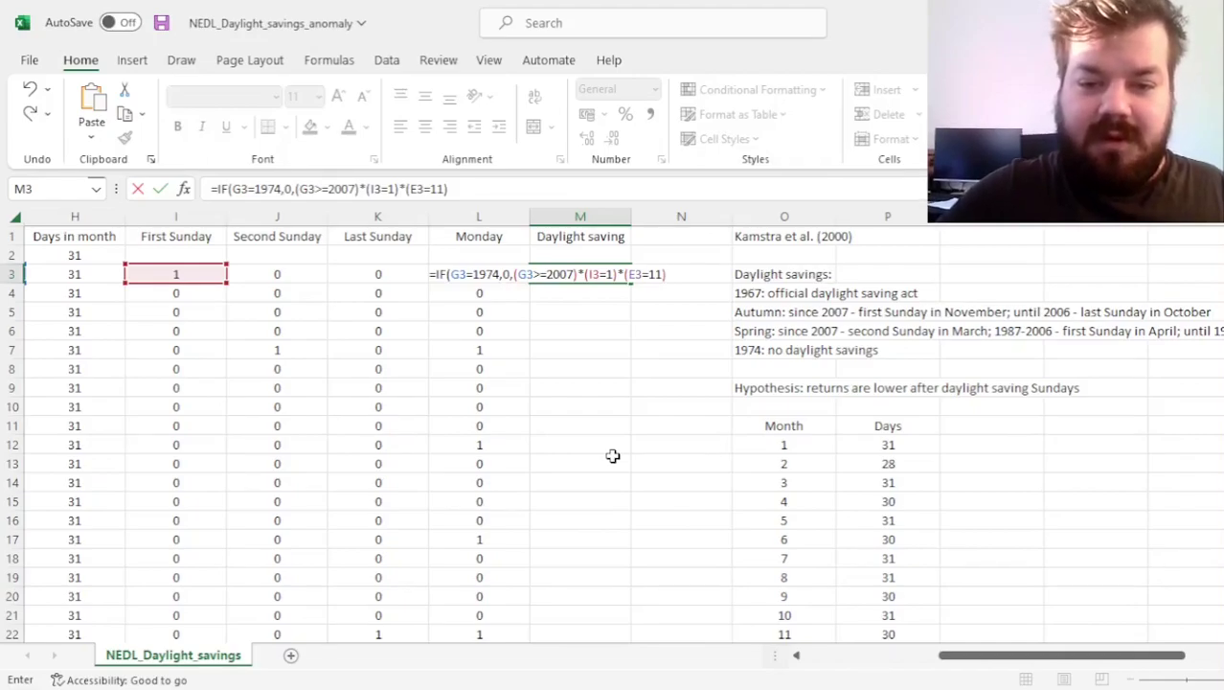
pyautogui.write('+')
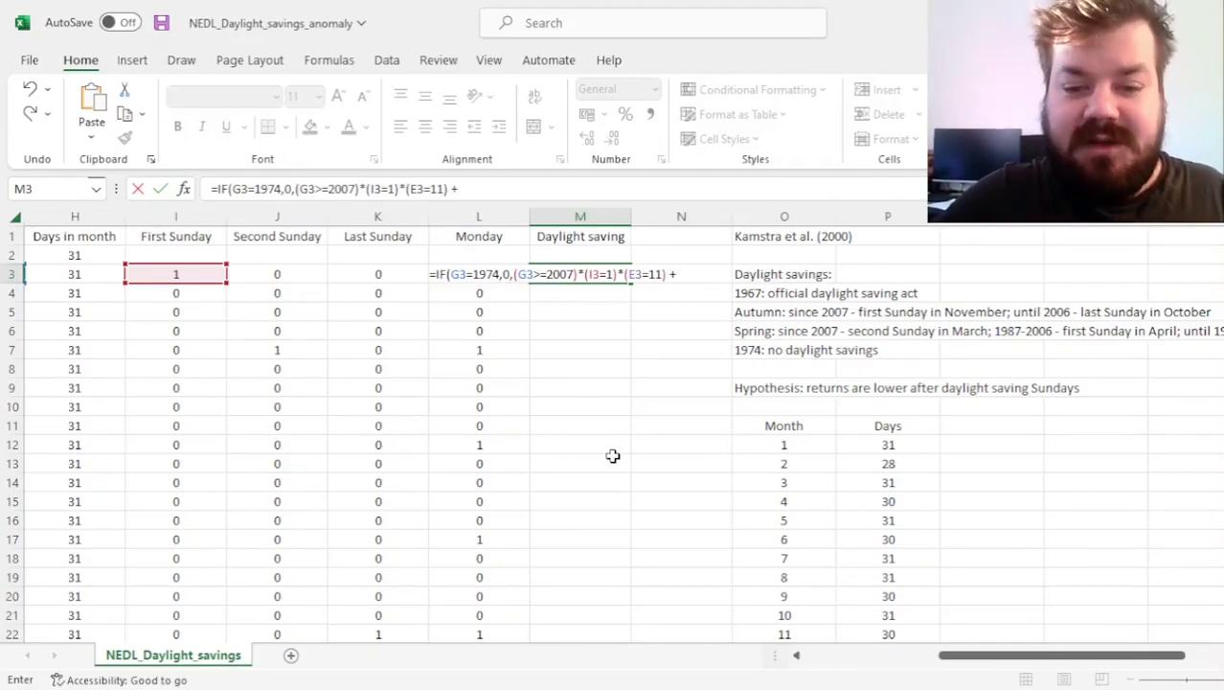
pyautogui.write(' (G3')
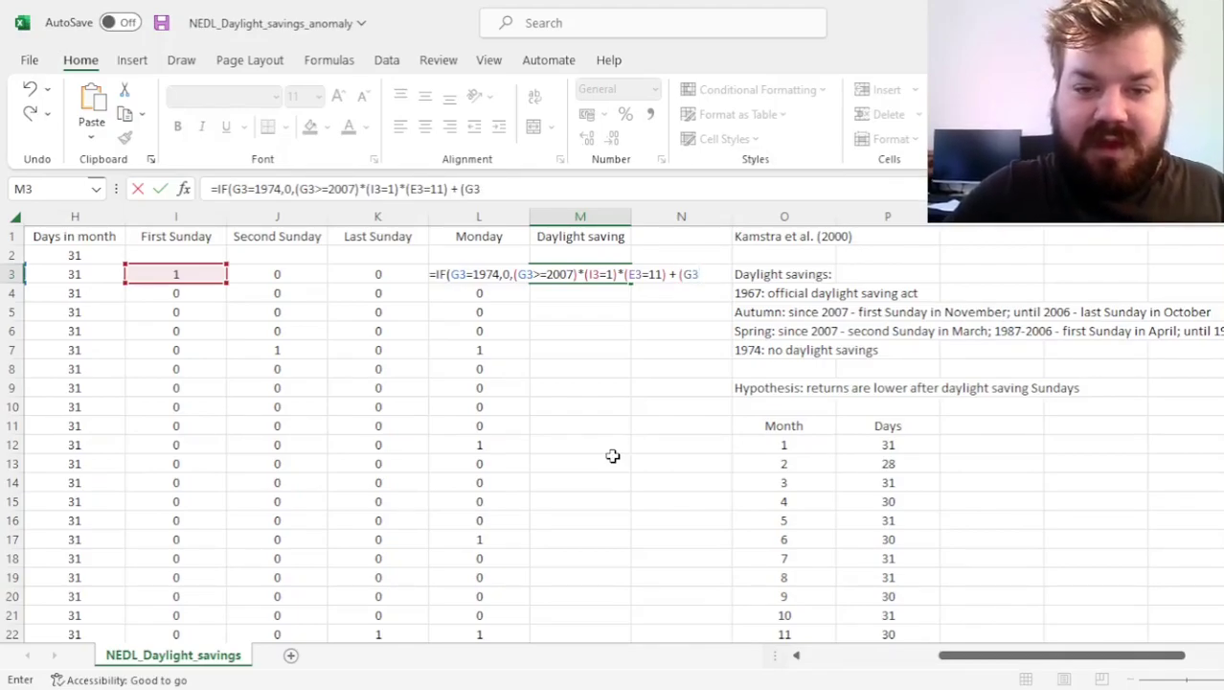
pyautogui.write('<=2006')
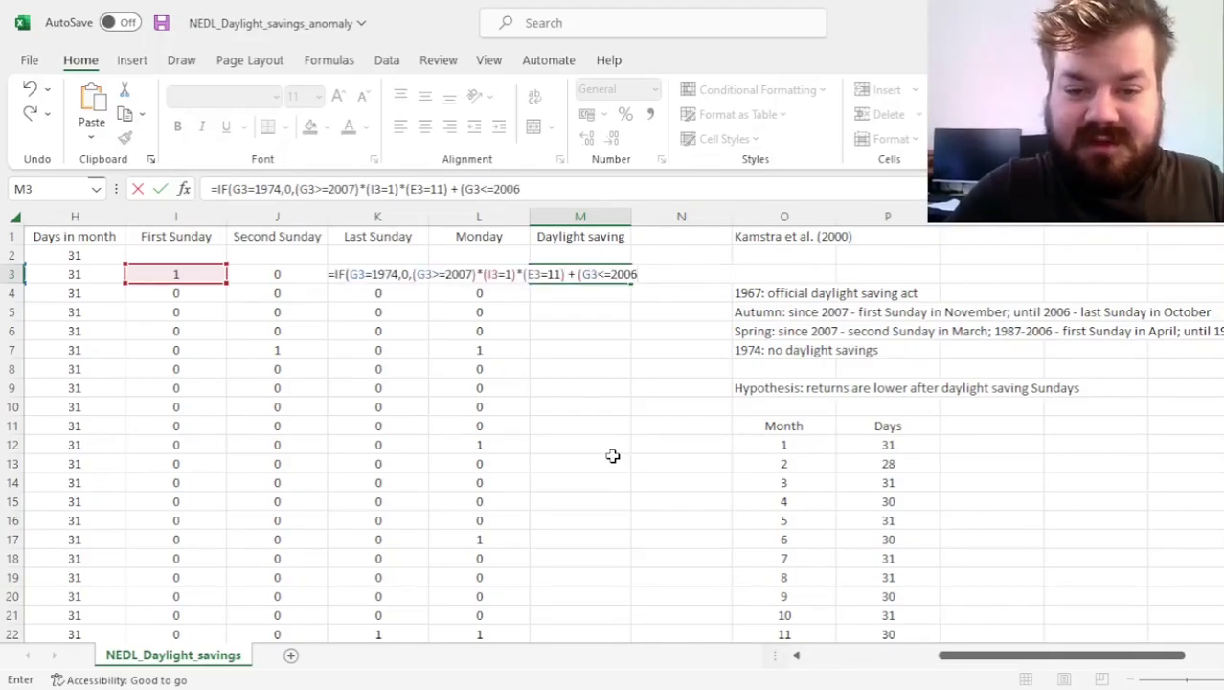
pyautogui.write(')*(')
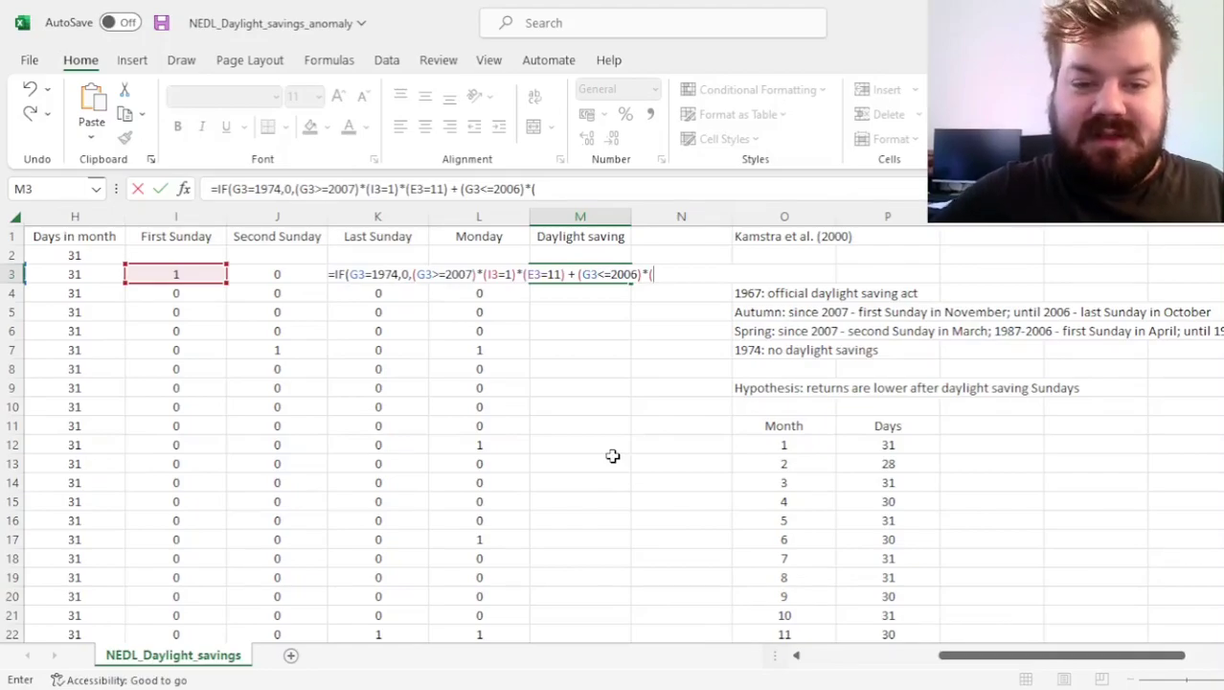
pyautogui.click(348, 334)
pyautogui.press('Up')
pyautogui.press('Up')
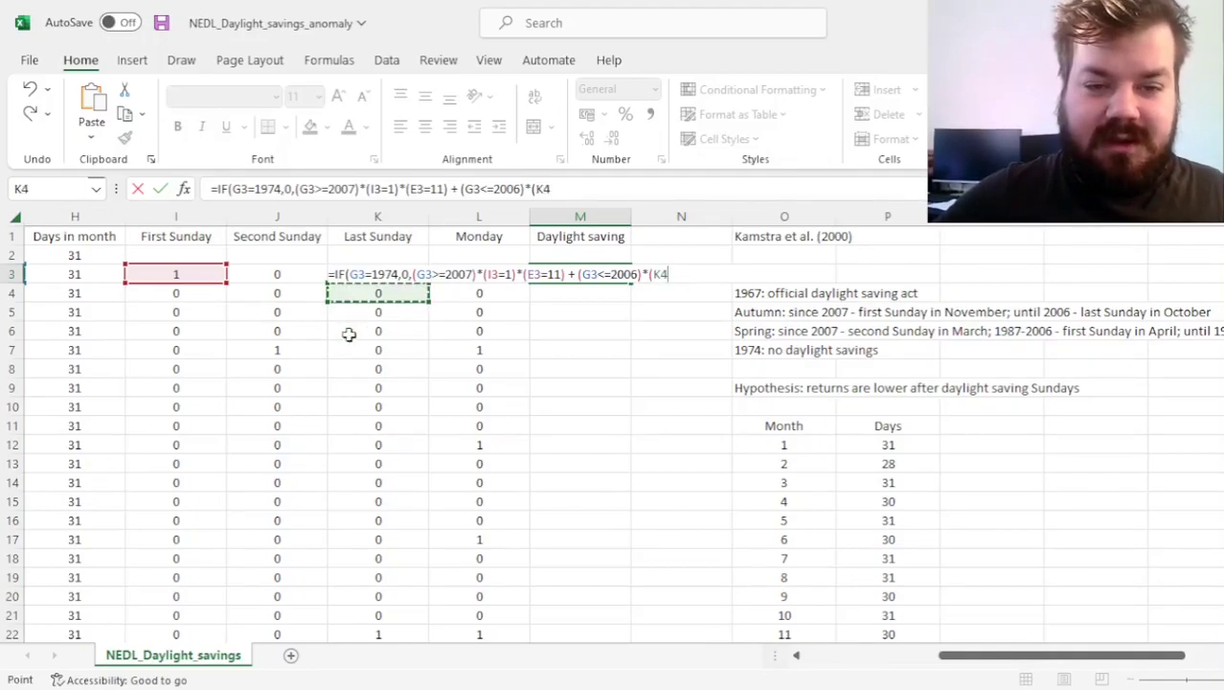
pyautogui.press('Up')
pyautogui.write('=1)*(')
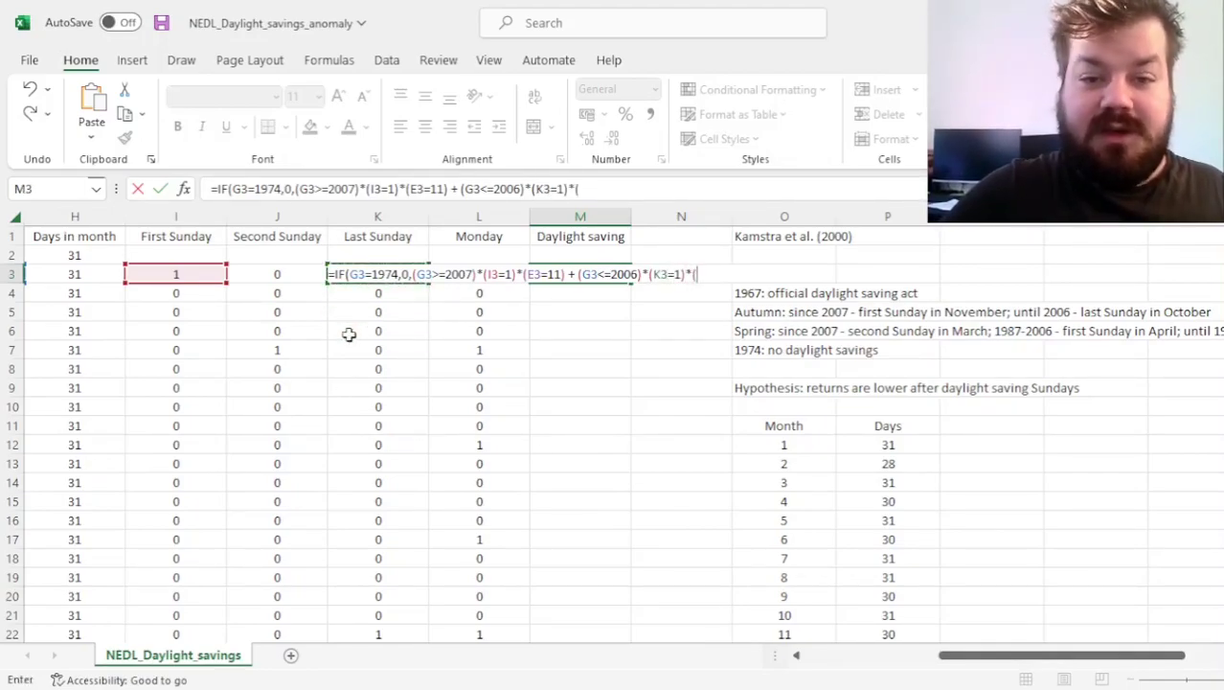
pyautogui.hscroll(-3, 279, 349)
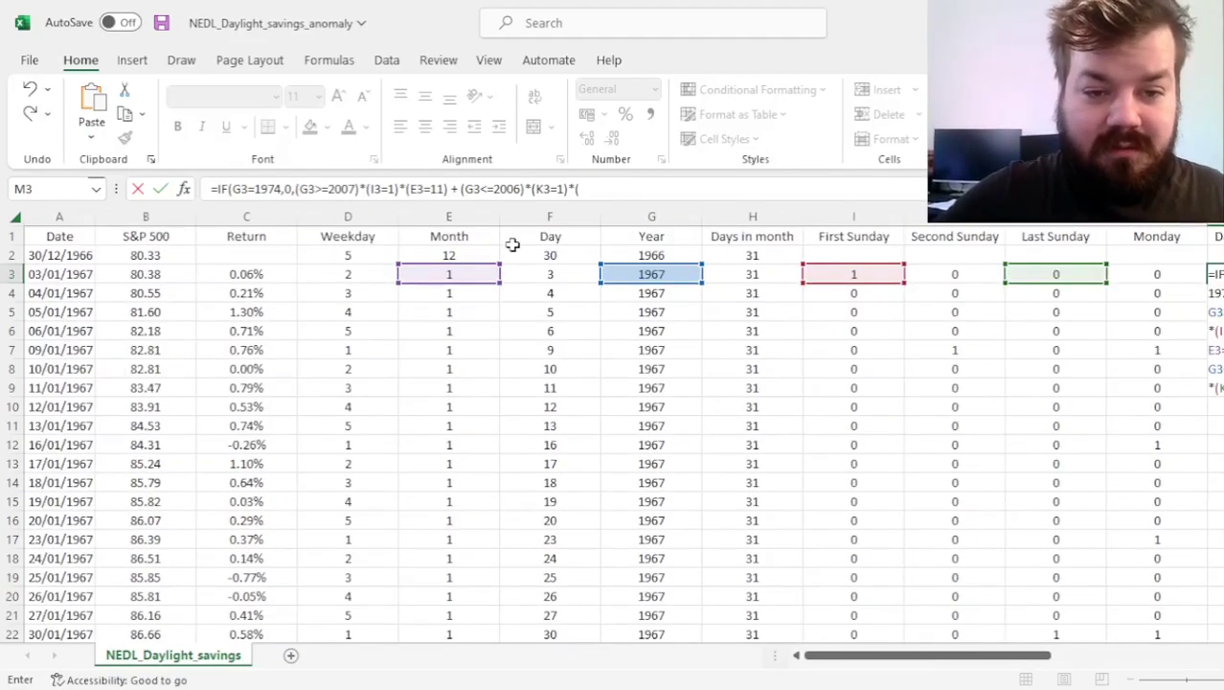
pyautogui.click(453, 273)
pyautogui.write('=10)')
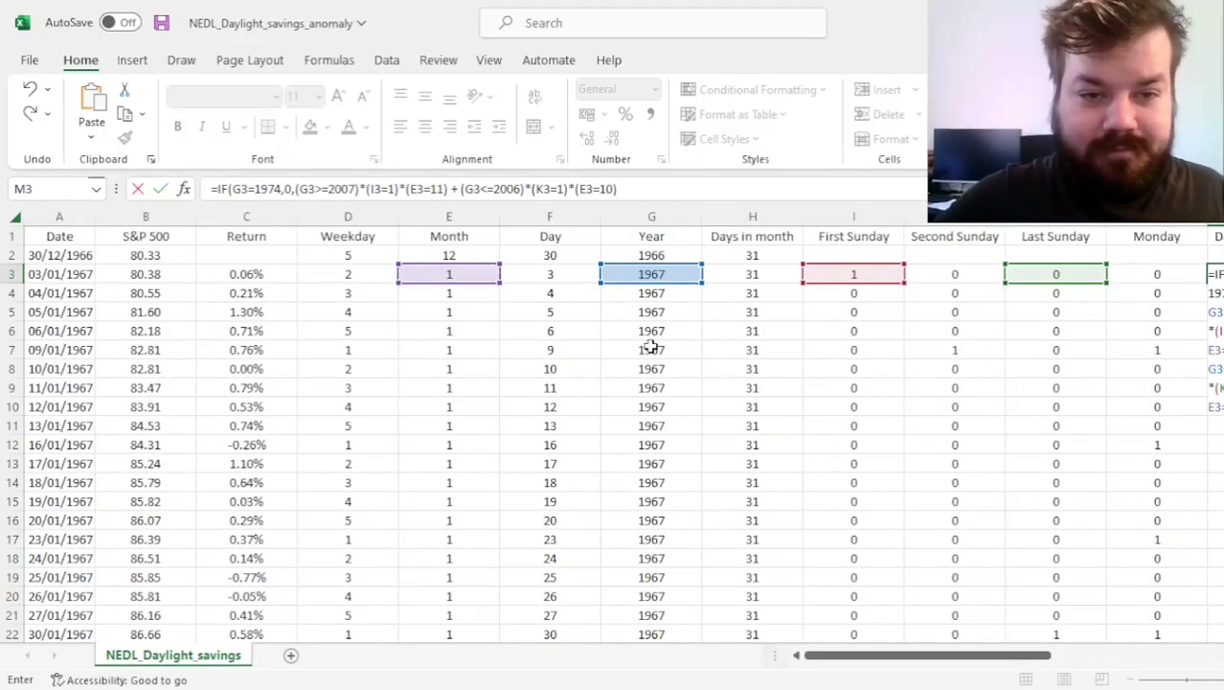
# Add + (G3>=2007)*(J3=1)*(E3=3) to the M3 formula to flag the second Sunday in March since 2007
pyautogui.hscroll(3, 650, 347)
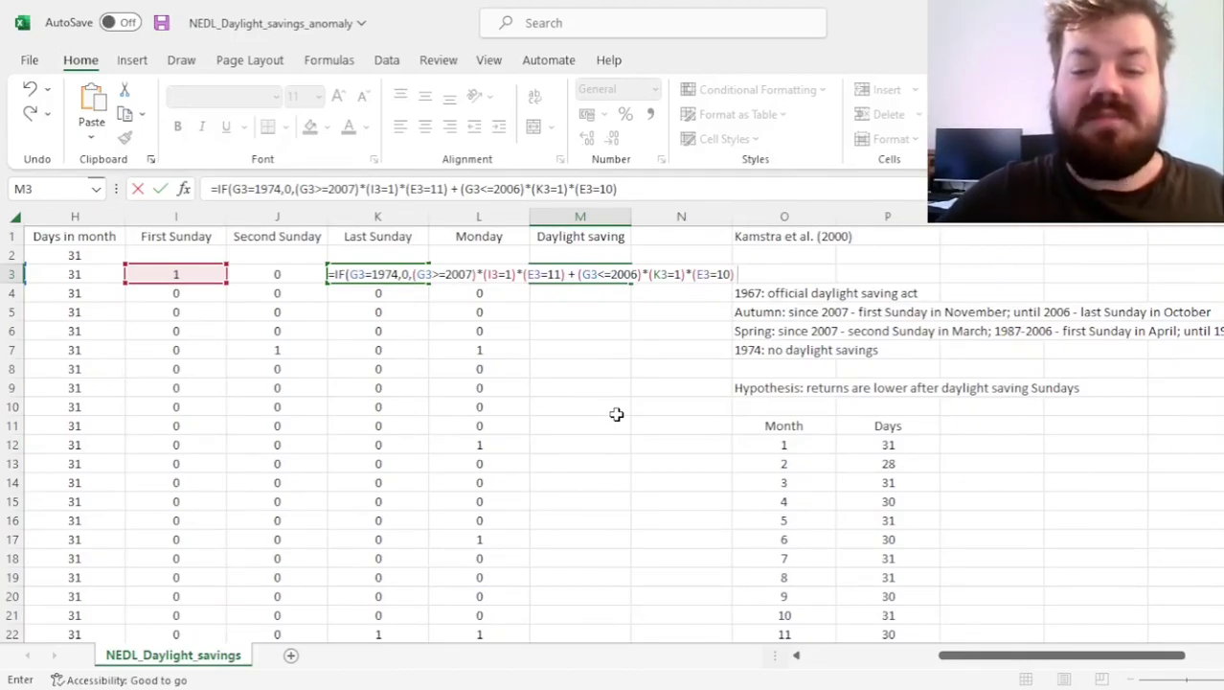
pyautogui.write('+ (')
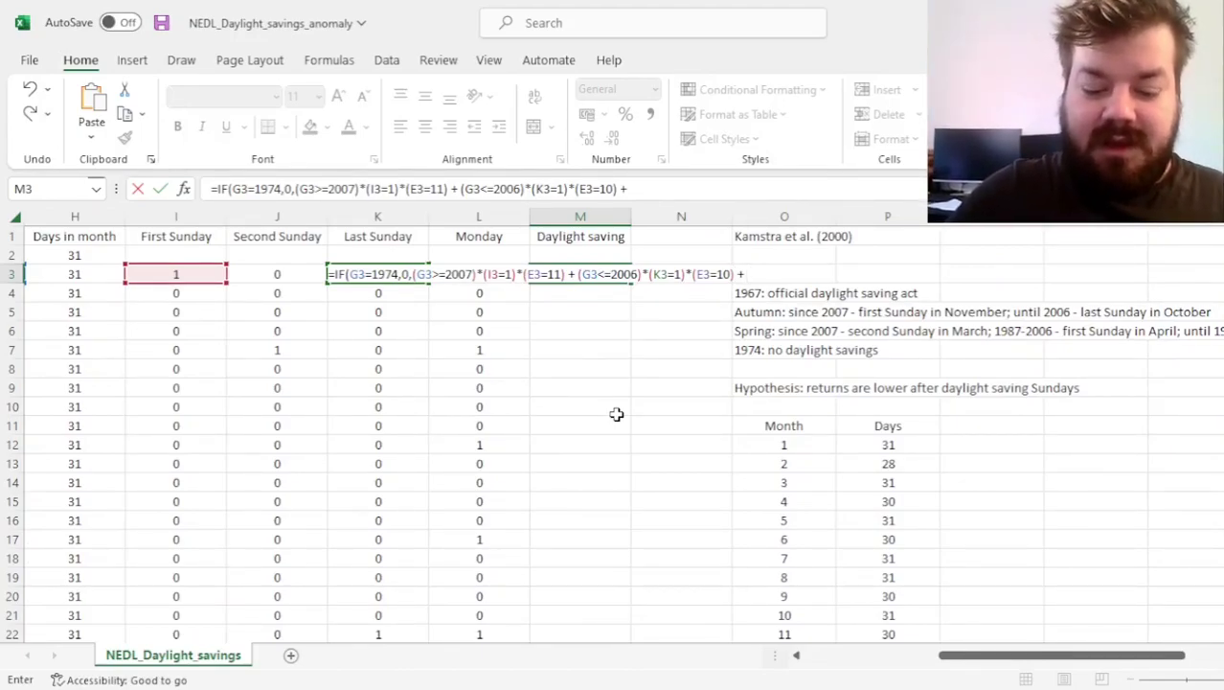
pyautogui.write('G3>=2007')
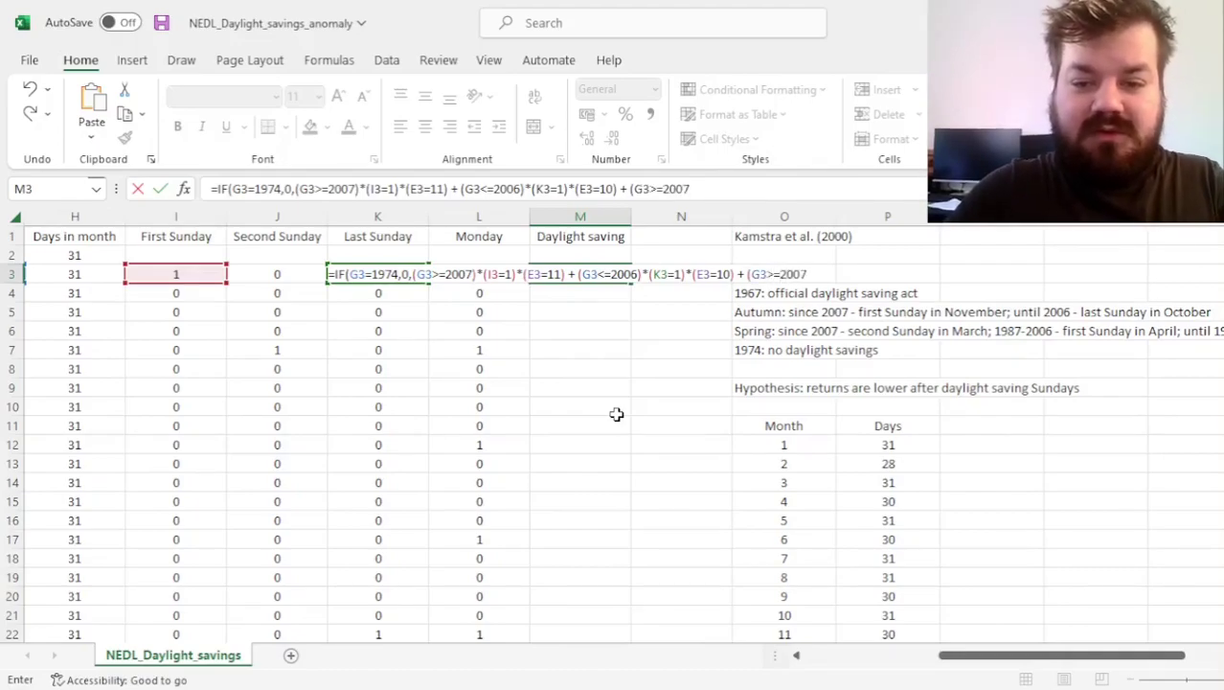
pyautogui.write(')*')
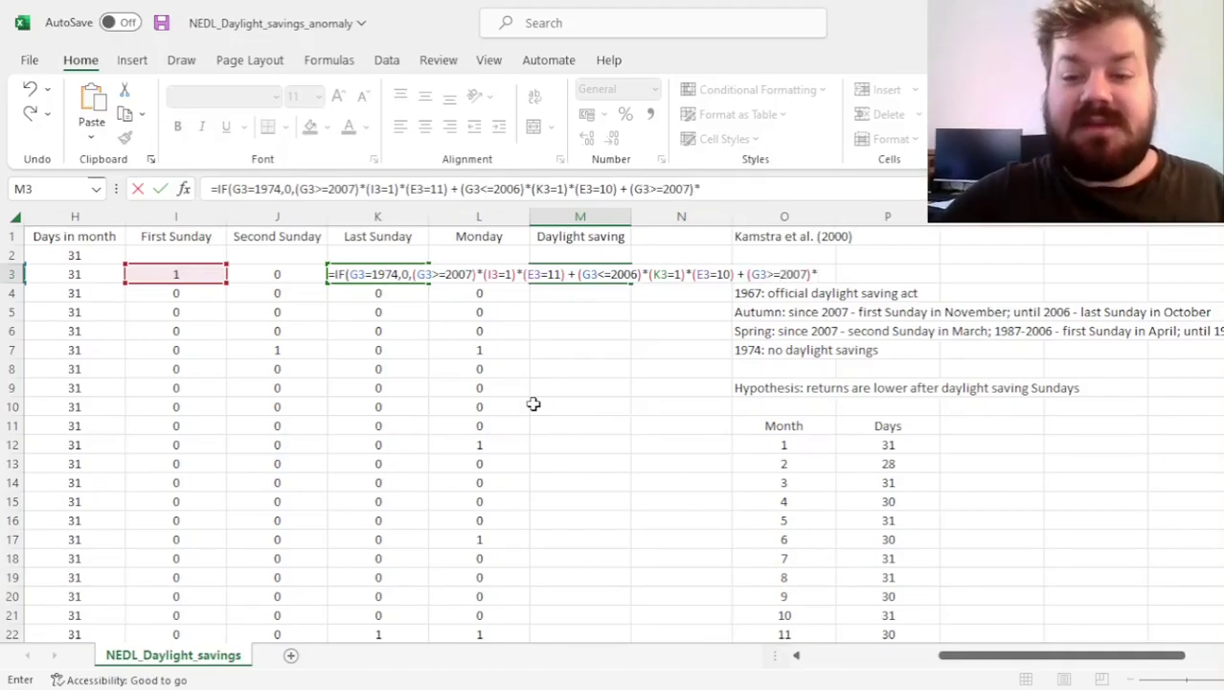
pyautogui.write('(')
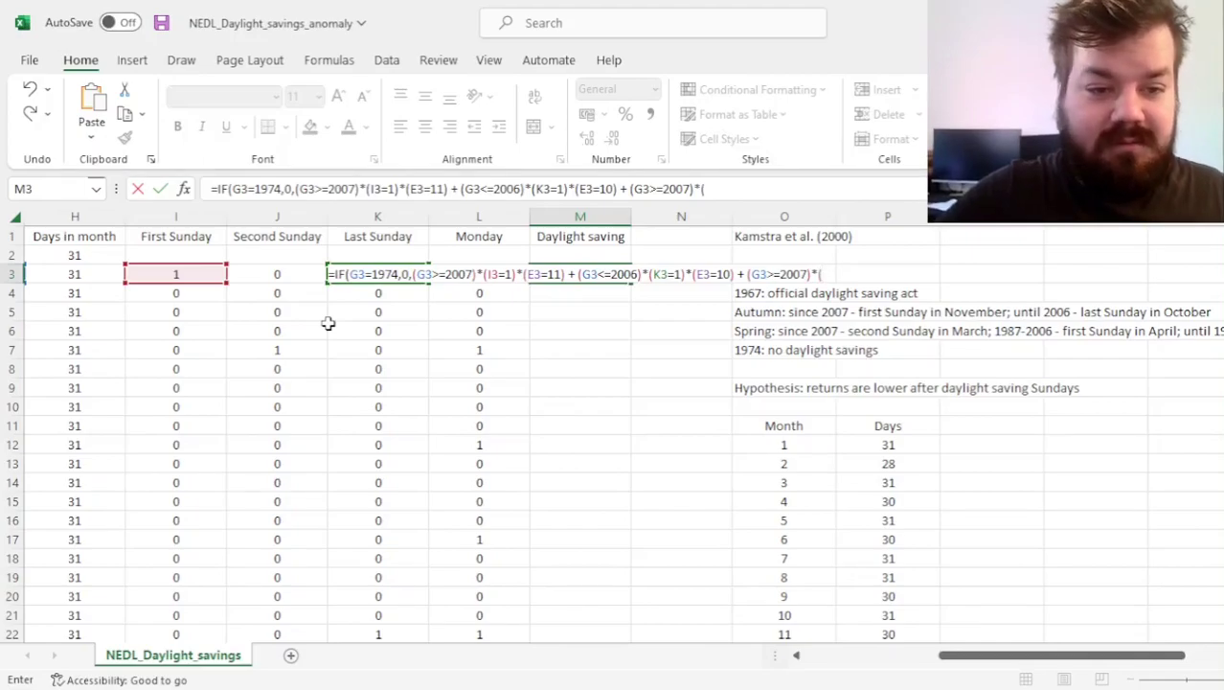
pyautogui.click(284, 275)
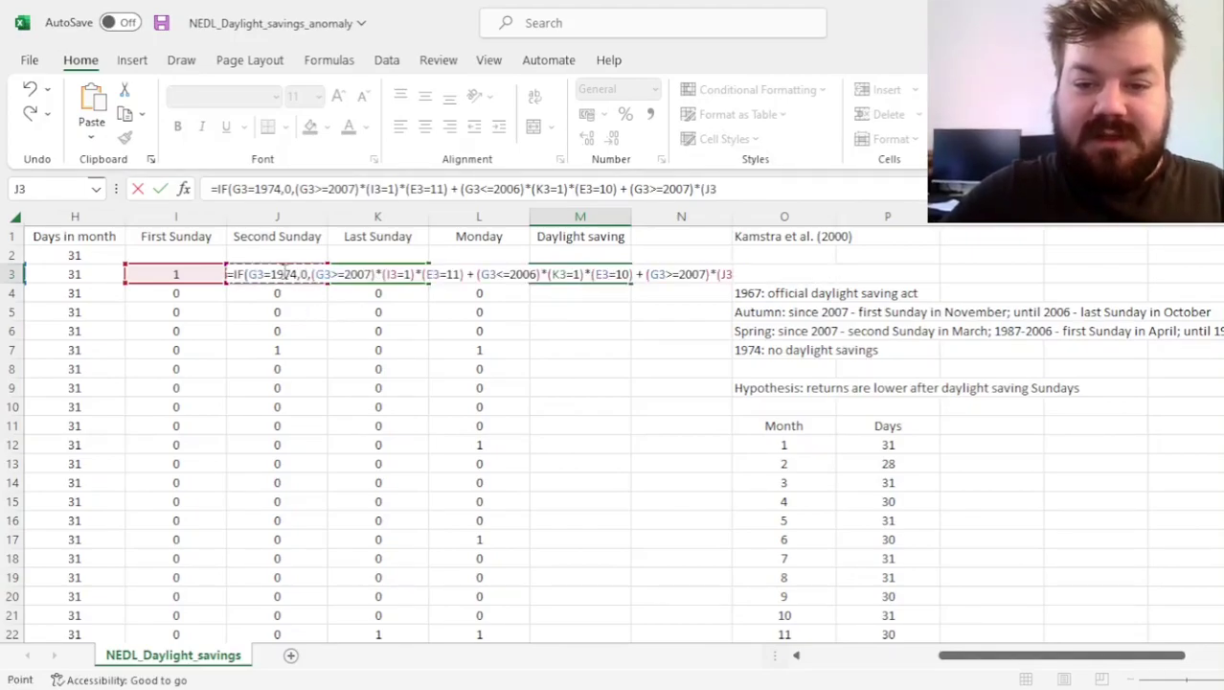
pyautogui.write('=1)*(')
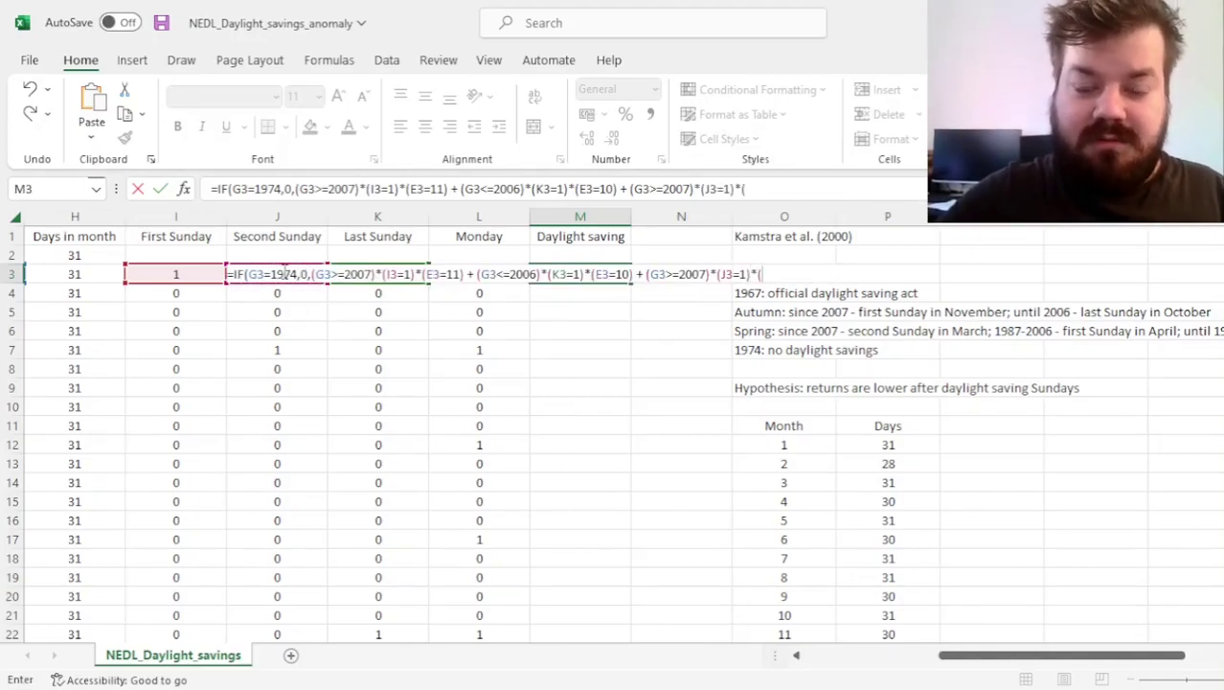
pyautogui.click(465, 275)
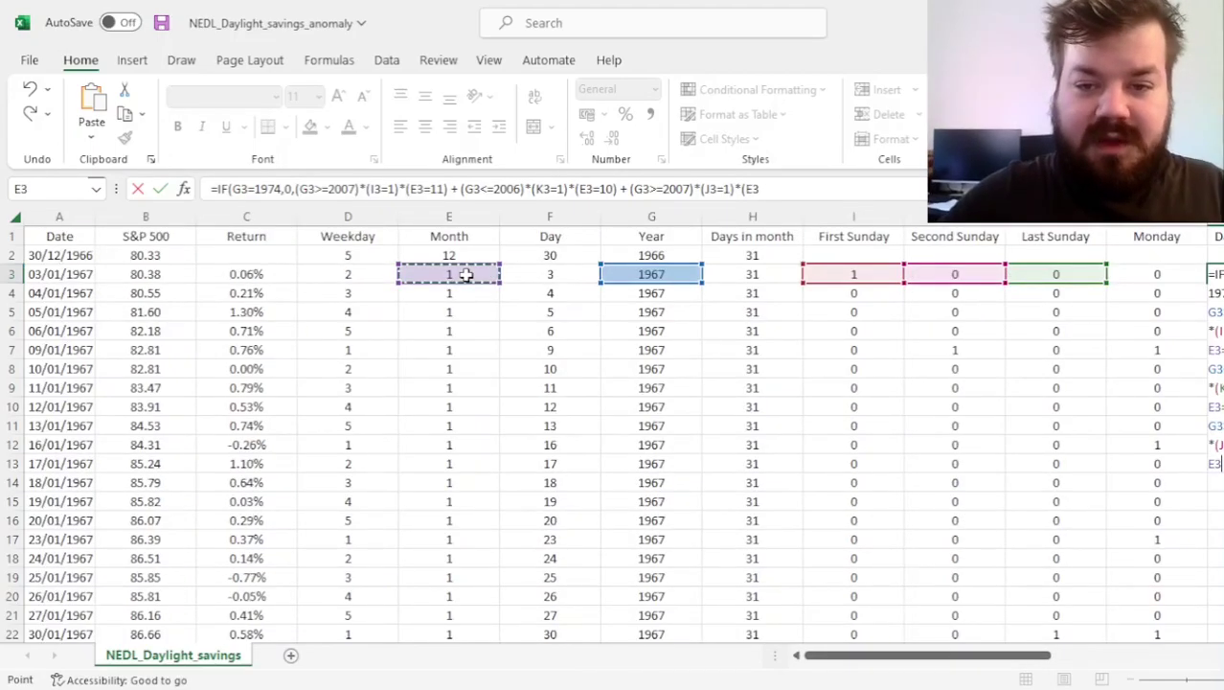
pyautogui.write('=3)')
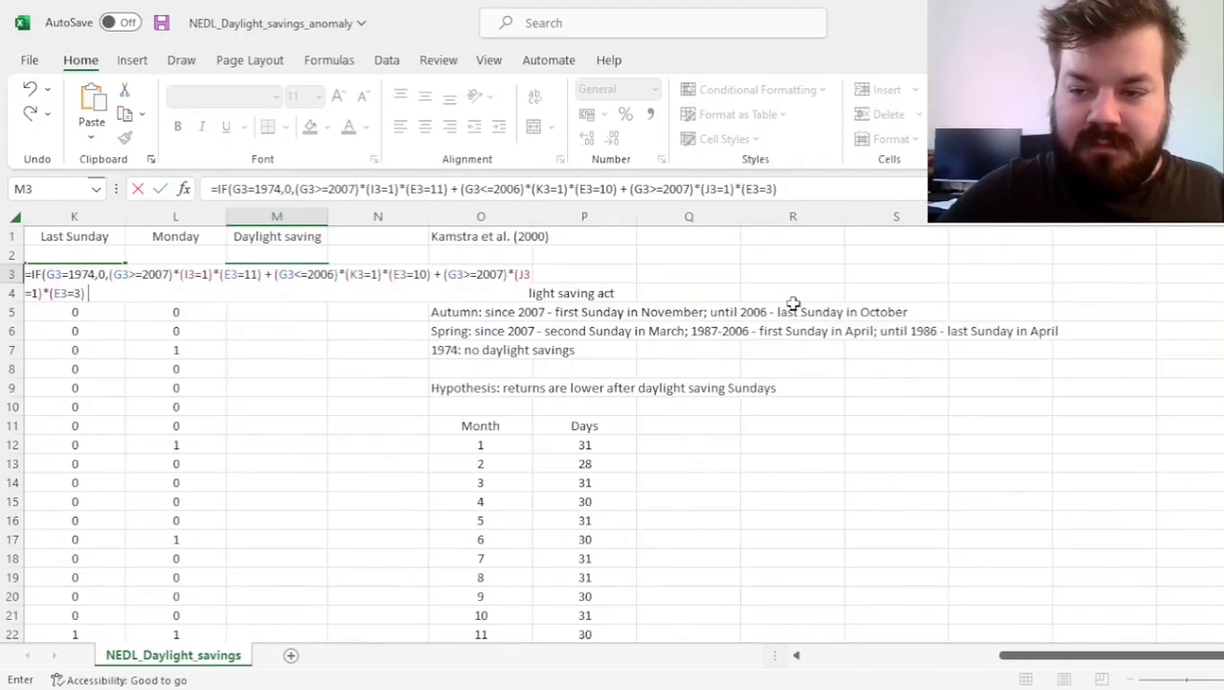
# Add + (G3>=1987)*(G3<=2006)* to the M3 formula to start a term for the years 1987 to 2006
pyautogui.write('  +')
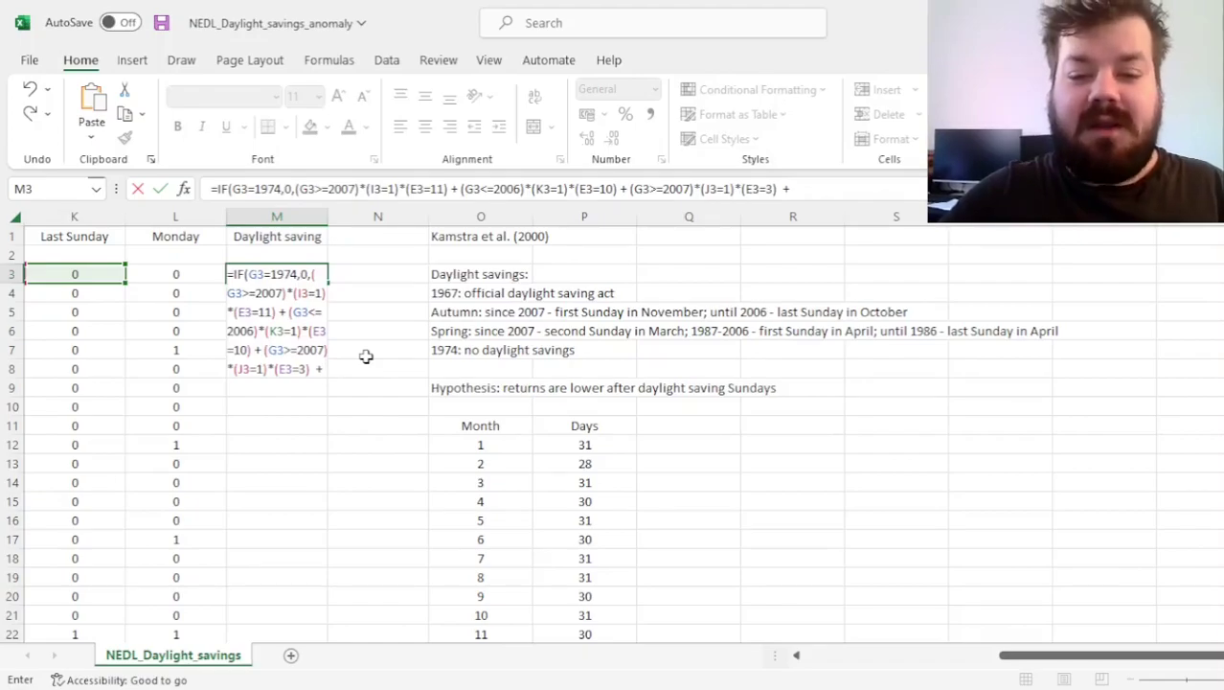
pyautogui.write(' (G3')
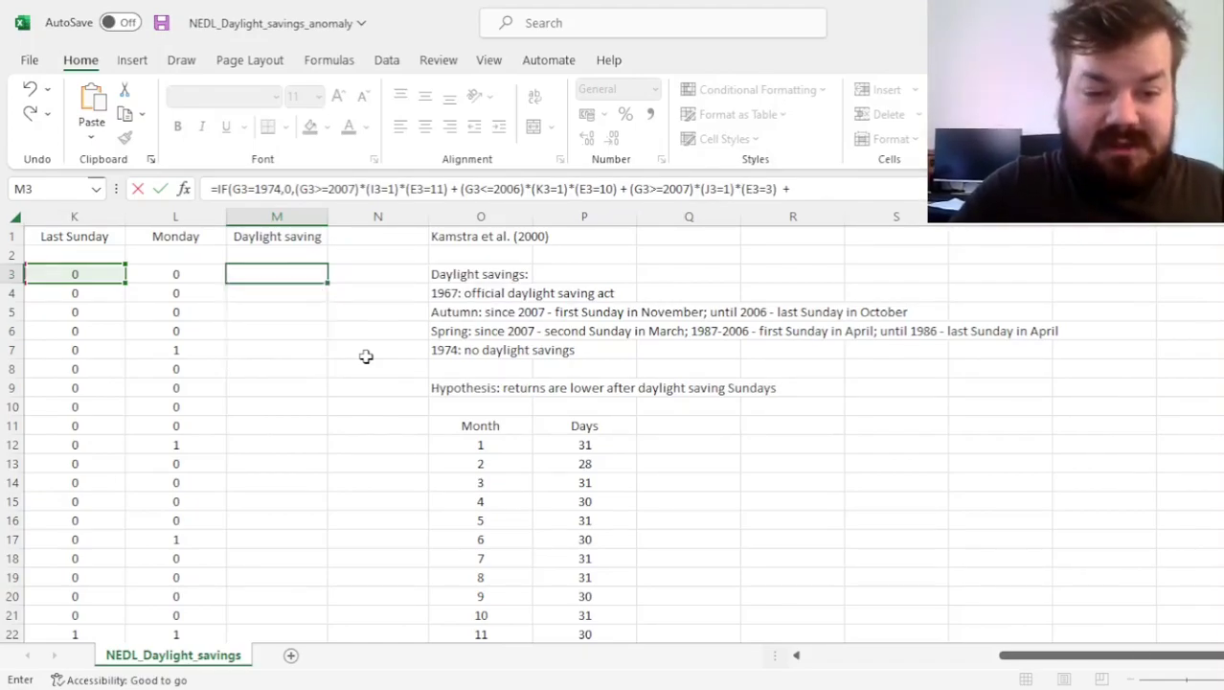
pyautogui.write('>=')
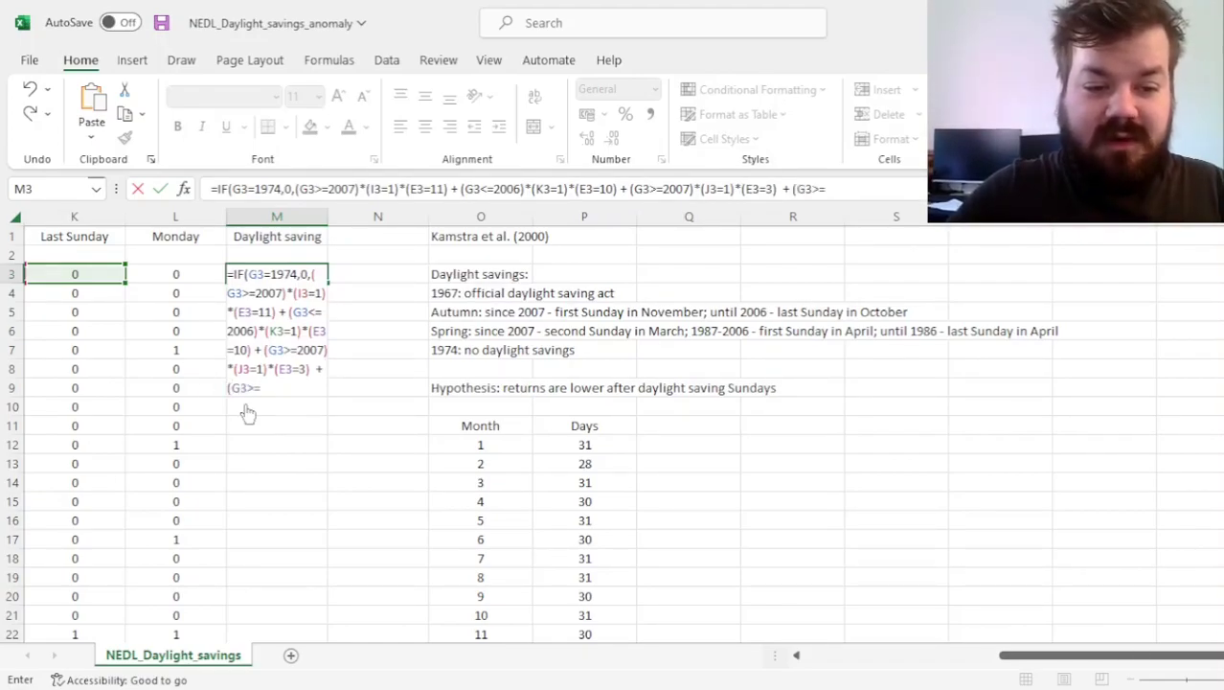
pyautogui.write('1987)*(')
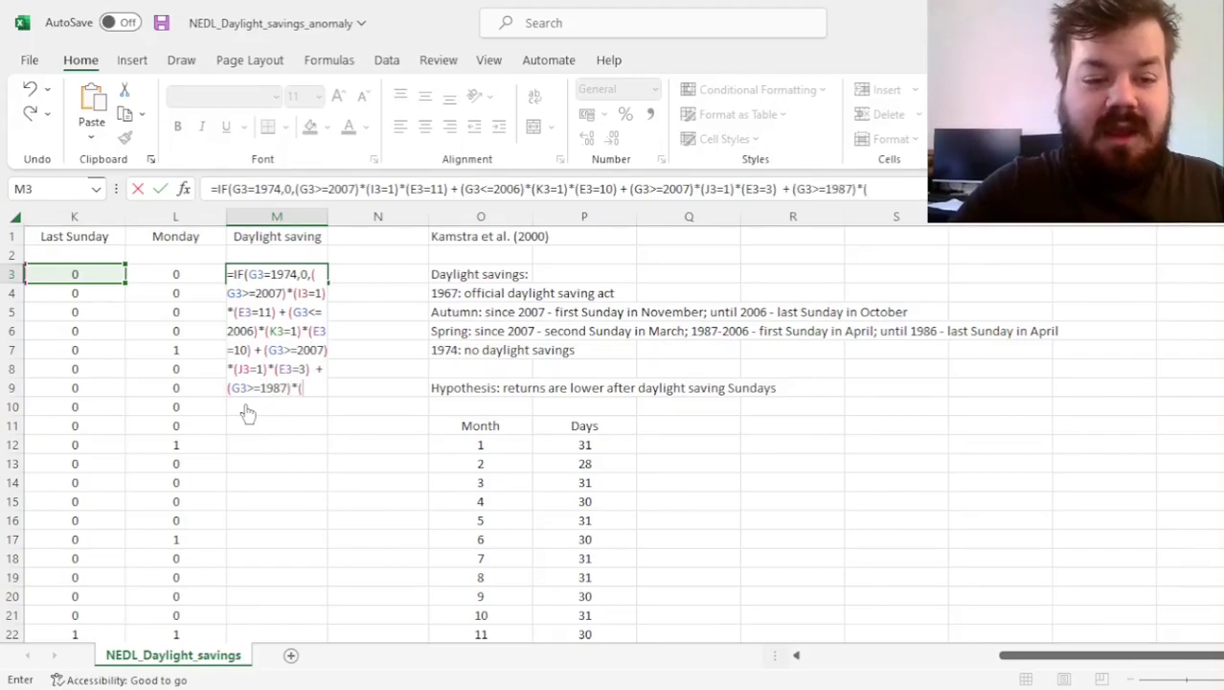
pyautogui.write('G3<=2006)*')
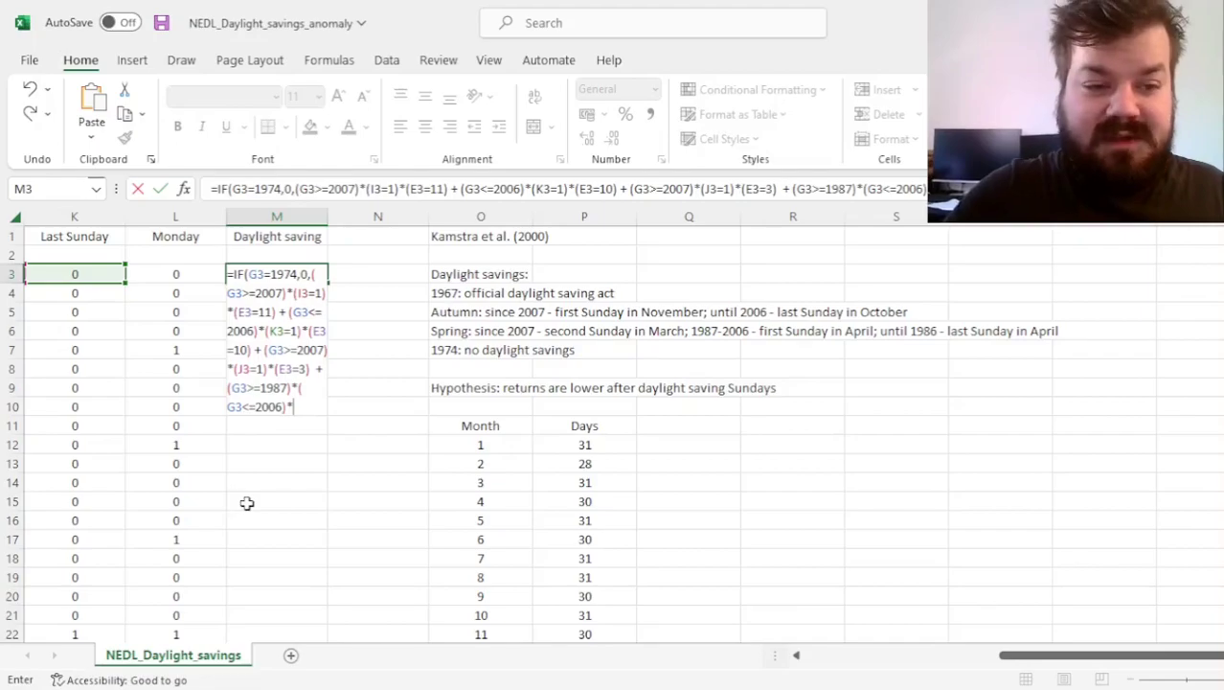
# Complete the 1987–2006 term of the M3 formula with (I3=1)*(E3=4) to flag the first Sunday in April
pyautogui.write('(')
pyautogui.hscroll(-3, 183, 483)
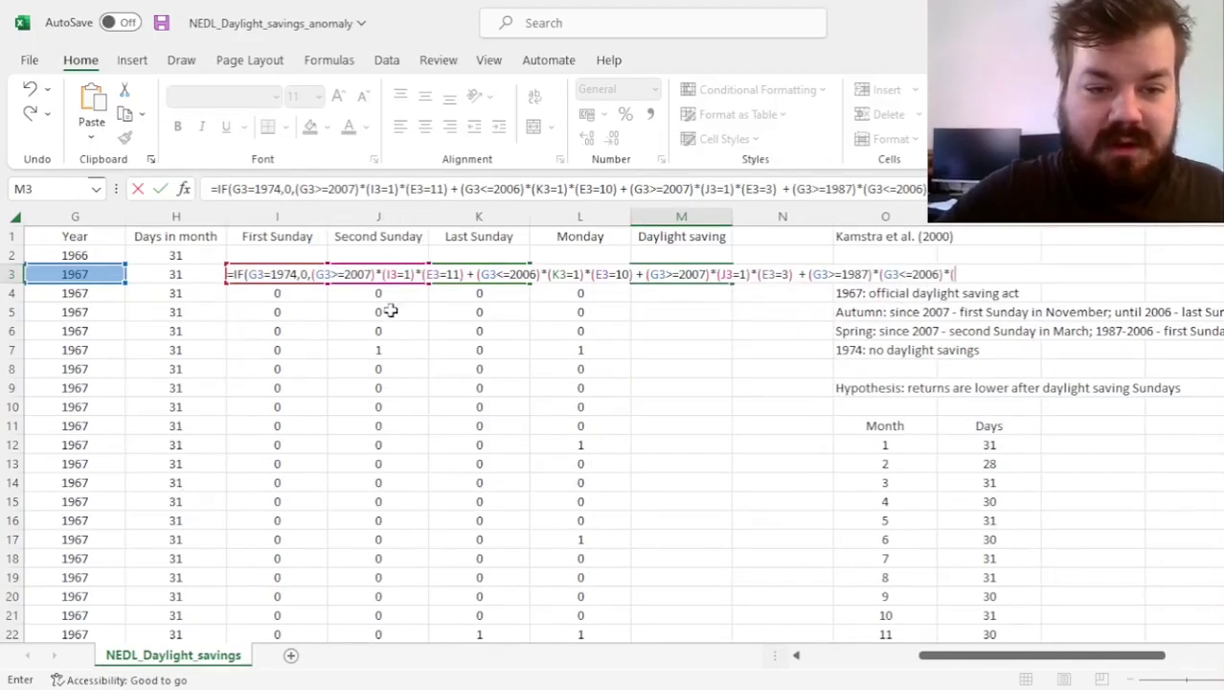
pyautogui.click(250, 346)
pyautogui.press('Up')
pyautogui.press('Up')
pyautogui.press('Up')
pyautogui.press('Up')
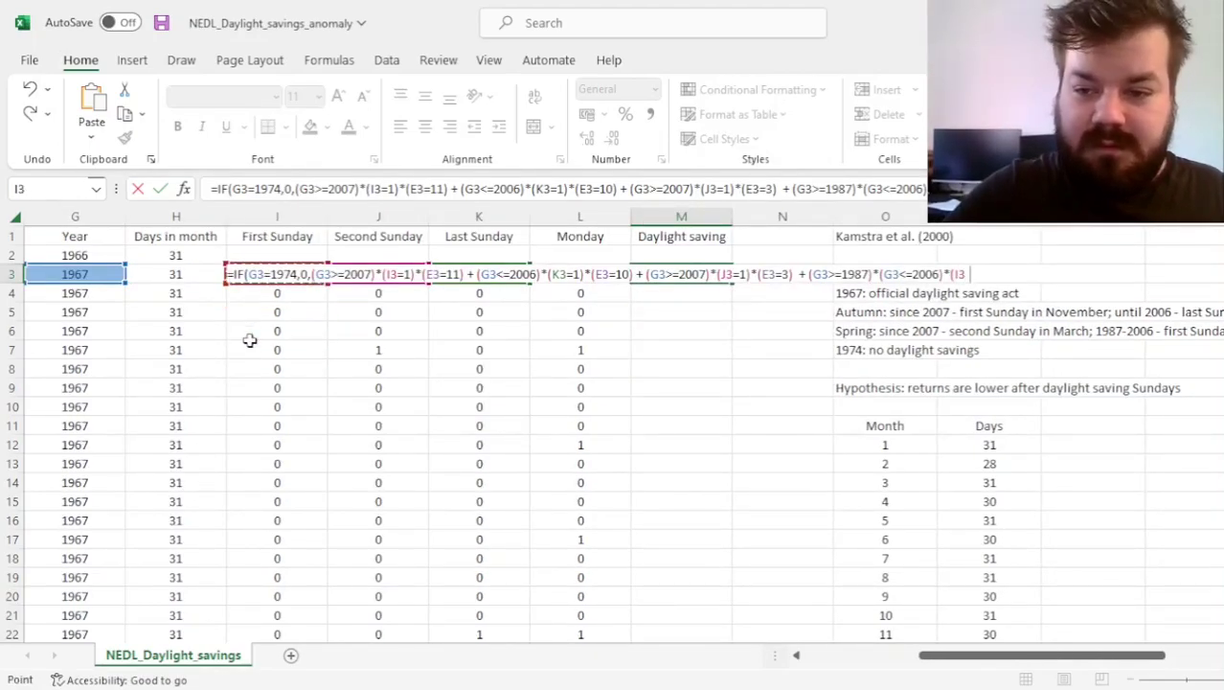
pyautogui.write('=1)')
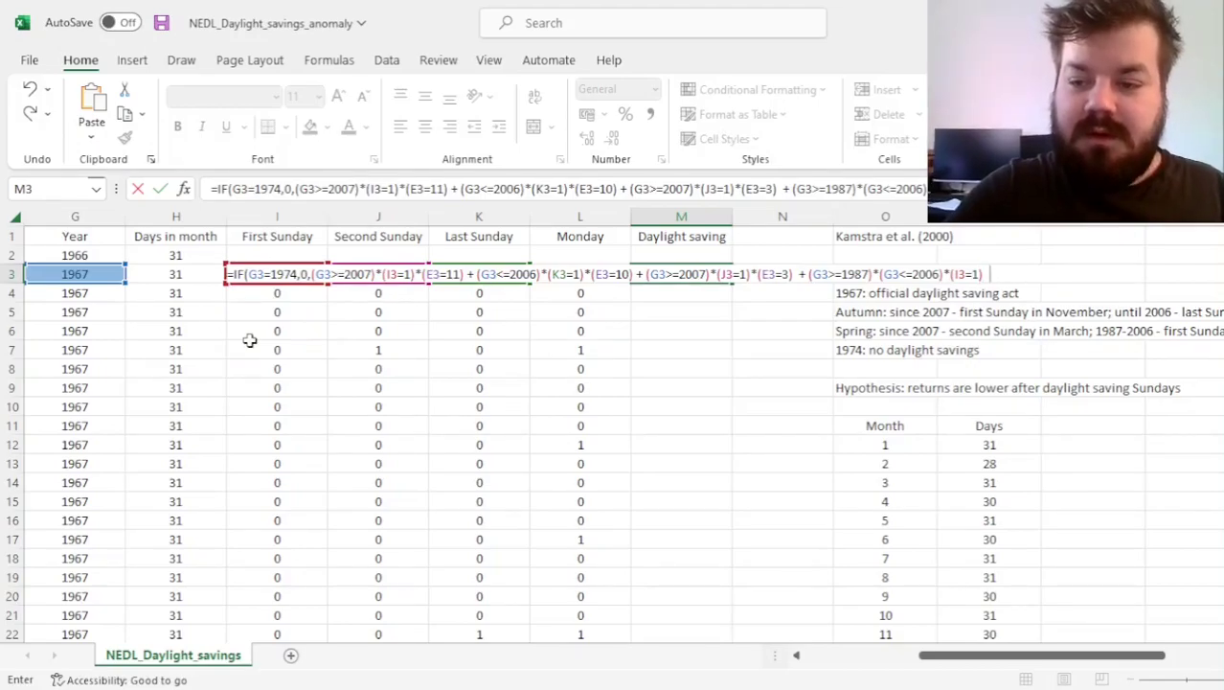
pyautogui.write('*(')
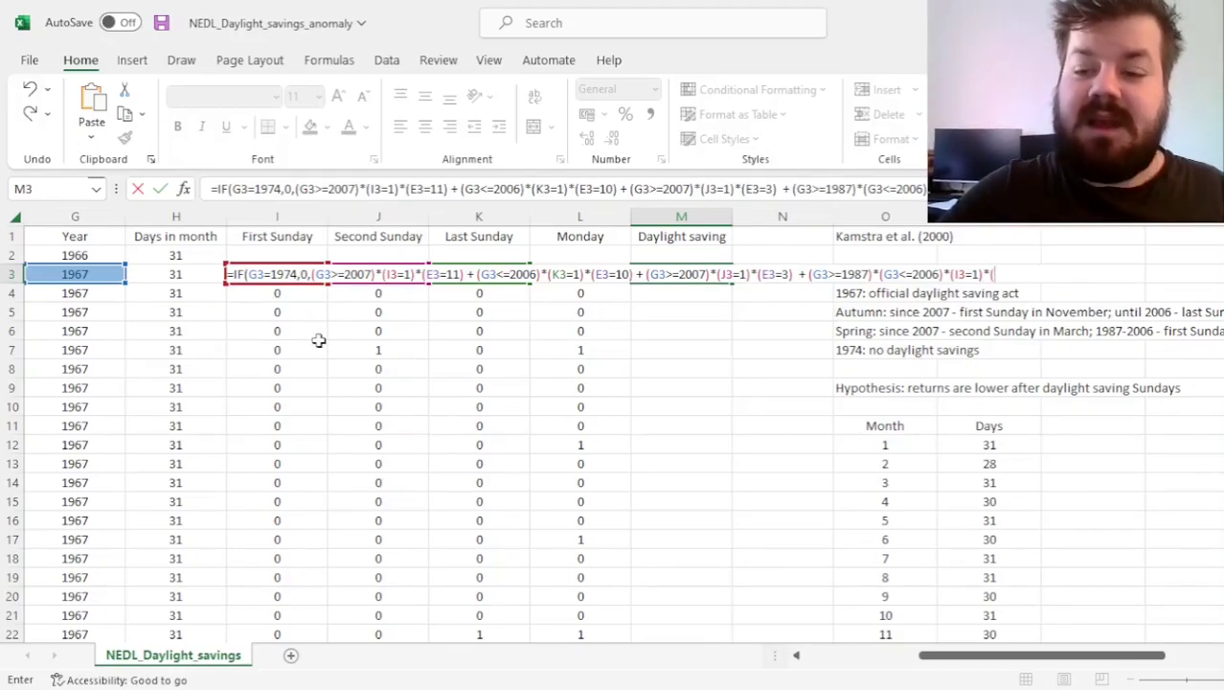
pyautogui.hscroll(2, 331, 387)
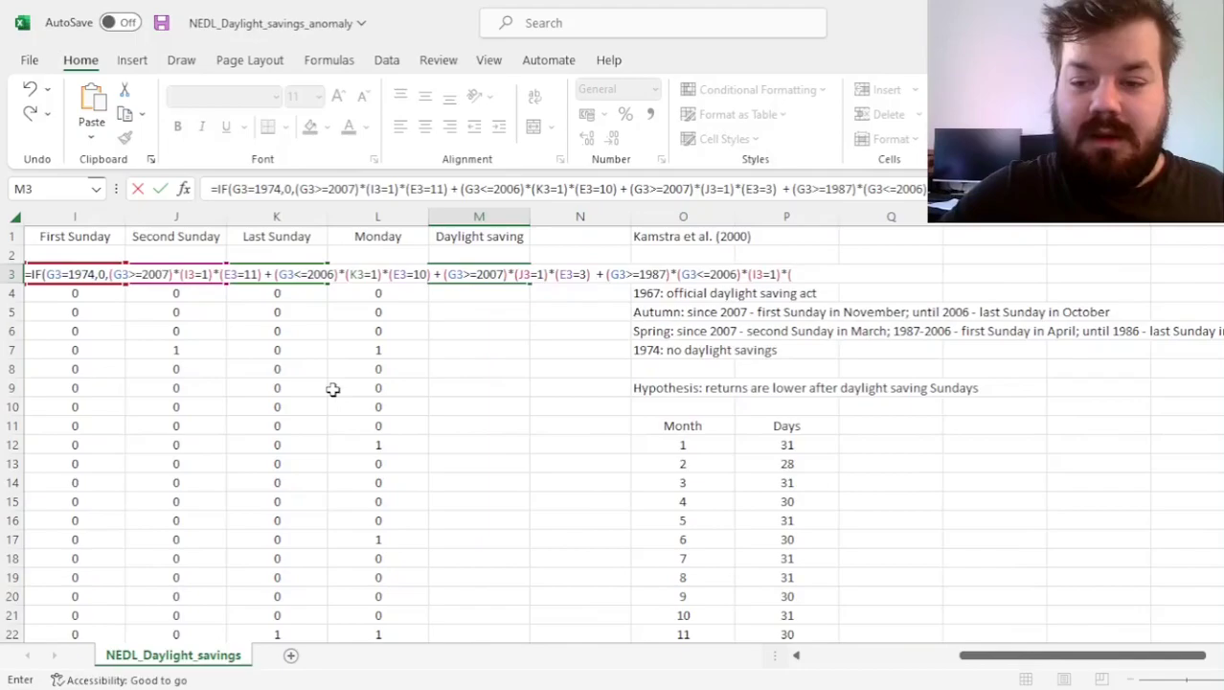
pyautogui.hscroll(-4, 333, 388)
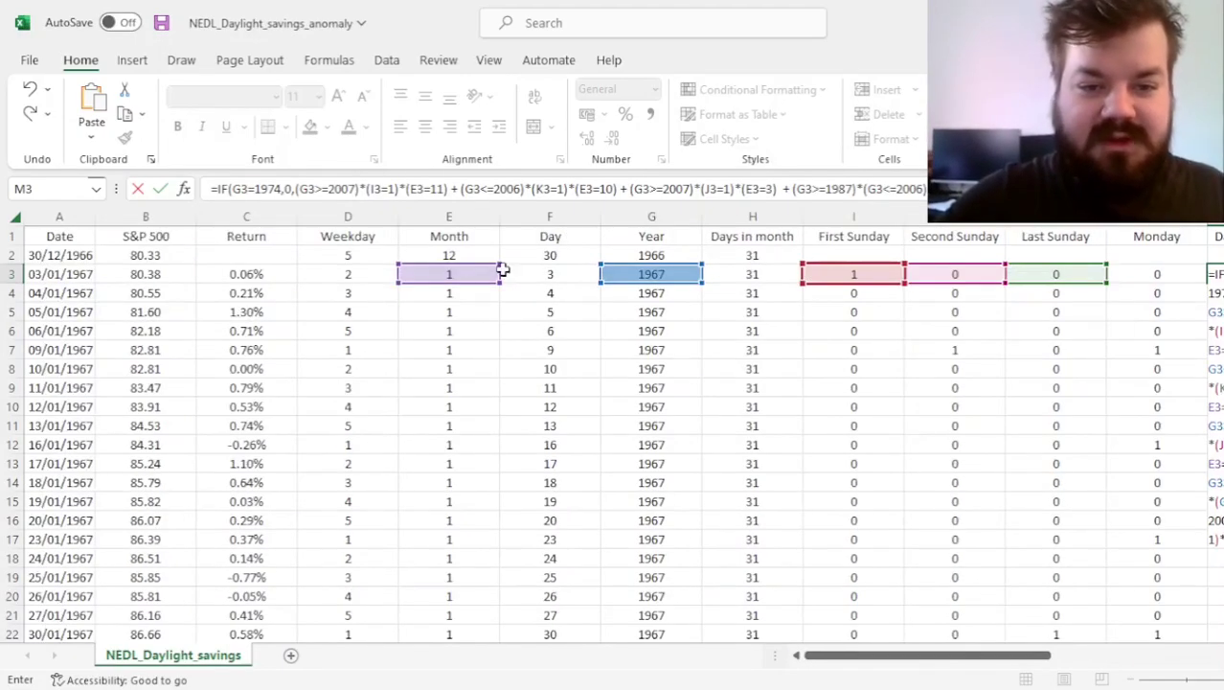
pyautogui.click(469, 272)
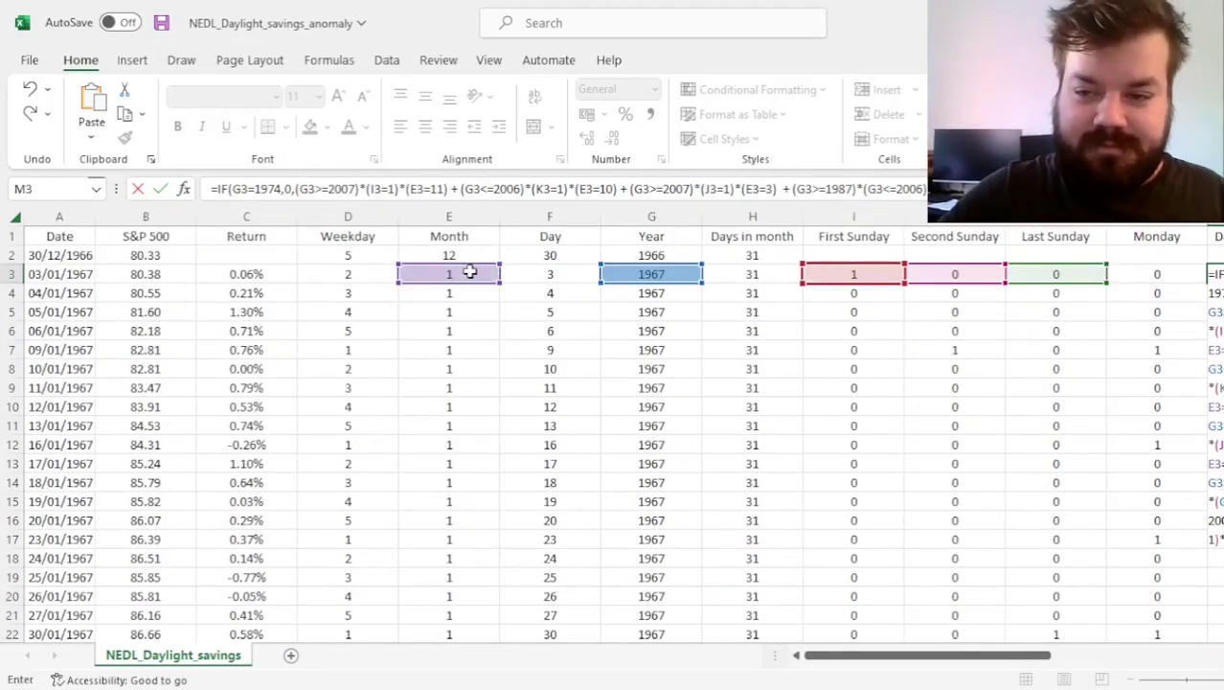
pyautogui.write('=4) ')
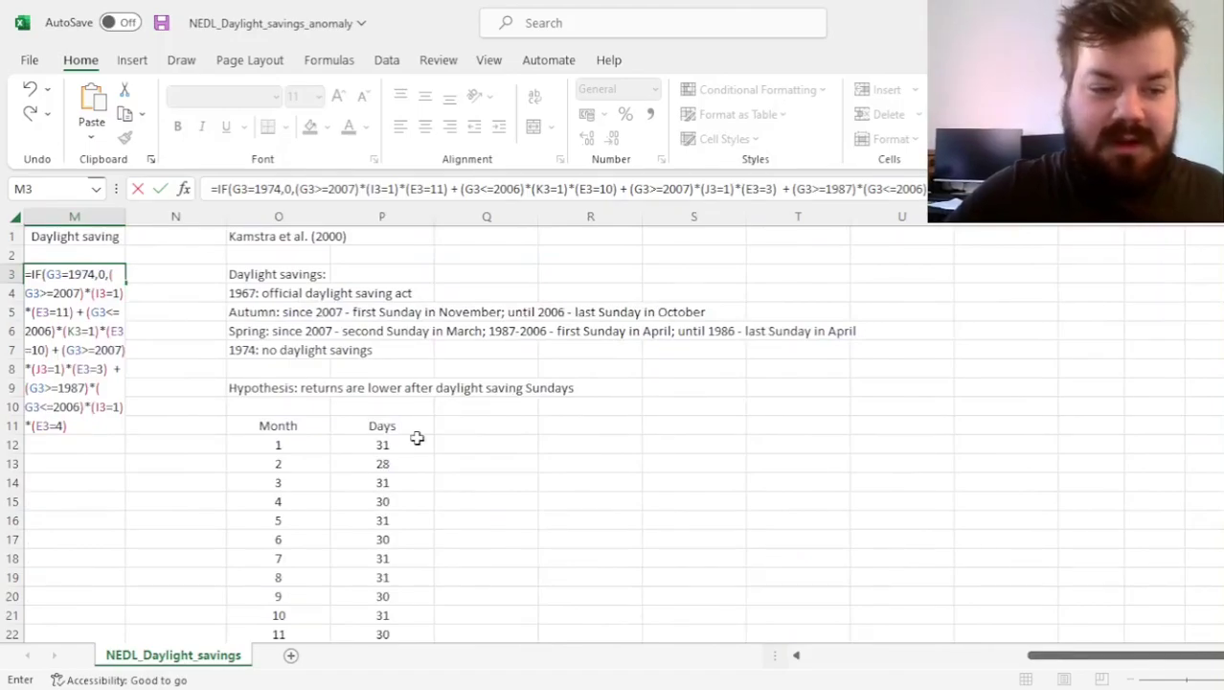
# Add + (G3<=1986)*(K3=1)*( to the M3 formula to start a last-Sunday term for the years until 1986
pyautogui.write('+ (')
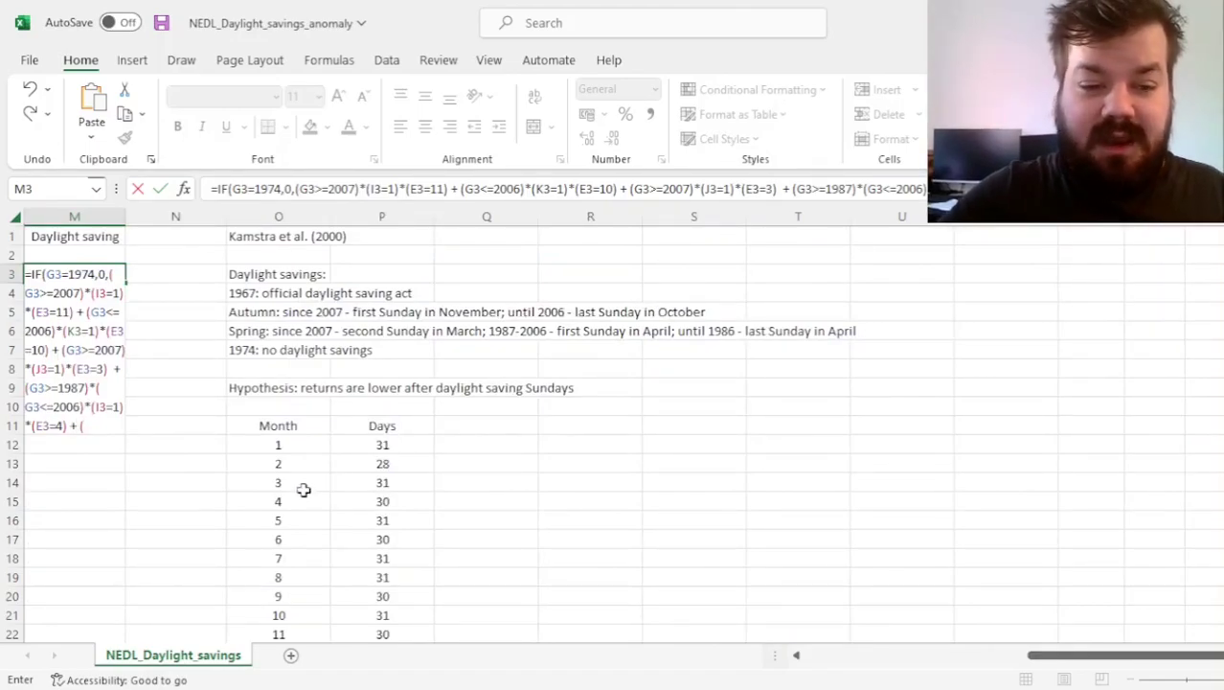
pyautogui.hscroll(-4, 301, 485)
pyautogui.click(622, 271)
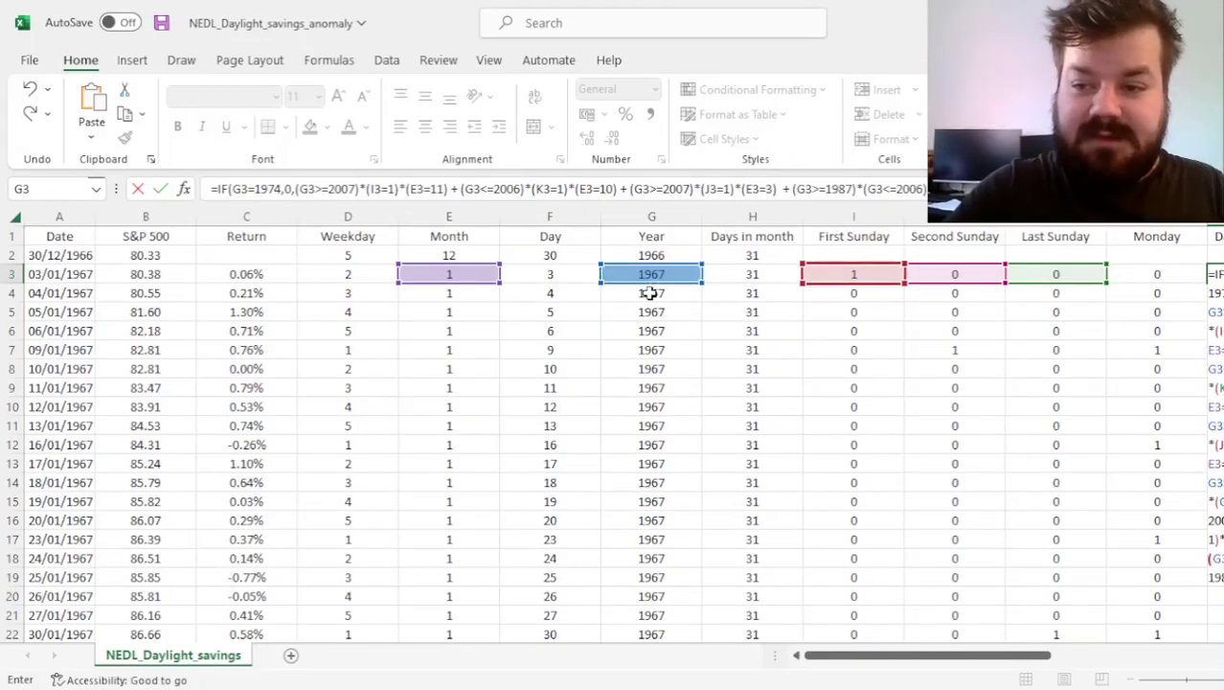
pyautogui.write('<=1986)*(')
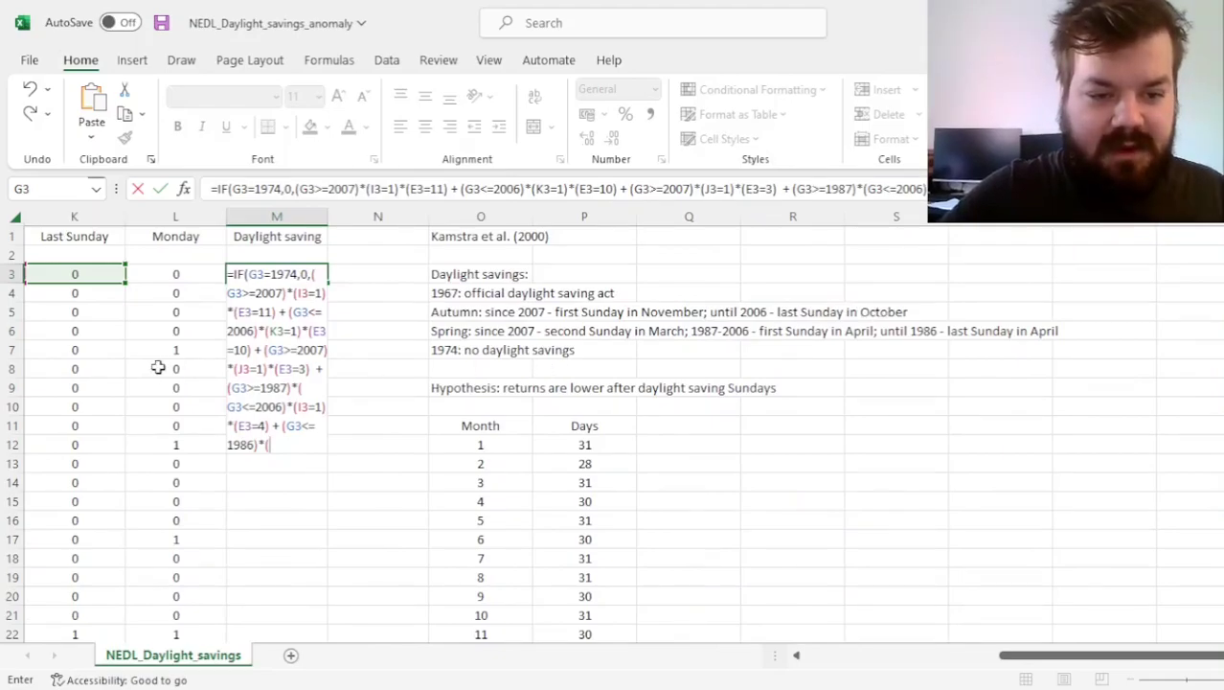
pyautogui.hscroll(-2, 158, 367)
pyautogui.click(480, 296)
pyautogui.press('Up')
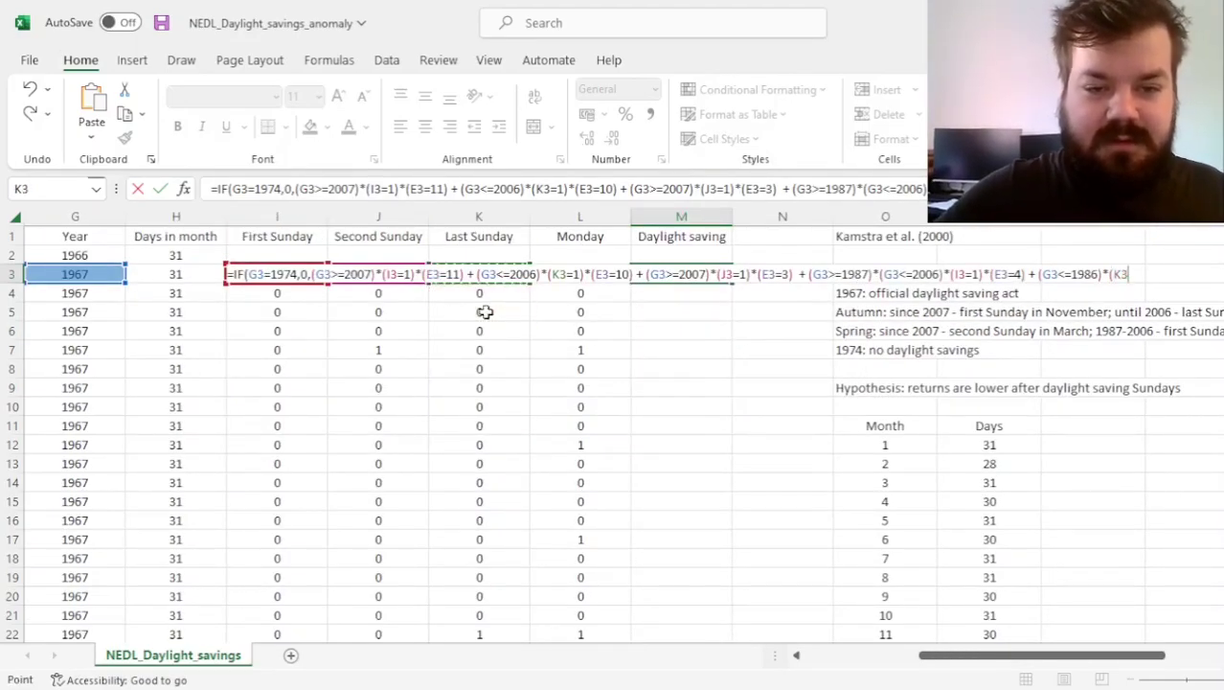
pyautogui.write('=1)*(')
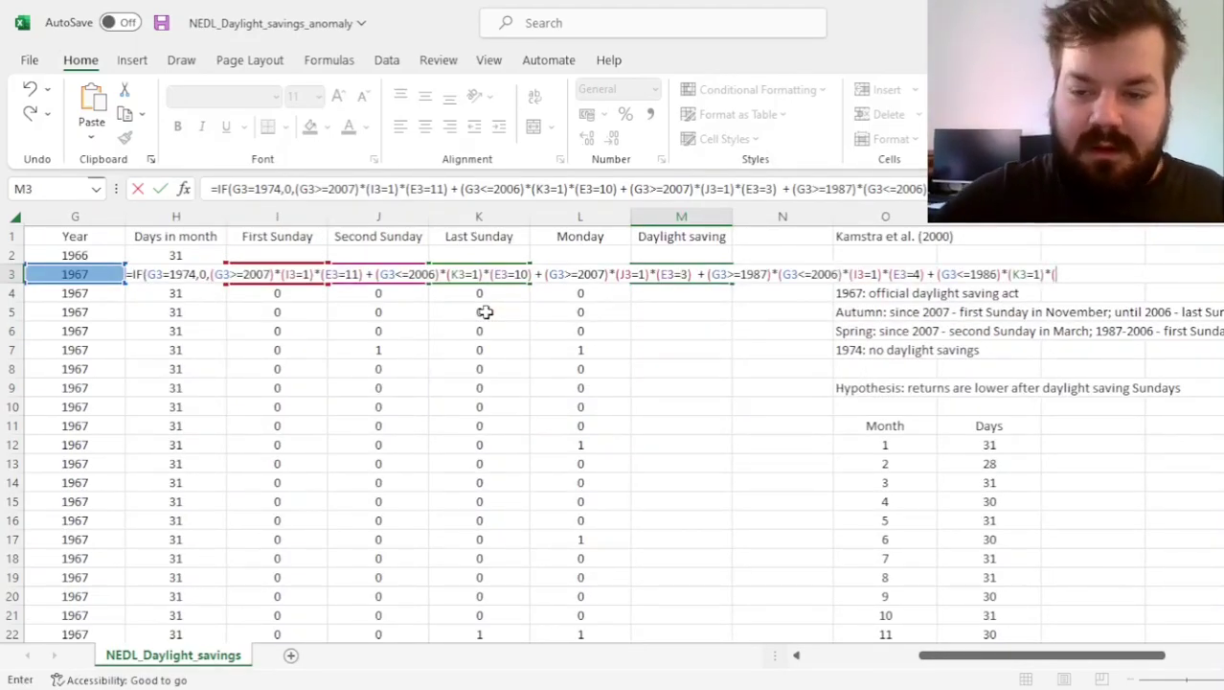
# Complete the until-1986 term of the M3 formula with the month condition E3=4) to restrict it to April
pyautogui.hscroll(2, 770, 478)
pyautogui.hscroll(-5, 770, 478)
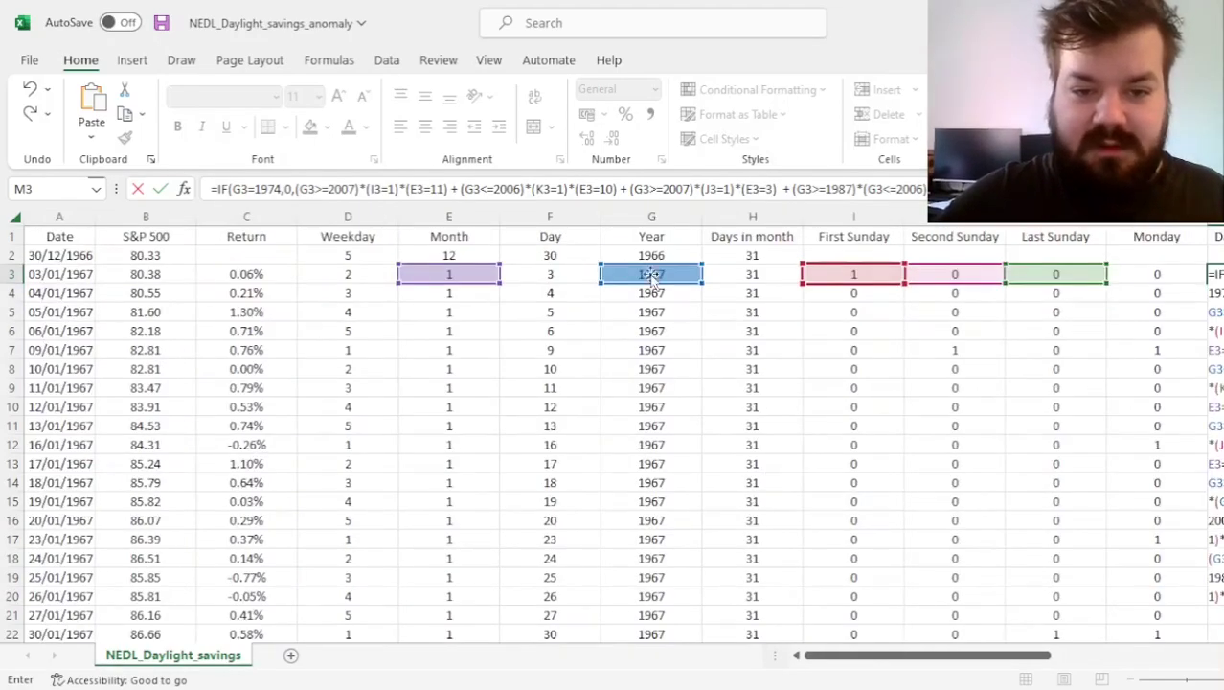
pyautogui.click(416, 275)
pyautogui.write('=')
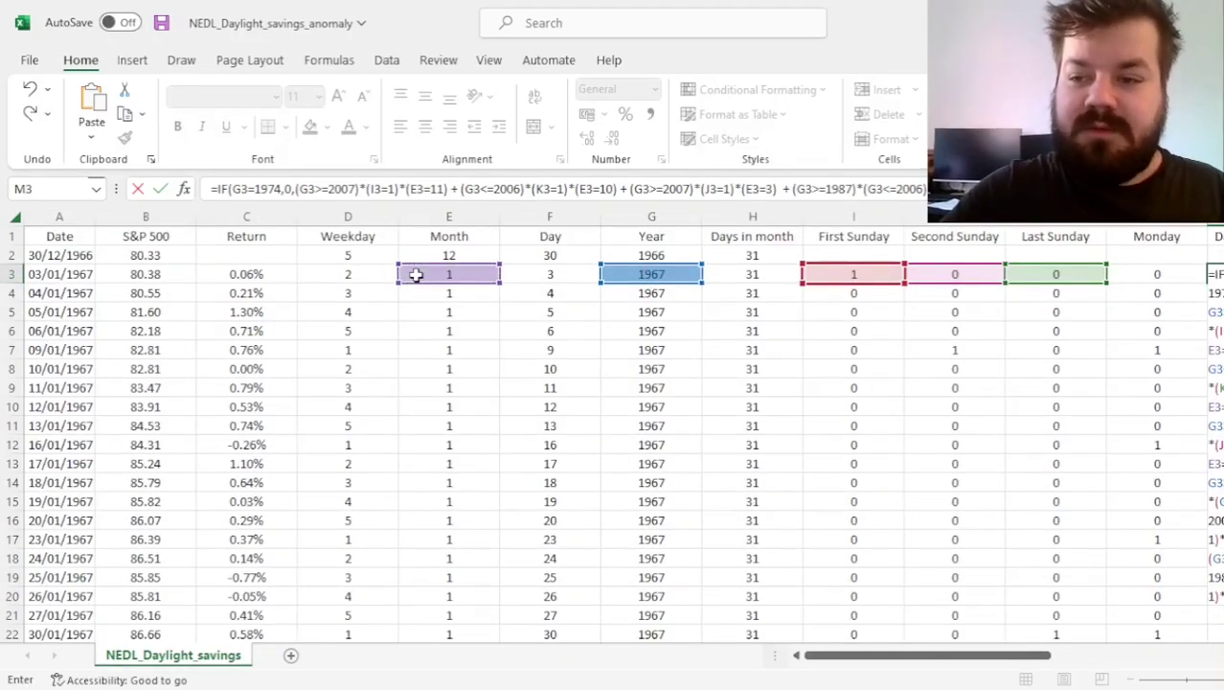
pyautogui.hscroll(4, 828, 426)
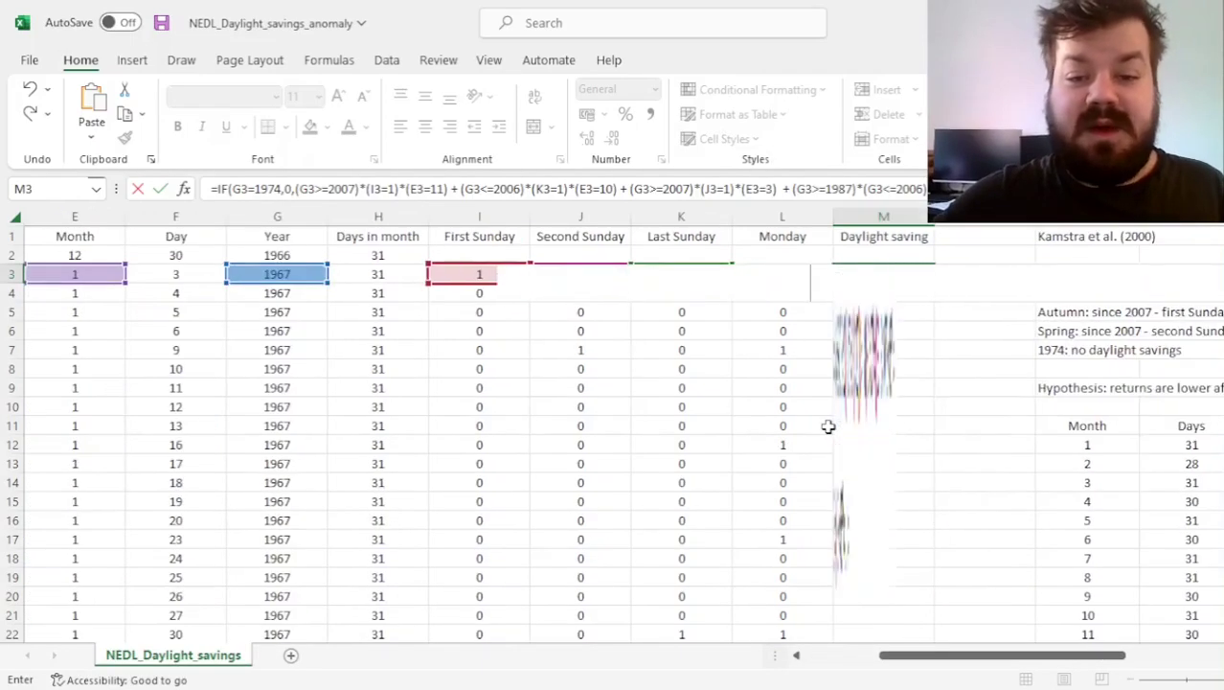
pyautogui.write('4')
pyautogui.hscroll(1, 829, 427)
pyautogui.write(')')
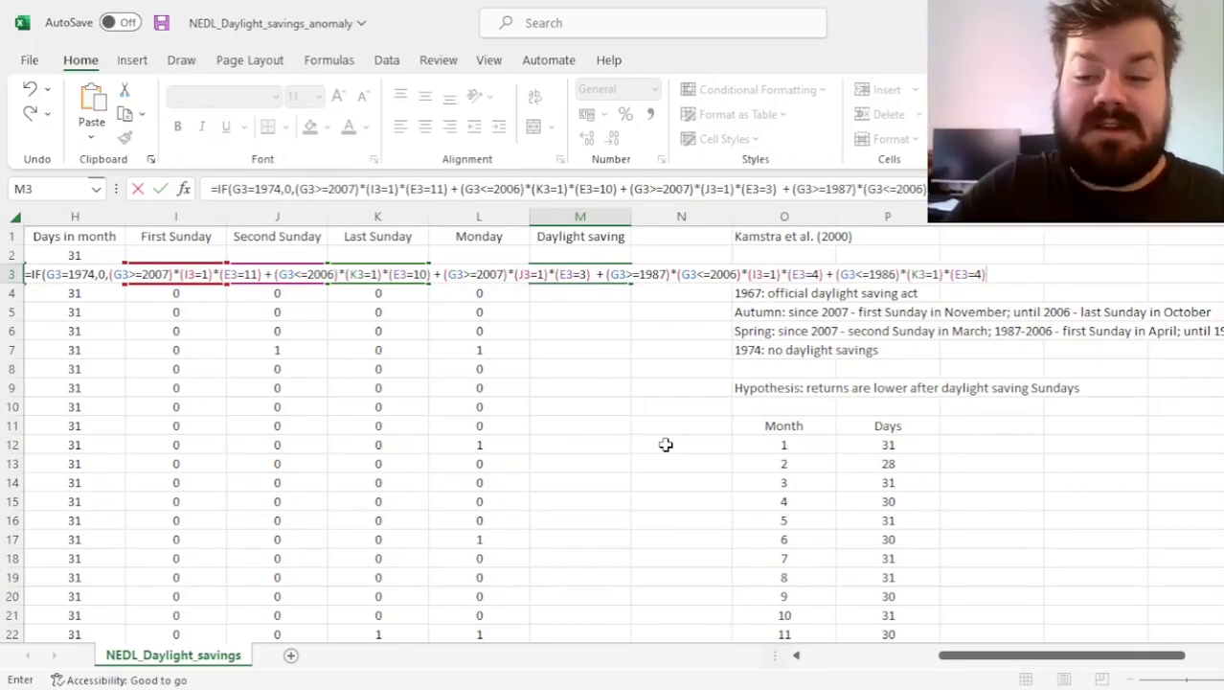
# Enter the finished formula in M3 and fill it down the whole Daylight saving column
pyautogui.hotkey('ctrl', 'Return')
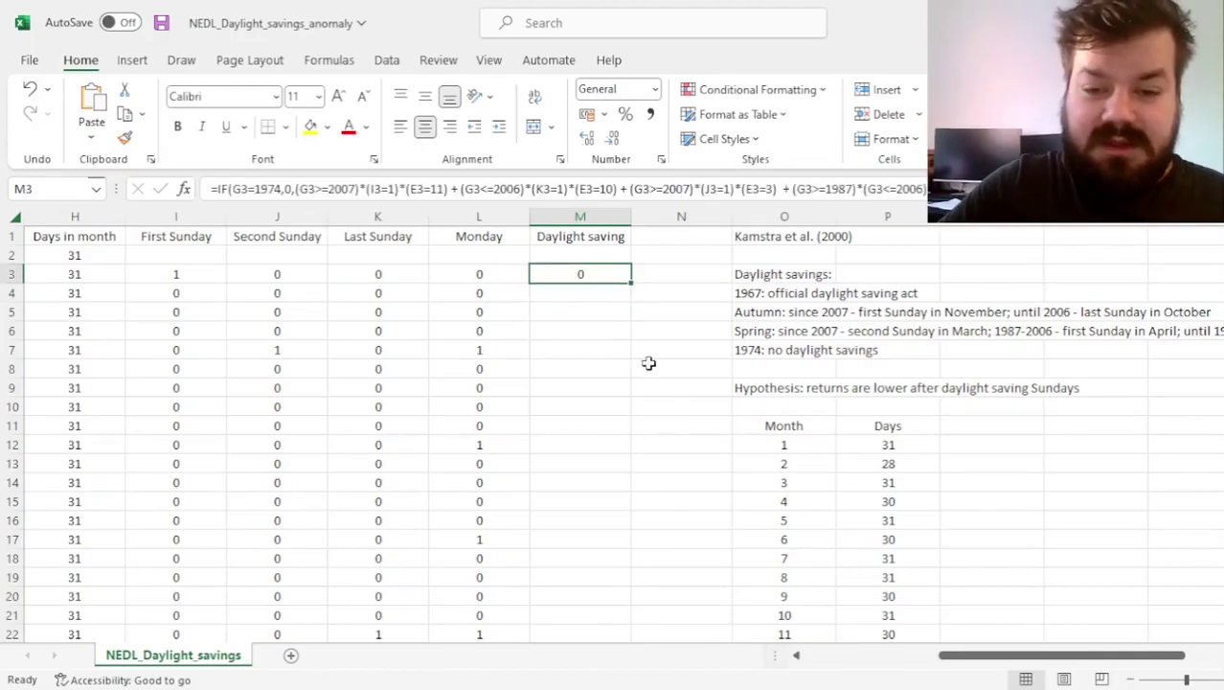
pyautogui.doubleClick(630, 282)
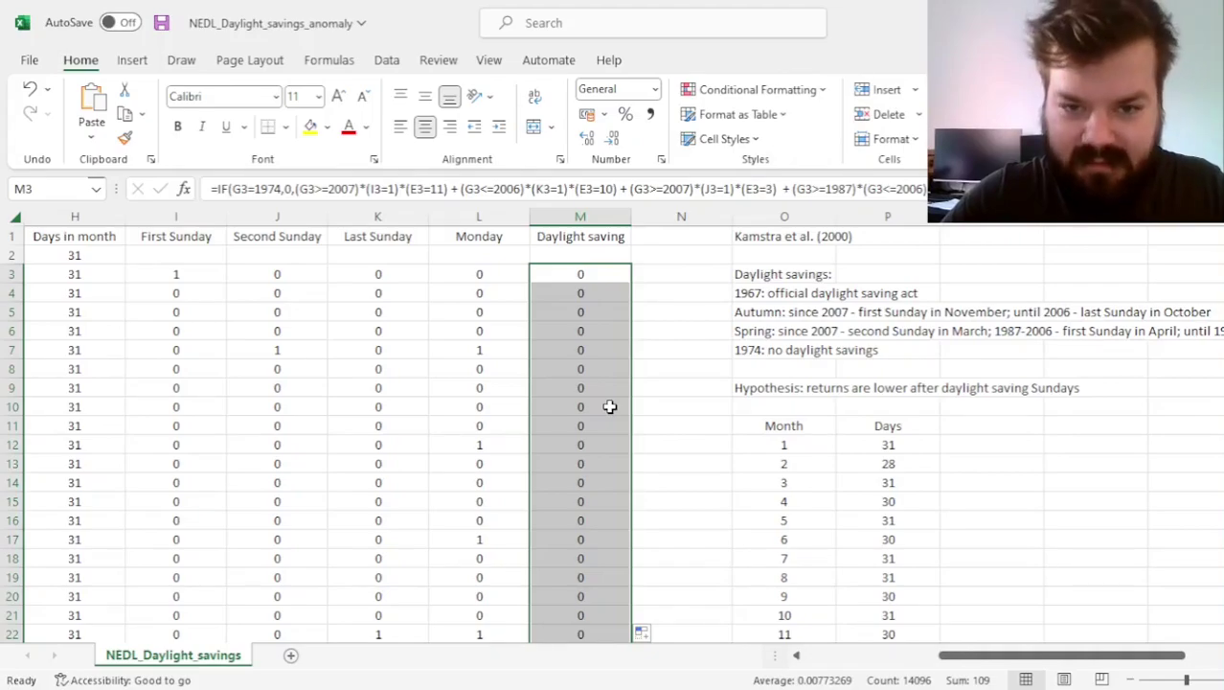
pyautogui.hotkey('shift', 'BackSpace')
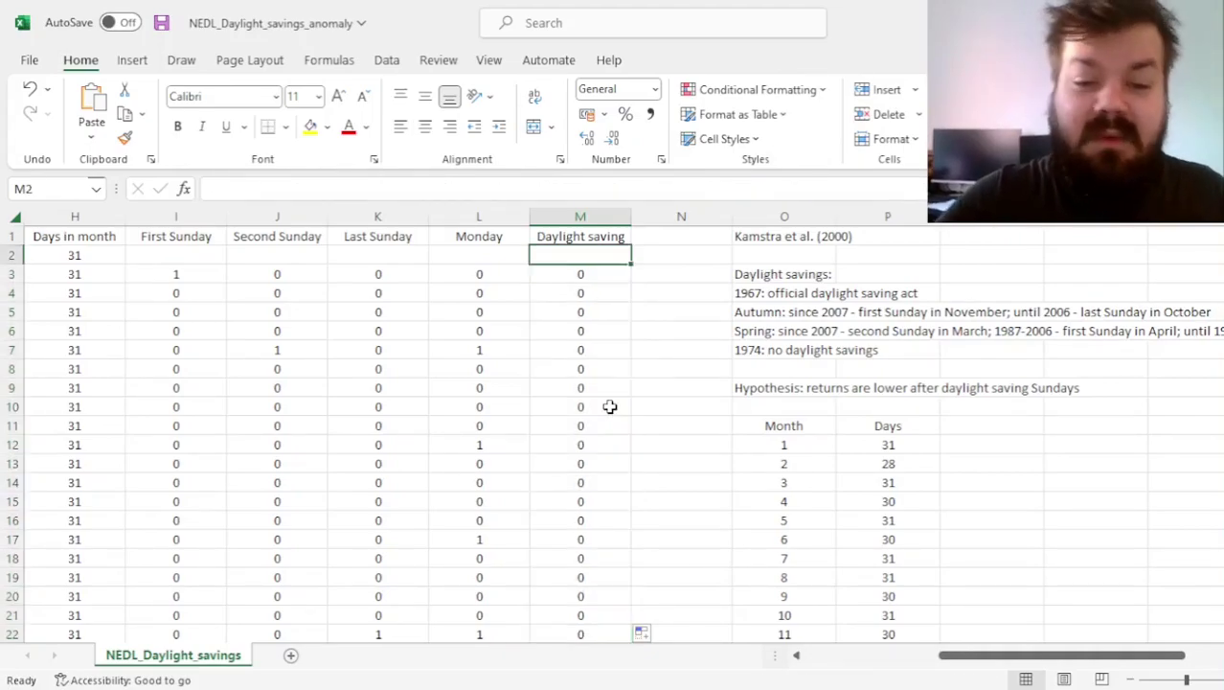
pyautogui.hotkey('ctrl', 'shift', 'Down')
pyautogui.hotkey('ctrl', 'Up')
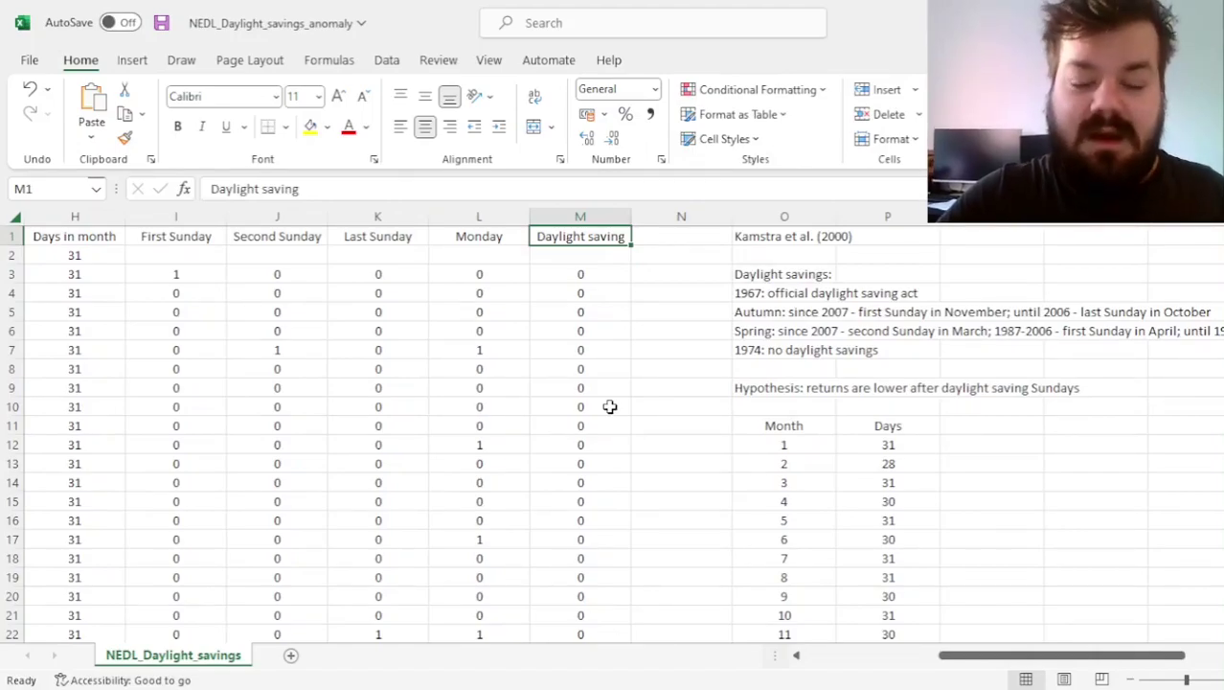
# Start a LINEST formula across P27:Q31 of the full-sample table, using the returns C3:C14098 as the dependent variable
pyautogui.press('Down')
pyautogui.press('Down')
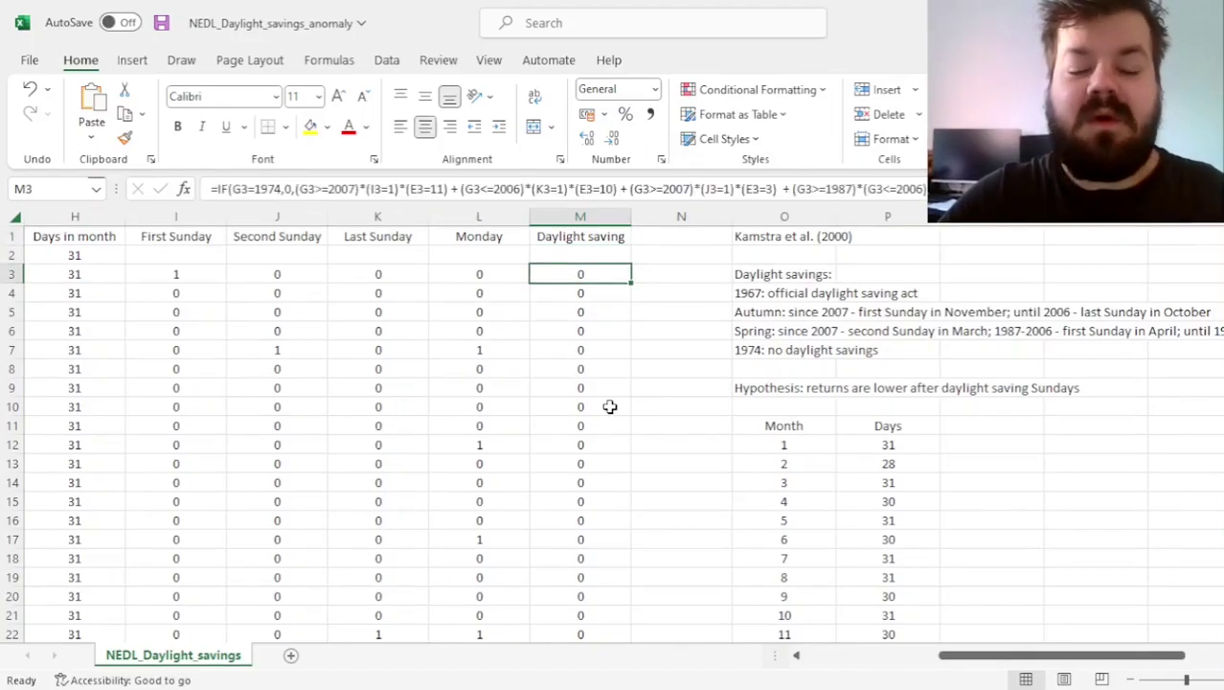
pyautogui.scroll(-4, 998, 522)
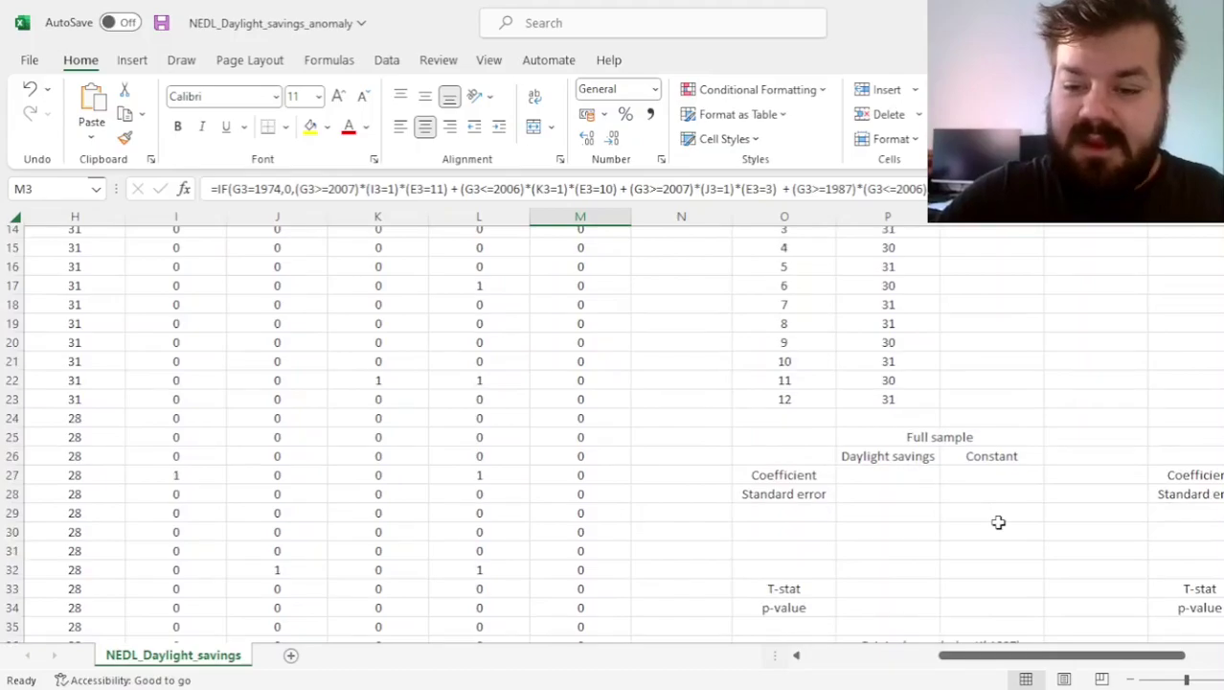
pyautogui.hscroll(3, 999, 522)
pyautogui.scroll(-1, 891, 498)
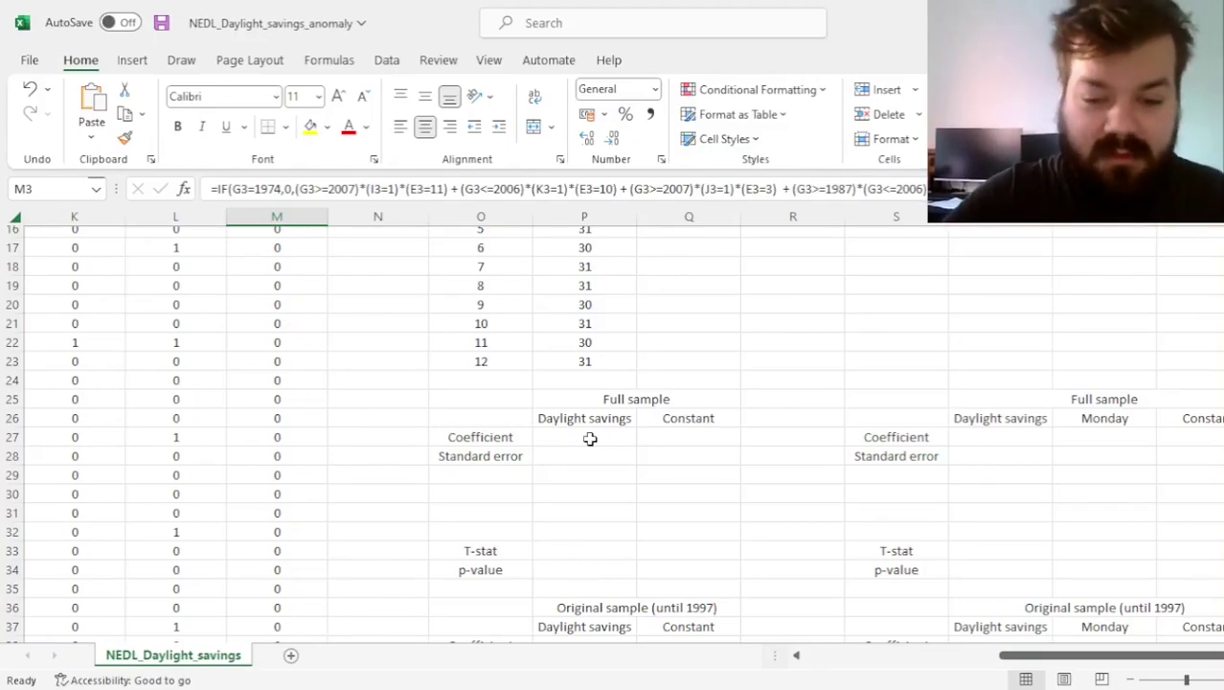
pyautogui.moveTo(583, 437); pyautogui.dragTo(689, 507)
pyautogui.hotkey('ctrl', 'shift', '5')
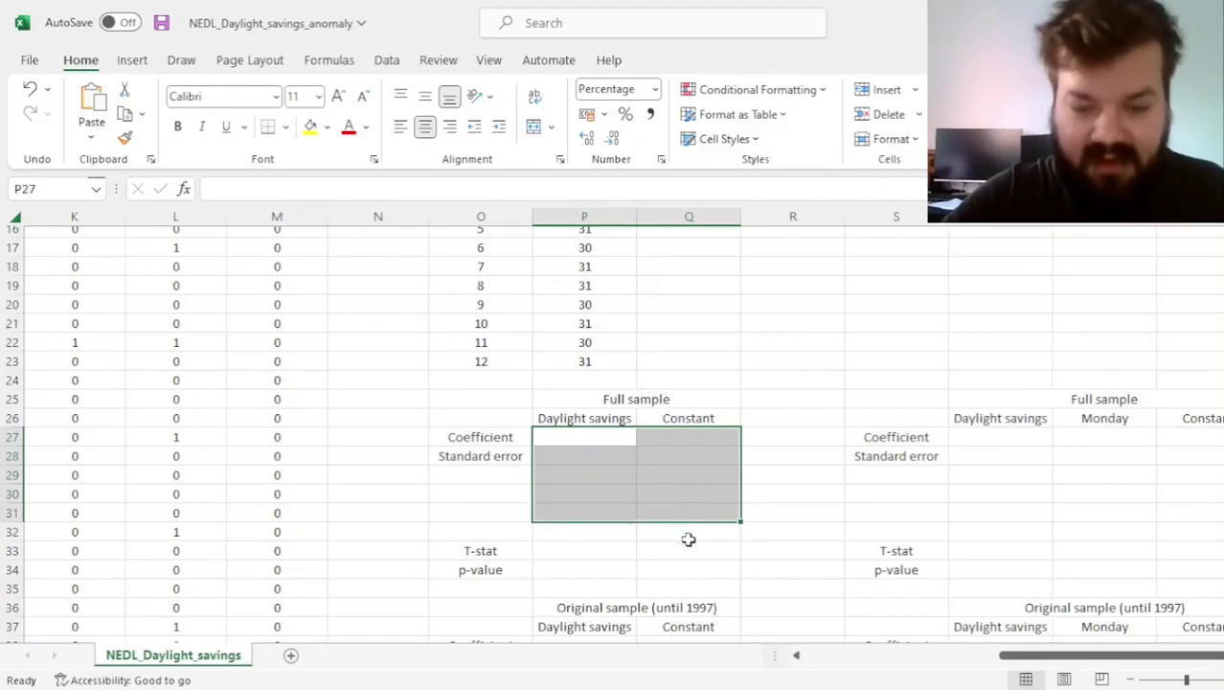
pyautogui.write('=LINEST(')
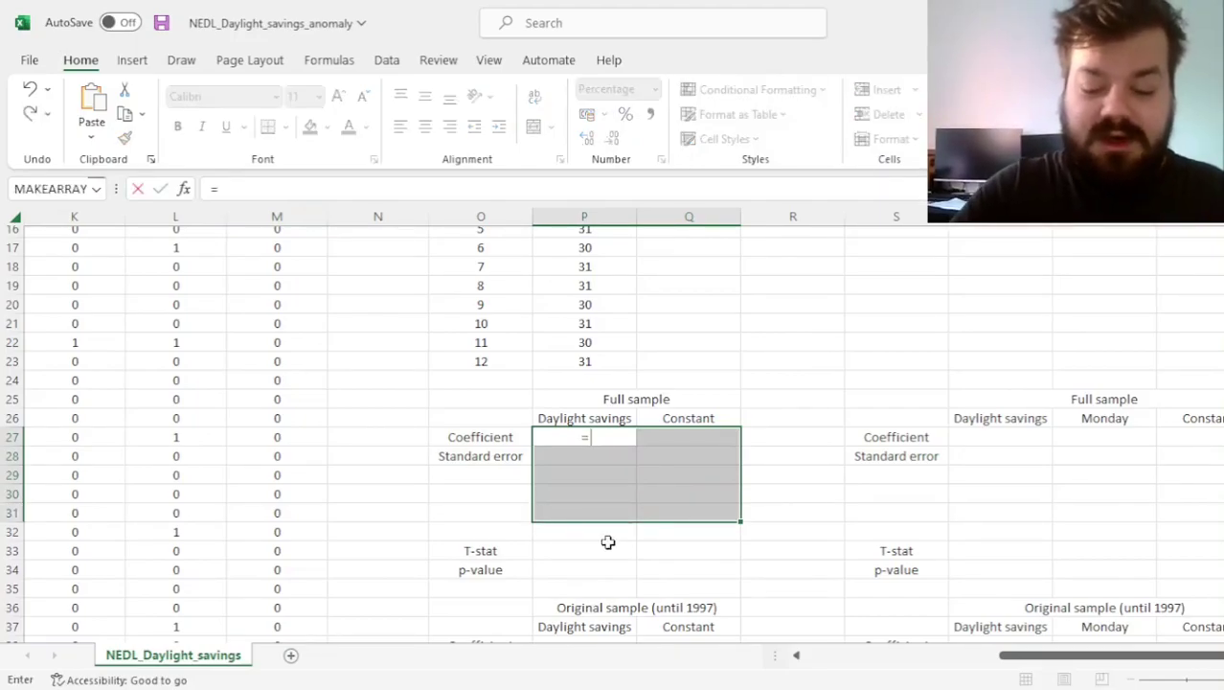
pyautogui.click(158, 344)
pyautogui.hotkey('ctrl', 'Home')
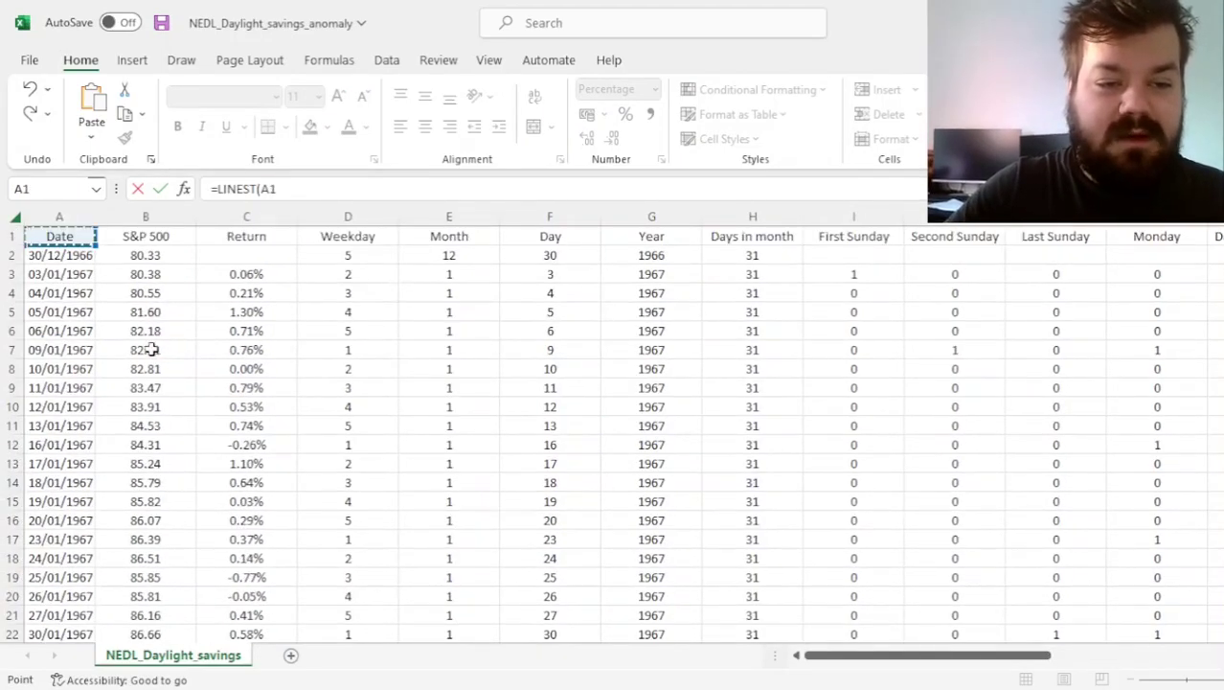
pyautogui.click(238, 269)
pyautogui.hotkey('ctrl', 'shift', 'Down')
pyautogui.write(',')
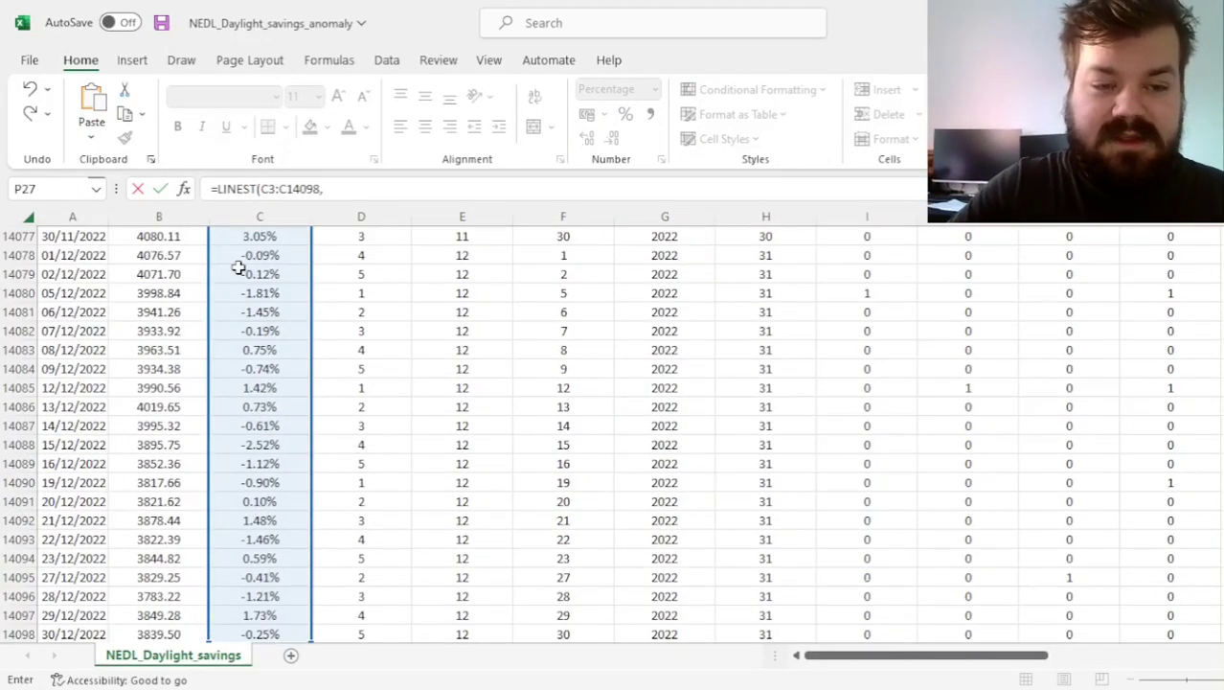
# Complete the LINEST formula with the Daylight saving column M3:M14098 and the options 1,1, and enter it
pyautogui.click(364, 292)
pyautogui.hotkey('ctrl', 'Up')
pyautogui.hotkey('ctrl', 'Right')
pyautogui.press('Down')
pyautogui.press('Down')
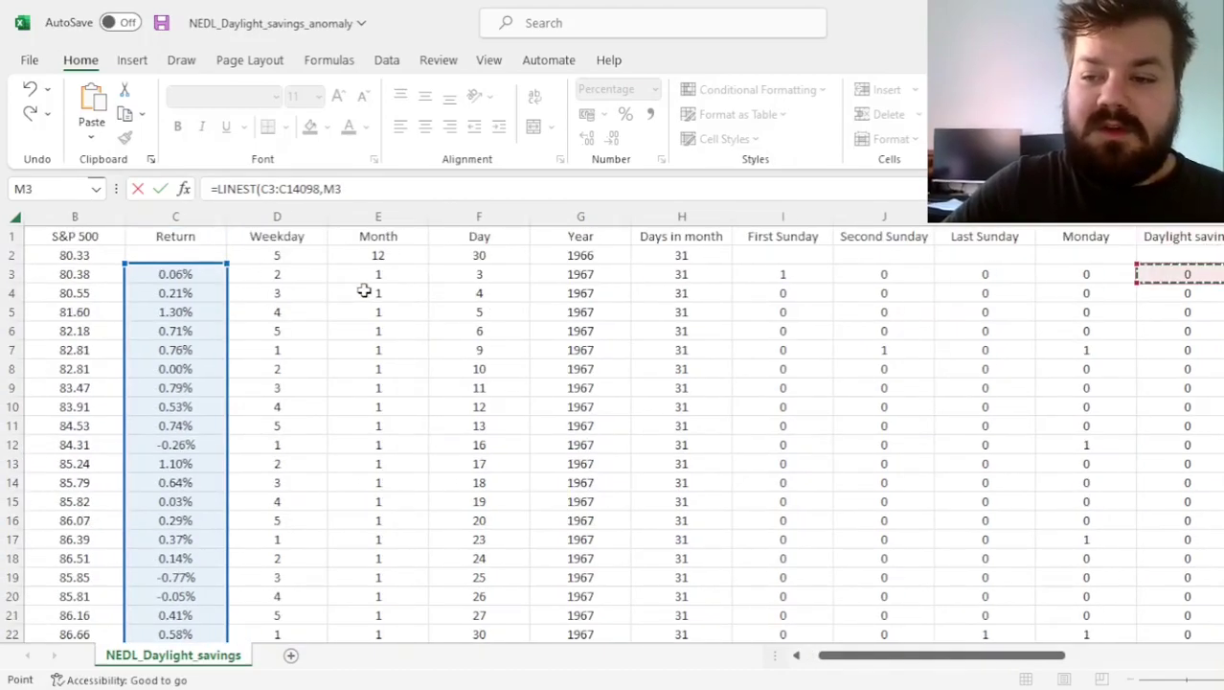
pyautogui.hotkey('ctrl', 'shift', 'Down')
pyautogui.write(',')
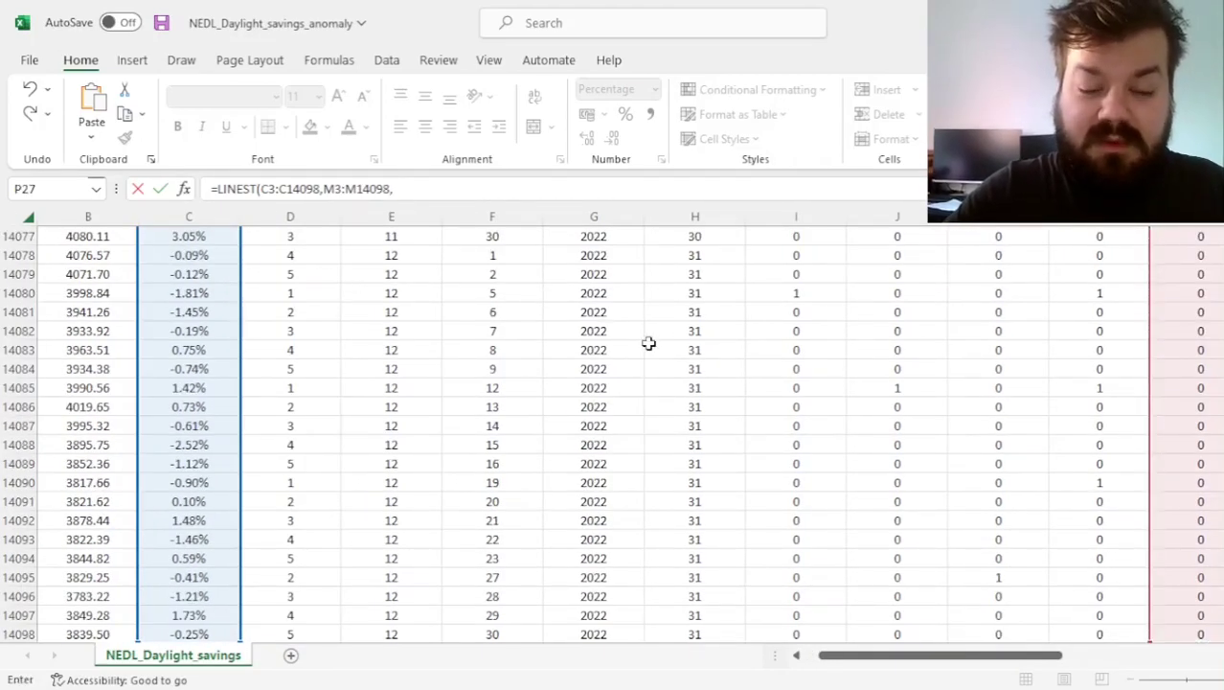
pyautogui.write('1,1')
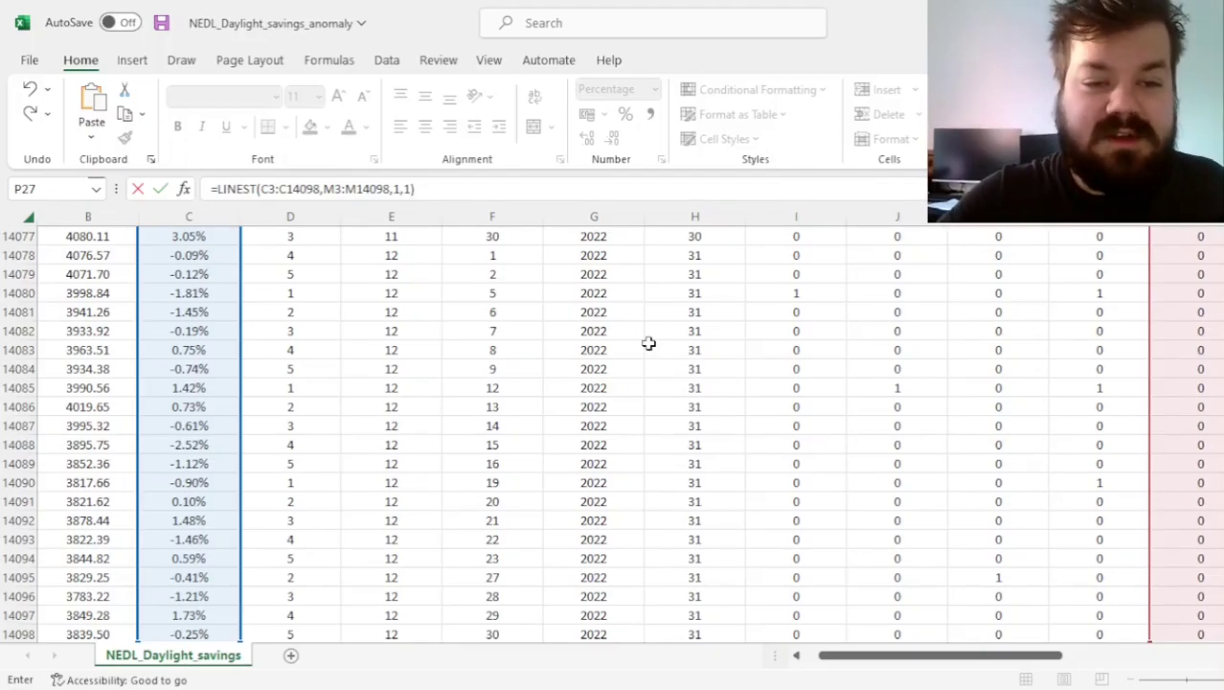
pyautogui.press('Return')
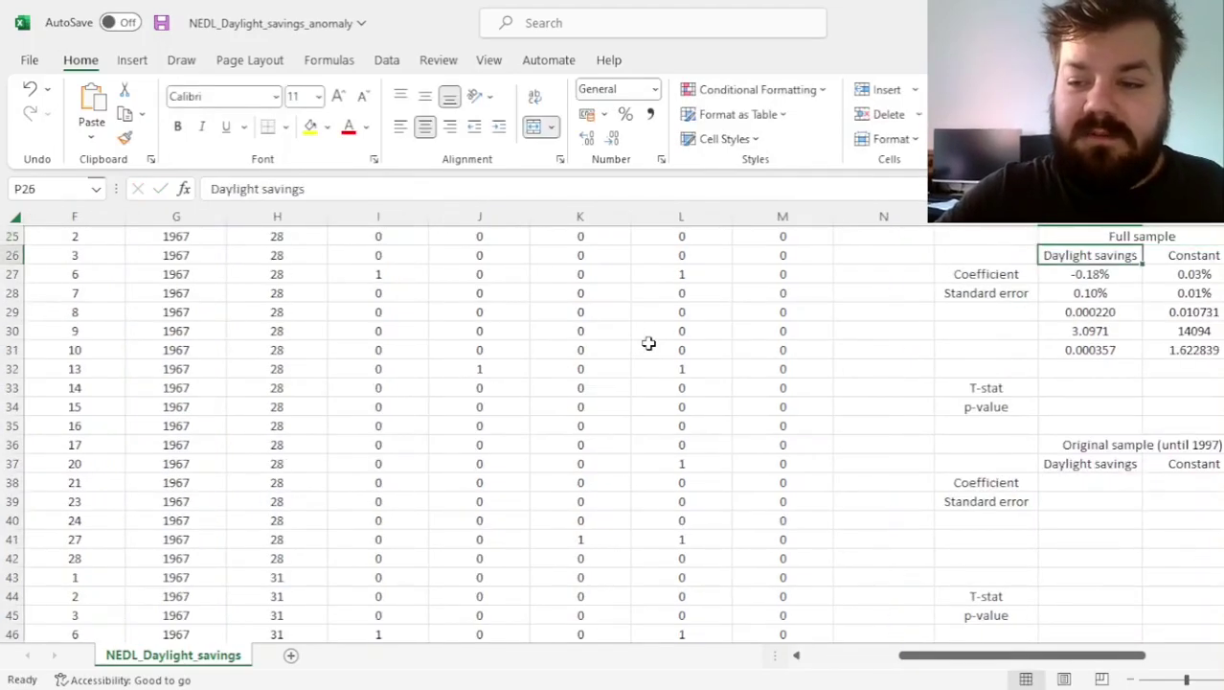
# Examine the full-sample regression output, in particular the daylight savings coefficient
pyautogui.press('Up')
pyautogui.press('Right')
pyautogui.press('Right')
pyautogui.press('Right')
pyautogui.press('Right')
pyautogui.press('Right')
pyautogui.press('Right')
pyautogui.press('Right')
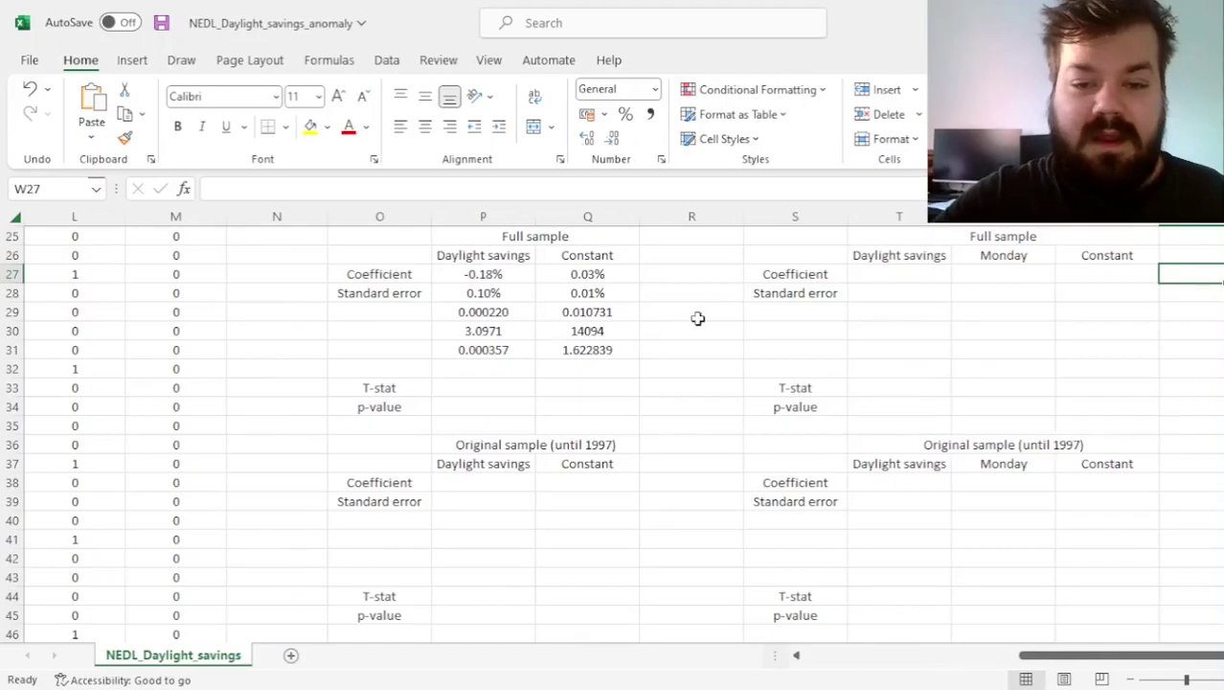
pyautogui.click(494, 274)
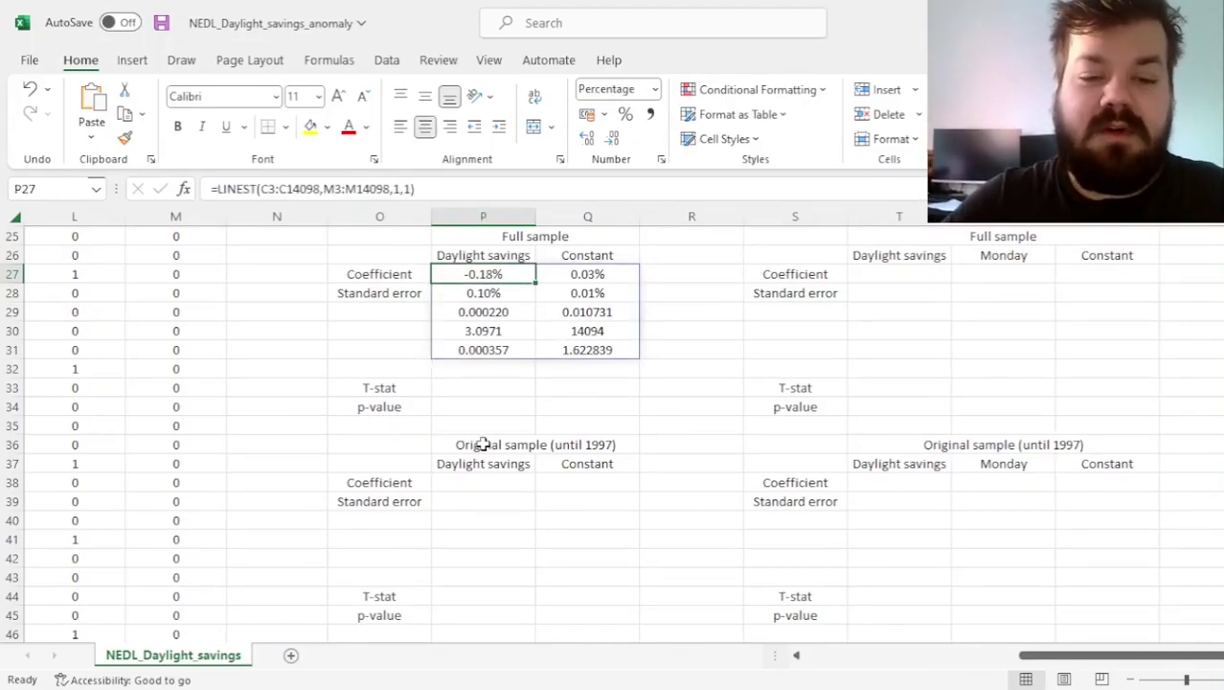
# Calculate the full-sample daylight savings T-stat in P33 as the coefficient divided by its standard error, =P27/P28
pyautogui.click(504, 389)
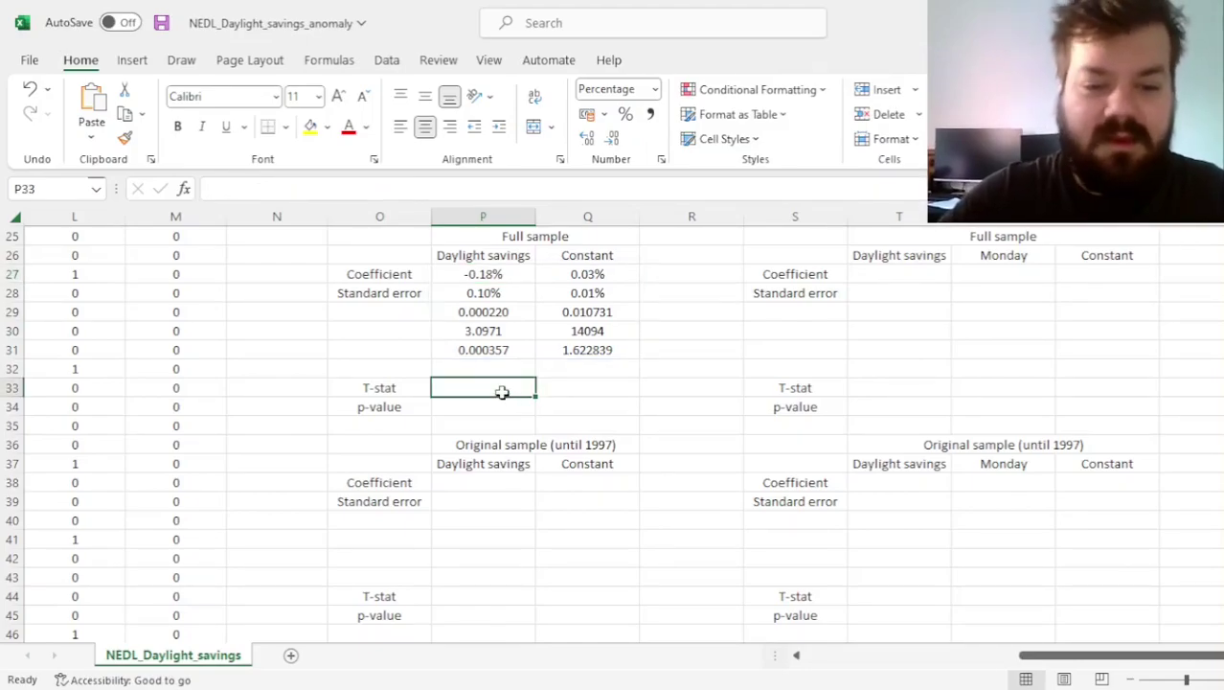
pyautogui.write('=')
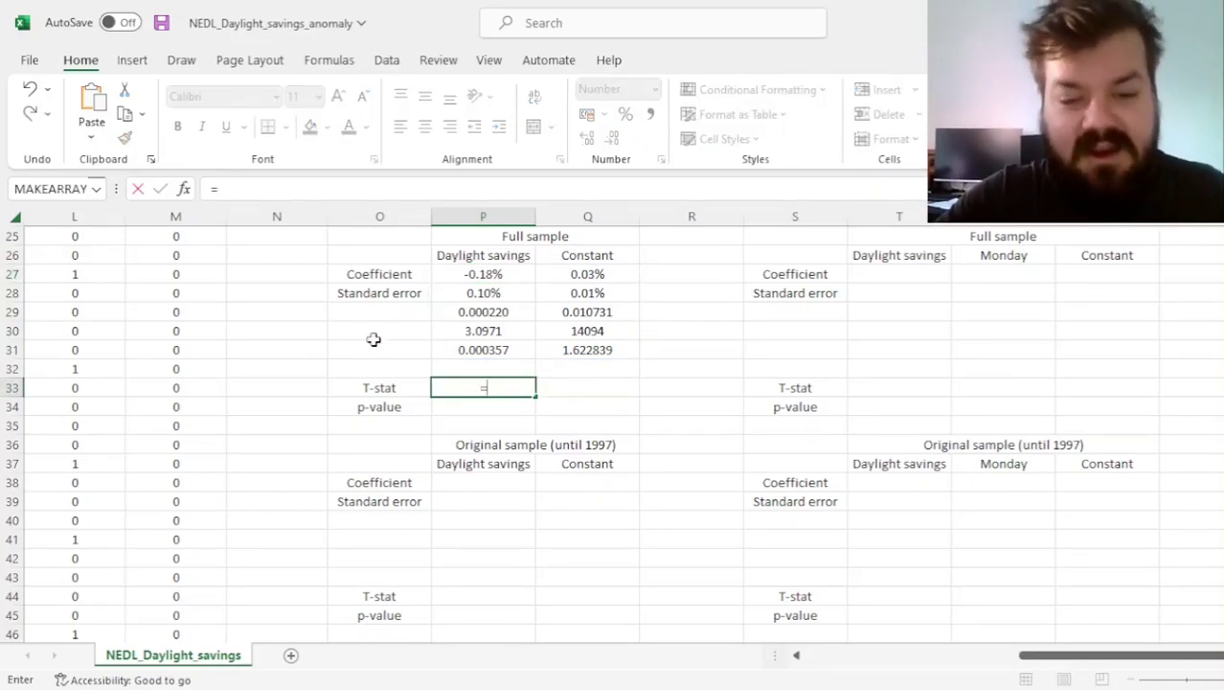
pyautogui.click(486, 273)
pyautogui.write('/')
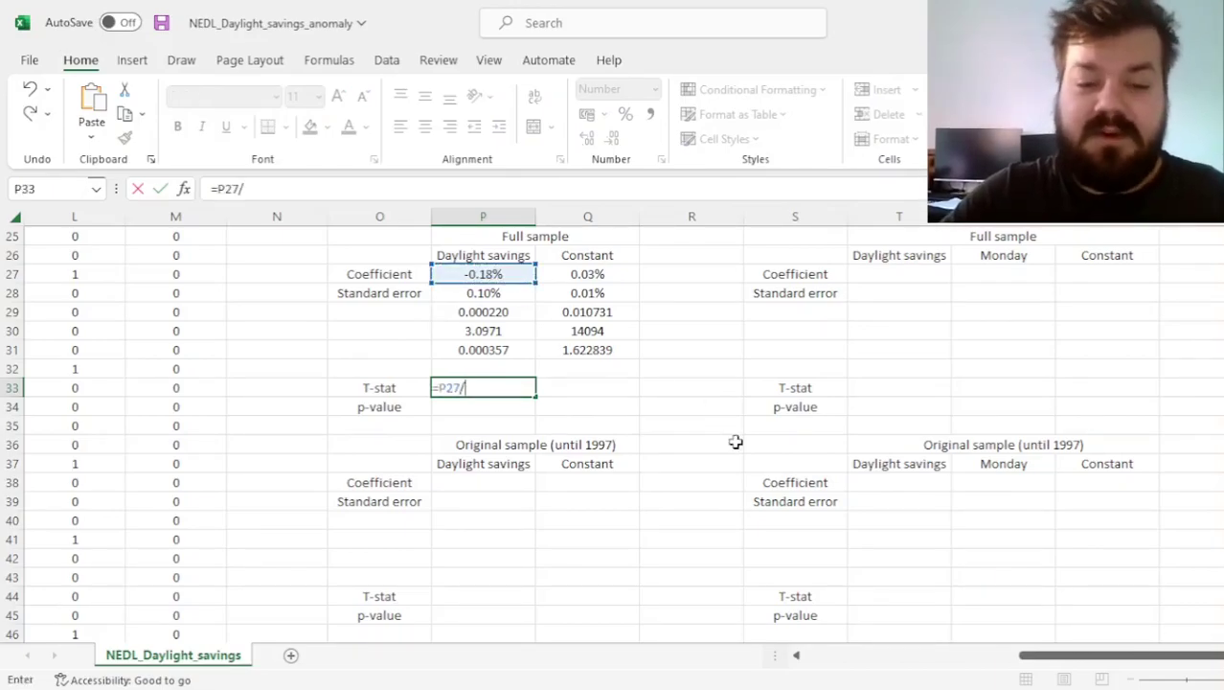
pyautogui.click(498, 296)
pyautogui.press('Return')
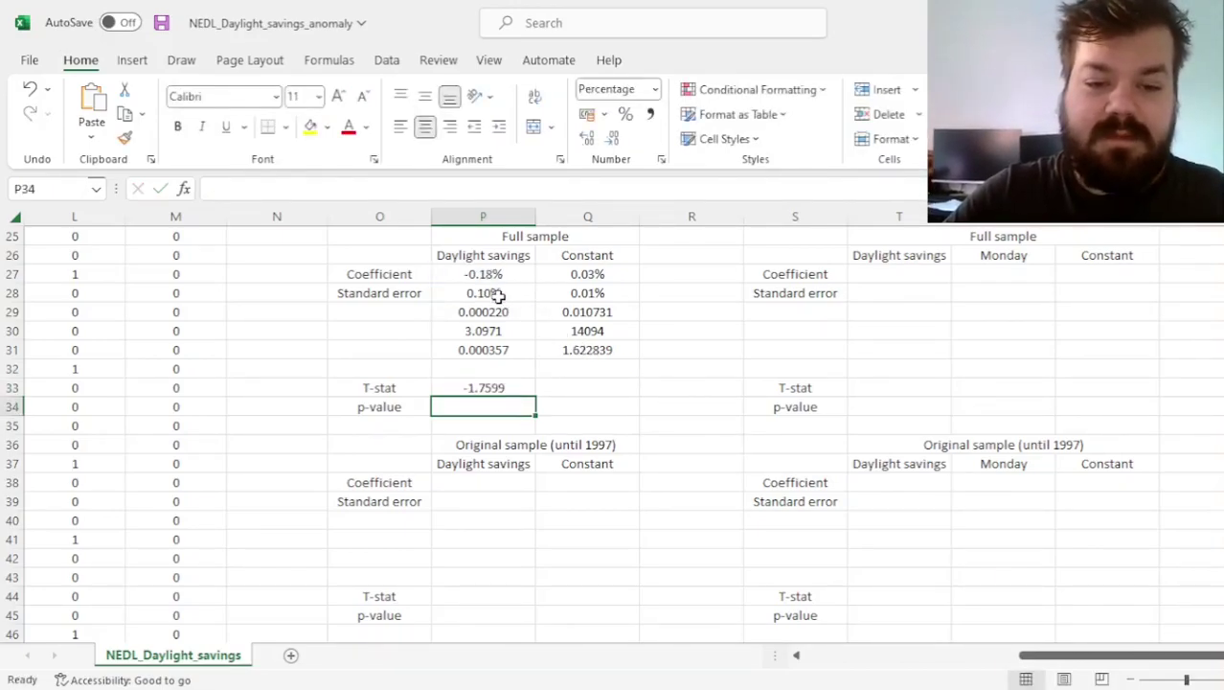
# Calculate the two-tailed p-value in P34 with =T.DIST.2T(ABS(P33),Q30)
pyautogui.write('=T.DIST.2')
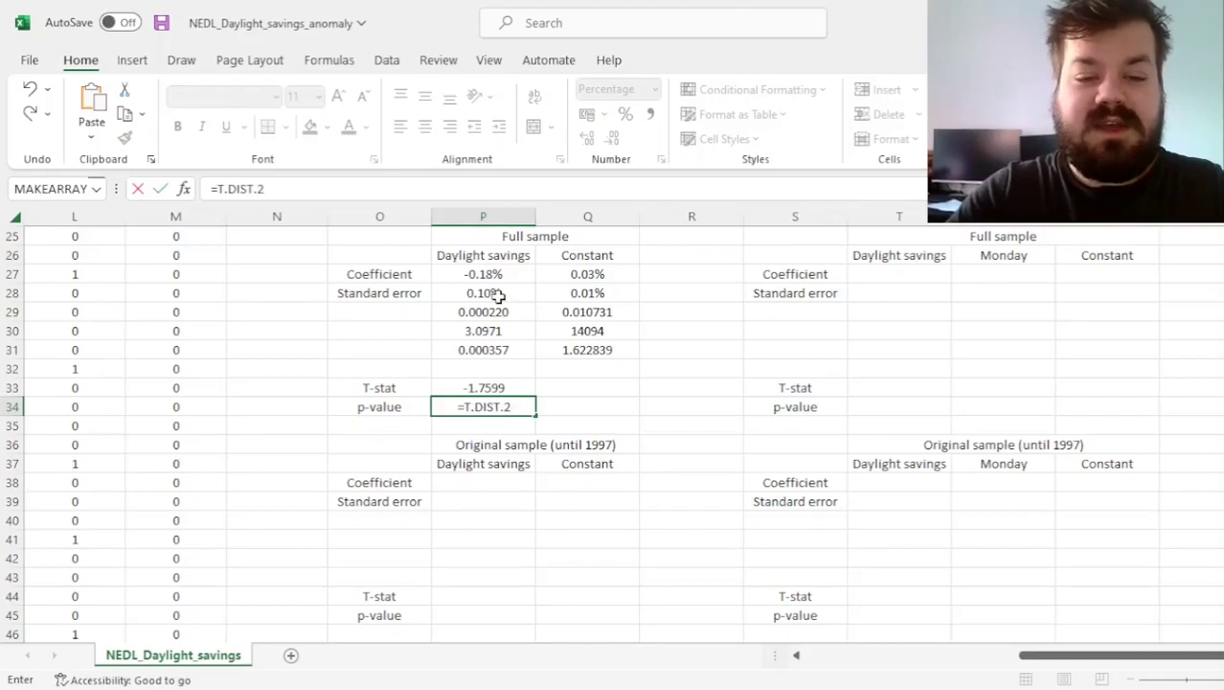
pyautogui.write('T(ABS(')
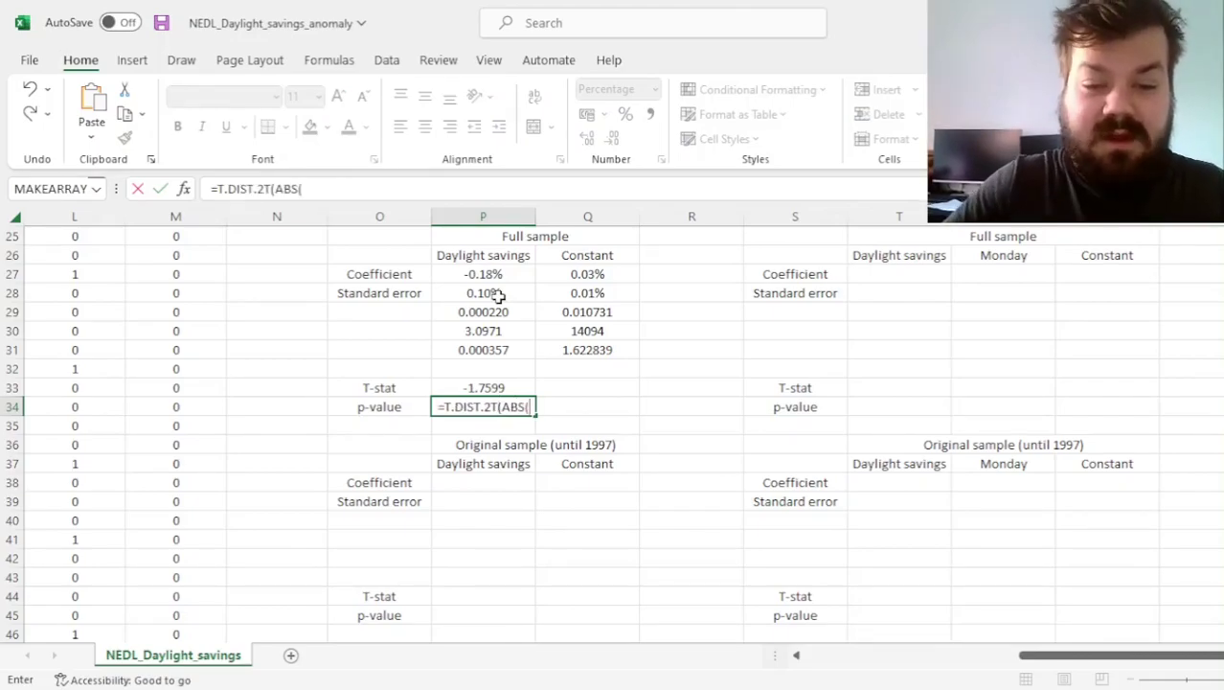
pyautogui.press('Up')
pyautogui.write('),')
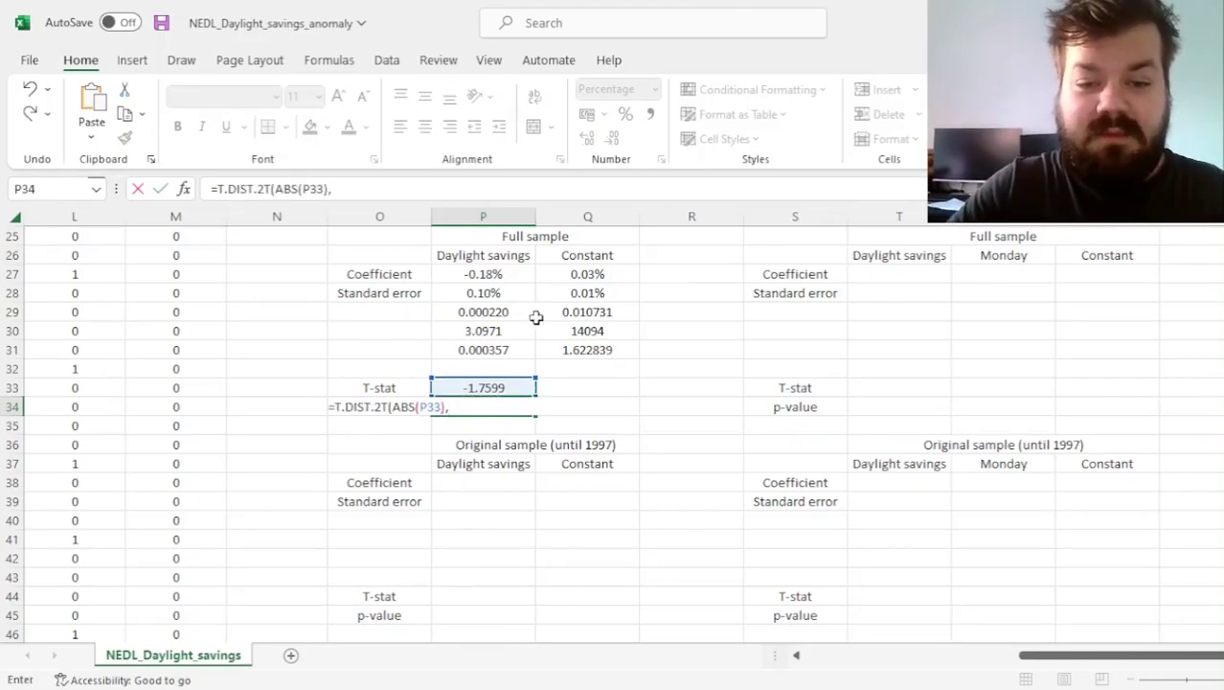
pyautogui.click(582, 332)
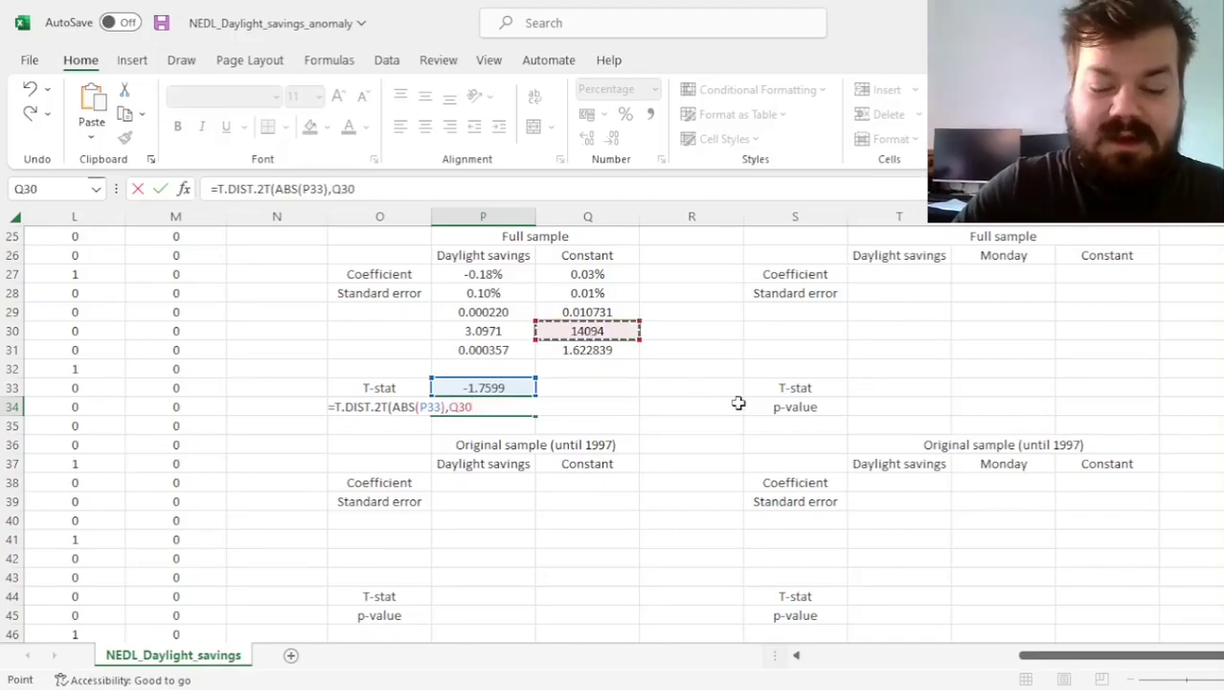
pyautogui.write(')')
pyautogui.hotkey('ctrl', 'Return')
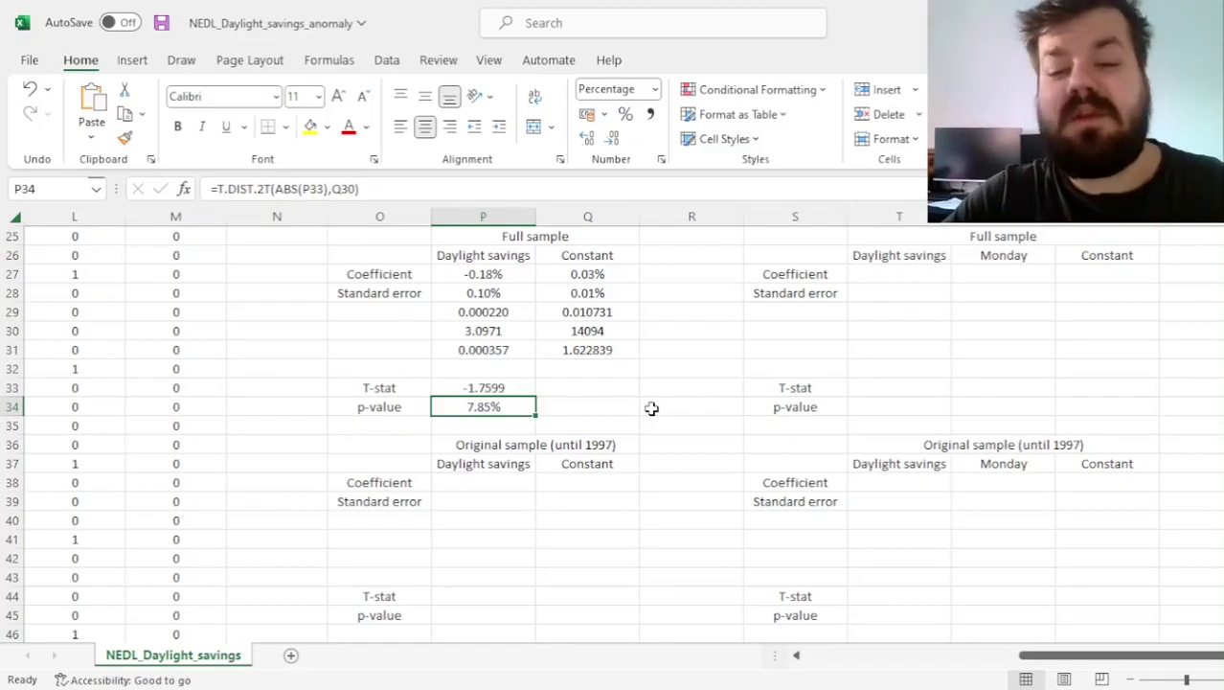
# Copy the text of the full-sample LINEST formula into T27:V31 of the table that also has a Monday column
pyautogui.moveTo(491, 276); pyautogui.dragTo(591, 346)
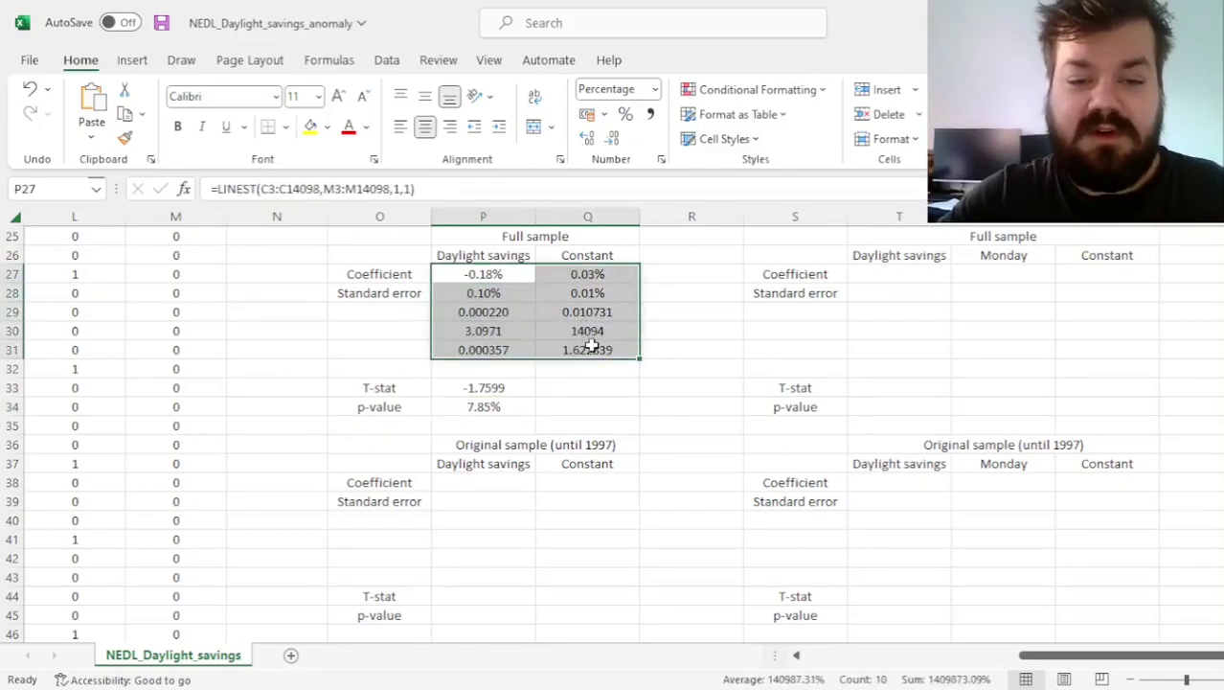
pyautogui.moveTo(421, 189); pyautogui.dragTo(209, 188)
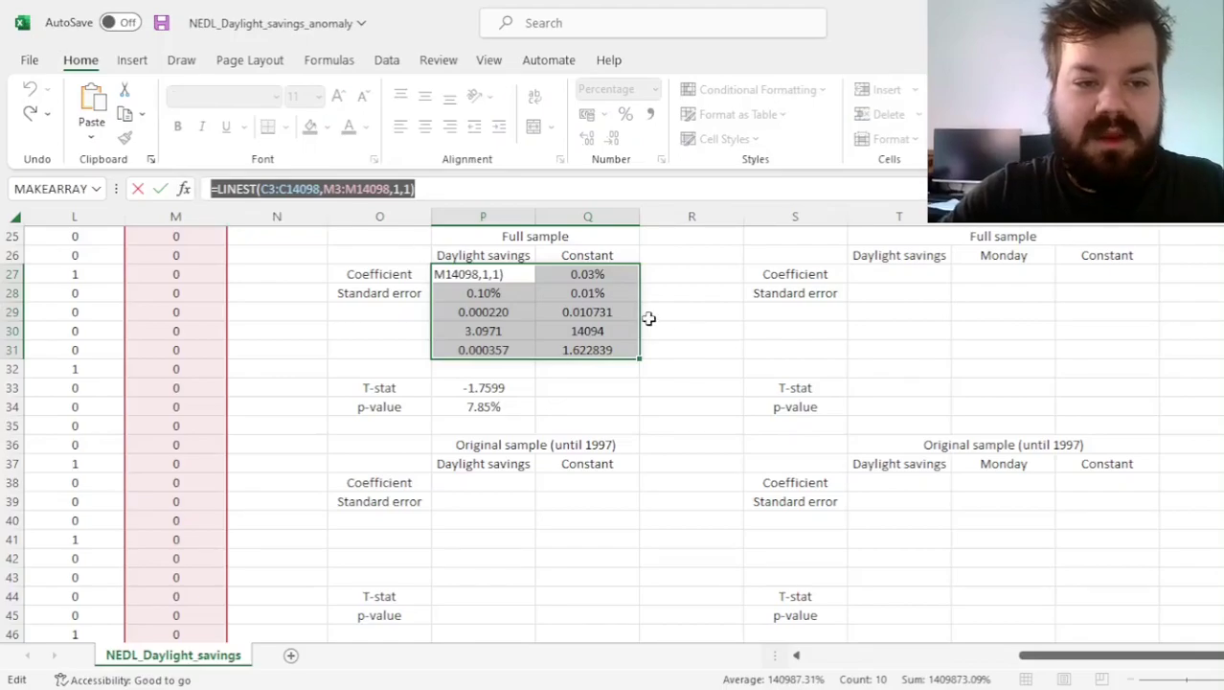
pyautogui.press('Escape')
pyautogui.moveTo(876, 277); pyautogui.dragTo(1073, 352)
pyautogui.click(467, 189)
pyautogui.hotkey('ctrl', 'v')
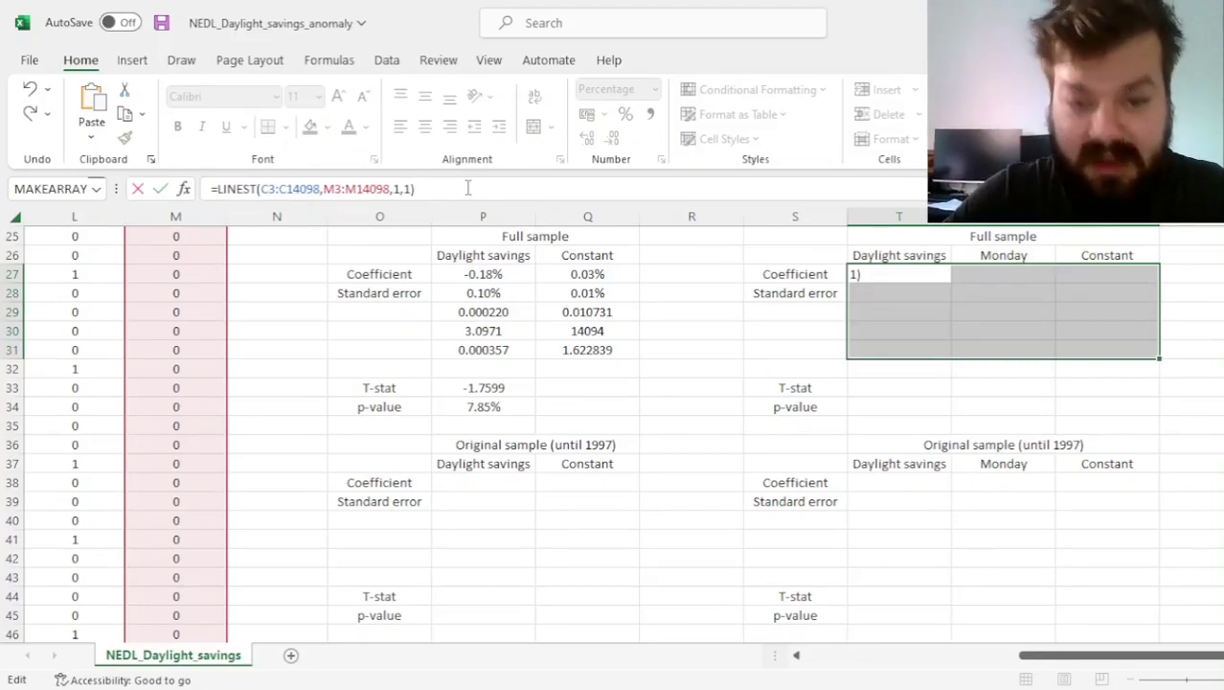
# Extend the copied formula's regressors to L3:M14098 so they include the Monday column, and enter it
pyautogui.click(335, 195)
pyautogui.press('BackSpace')
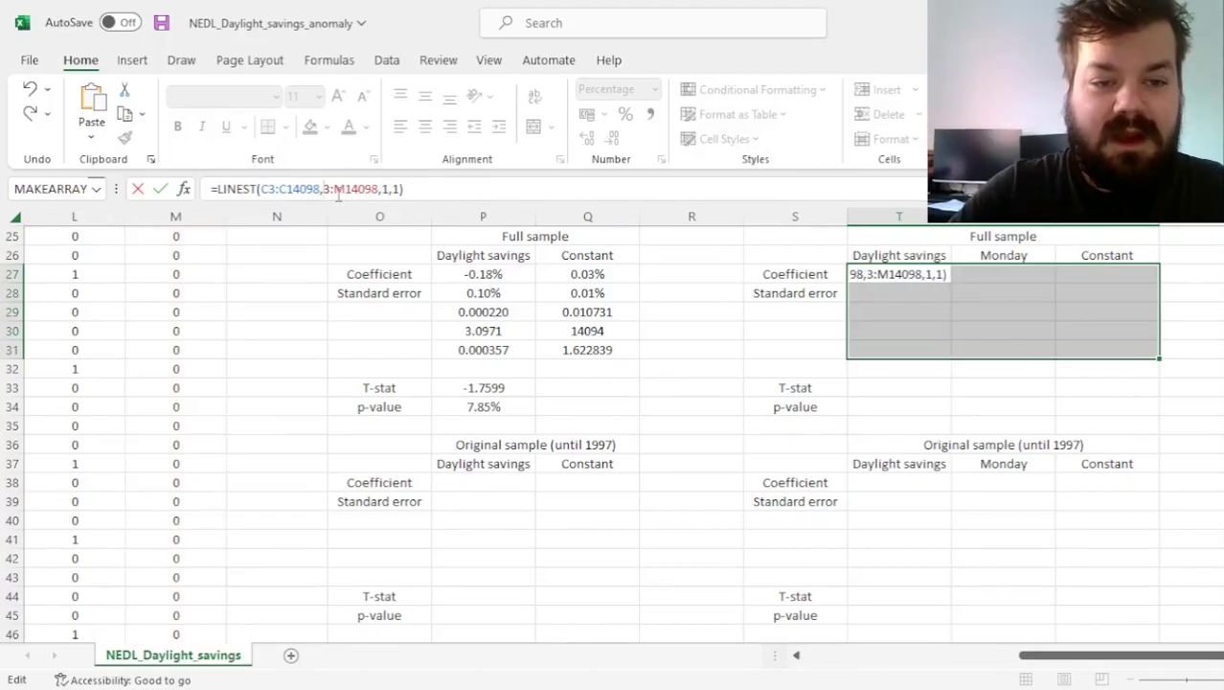
pyautogui.write('L')
pyautogui.hscroll(-3, 253, 336)
pyautogui.hscroll(-1, 253, 336)
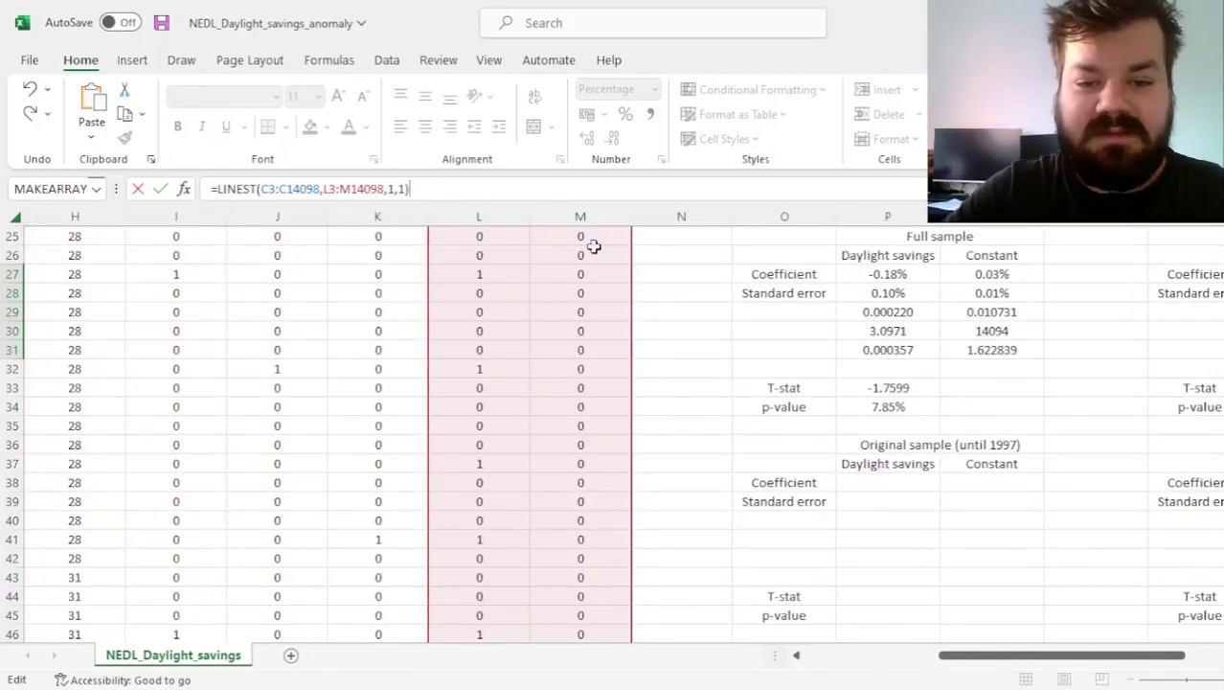
pyautogui.hscroll(4, 719, 372)
pyautogui.press('Return')
pyautogui.press('Up')
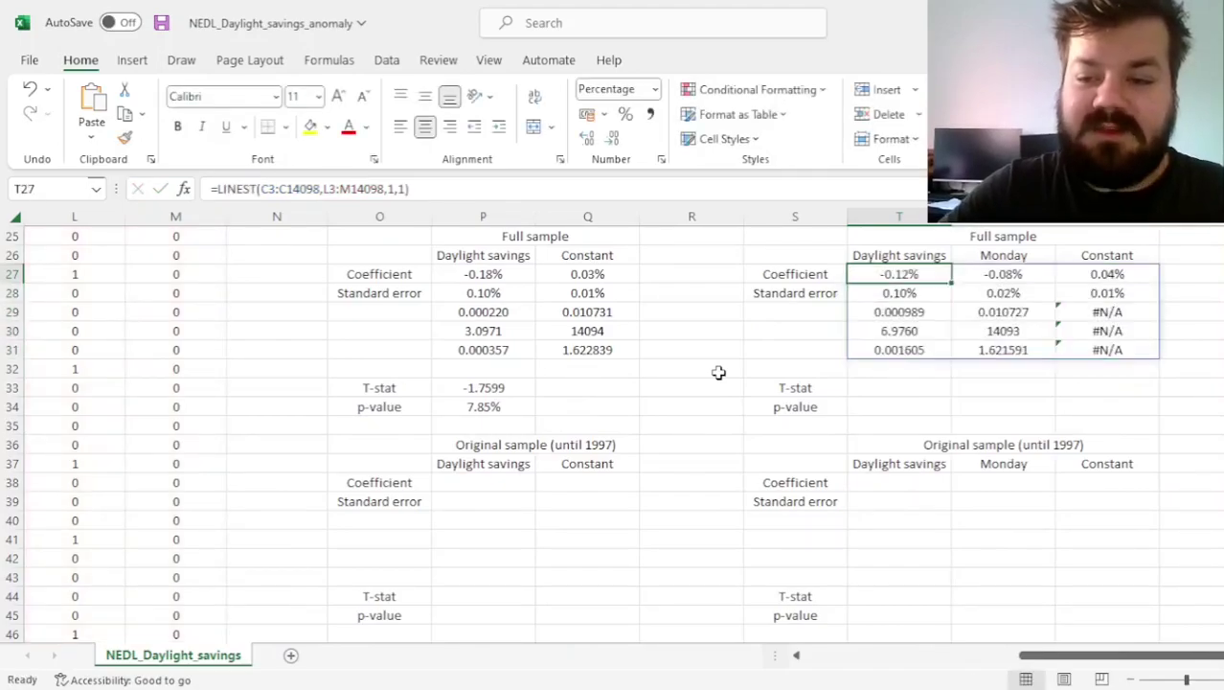
# Copy the T-stat and p-value formulas from P33:P34 to T33:T34 for the regression with Monday
pyautogui.moveTo(458, 391); pyautogui.dragTo(484, 406)
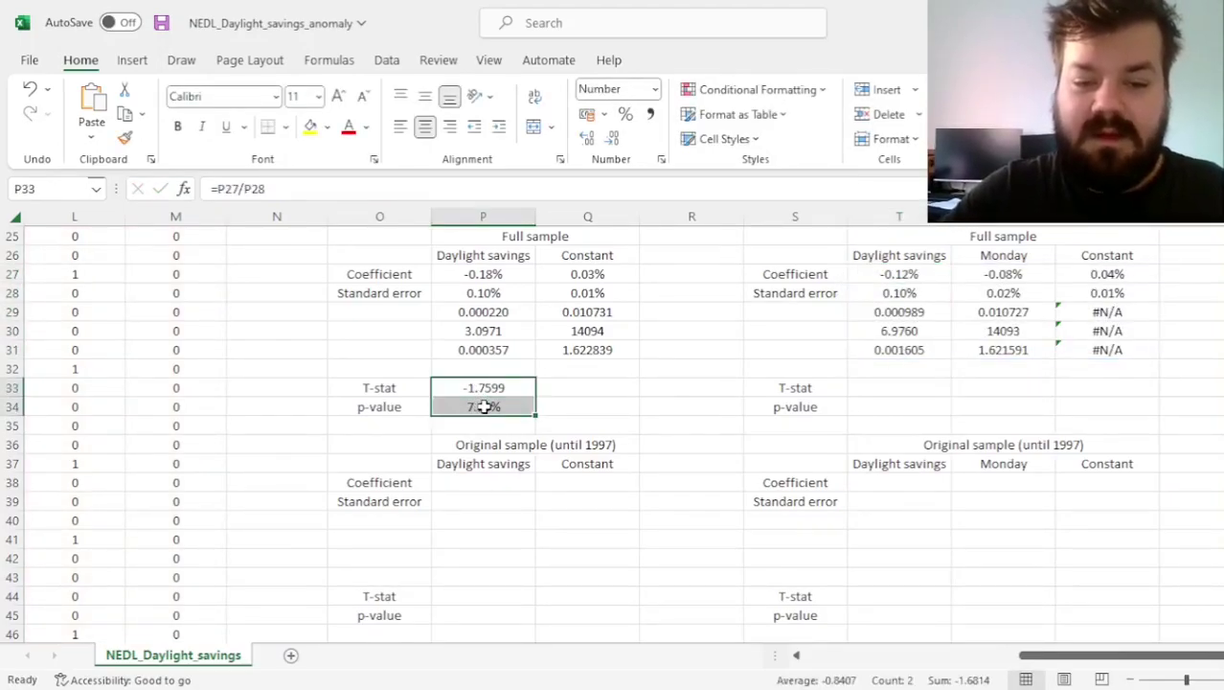
pyautogui.hotkey('ctrl', 'c')
pyautogui.click(910, 389)
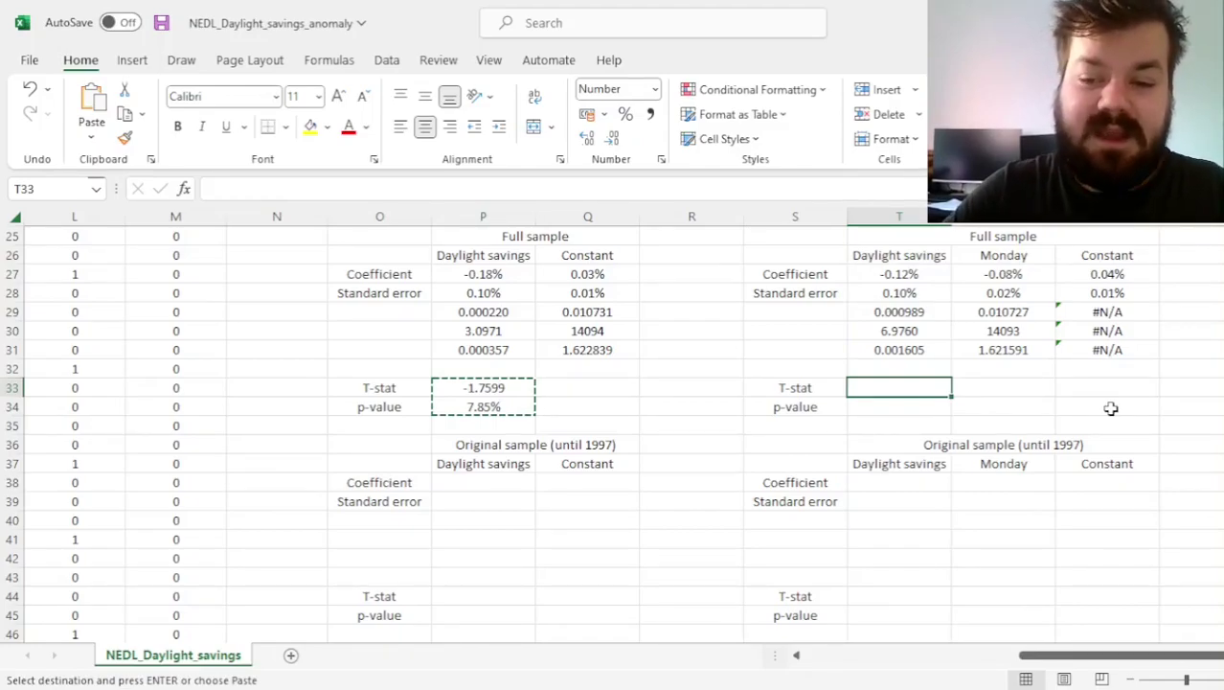
pyautogui.hotkey('ctrl', 'v')
pyautogui.press('Escape')
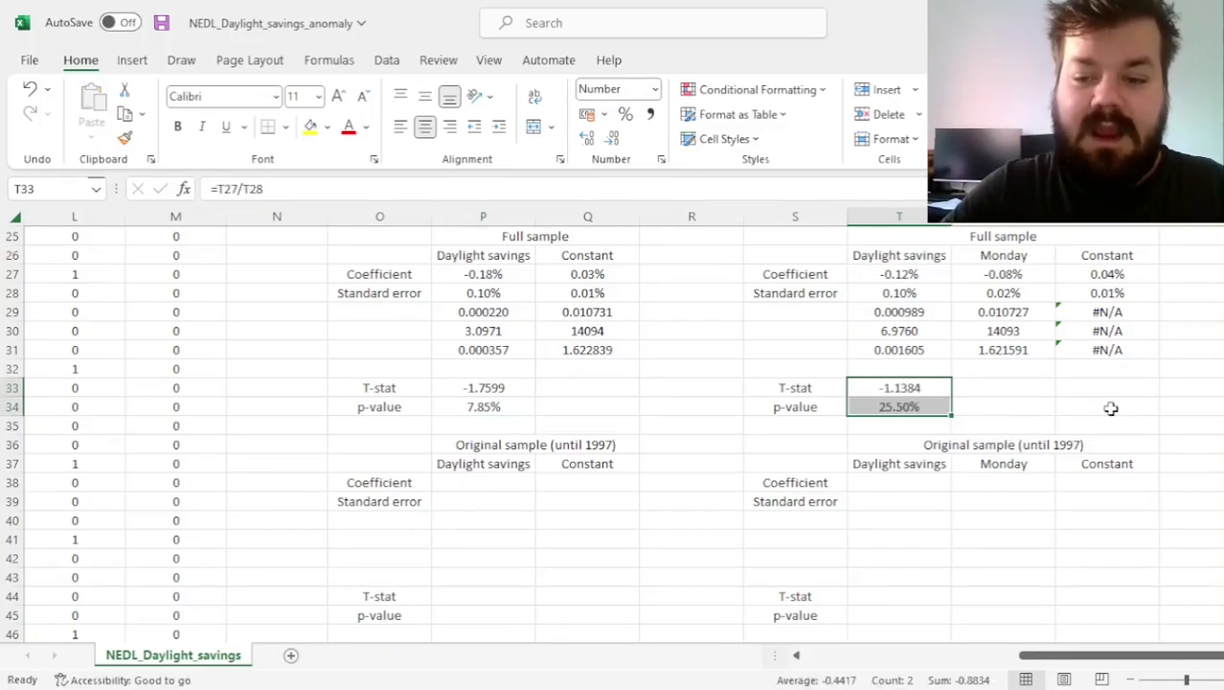
# Compare the daylight savings coefficients of both full-sample regressions and check the T-stat and p-value of the one with Monday
pyautogui.click(915, 274)
pyautogui.keyDown('ctrl'); pyautogui.click(462, 274); pyautogui.keyUp('ctrl')
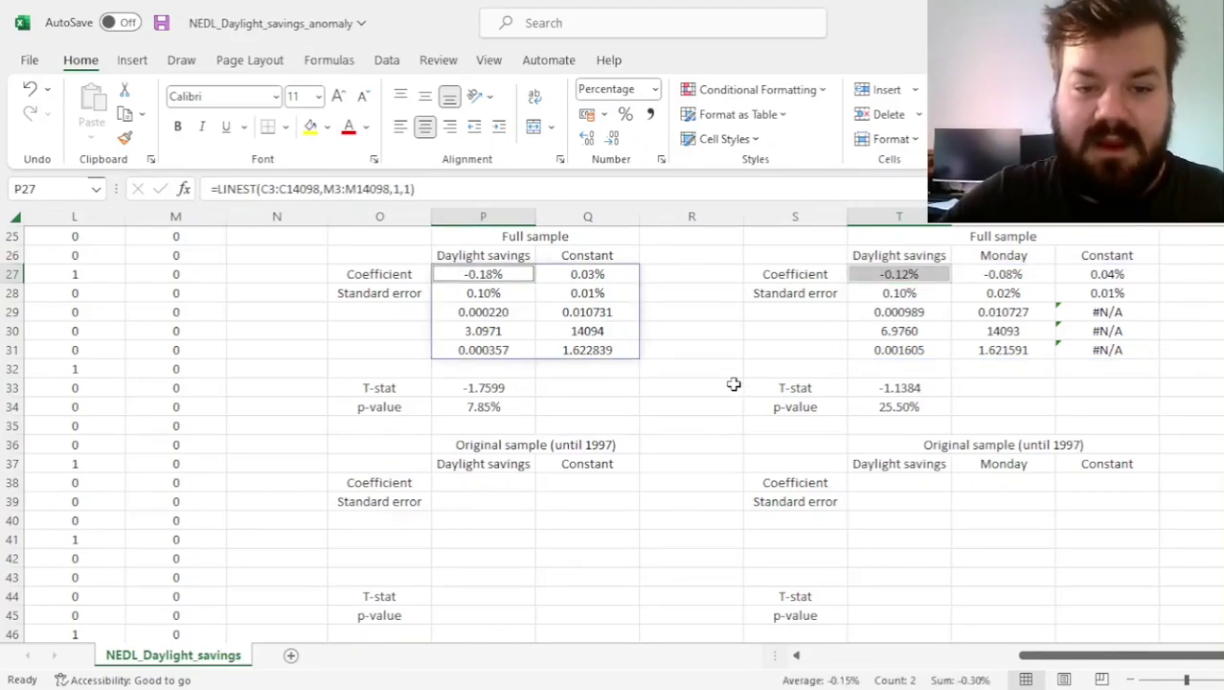
pyautogui.click(906, 387)
pyautogui.keyDown('ctrl'); pyautogui.click(908, 405); pyautogui.keyUp('ctrl')
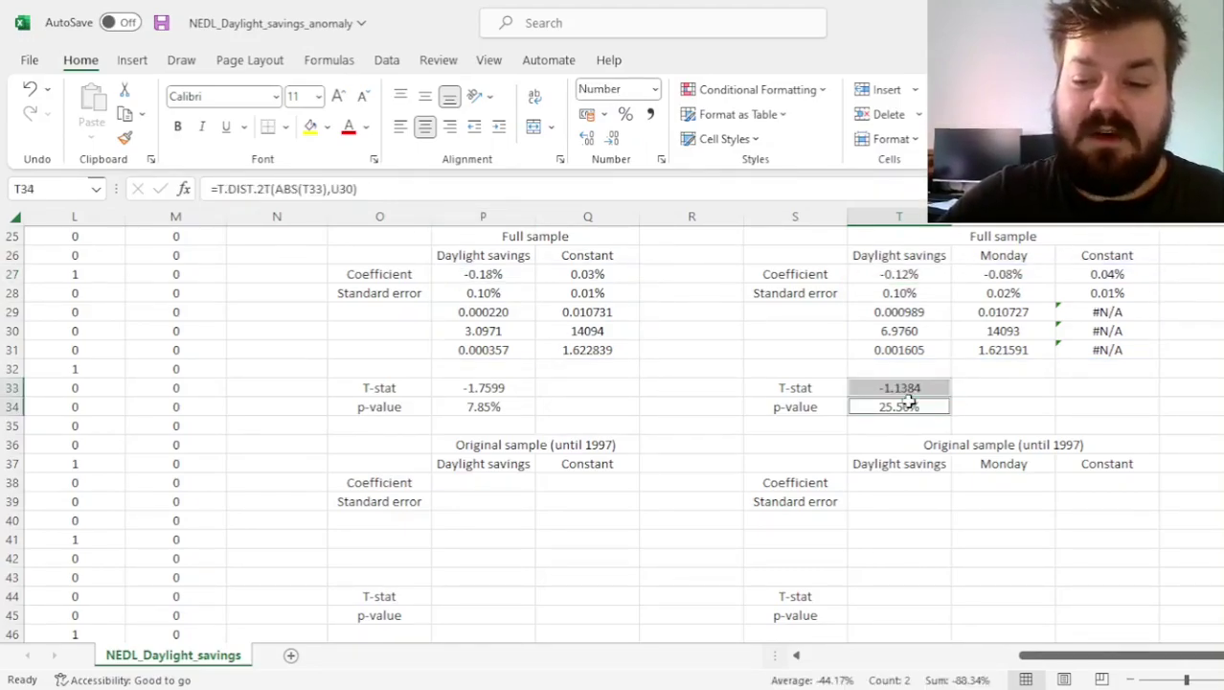
pyautogui.click(910, 407)
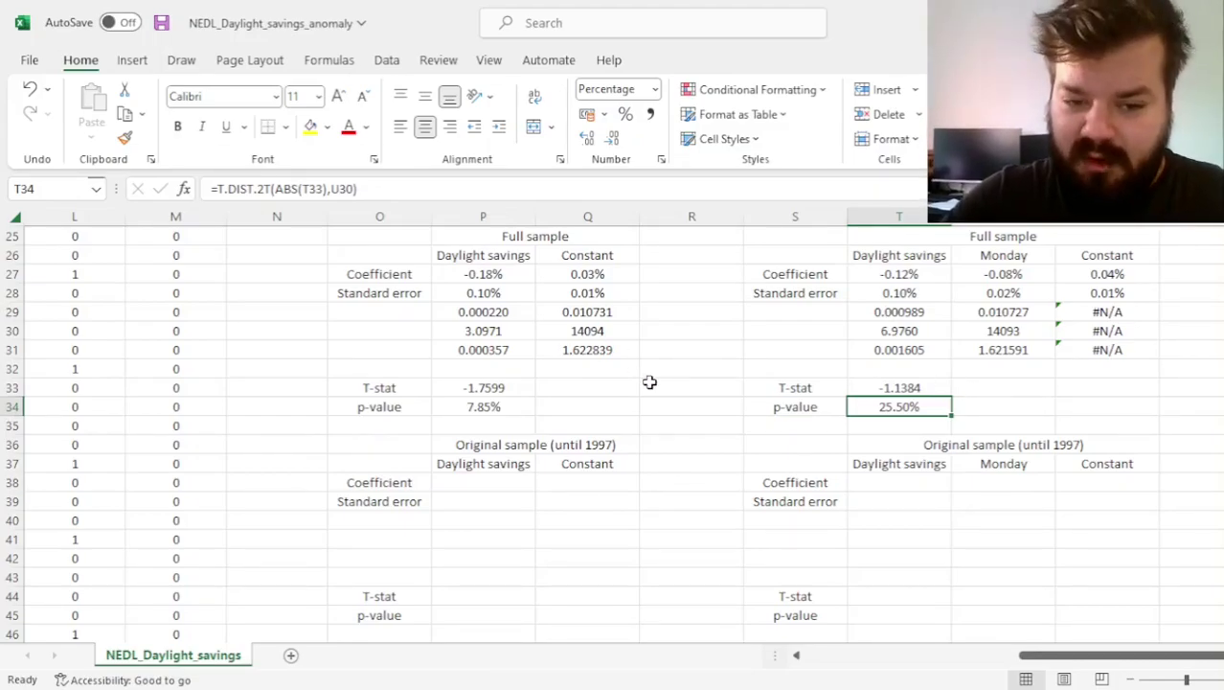
pyautogui.click(538, 460)
pyautogui.press('Up')
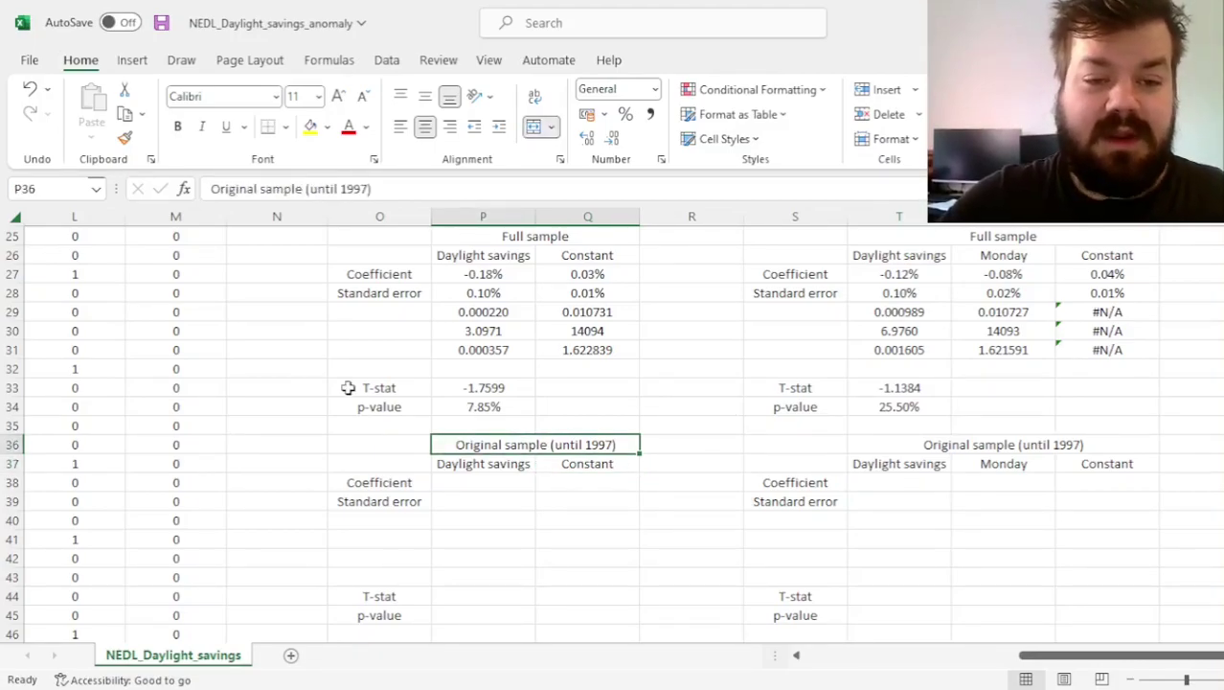
# Locate the row of the last 1997 trading day in the date column to find where the original sample ends
pyautogui.scroll(8, 347, 387)
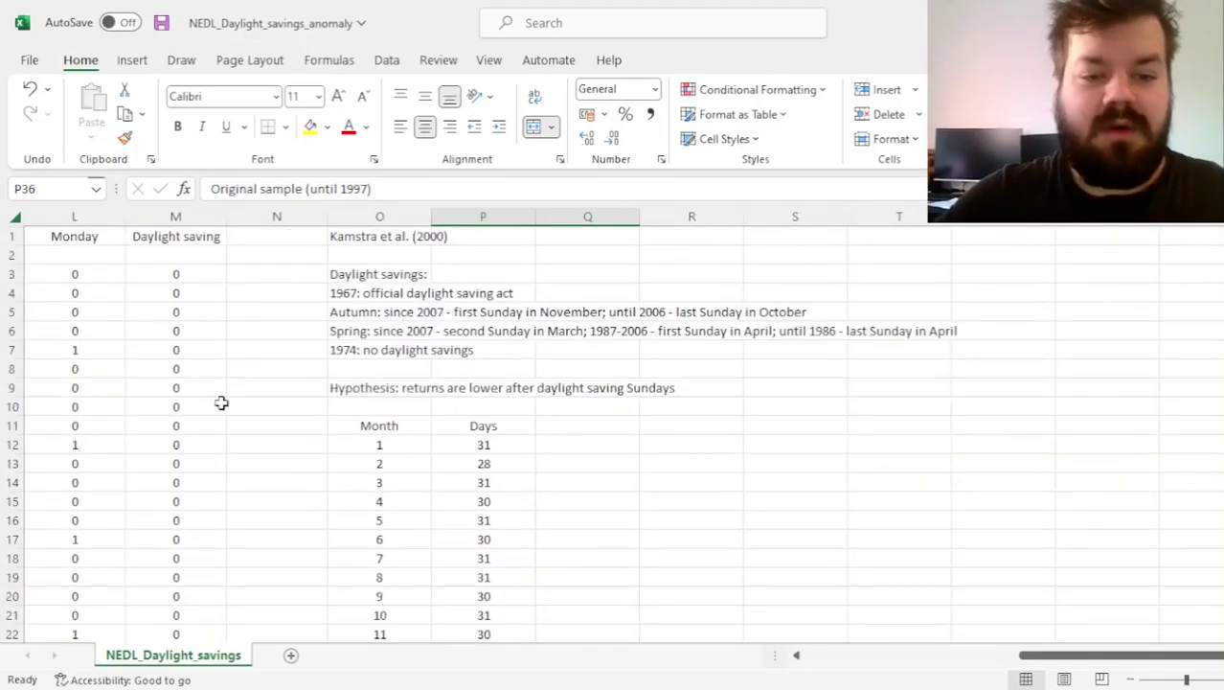
pyautogui.click(363, 297)
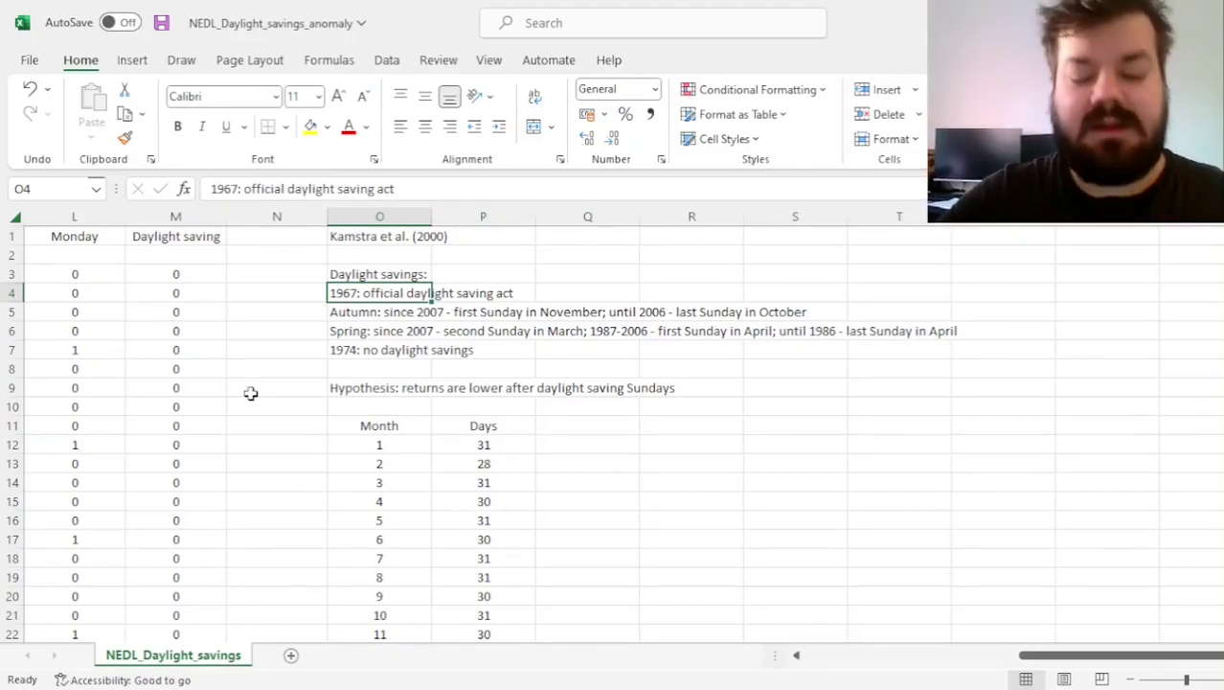
pyautogui.scroll(-8, 295, 446)
pyautogui.click(216, 484)
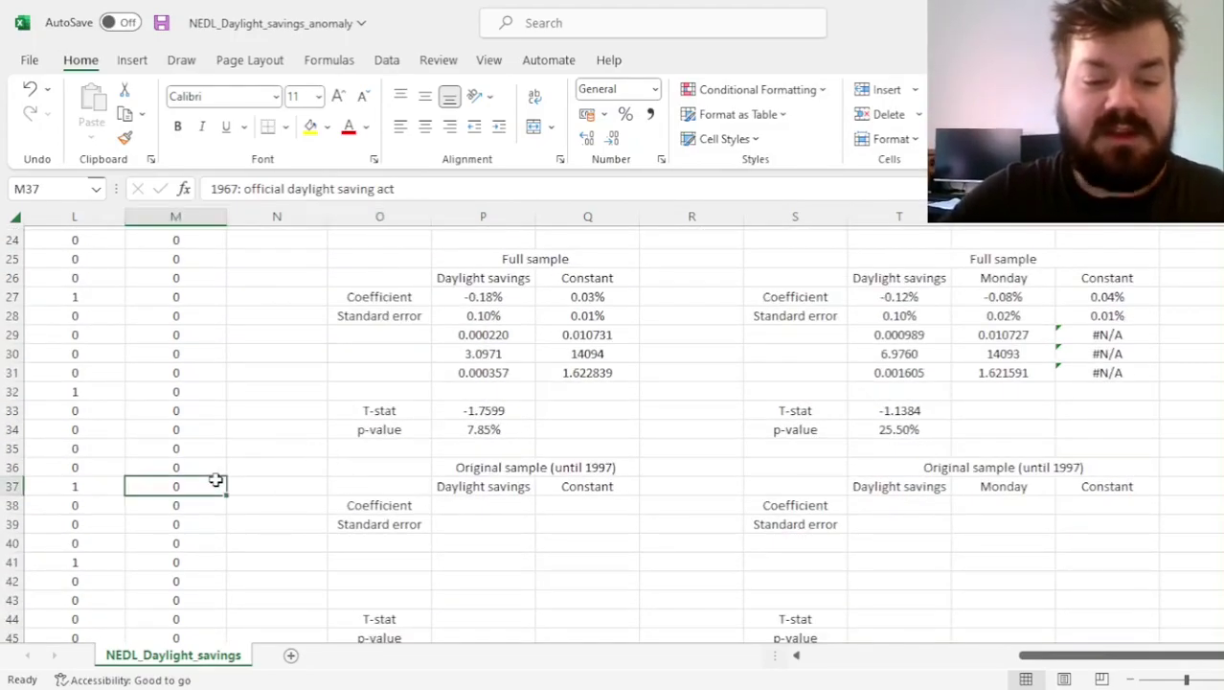
pyautogui.press('Home')
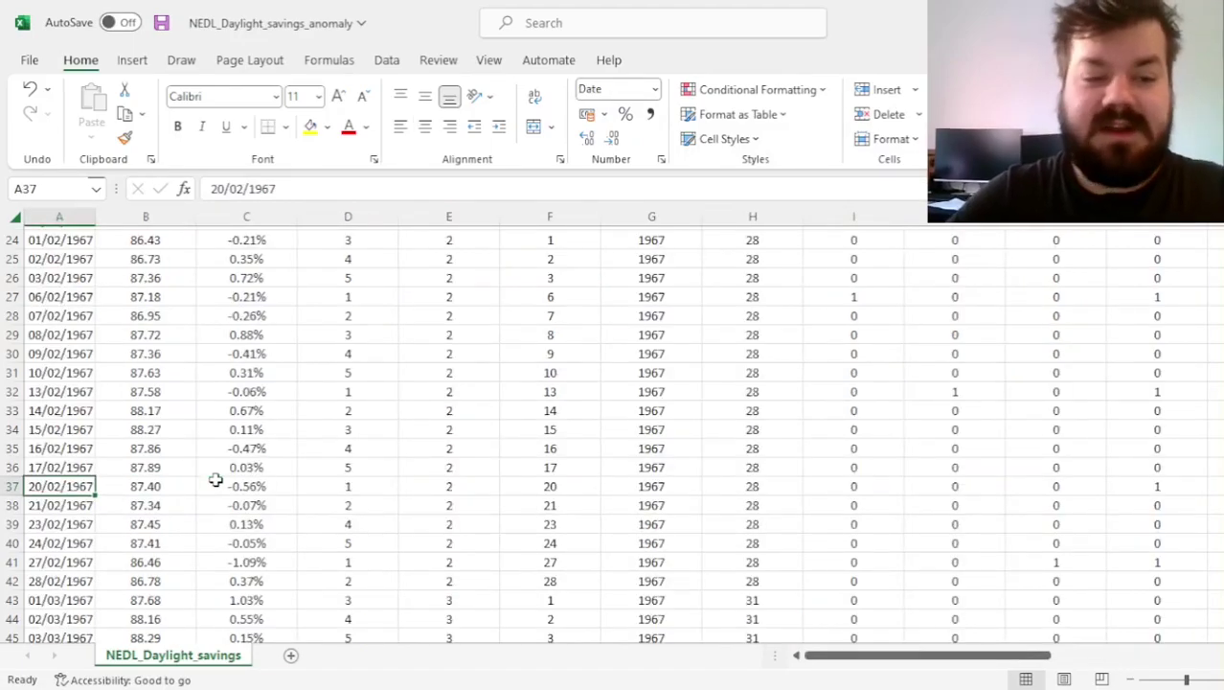
pyautogui.scroll(-20, 245, 342)
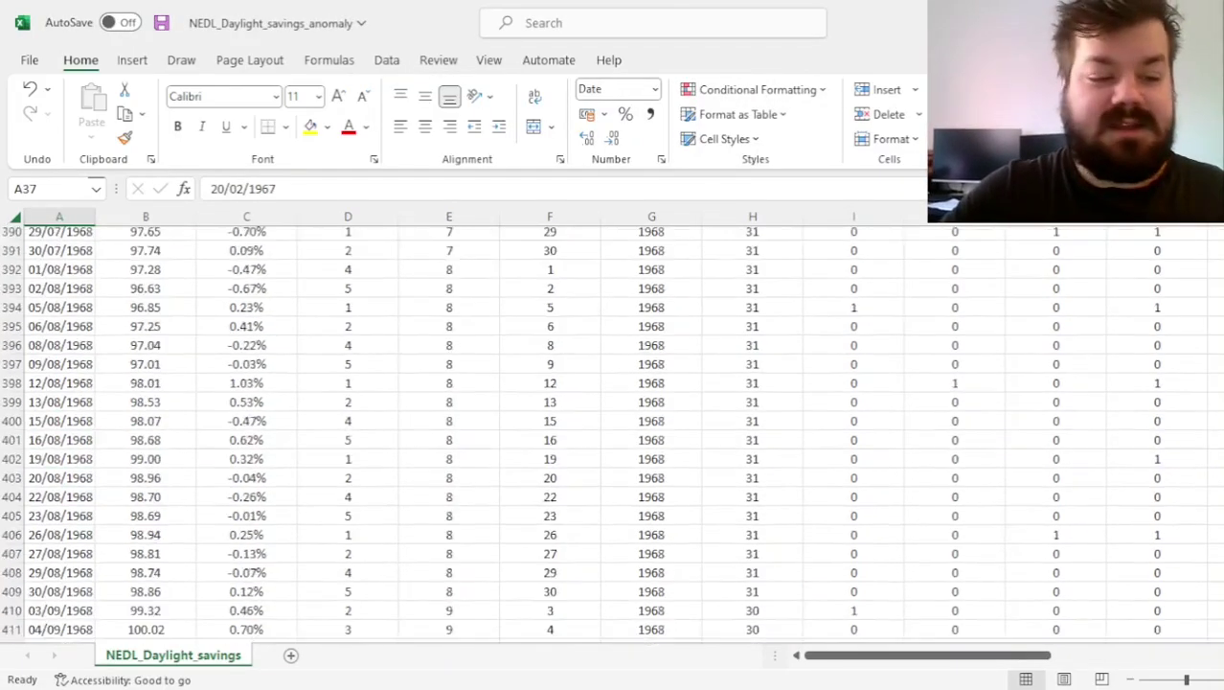
pyautogui.scroll(20, 611, 434)
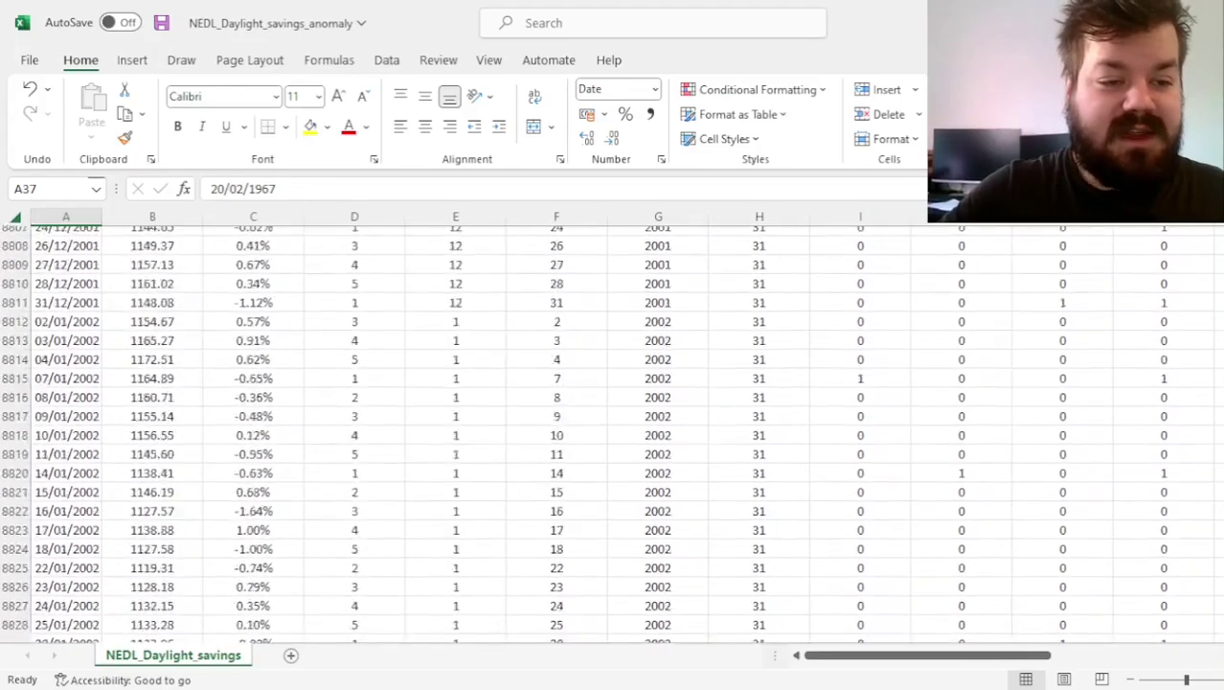
pyautogui.scroll(15, 478, 475)
pyautogui.click(478, 475)
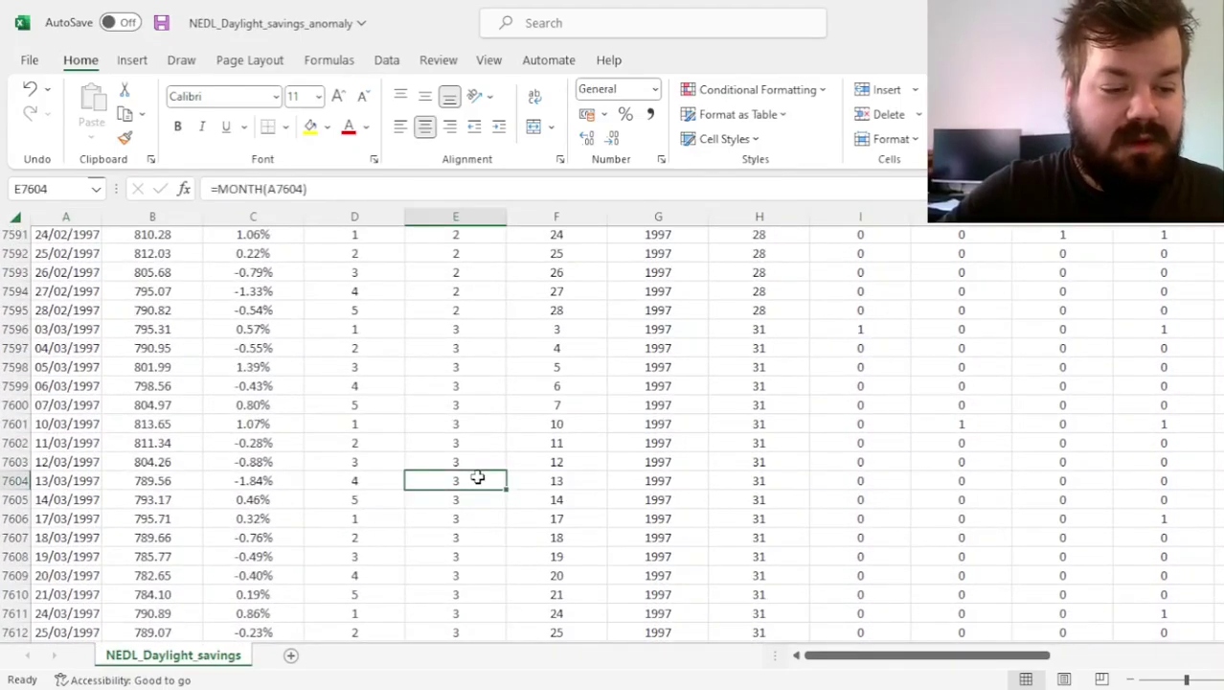
pyautogui.scroll(-15, 478, 476)
pyautogui.scroll(-20, 478, 475)
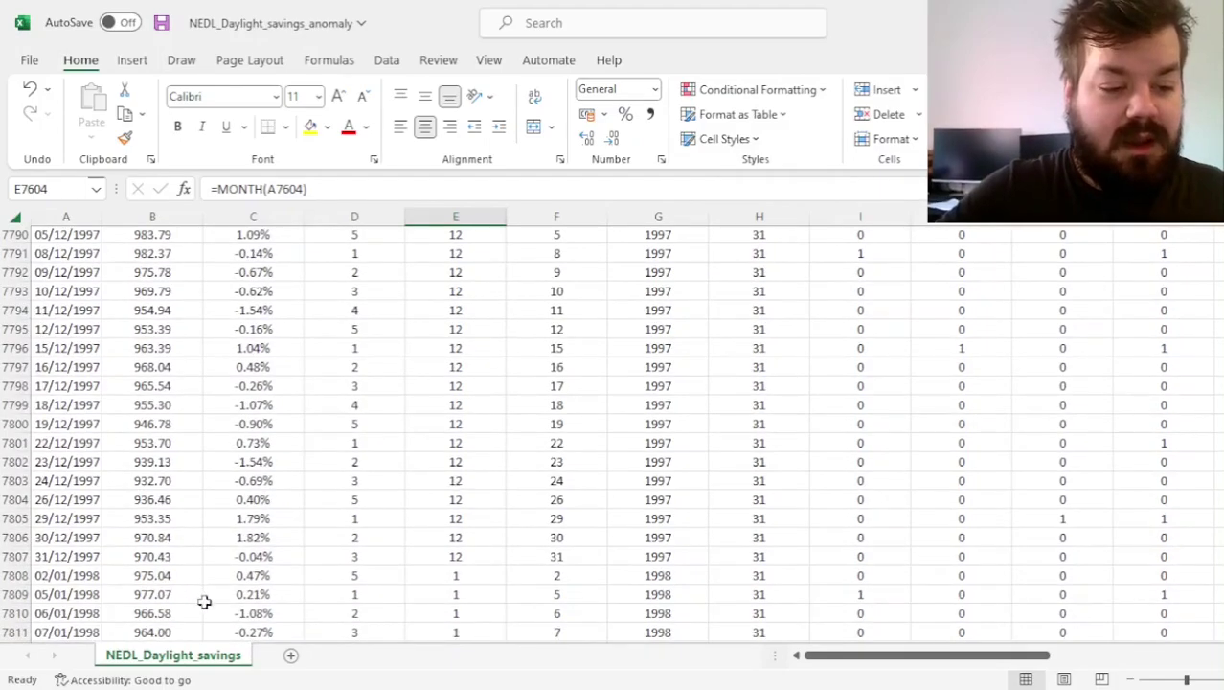
pyautogui.click(63, 540)
pyautogui.click(71, 561)
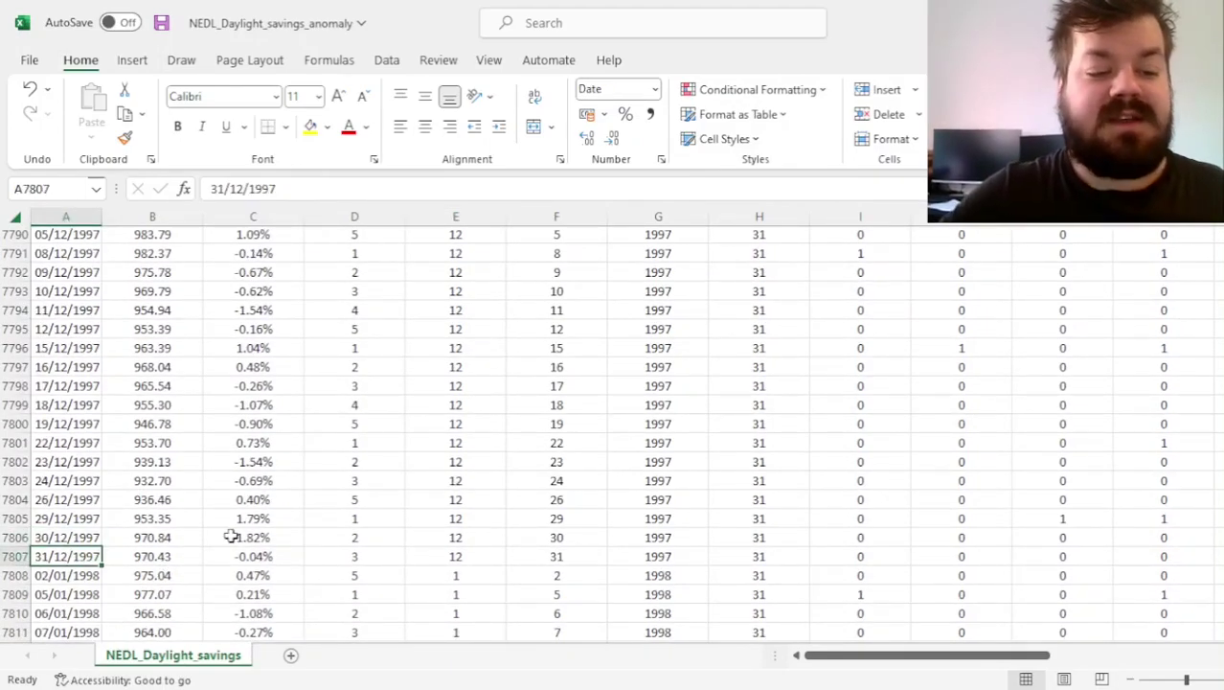
# Return to the regression tables and copy the text of the full-sample LINEST formula in P27:Q31
pyautogui.press('Right')
pyautogui.press('Right')
pyautogui.press('Right')
pyautogui.press('Right')
pyautogui.press('Right')
pyautogui.press('Right')
pyautogui.press('Right')
pyautogui.press('Right')
pyautogui.press('Right')
pyautogui.press('Right')
pyautogui.press('Right')
pyautogui.press('Right')
pyautogui.press('Right')
pyautogui.press('Right')
pyautogui.press('Right')
pyautogui.press('Right')
pyautogui.press('Right')
pyautogui.press('Right')
pyautogui.press('Right')
pyautogui.press('Right')
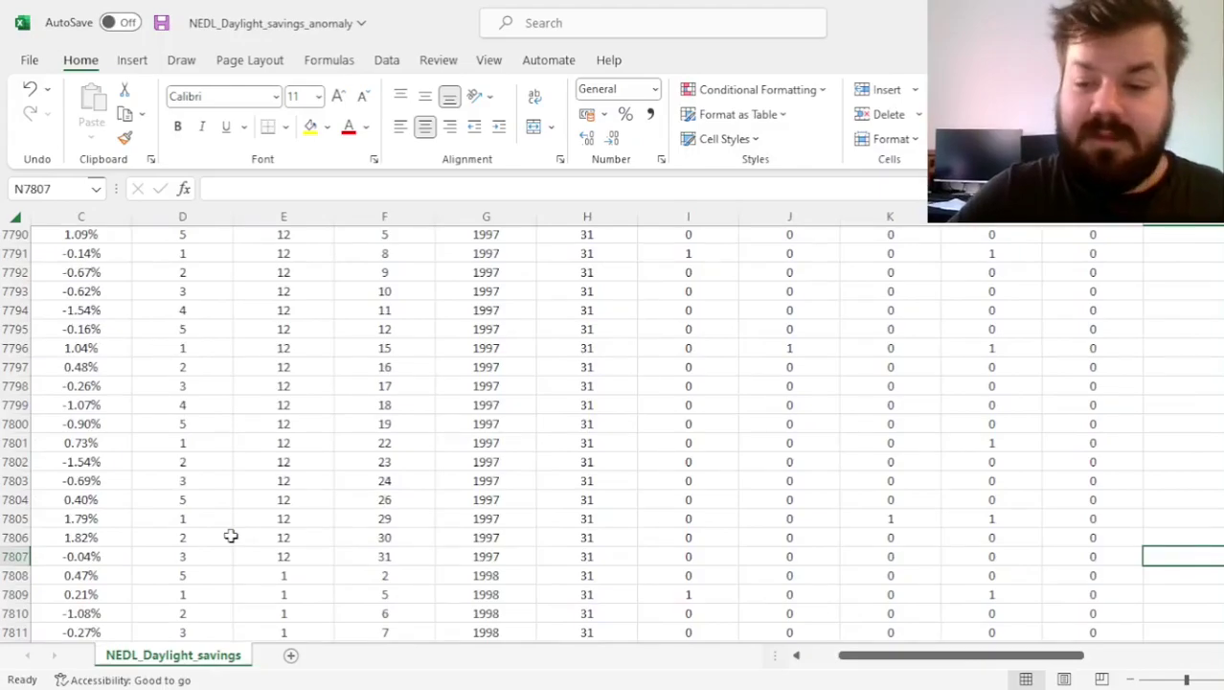
pyautogui.hotkey('ctrl', 'Left')
pyautogui.hotkey('ctrl', 'Up')
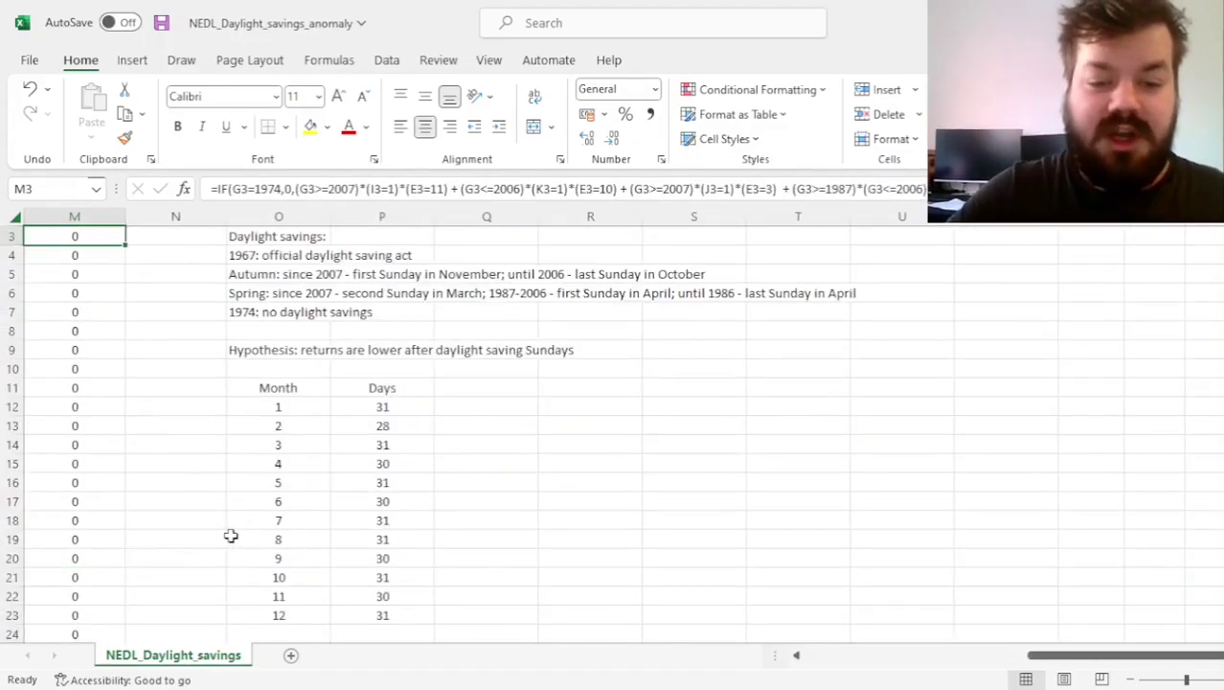
pyautogui.click(323, 501)
pyautogui.scroll(-8, 328, 506)
pyautogui.scroll(2, 326, 489)
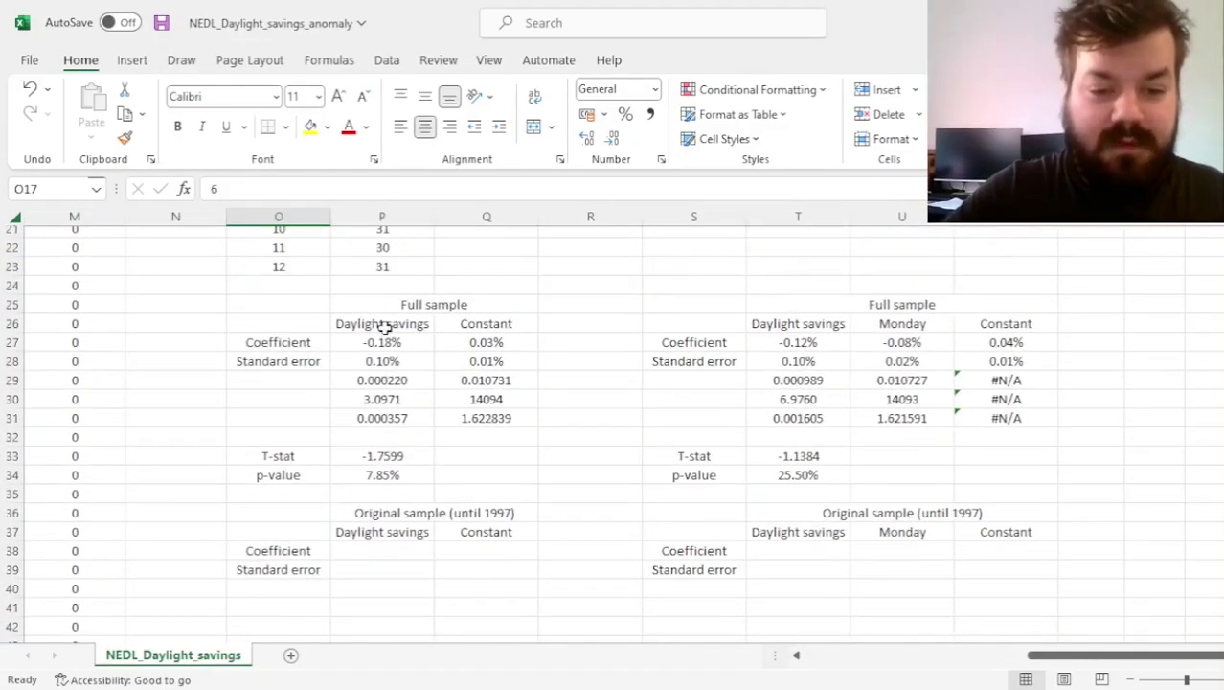
pyautogui.moveTo(382, 340); pyautogui.dragTo(488, 415)
pyautogui.press('F2')
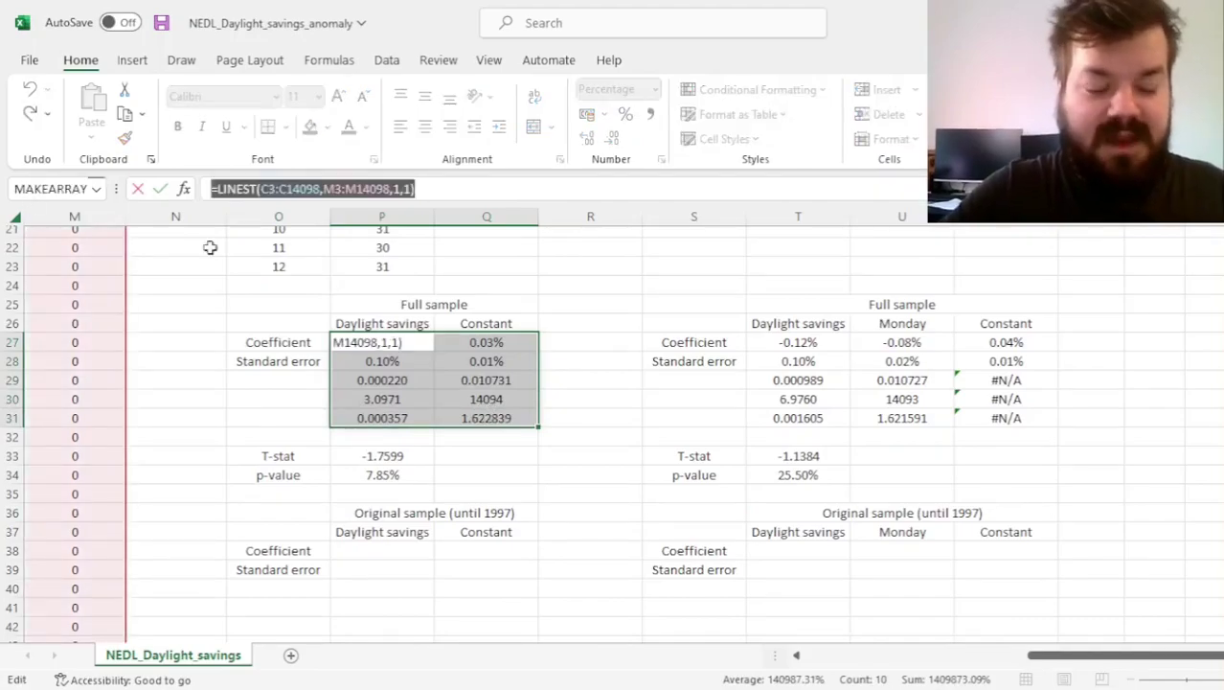
pyautogui.hotkey('ctrl', 'shift', 'Return')
pyautogui.scroll(-3, 557, 412)
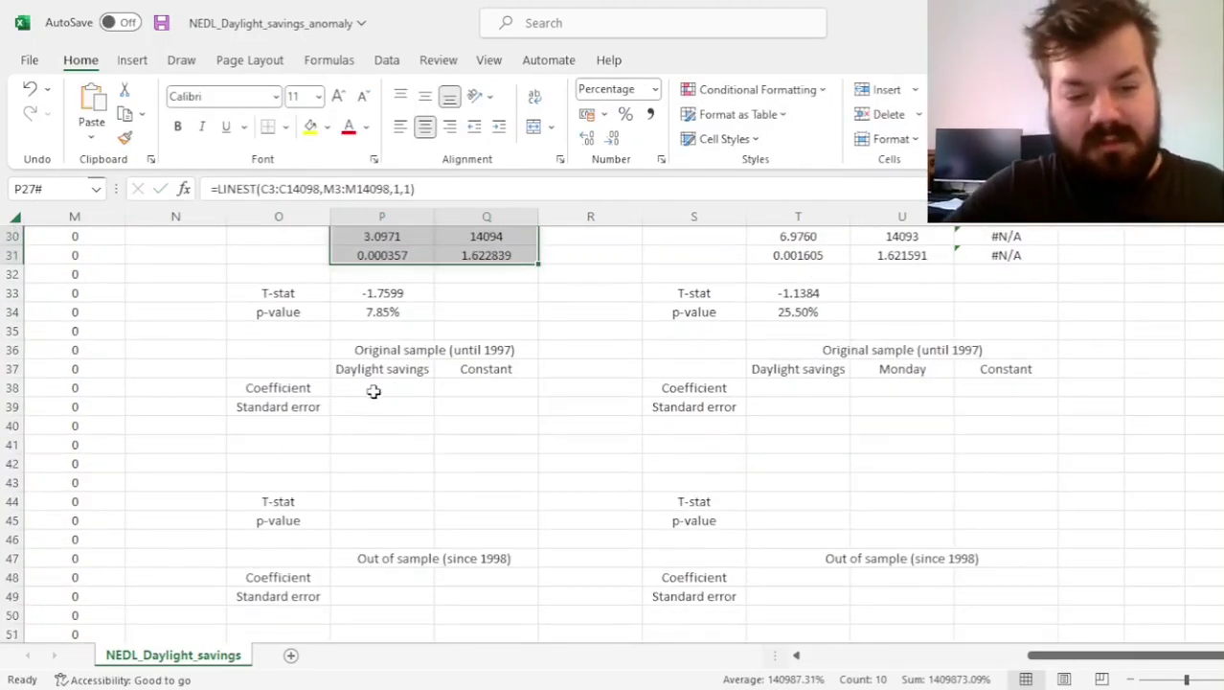
# Paste the copied LINEST formula for P38:Q42 of the until-1997 table and shorten its returns range to C3:C7807
pyautogui.moveTo(375, 389); pyautogui.dragTo(502, 462)
pyautogui.click(306, 188)
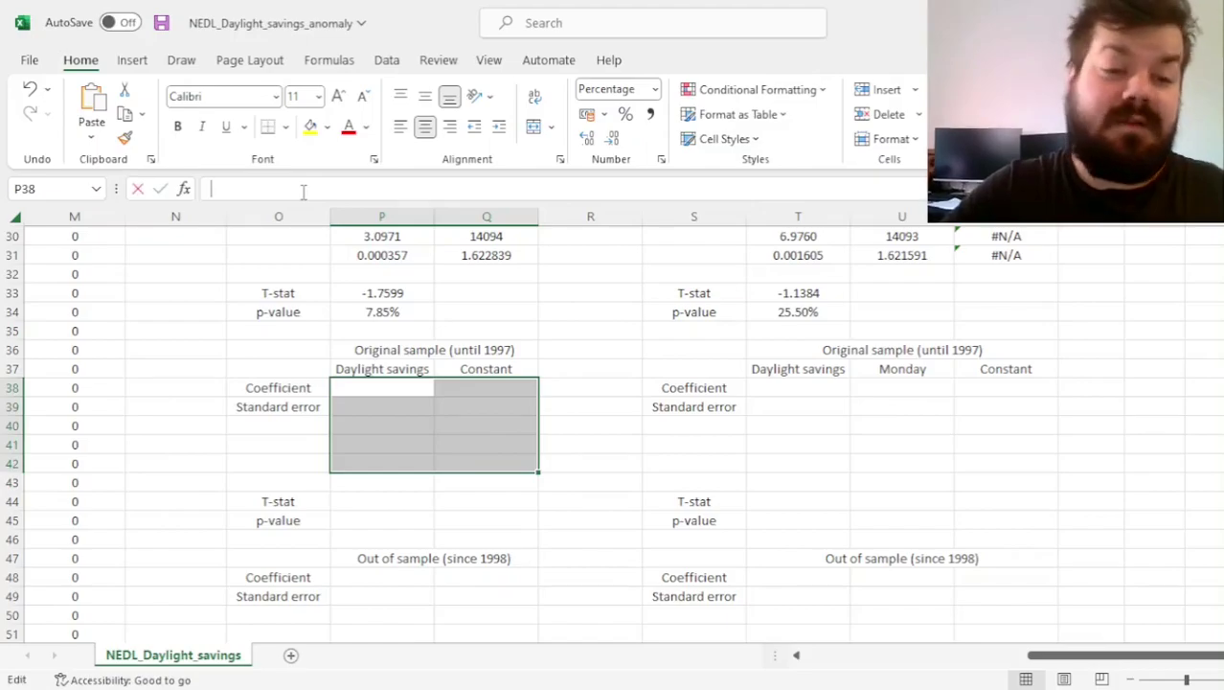
pyautogui.write('=LINEST(C3:C14098,M3:M14098,1,1)')
pyautogui.moveTo(323, 188); pyautogui.dragTo(292, 189)
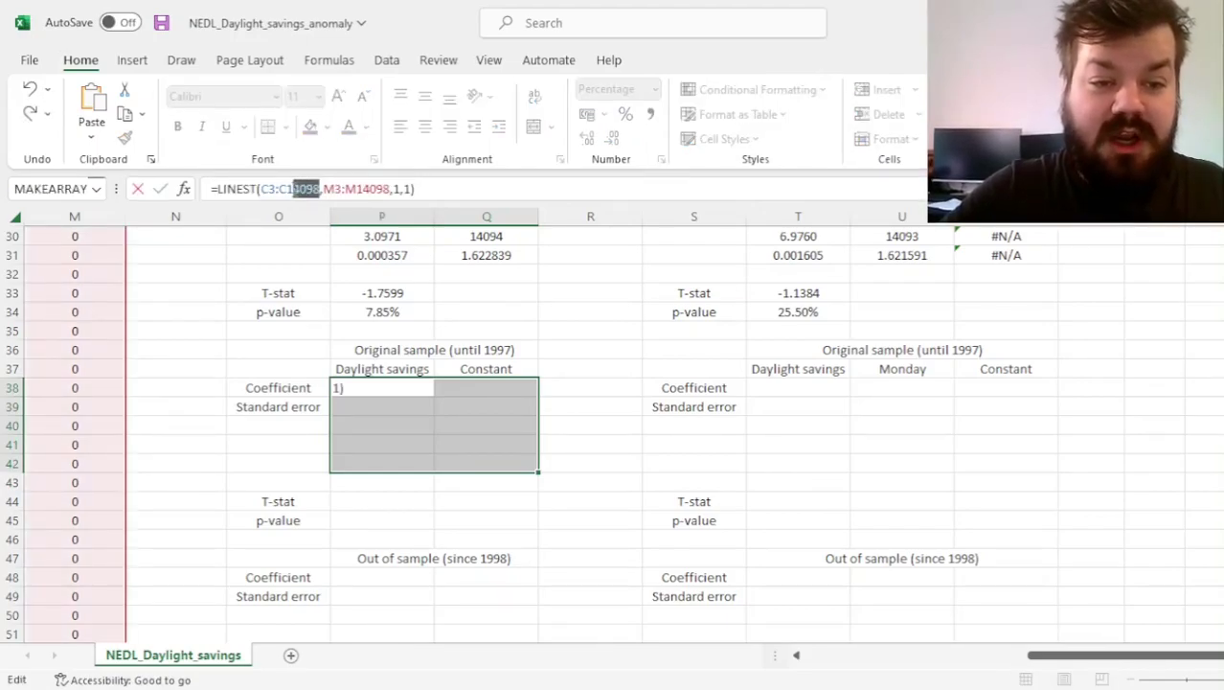
pyautogui.press('BackSpace')
pyautogui.write('7807')
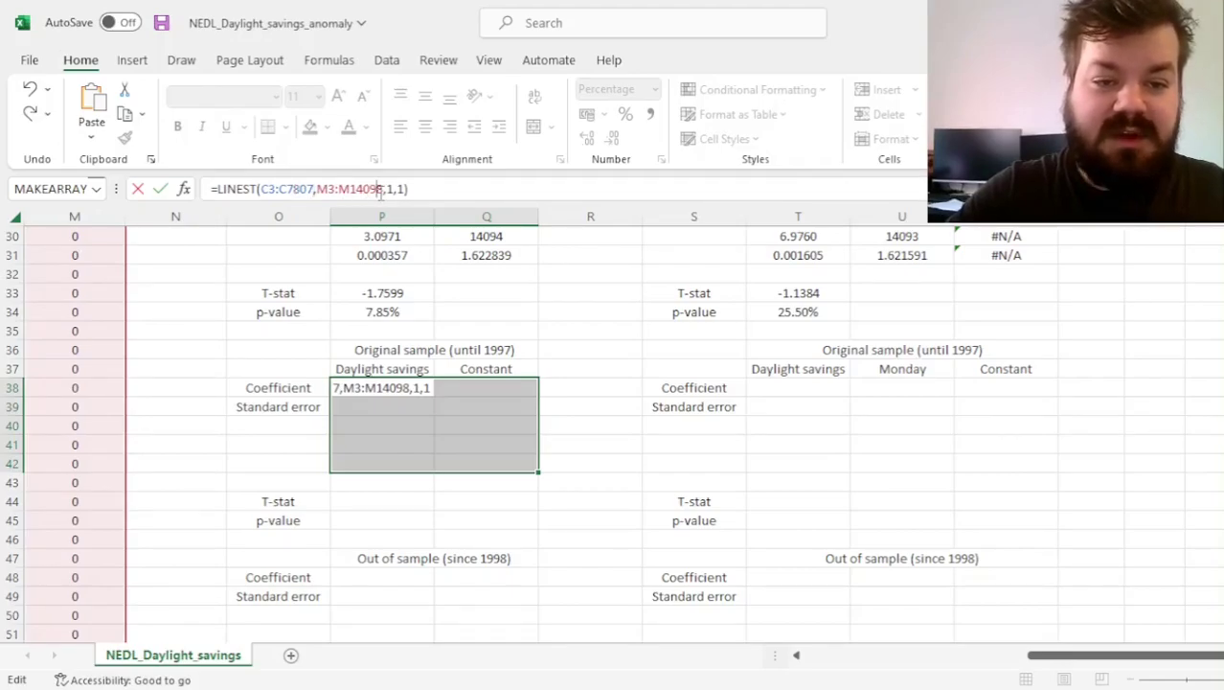
# Shorten the formula's daylight saving range to M3:M7807 and enter it
pyautogui.doubleClick(379, 188)
pyautogui.click(385, 188)
pyautogui.press('BackSpace')
pyautogui.press('BackSpace')
pyautogui.press('BackSpace')
pyautogui.press('BackSpace')
pyautogui.press('BackSpace')
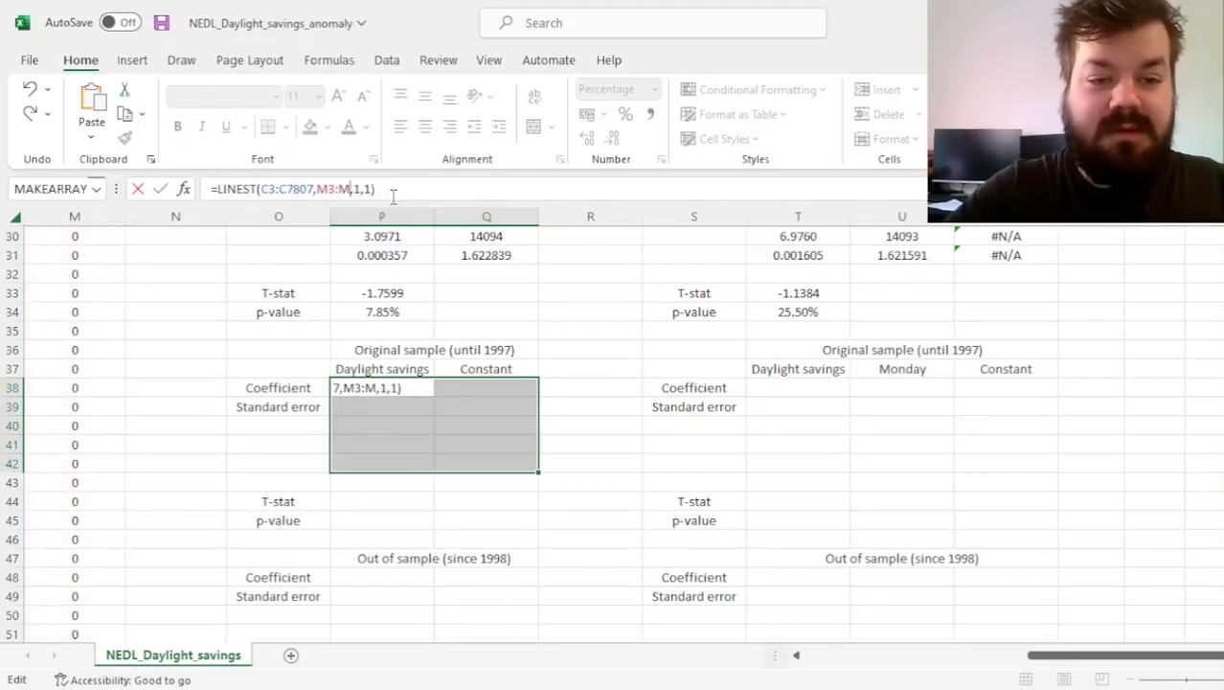
pyautogui.write('7807')
pyautogui.press('Return')
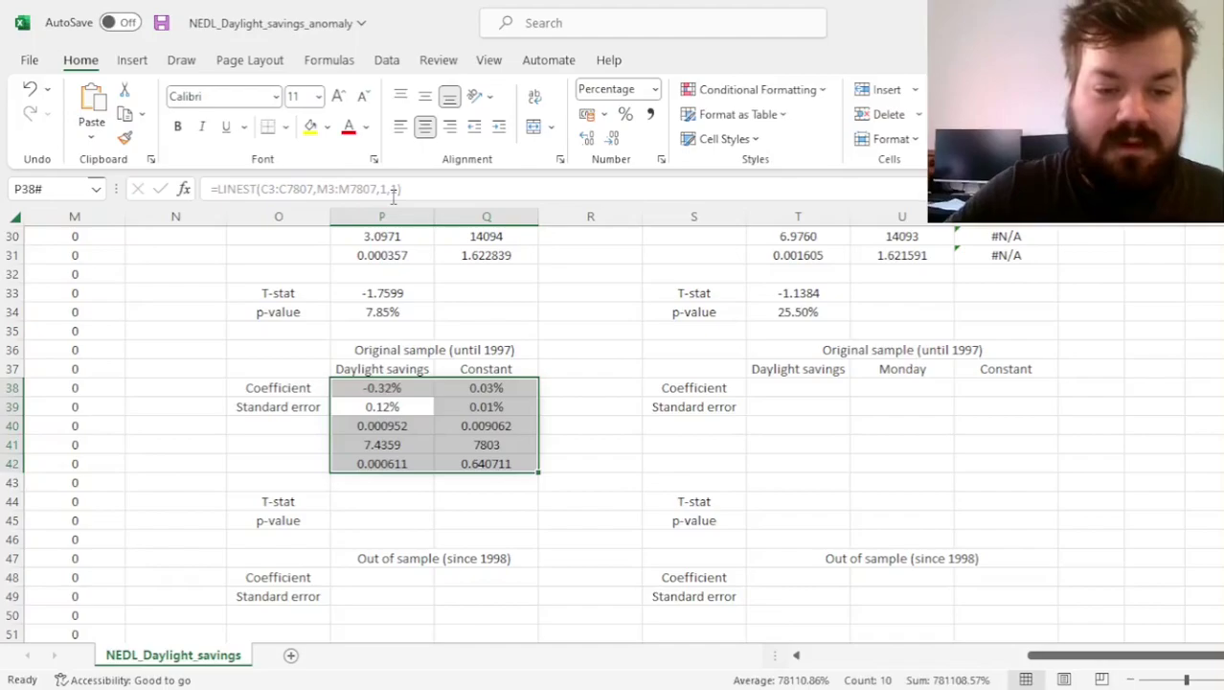
# Compare the daylight savings coefficients of the full-sample and until-1997 regressions without Monday
pyautogui.scroll(1, 559, 429)
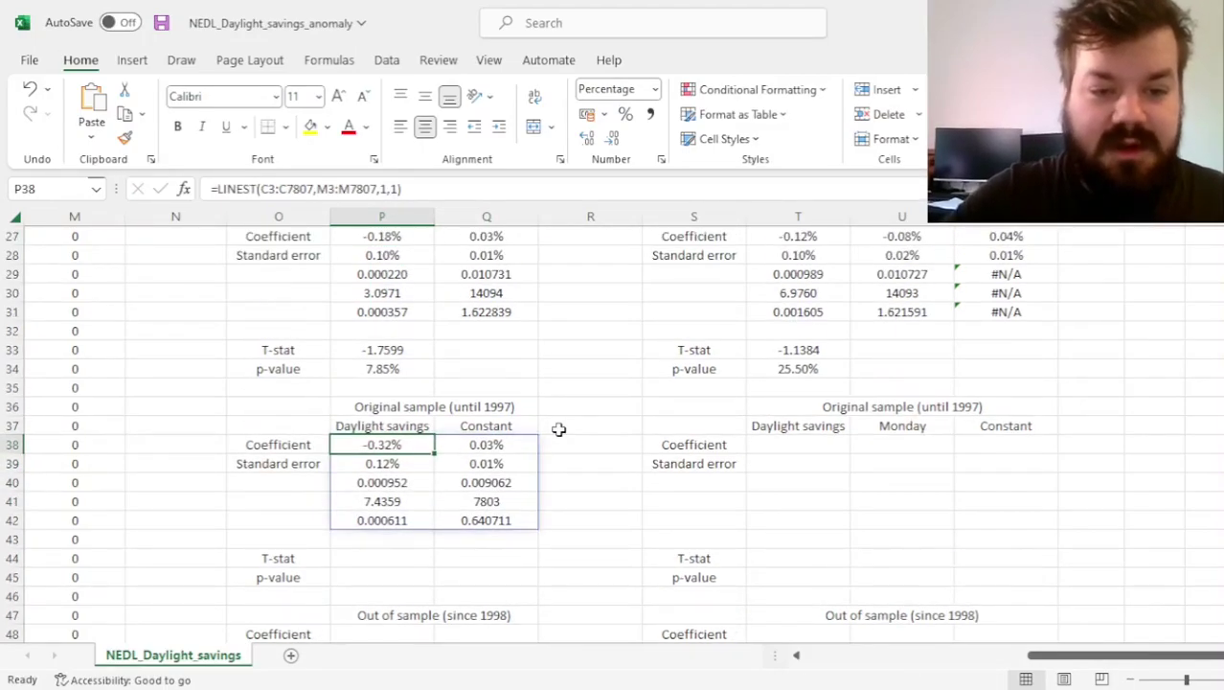
pyautogui.scroll(1, 558, 429)
pyautogui.keyDown('ctrl'); pyautogui.click(389, 257); pyautogui.keyUp('ctrl')
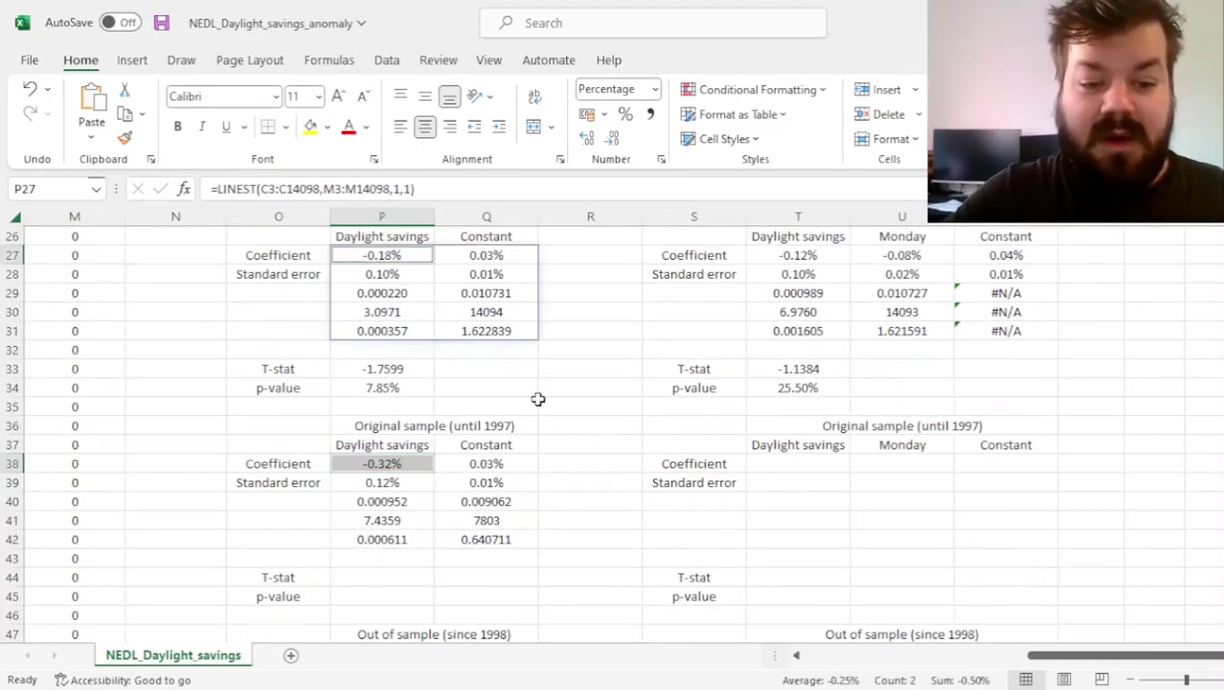
pyautogui.click(383, 464)
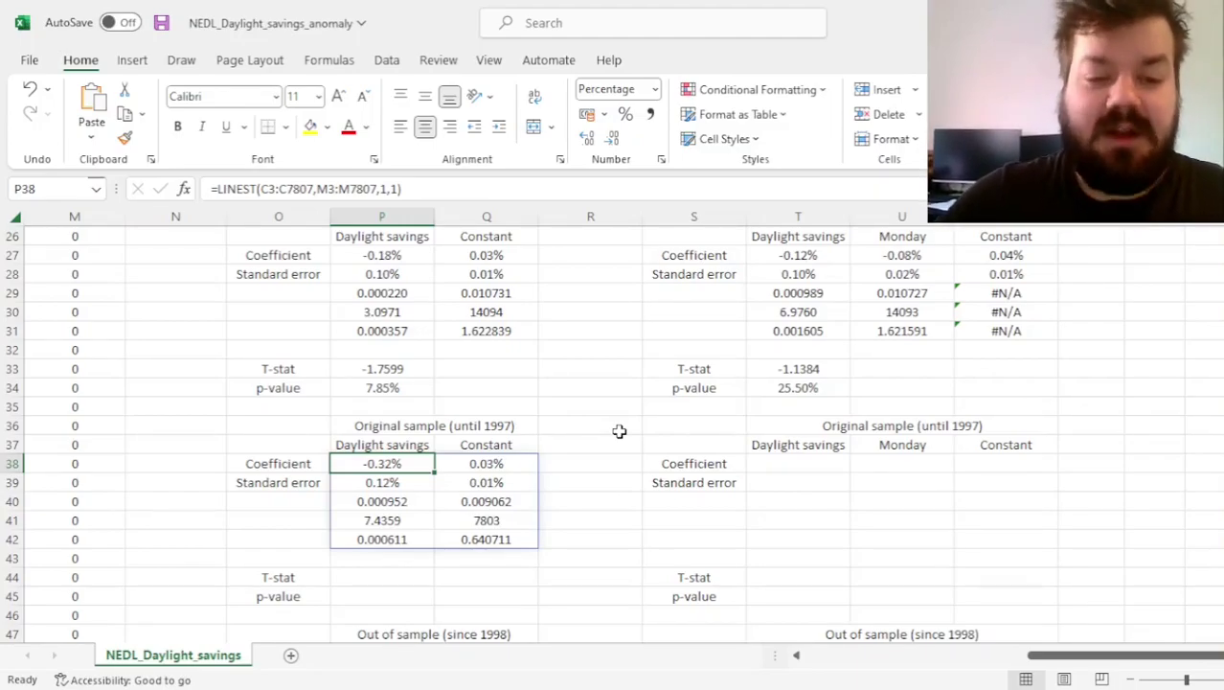
# Copy the T-stat and p-value formulas from P33:P34 to P44:P45 for the until-1997 regression and check both
pyautogui.click(358, 373)
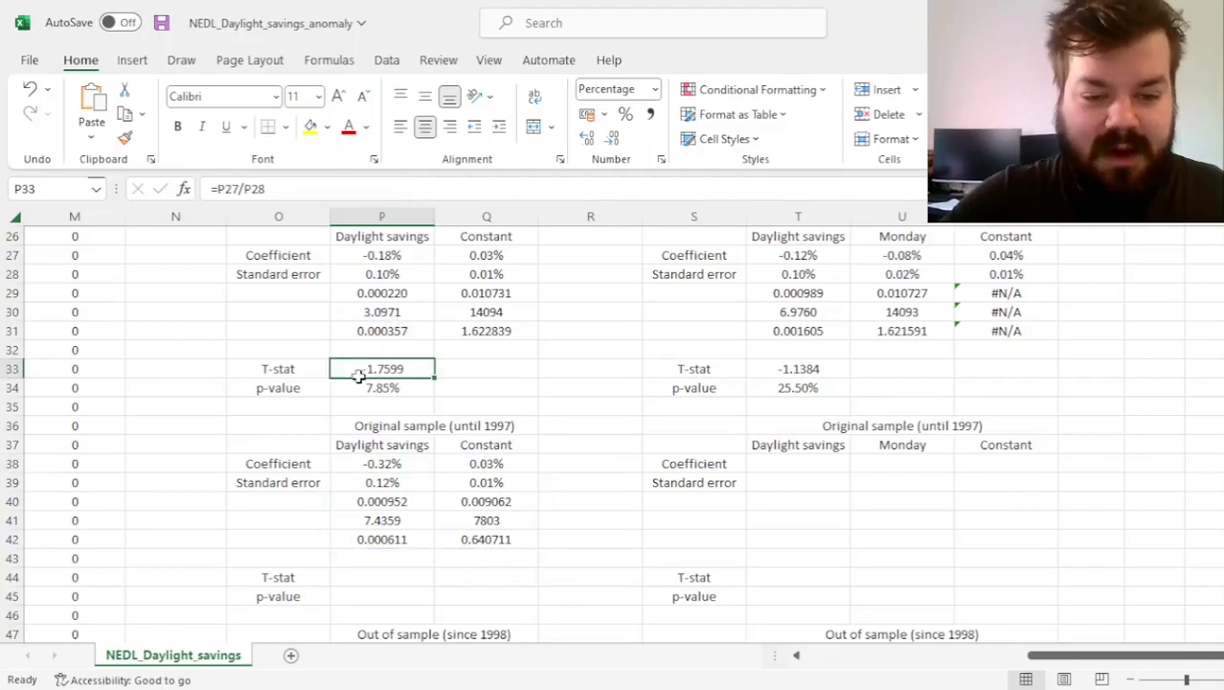
pyautogui.moveTo(358, 374); pyautogui.dragTo(362, 387)
pyautogui.hotkey('ctrl', 'c')
pyautogui.click(399, 565)
pyautogui.click(404, 574)
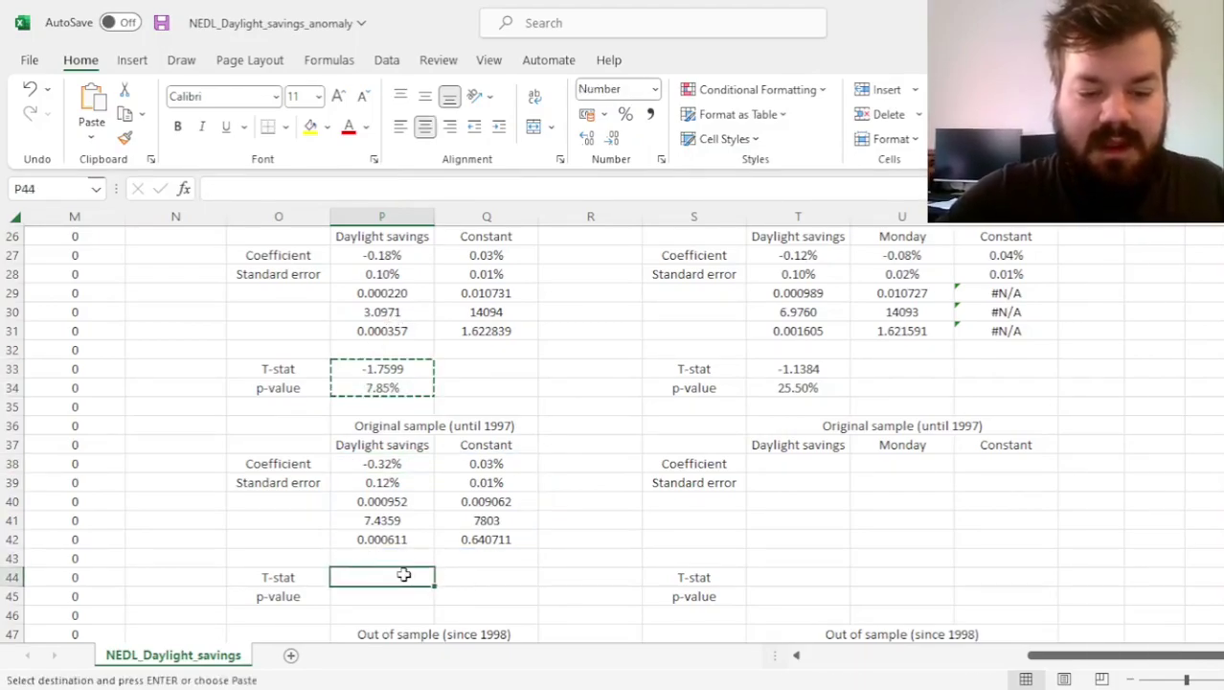
pyautogui.hotkey('ctrl', 'v')
pyautogui.scroll(-2, 592, 530)
pyautogui.press('Escape')
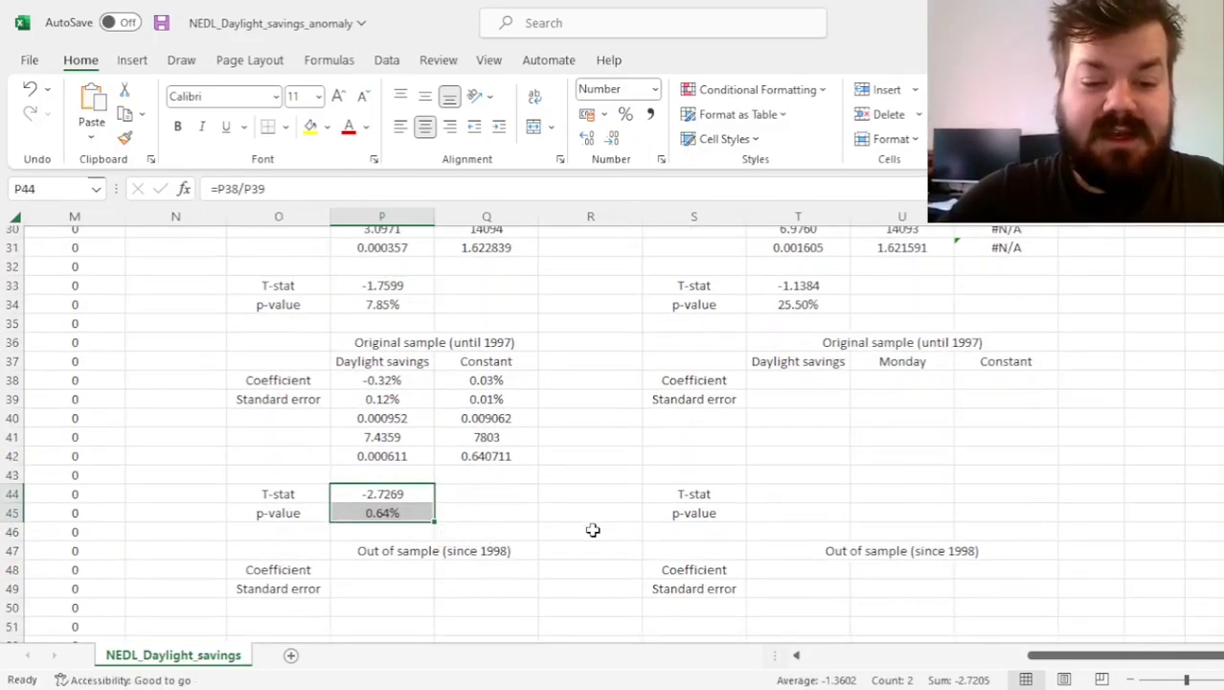
pyautogui.click(383, 510)
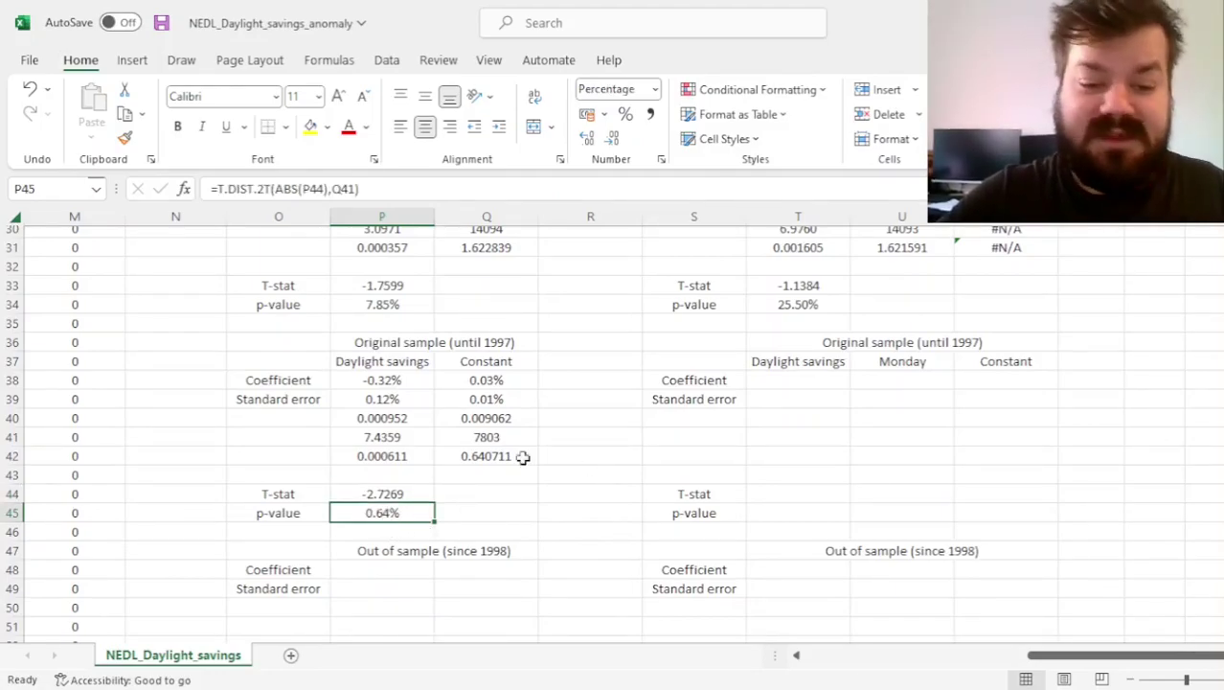
pyautogui.click(390, 494)
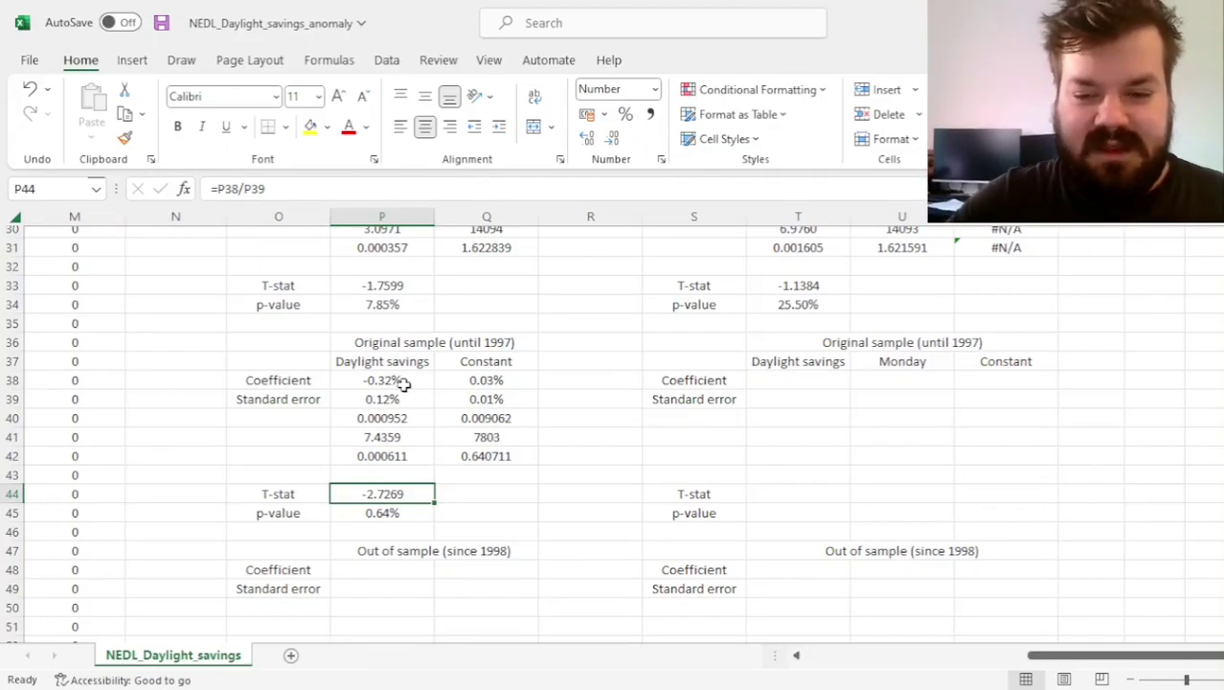
# Copy the until-1997 LINEST formula's text into T38:V42, extend its regressors to L3:M7807 to include Monday, and enter it
pyautogui.moveTo(407, 380); pyautogui.dragTo(508, 454)
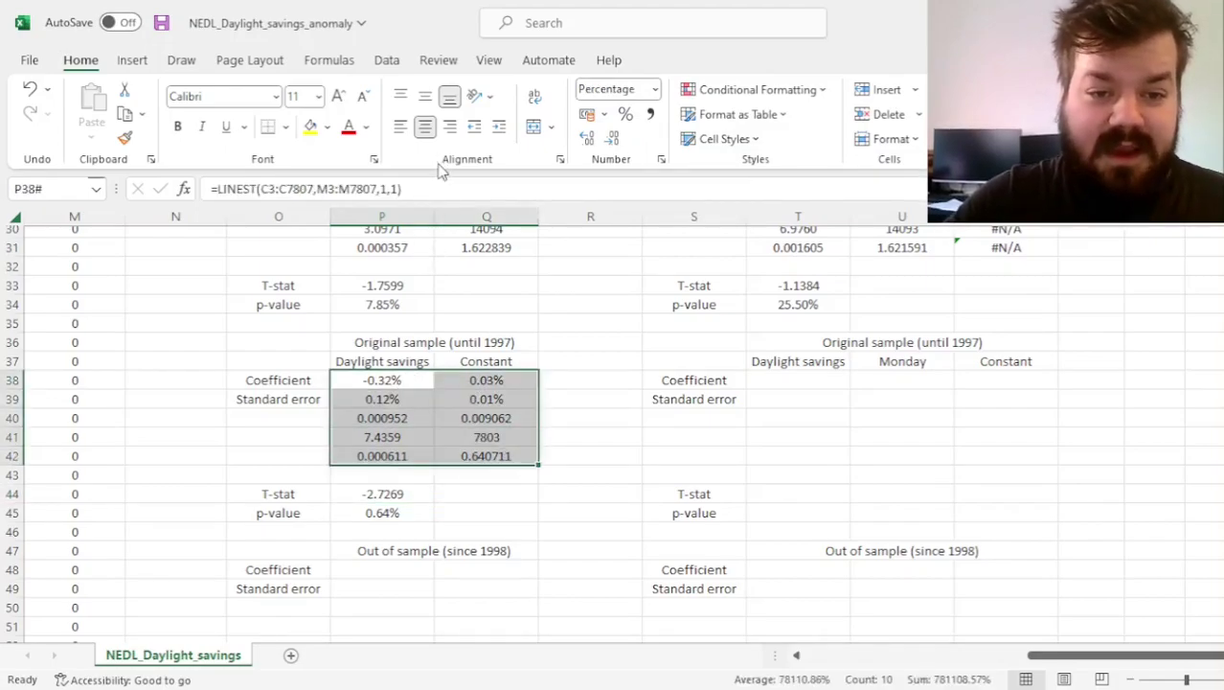
pyautogui.press('F2')
pyautogui.hotkey('shift', 'Home')
pyautogui.hotkey('ctrl', 'c')
pyautogui.press('Escape')
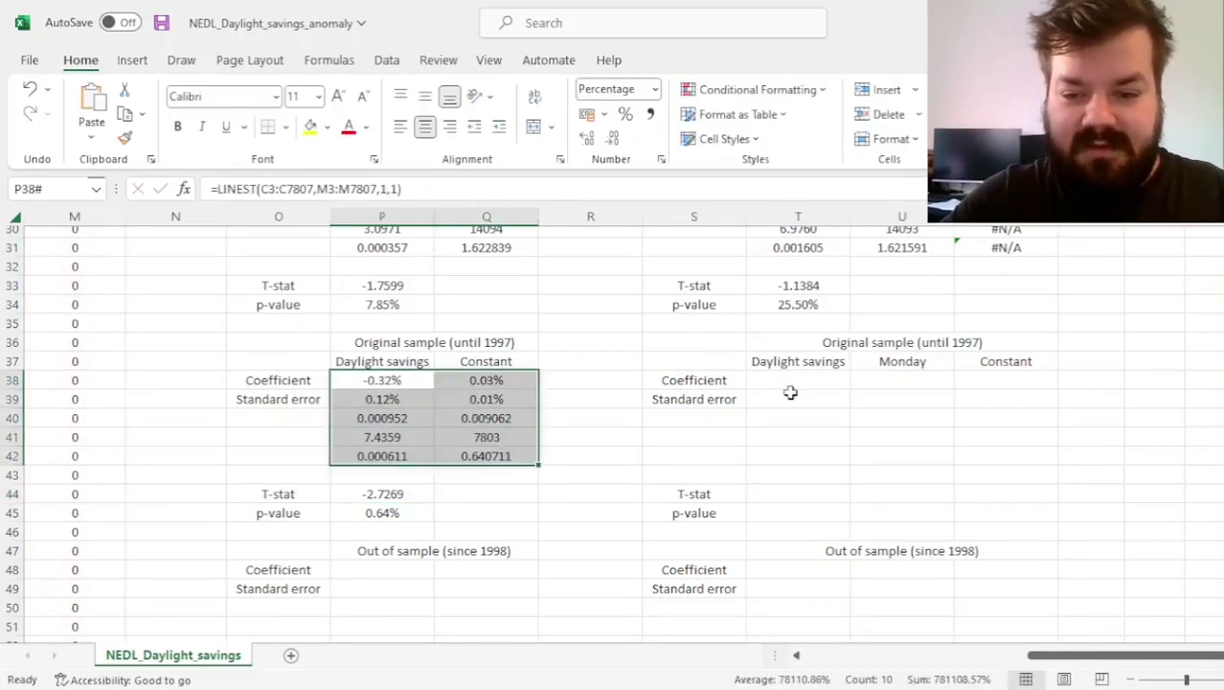
pyautogui.moveTo(789, 388); pyautogui.dragTo(970, 447)
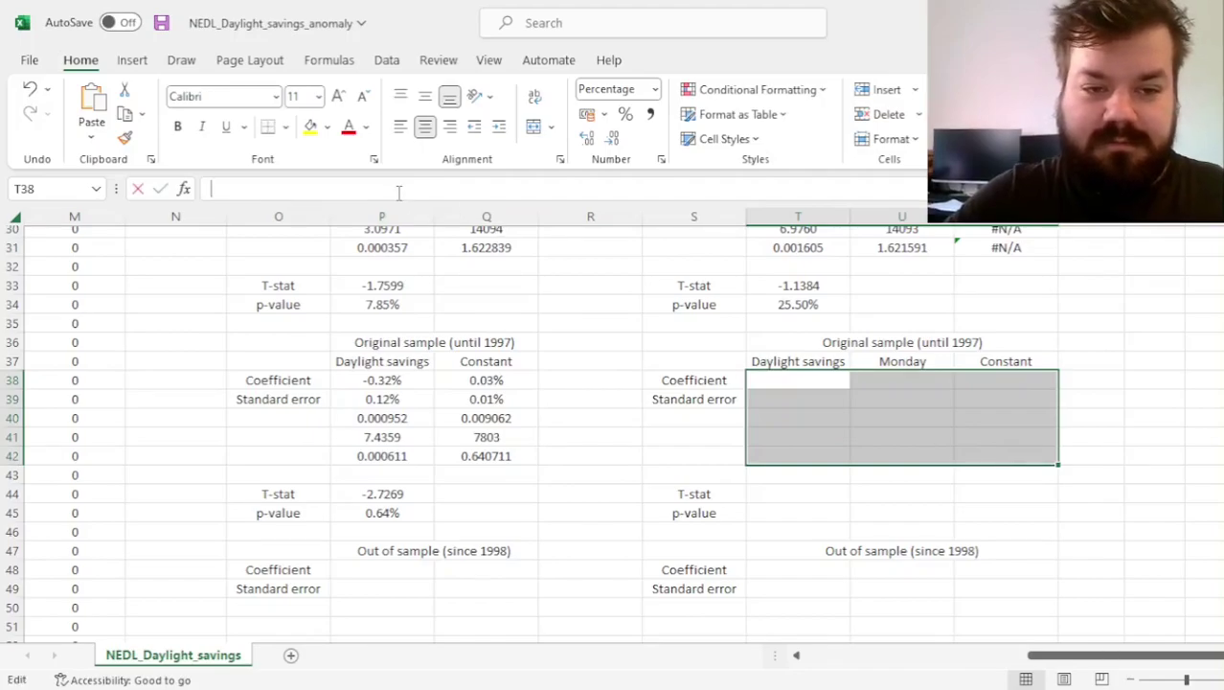
pyautogui.click(319, 188)
pyautogui.hotkey('ctrl', 'v')
pyautogui.press('BackSpace')
pyautogui.write('L')
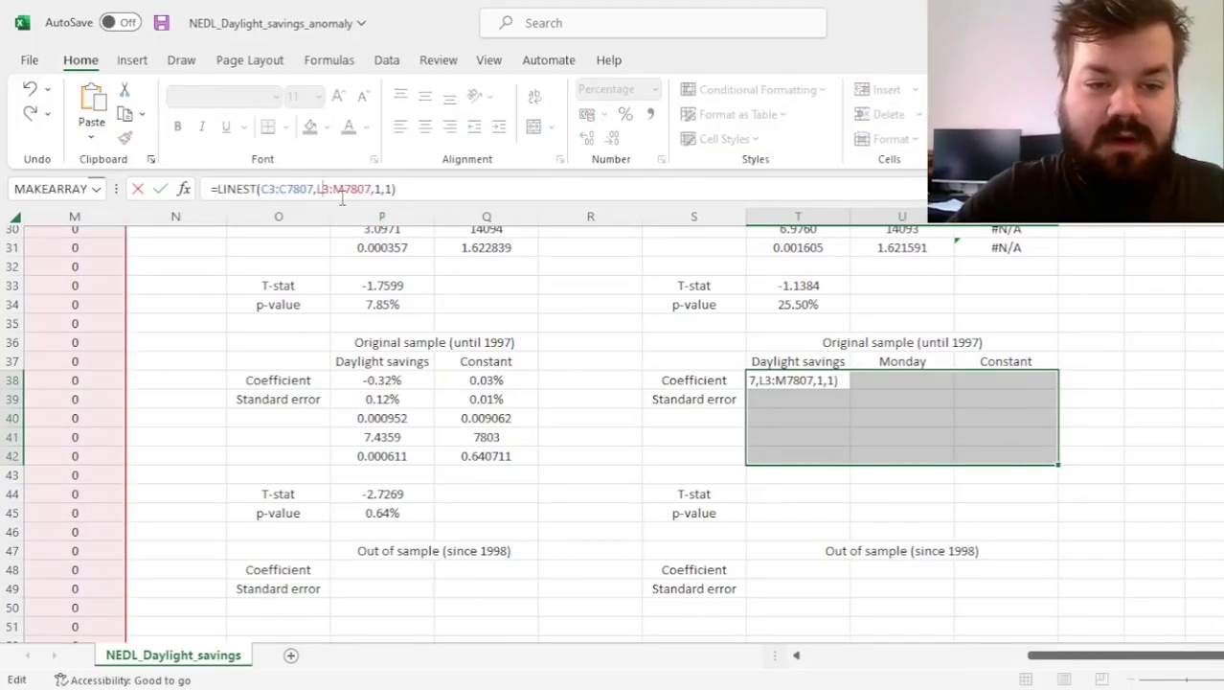
pyautogui.press('Return')
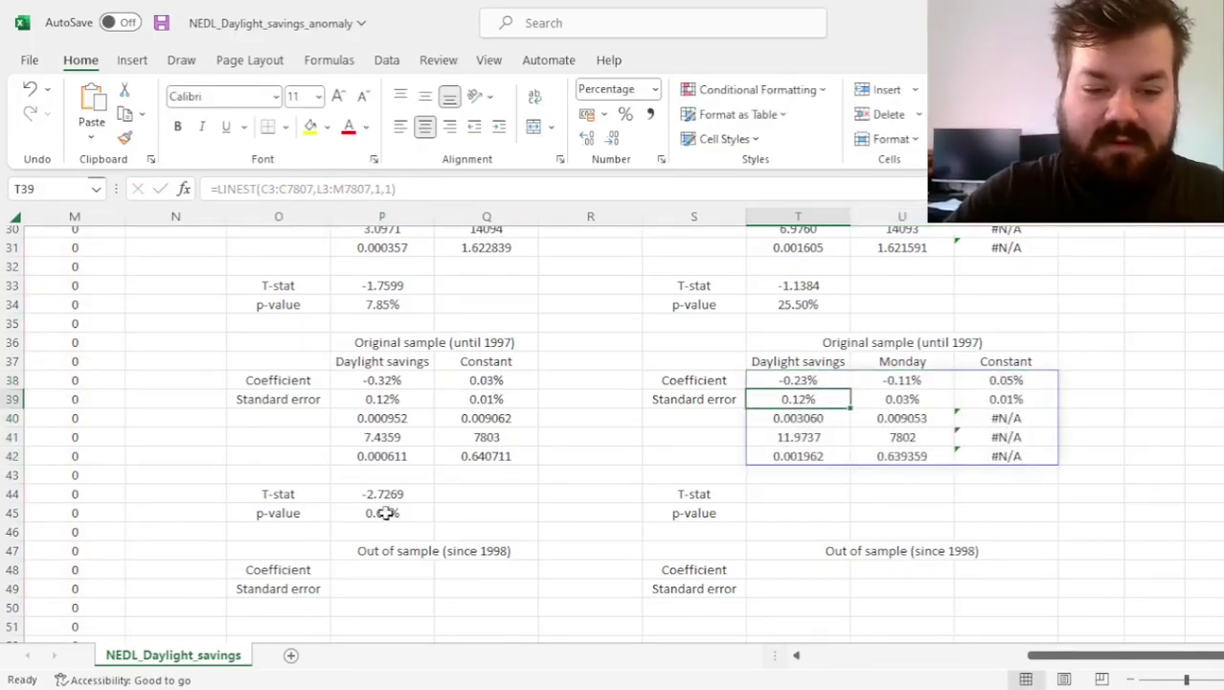
# Copy the T-stat and p-value formulas from P44:P45 to T44:T45 for the until-1997 regression with Monday
pyautogui.click(388, 496)
pyautogui.moveTo(388, 496); pyautogui.dragTo(403, 509)
pyautogui.hotkey('ctrl', 'c')
pyautogui.click(766, 493)
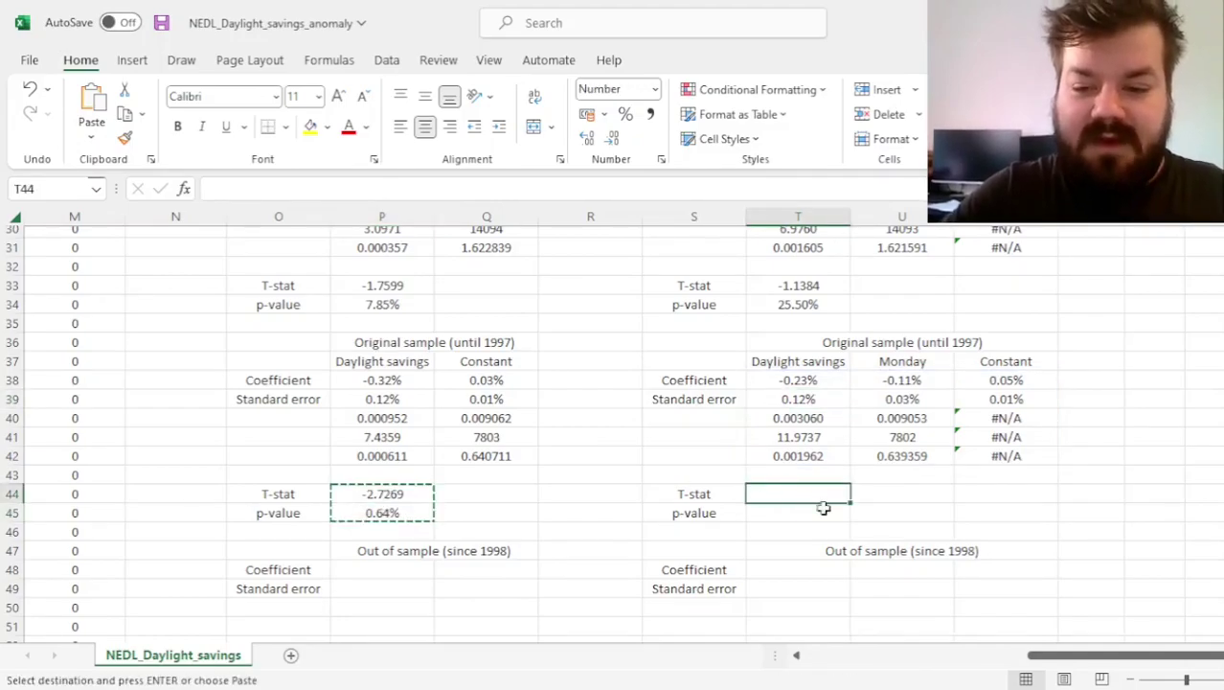
pyautogui.hotkey('ctrl', 'v')
pyautogui.press('Escape')
# Compare the daylight savings coefficients of both until-1997 regressions and check the T-stat of the one with Monday
pyautogui.click(796, 383)
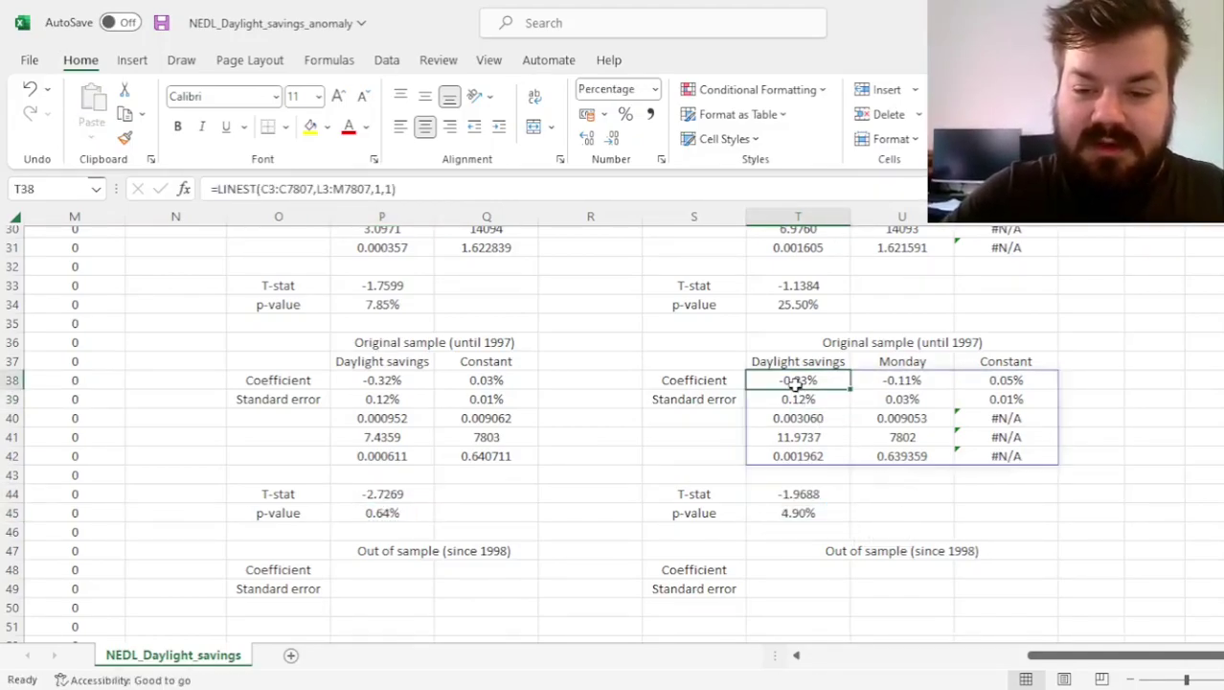
pyautogui.click(388, 380)
pyautogui.click(795, 494)
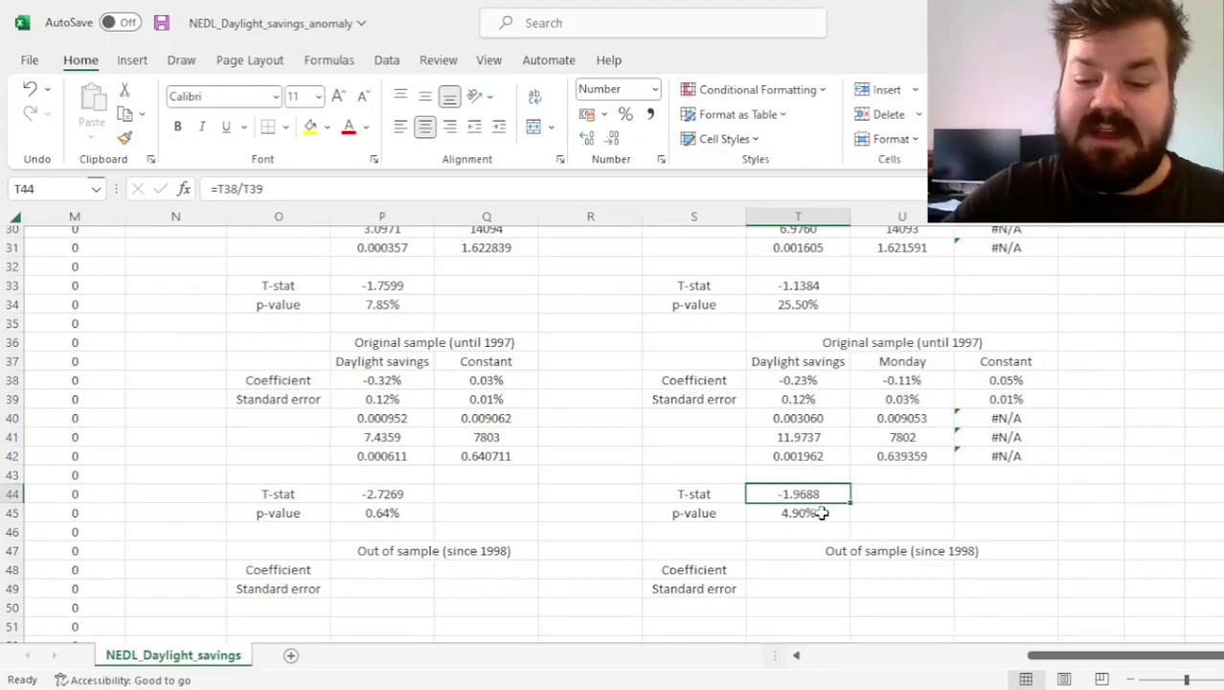
# Check the p-value of the until-1997 regression with Monday and review the full-sample and until-1997 results
pyautogui.click(822, 513)
pyautogui.press('Up')
pyautogui.press('Down')
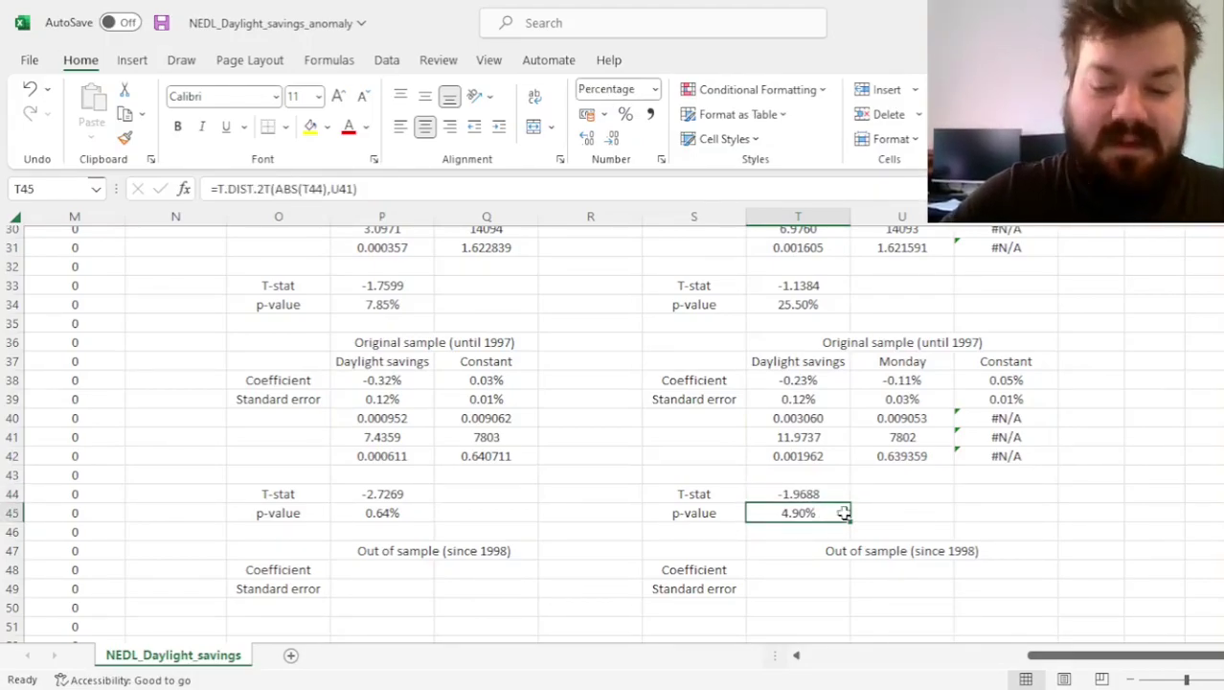
pyautogui.scroll(-2, 988, 513)
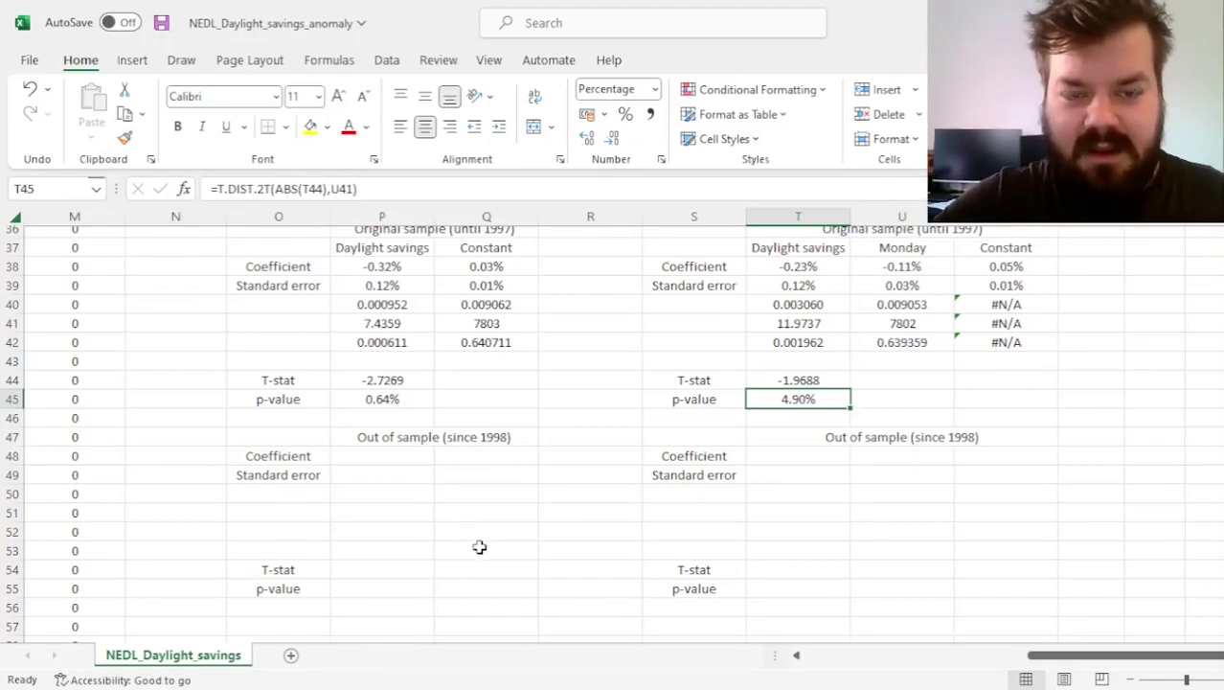
pyautogui.scroll(12, 478, 547)
pyautogui.scroll(-12, 473, 425)
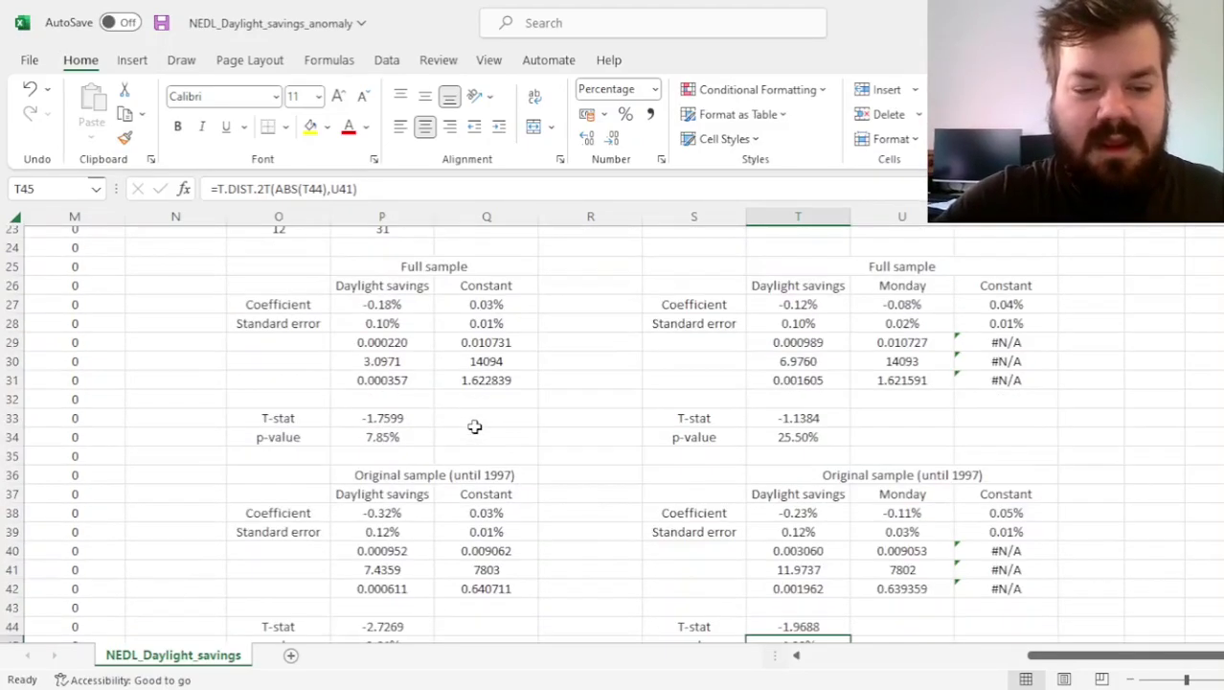
pyautogui.scroll(1, 471, 505)
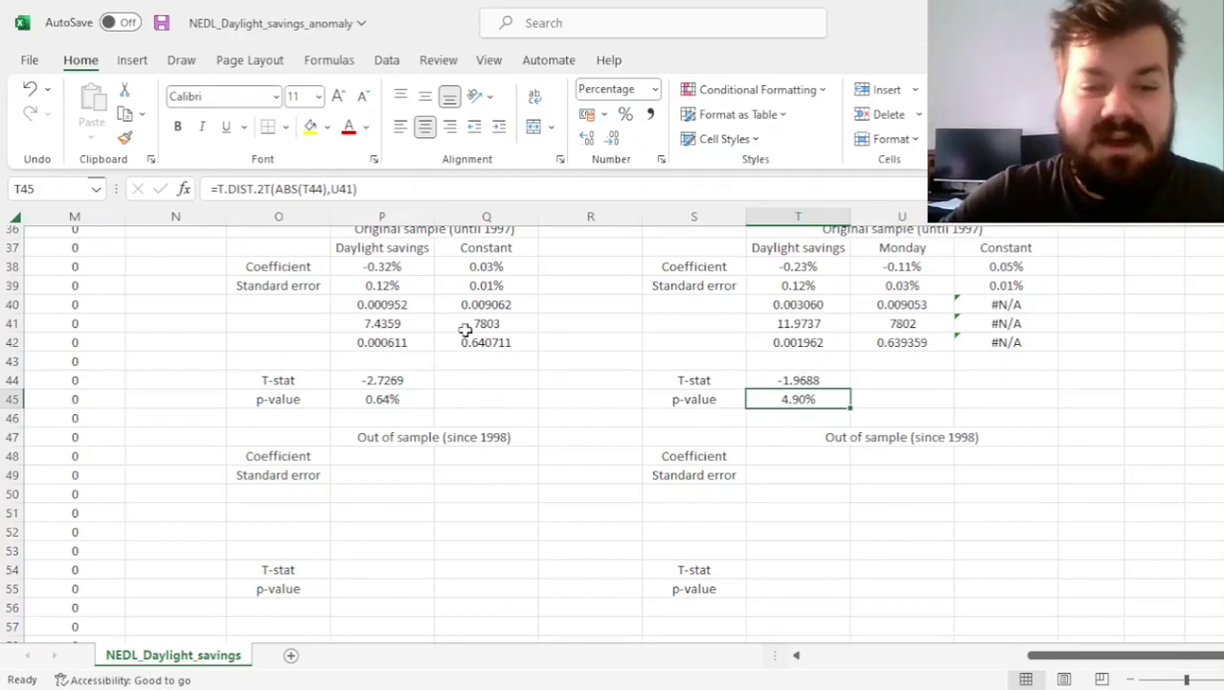
pyautogui.click(392, 270)
pyautogui.scroll(3, 581, 343)
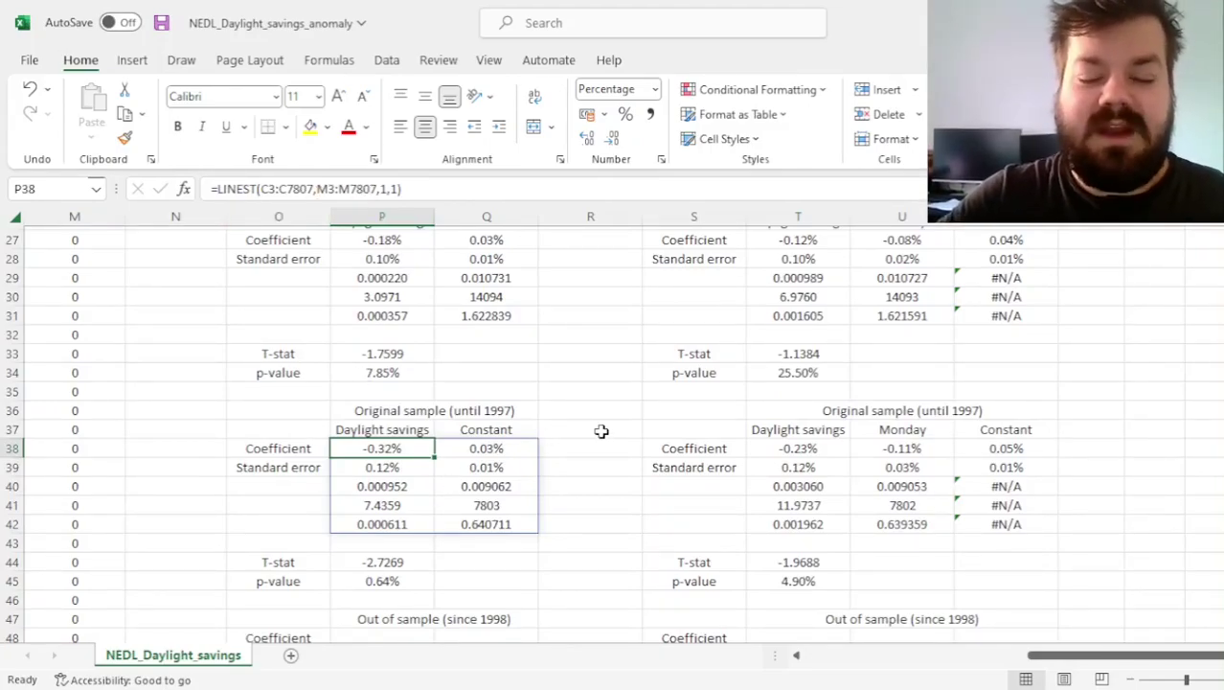
pyautogui.scroll(2, 601, 429)
# Copy the text of the full-sample LINEST formula from P27:Q31, leaving the formula as it is
pyautogui.click(399, 323)
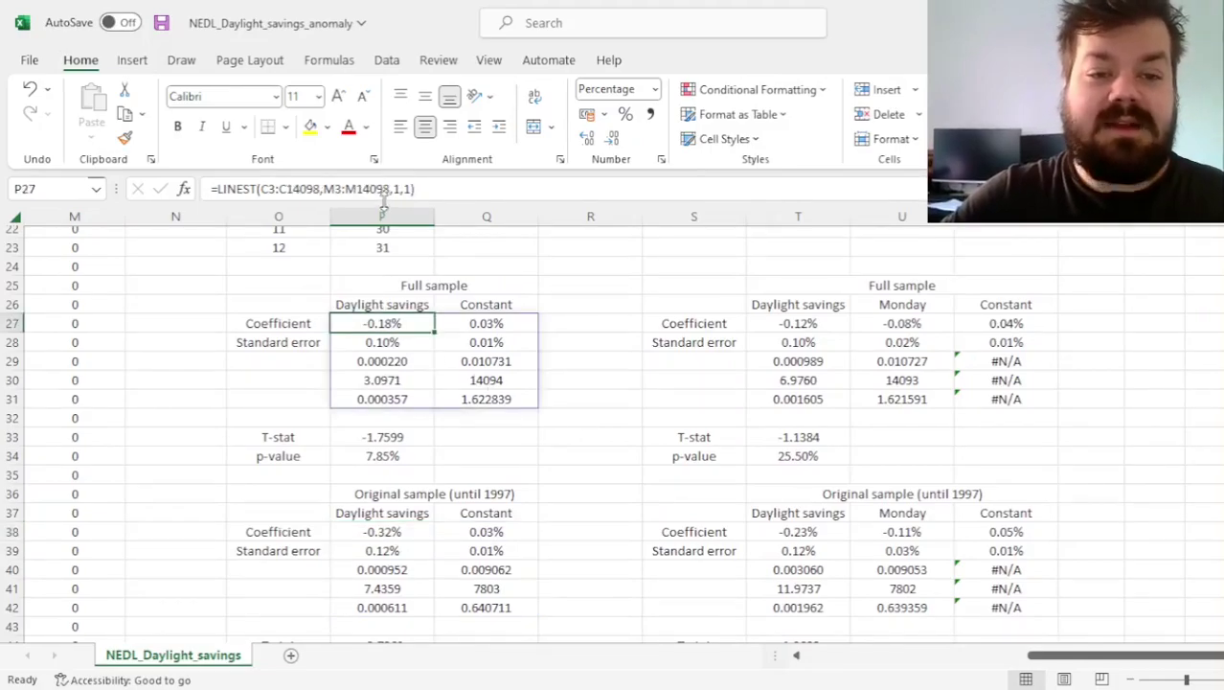
pyautogui.moveTo(393, 189); pyautogui.dragTo(357, 189)
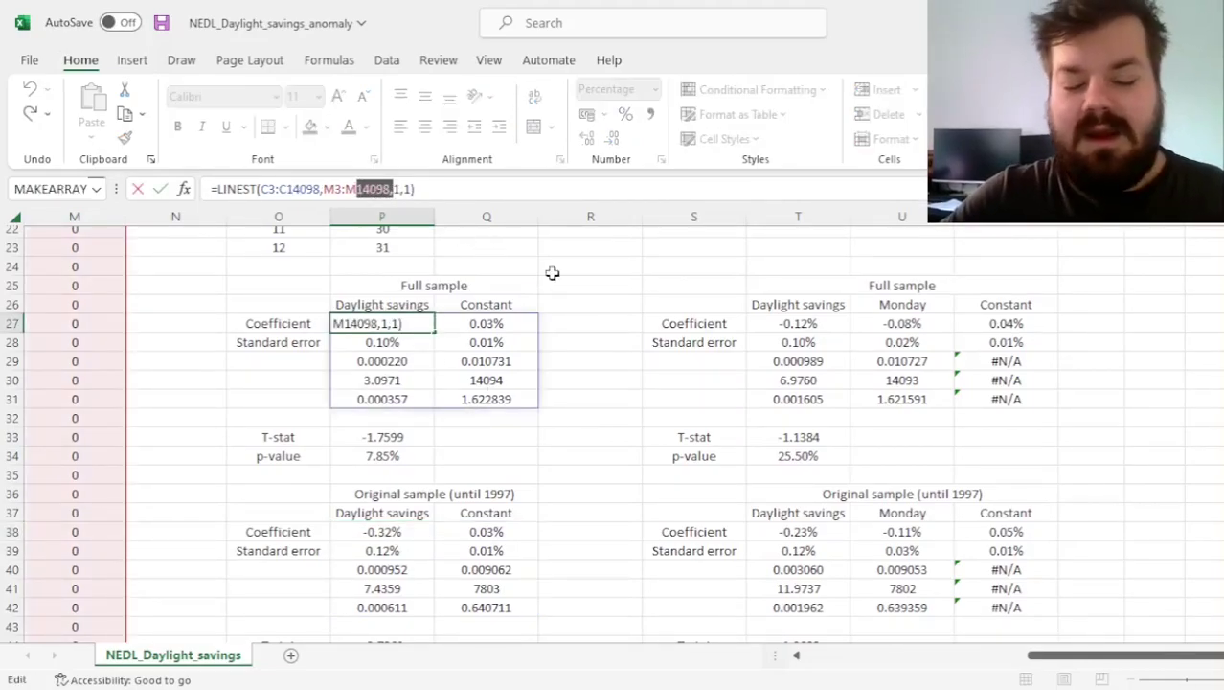
pyautogui.press('Escape')
pyautogui.moveTo(398, 331); pyautogui.dragTo(492, 393)
pyautogui.click(428, 189)
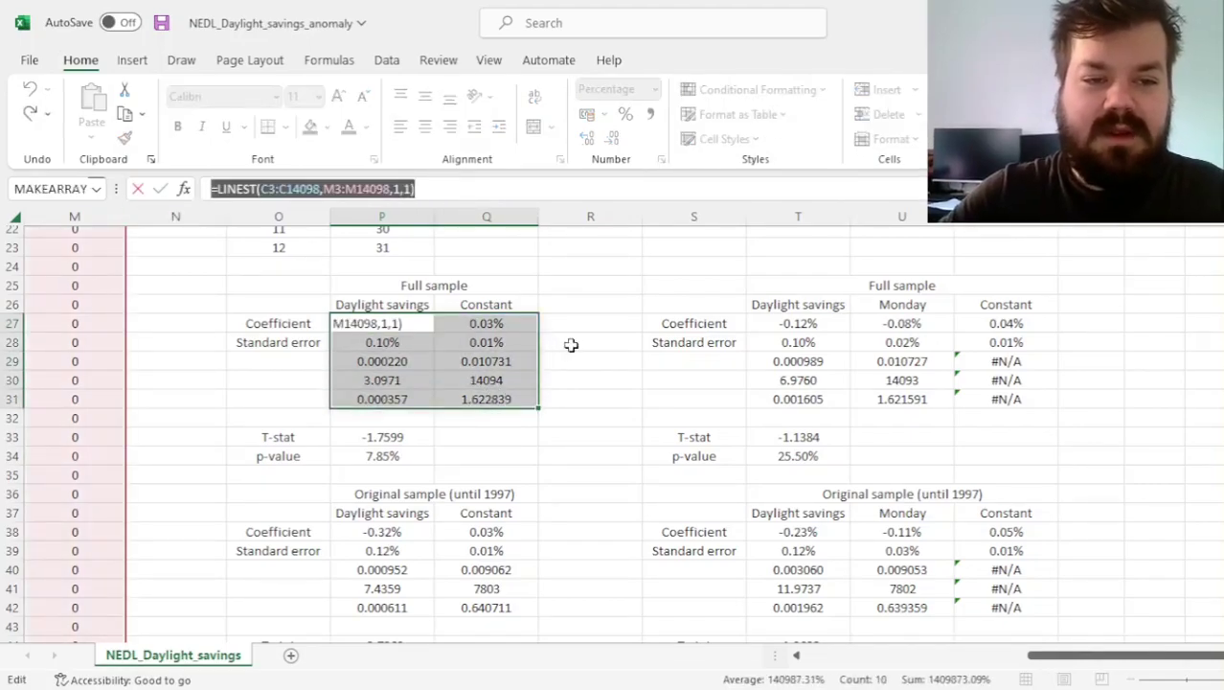
pyautogui.press('Escape')
# Paste the LINEST formula into P48:Q52, set its ranges to C7808:C14098 and M7808:M14098 for the since-1998 sample, and enter it
pyautogui.scroll(-5, 733, 470)
pyautogui.moveTo(406, 452); pyautogui.dragTo(501, 518)
pyautogui.click(343, 186)
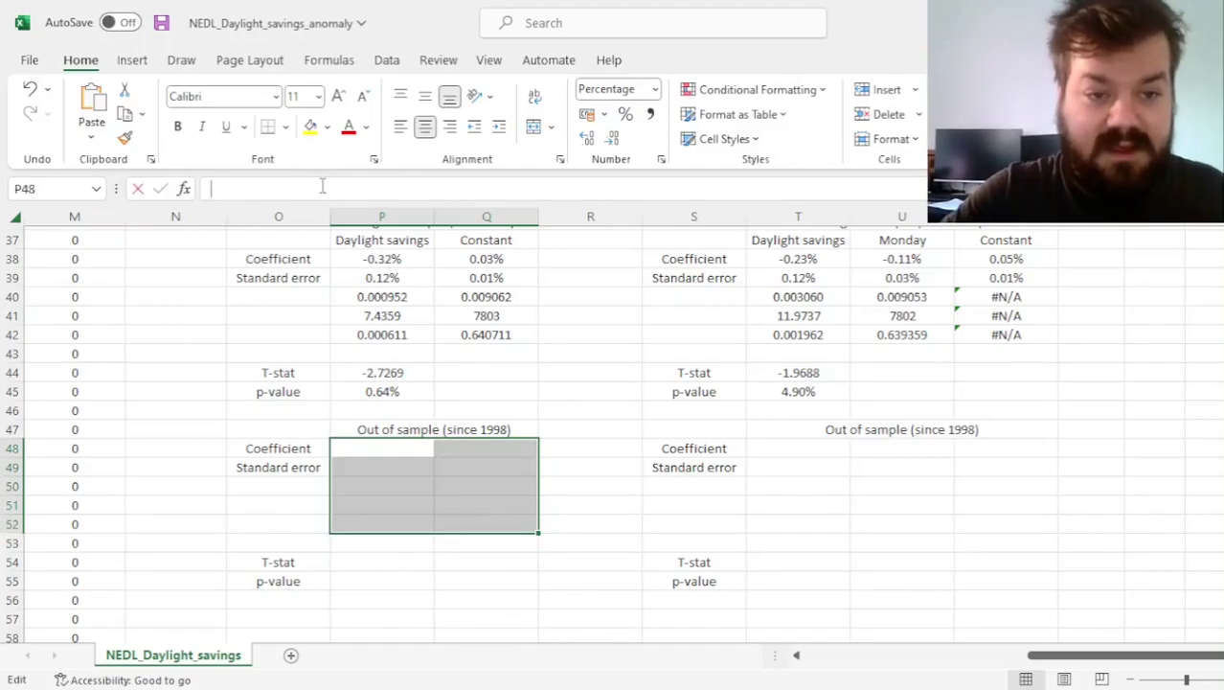
pyautogui.hotkey('ctrl', 'v')
pyautogui.press('BackSpace')
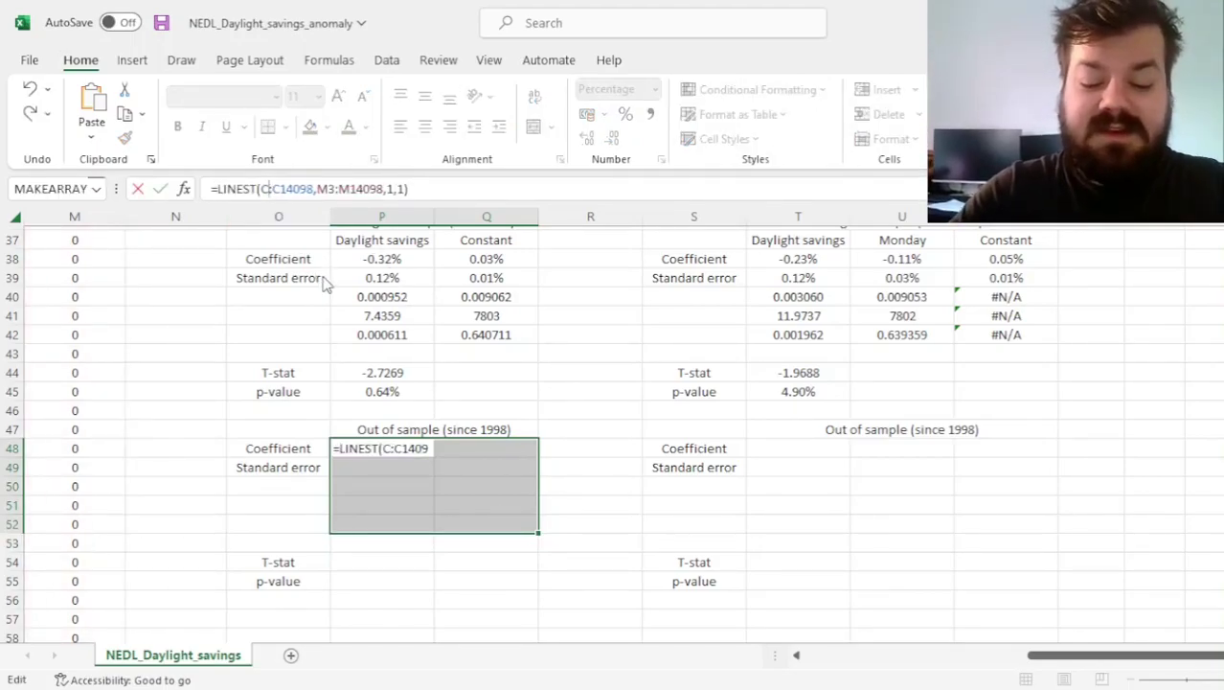
pyautogui.write('7808')
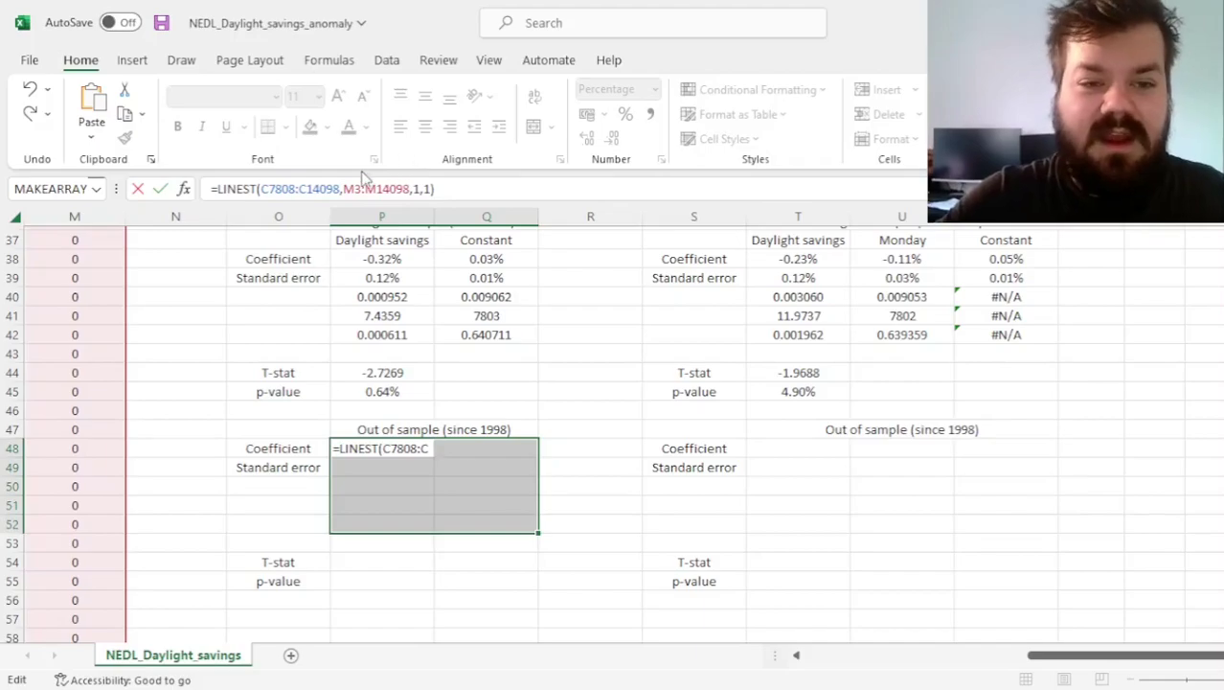
pyautogui.click(384, 195)
pyautogui.press('BackSpace')
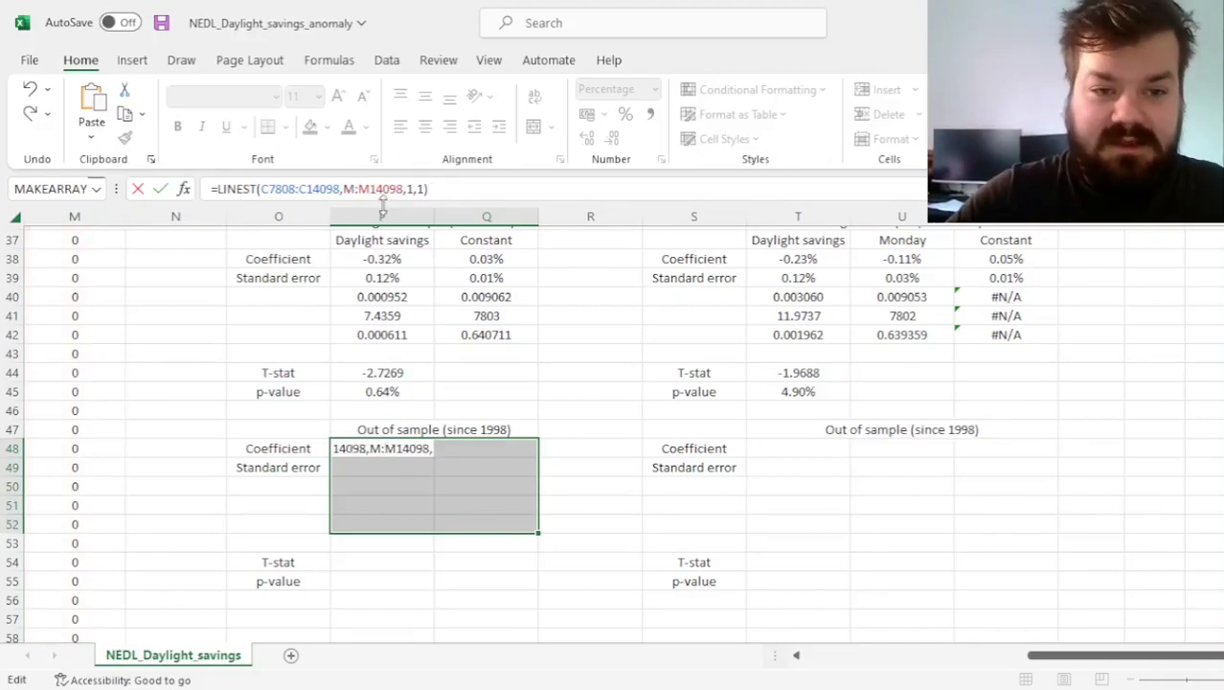
pyautogui.write('7808')
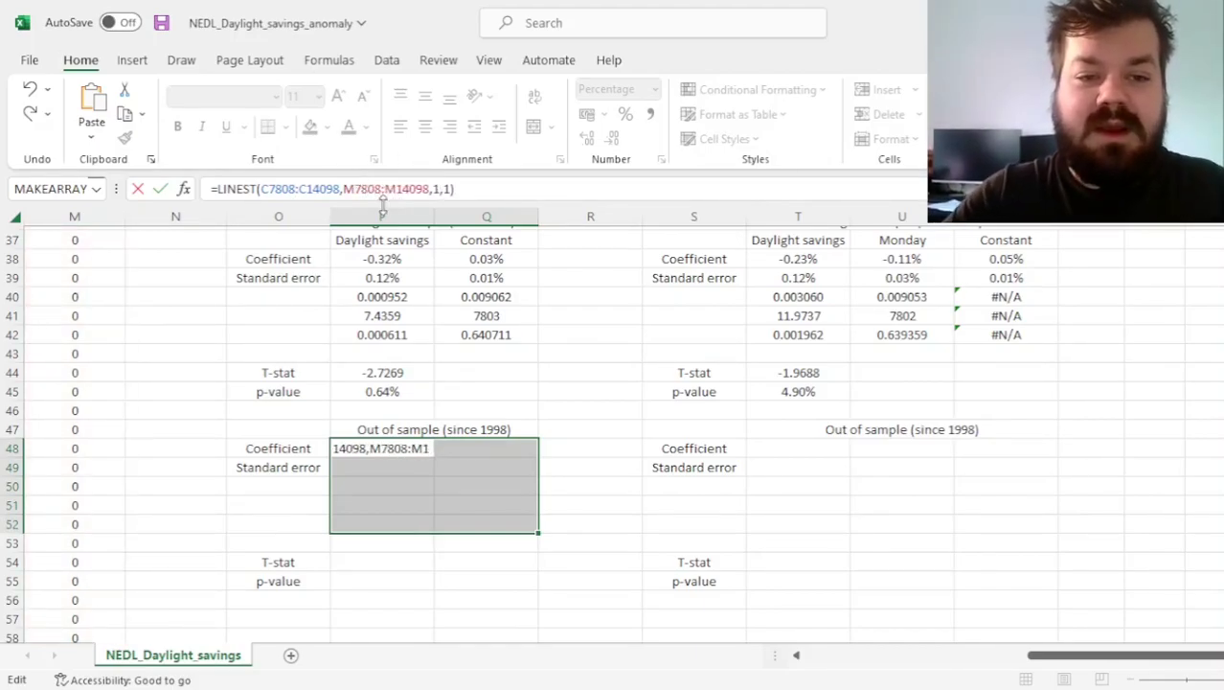
pyautogui.press('Return')
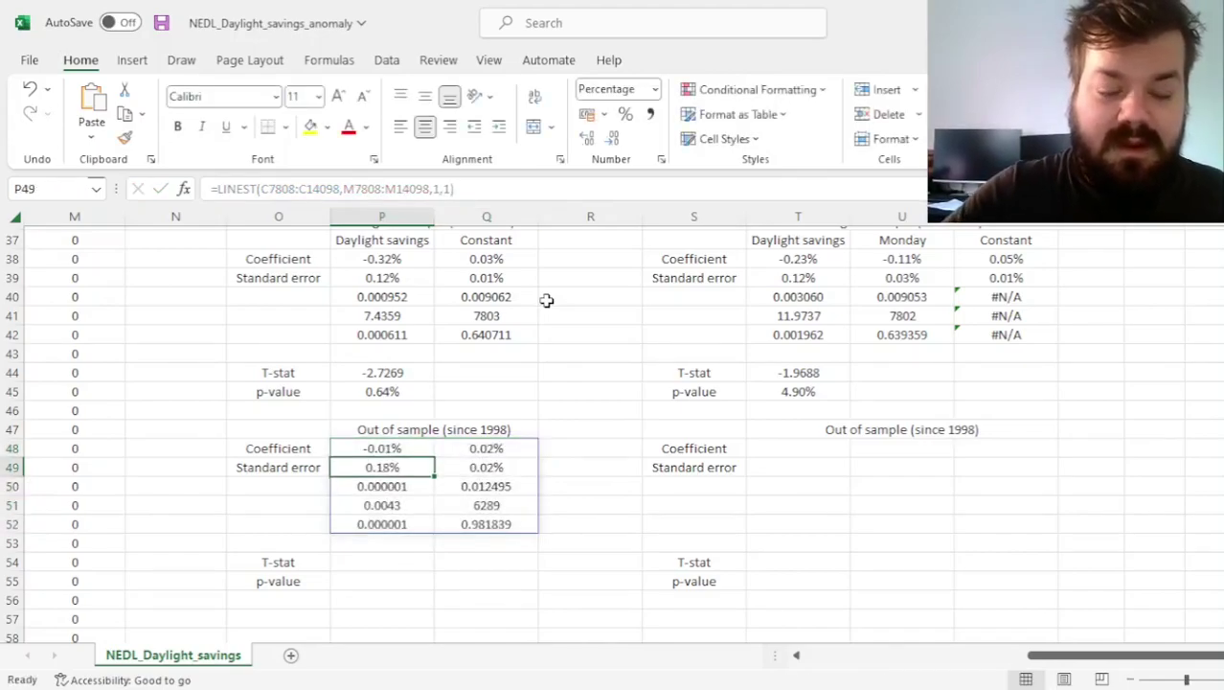
# Copy the T-stat and p-value formulas from P44:P45 to P54:P55 for the since-1998 regression and check the results
pyautogui.moveTo(383, 372); pyautogui.dragTo(390, 393)
pyautogui.hotkey('ctrl', 'c')
pyautogui.click(376, 562)
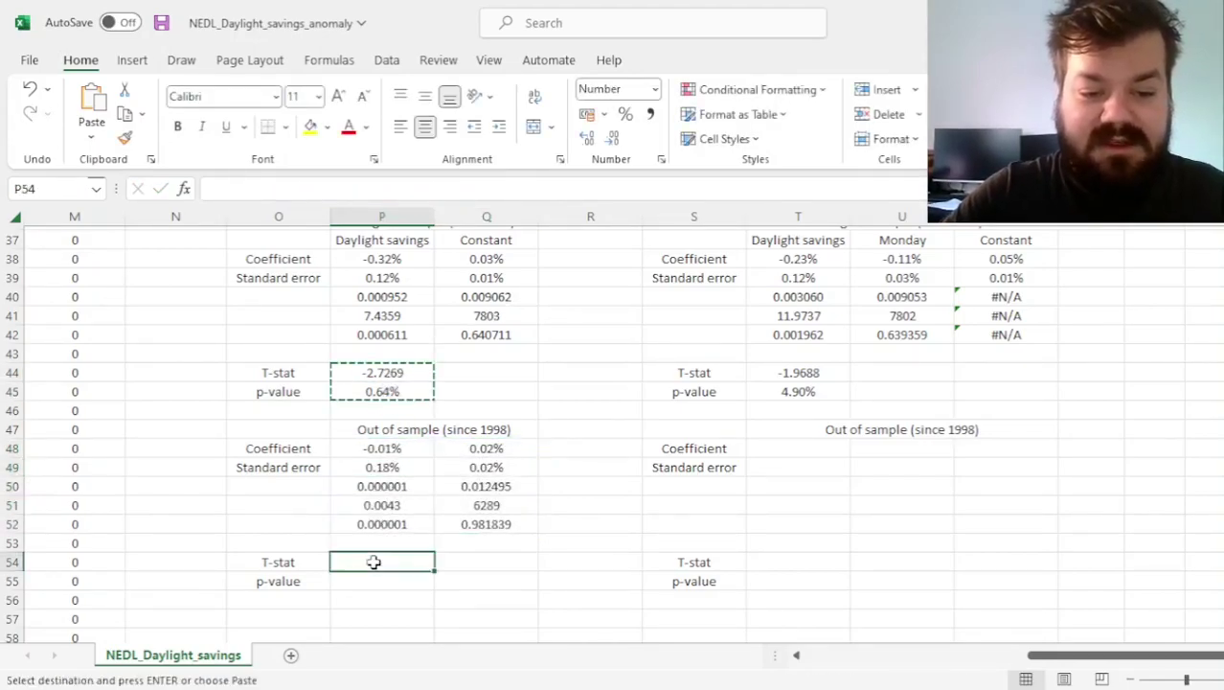
pyautogui.hotkey('ctrl', 'v')
pyautogui.click(386, 448)
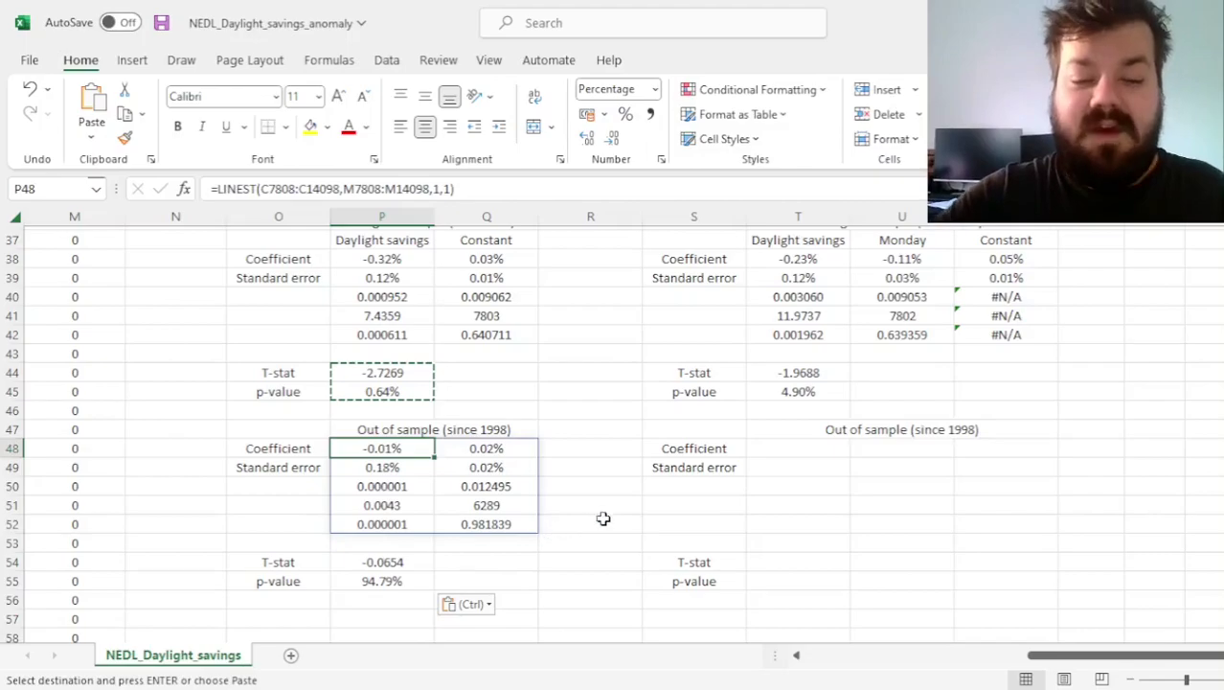
pyautogui.press('Escape')
pyautogui.click(353, 561)
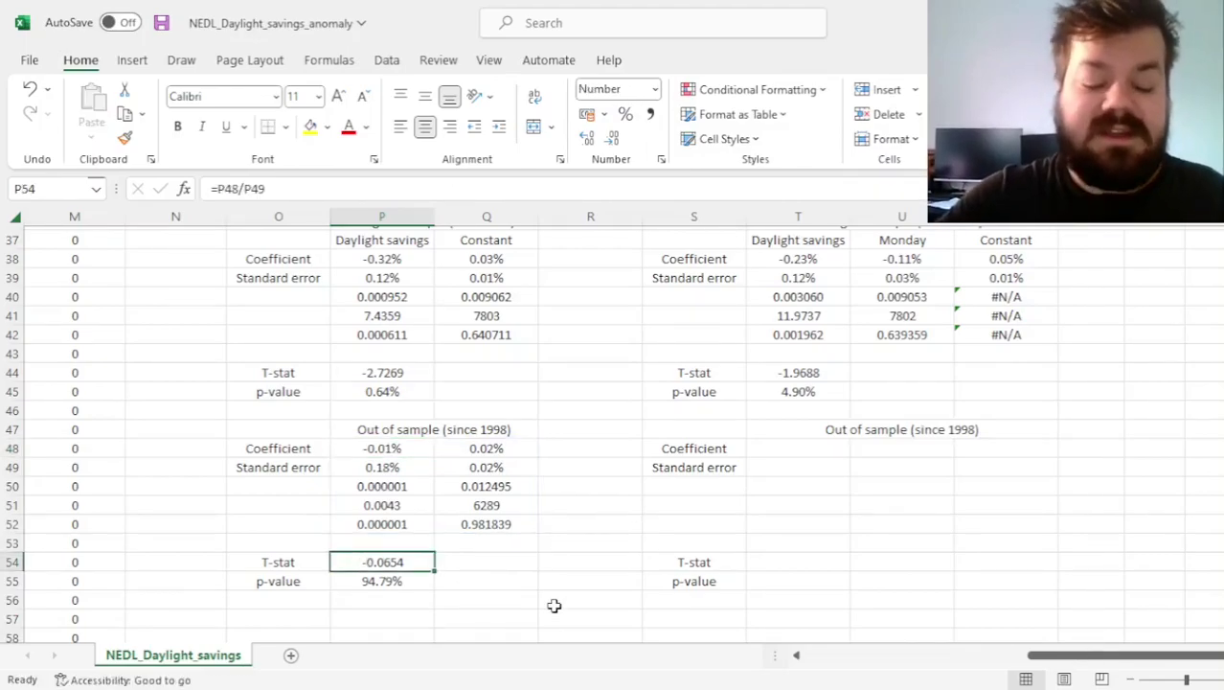
pyautogui.scroll(-1, 555, 604)
pyautogui.moveTo(375, 517); pyautogui.dragTo(373, 505)
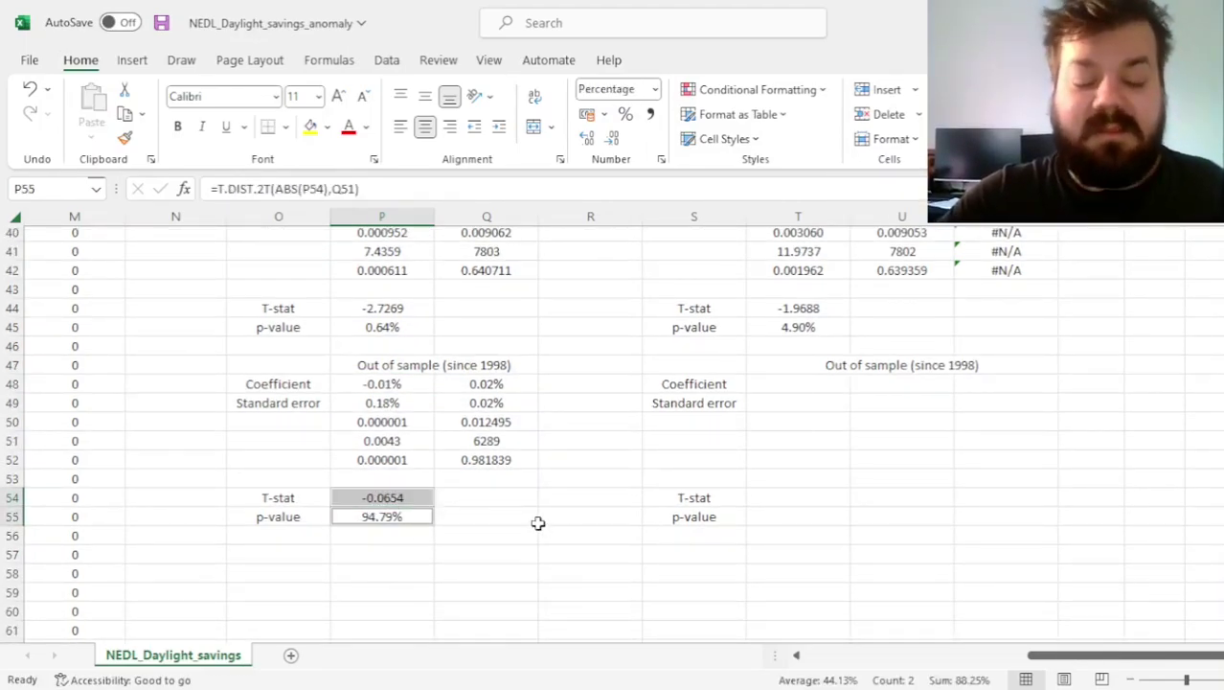
pyautogui.click(410, 529)
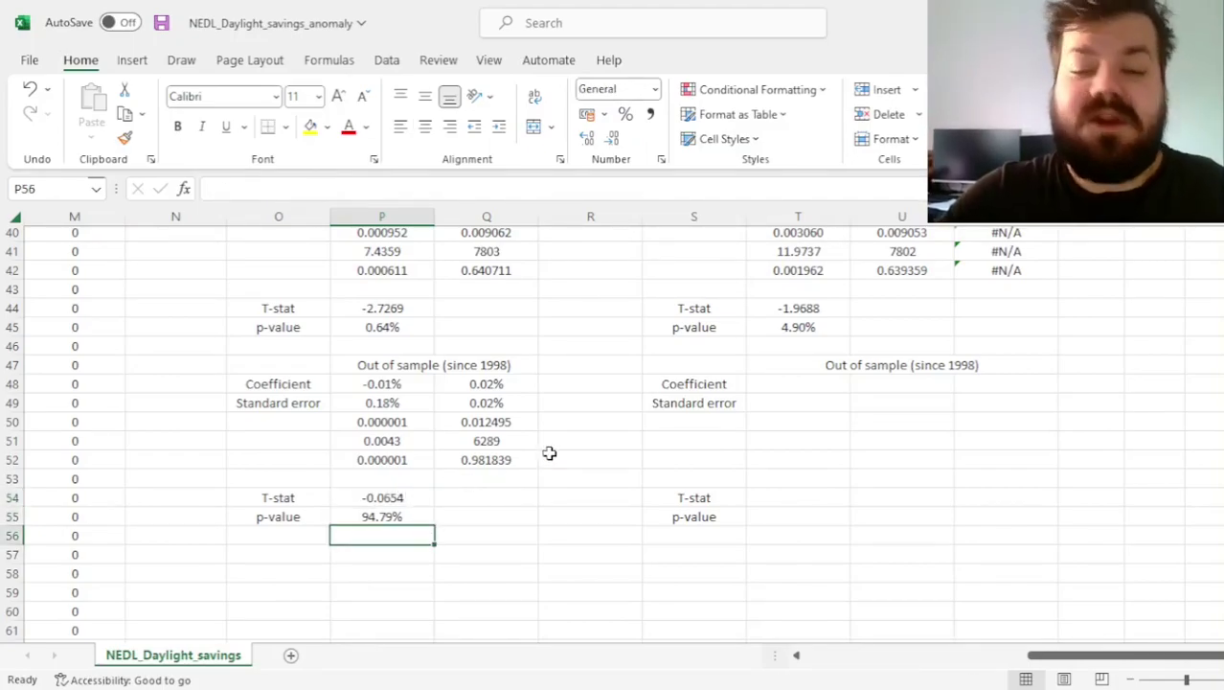
# Copy the since-1998 LINEST formula's text into T48:V52, extend its regressors to L7808:M14098 to include Monday, and enter it as an array
pyautogui.moveTo(352, 387)
pyautogui.mouseDown()
pyautogui.moveTo(418, 388)
pyautogui.moveTo(500, 451)
pyautogui.mouseUp()
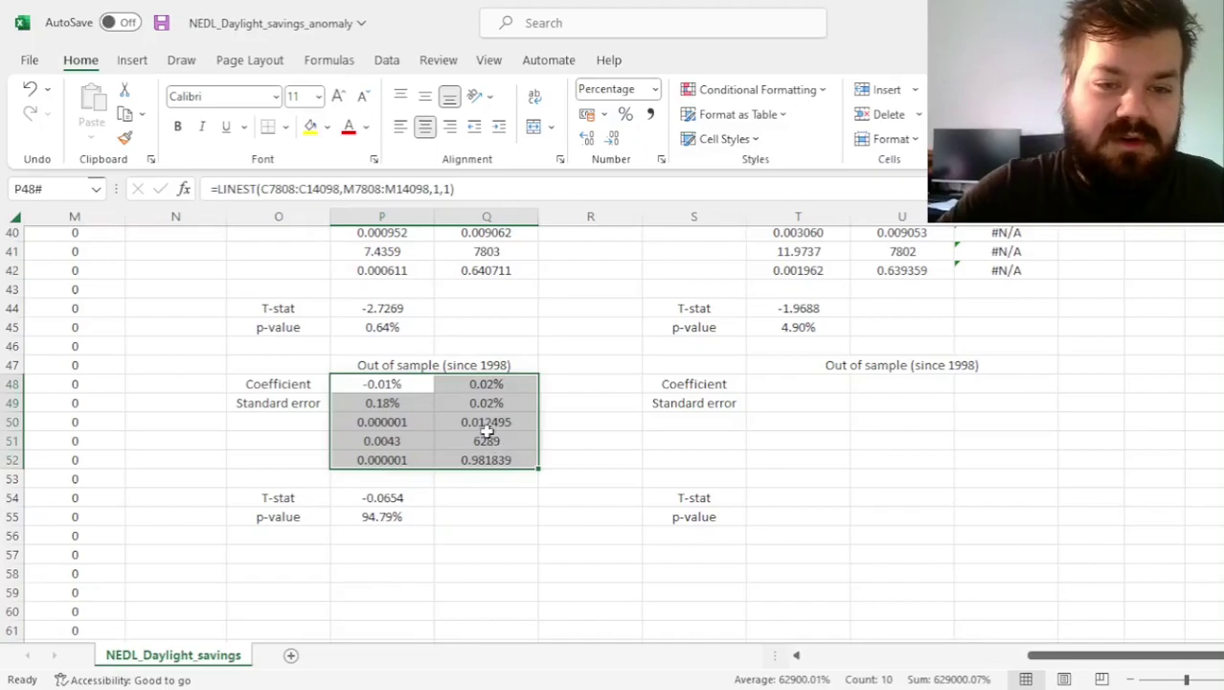
pyautogui.press('F2')
pyautogui.press('Escape')
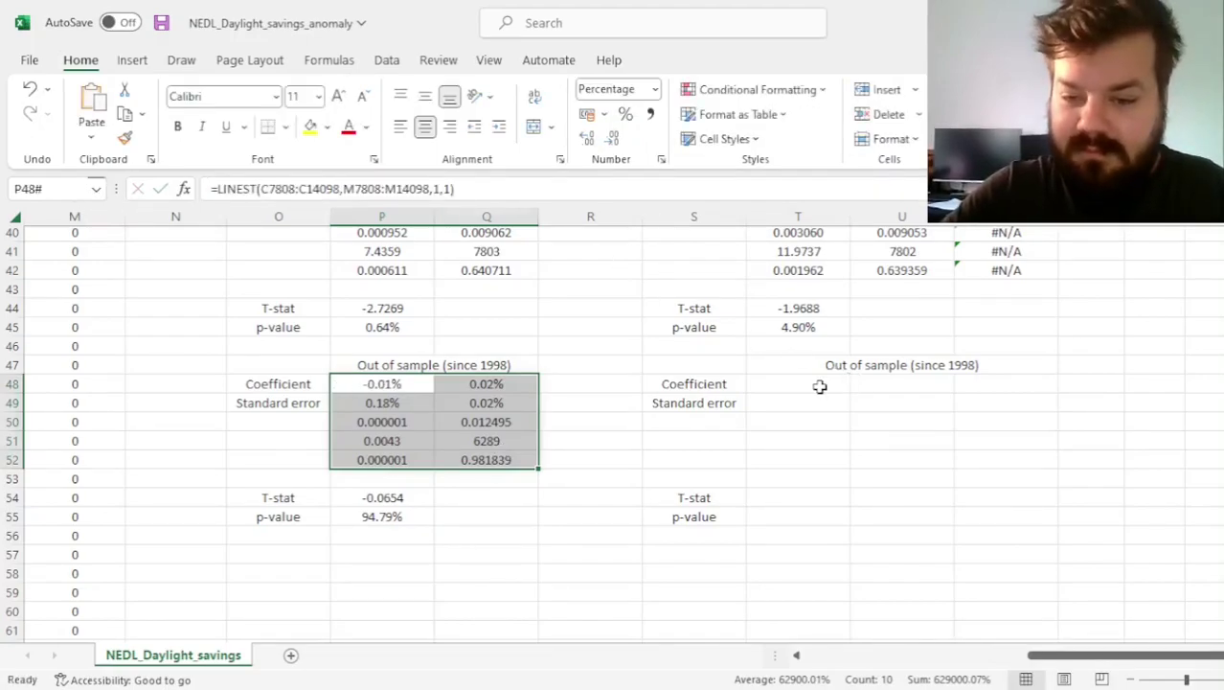
pyautogui.moveTo(820, 386); pyautogui.dragTo(962, 457)
pyautogui.click(287, 187)
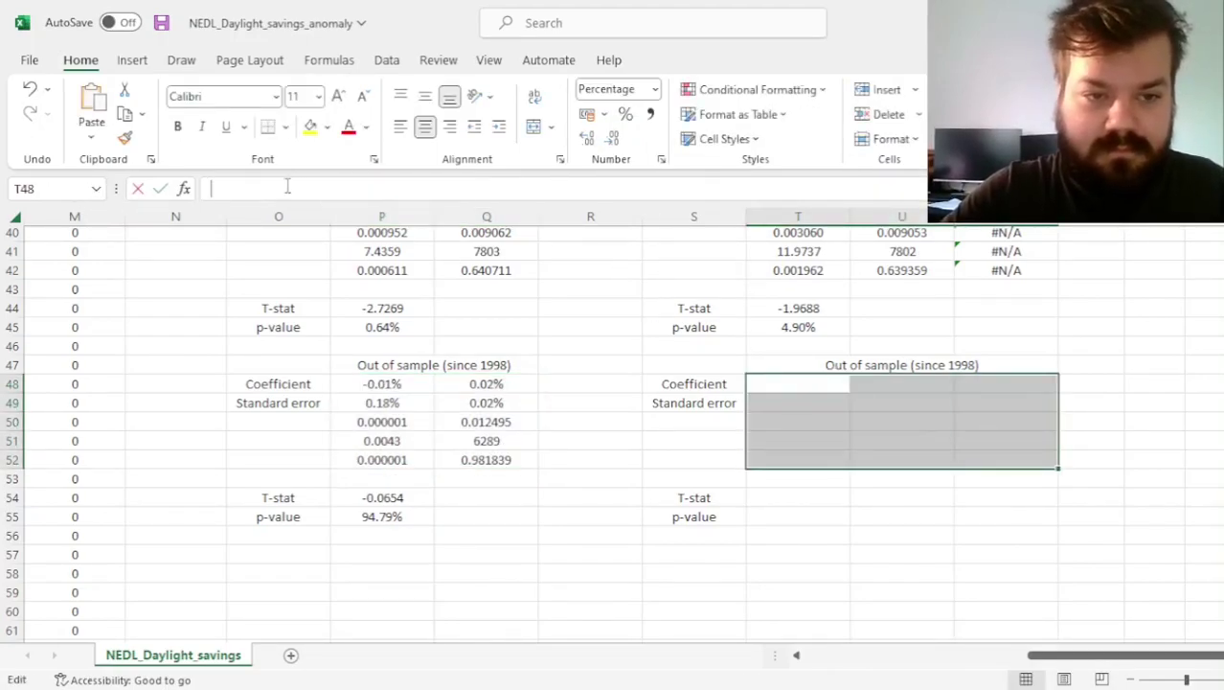
pyautogui.hotkey('ctrl', 'v')
pyautogui.click(343, 189)
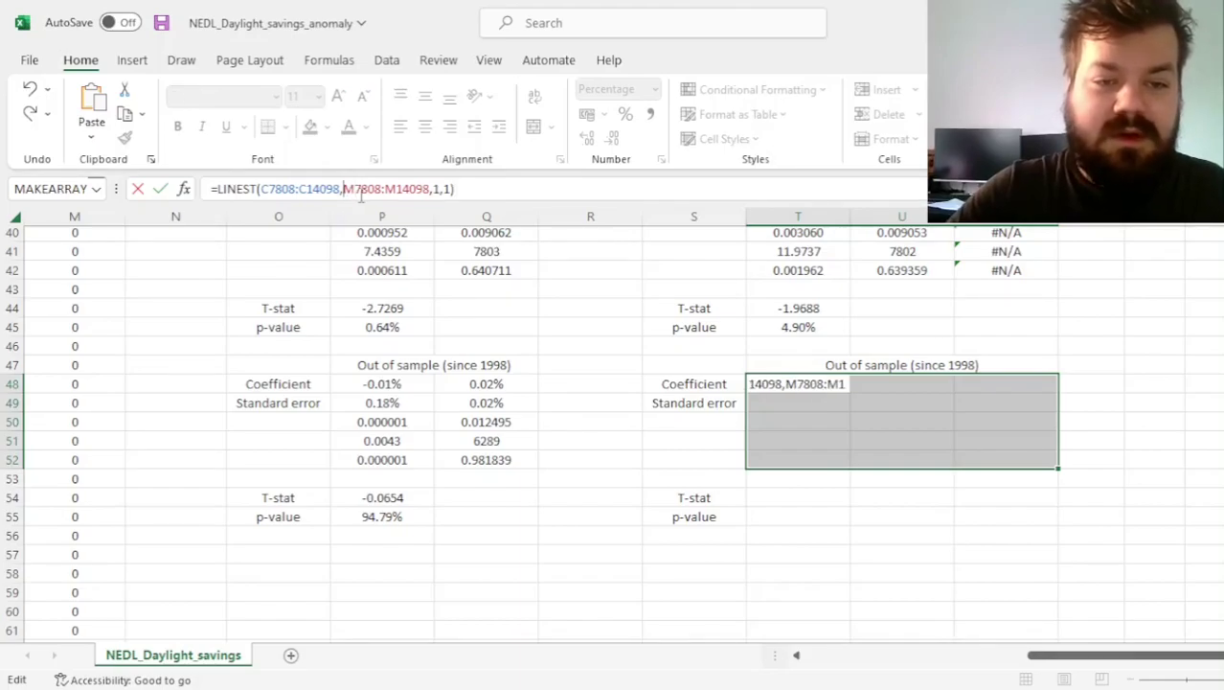
pyautogui.press('Delete')
pyautogui.write('L')
pyautogui.hotkey('ctrl', 'shift', 'Return')
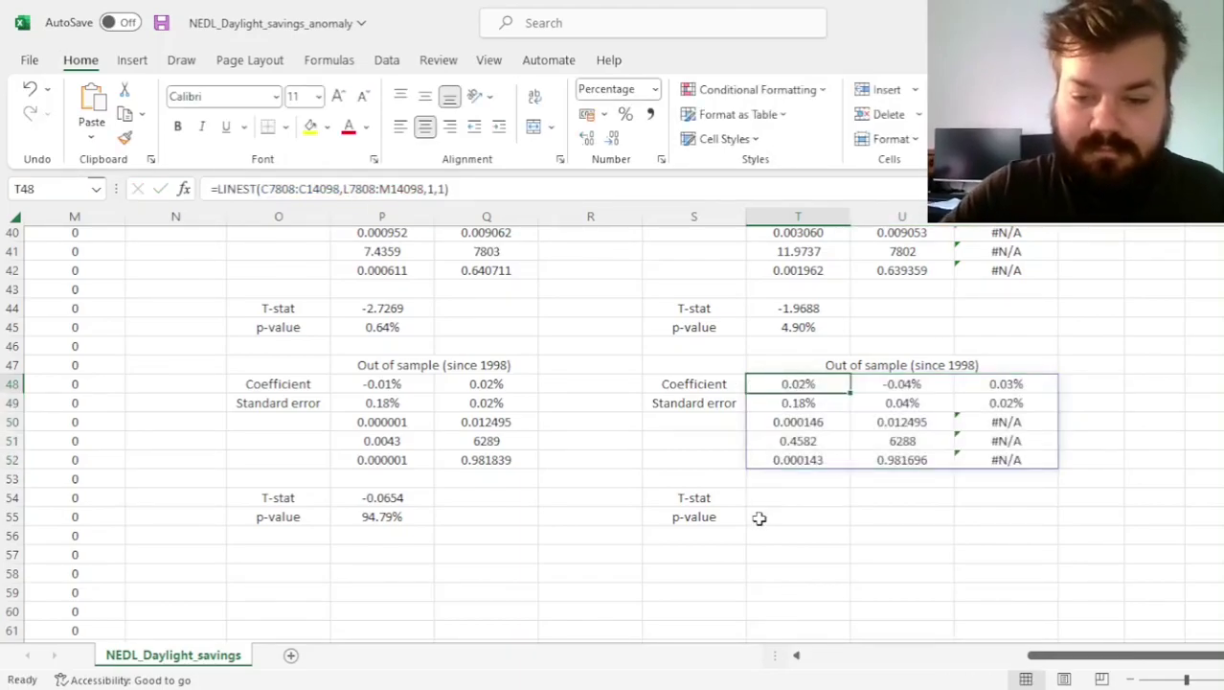
# Copy the T-stat and p-value formulas from P54:P55 to T54:T55 and compare the p-values of both since-1998 regressions
pyautogui.moveTo(694, 497); pyautogui.dragTo(694, 516)
pyautogui.moveTo(382, 497); pyautogui.dragTo(382, 516)
pyautogui.hotkey('ctrl', 'c')
pyautogui.click(798, 497)
pyautogui.press('Escape')
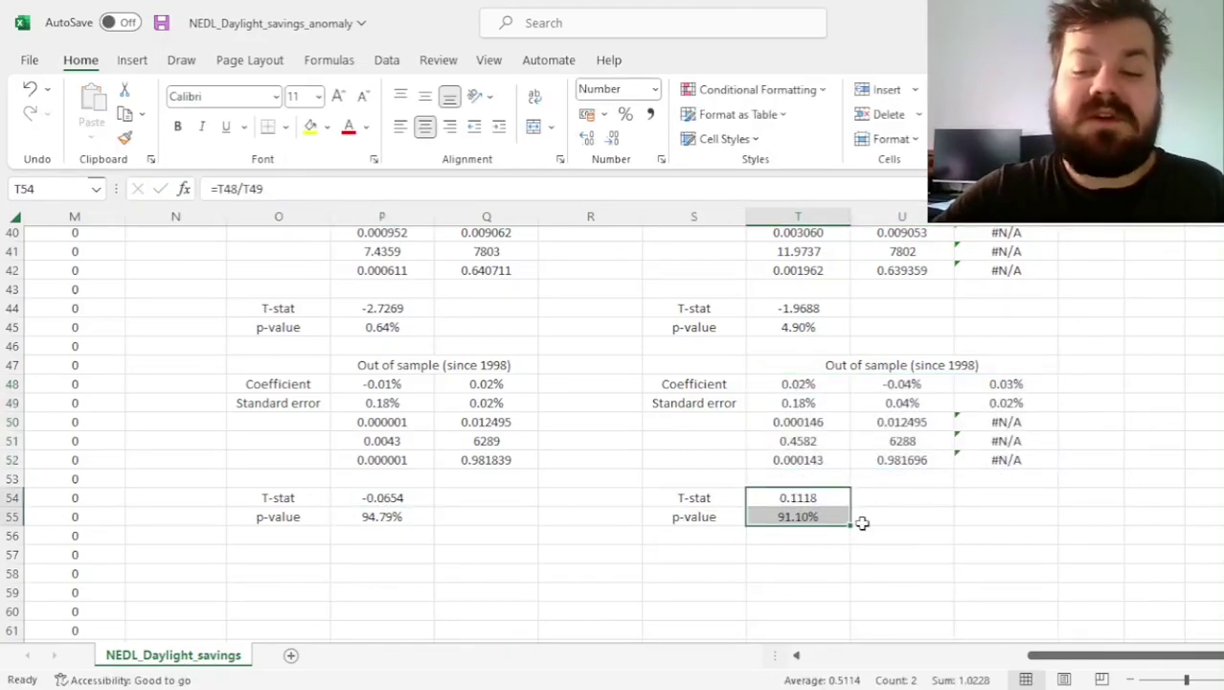
pyautogui.click(796, 516)
pyautogui.keyDown('ctrl'); pyautogui.click(392, 518); pyautogui.keyUp('ctrl')
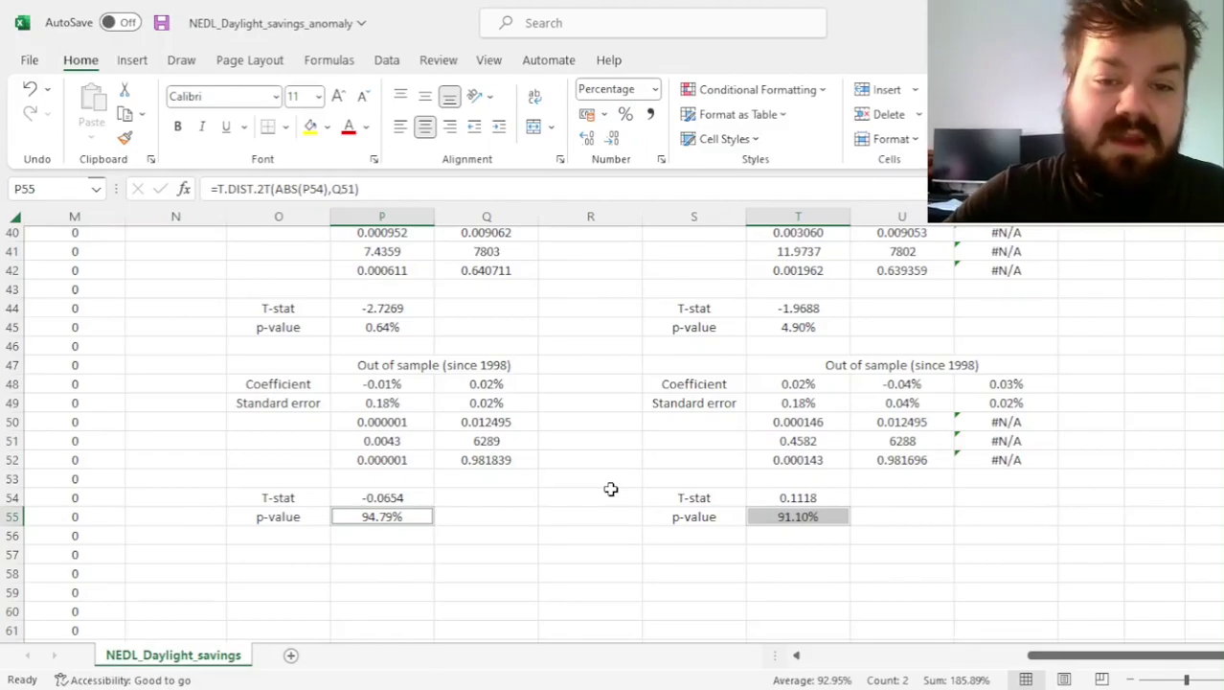
# Review the regression results for the samples, the hypothesis notes, the S&P 500 data columns and the paper reference in O1
pyautogui.scroll(11, 610, 489)
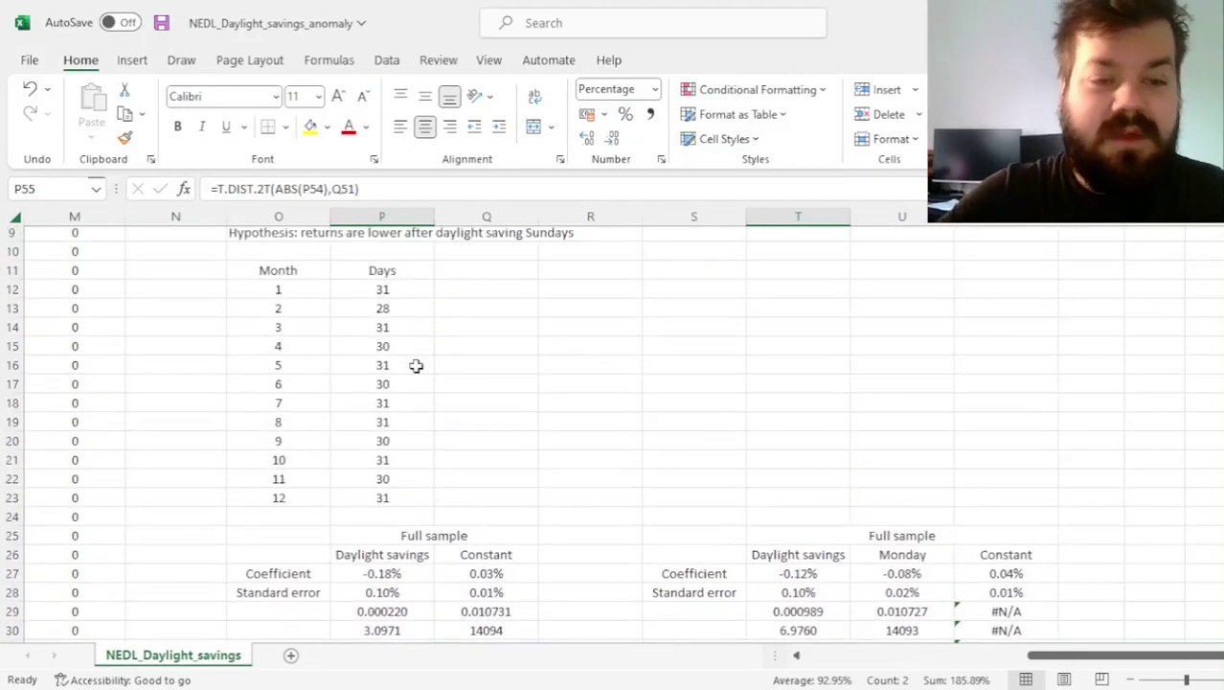
pyautogui.scroll(2, 416, 365)
pyautogui.scroll(-7, 416, 365)
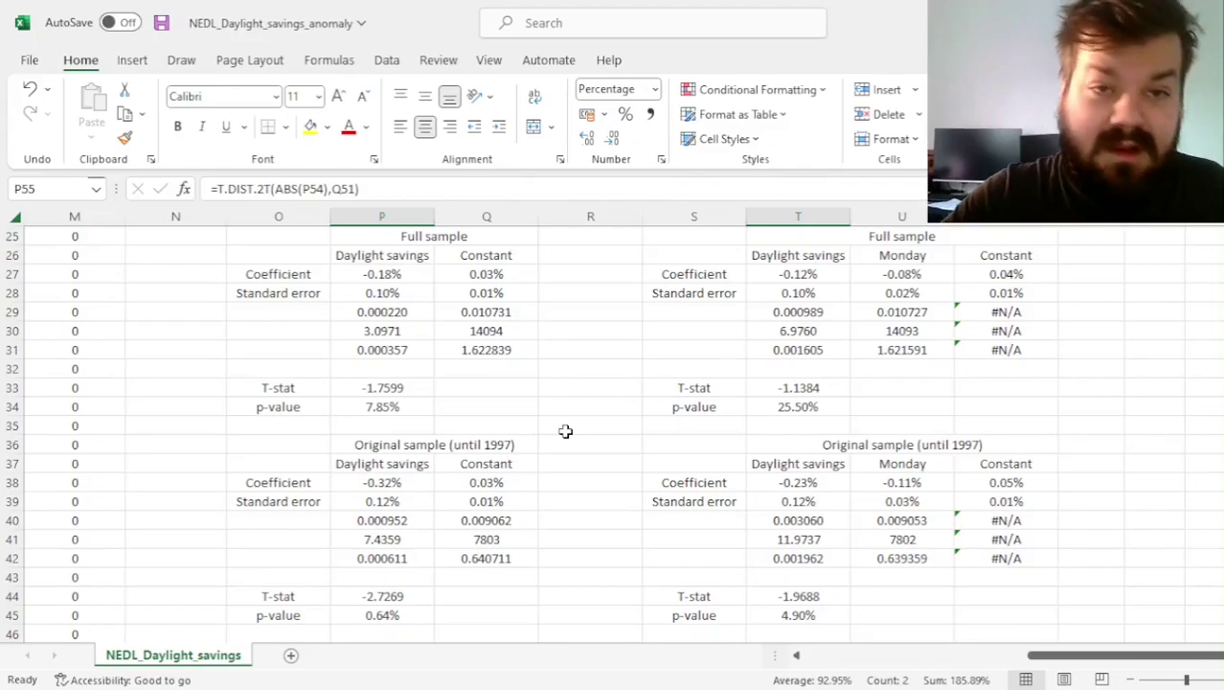
pyautogui.scroll(8, 565, 431)
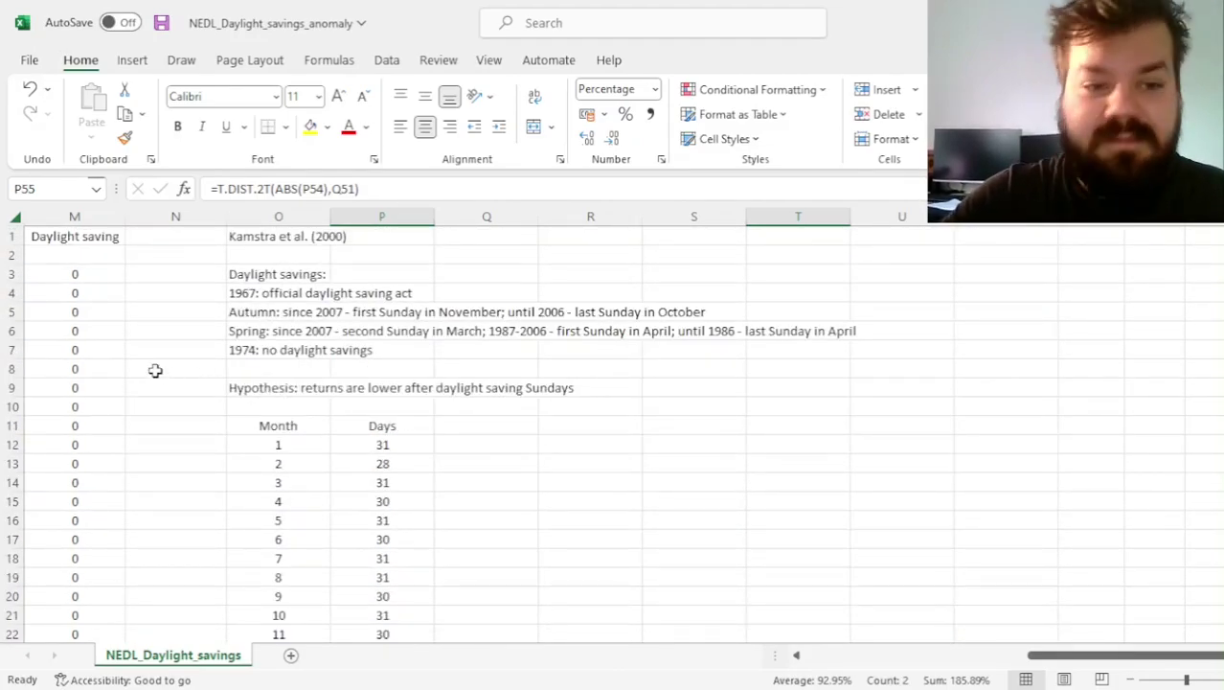
pyautogui.hscroll(-3, 155, 369)
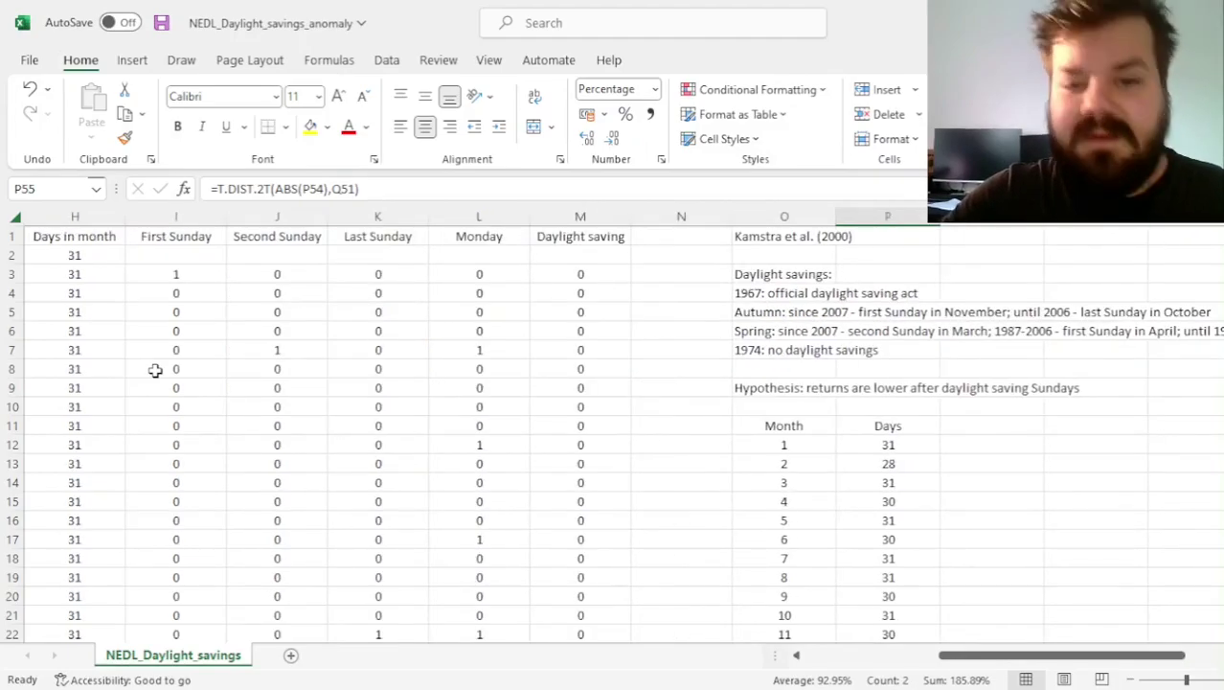
pyautogui.hscroll(-4, 263, 291)
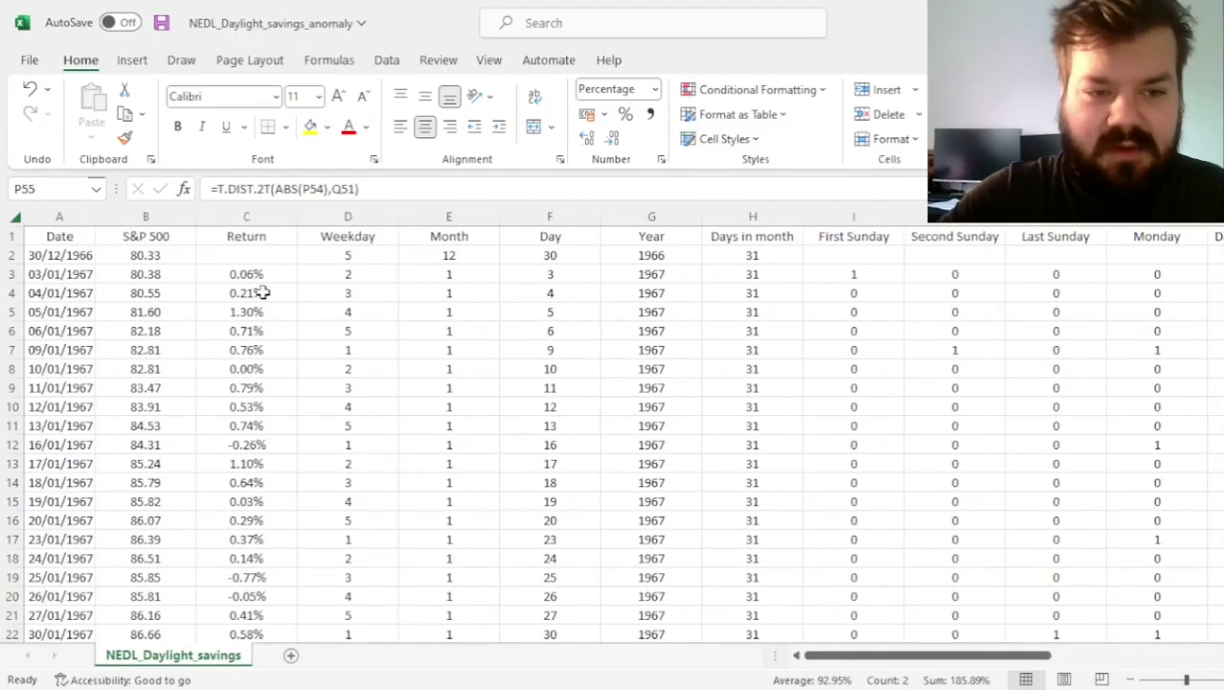
pyautogui.hscroll(4, 252, 293)
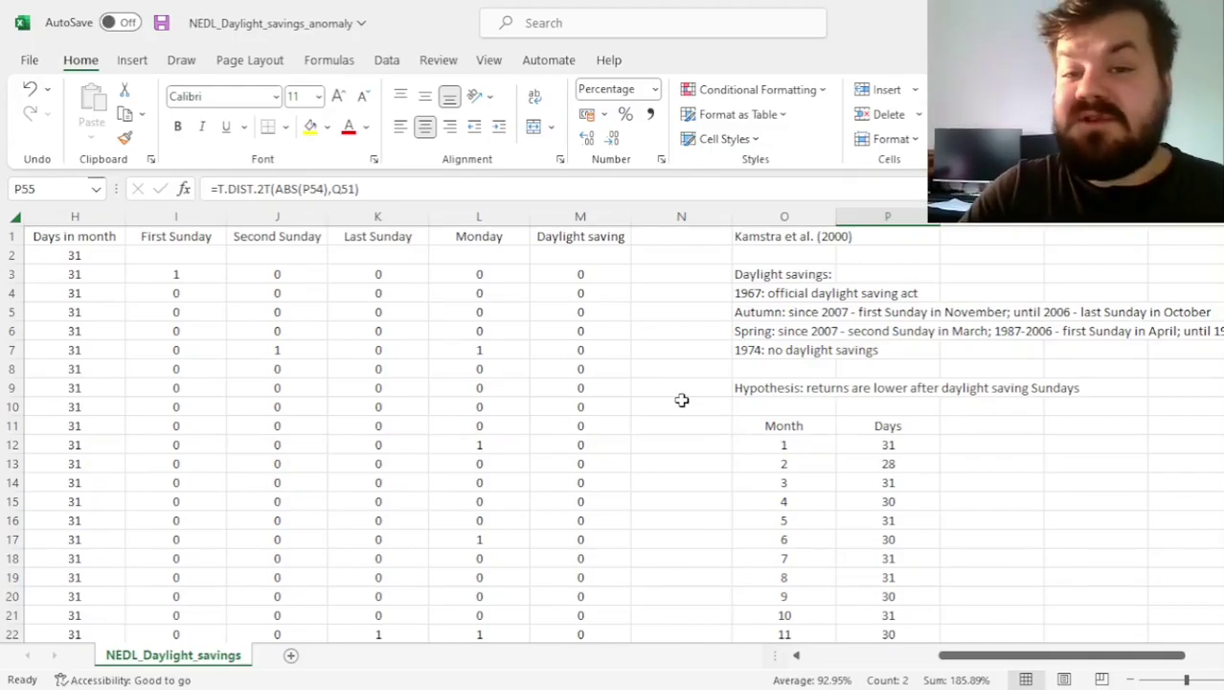
pyautogui.click(785, 244)
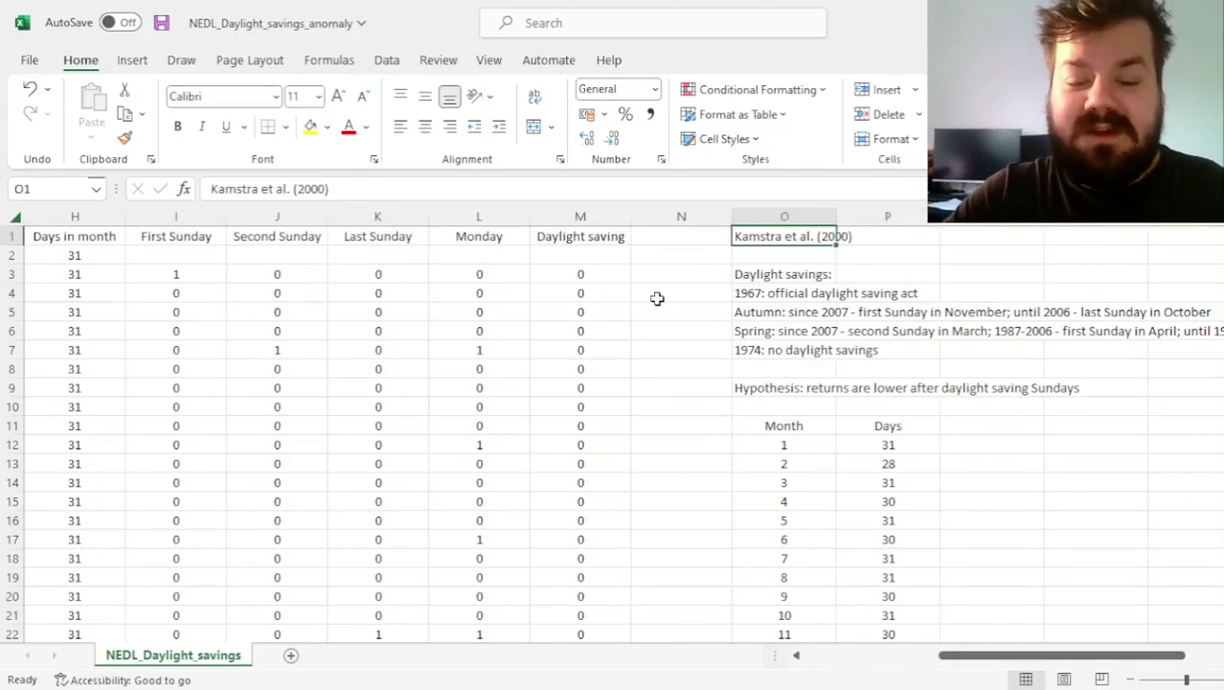